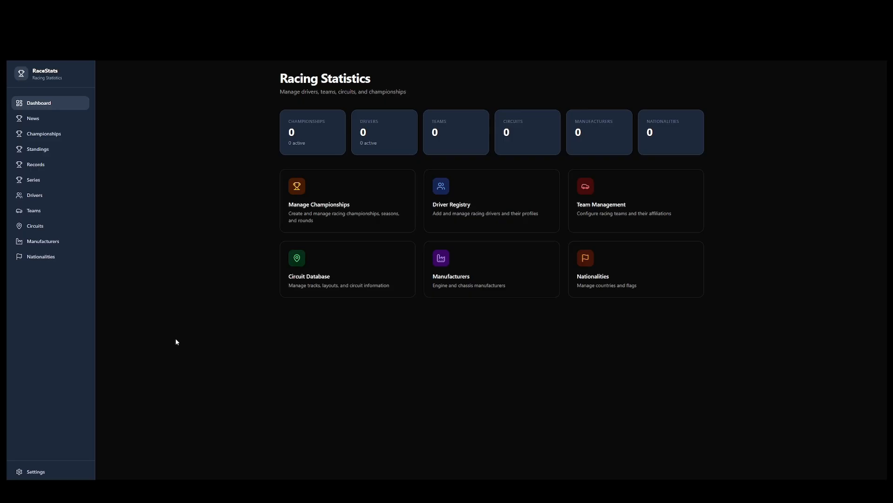
Go to the Nationalities page from the sidebar.
{"action": "left_click", "coordinate": [42, 262]}
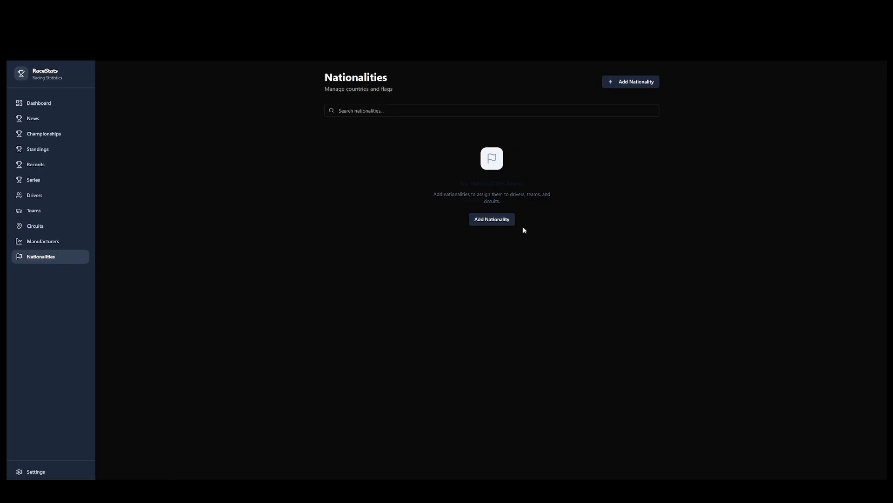
Start a new nationality named Italy with code ITA and flag emoji IT.
{"action": "left_click", "coordinate": [494, 222]}
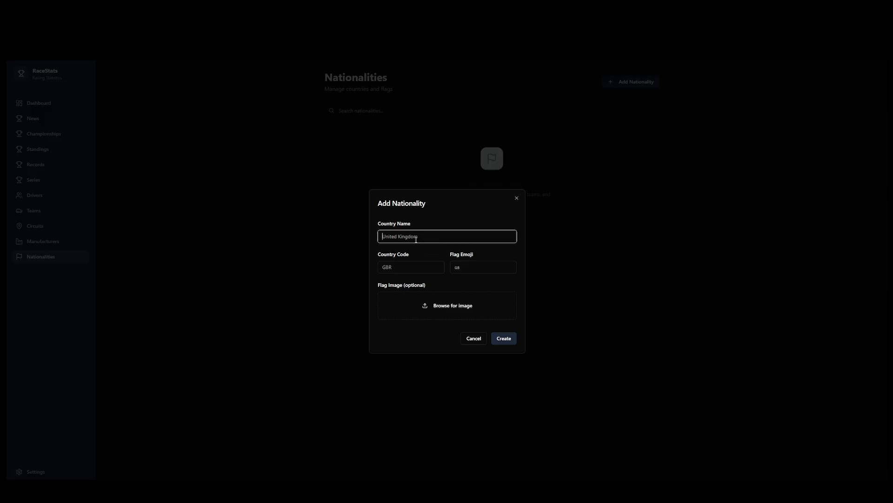
{"action": "type", "text": "Italy"}
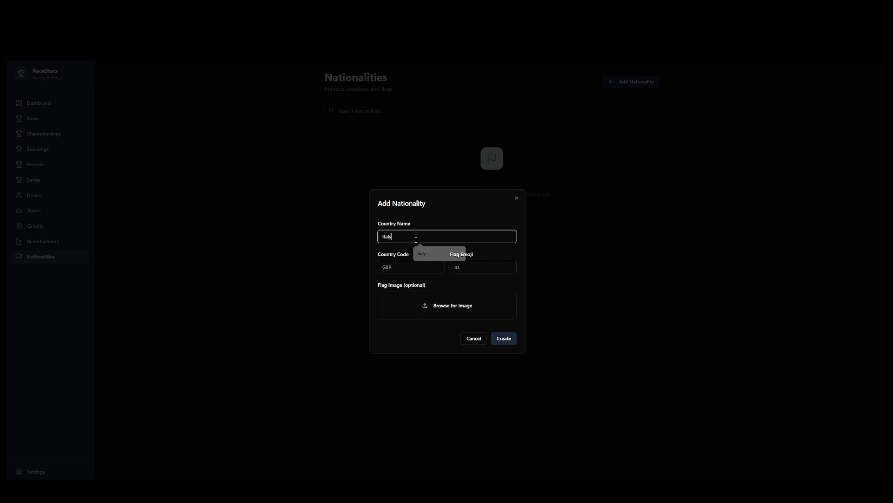
{"action": "left_click", "coordinate": [419, 266]}
{"action": "type", "text": "ITA"}
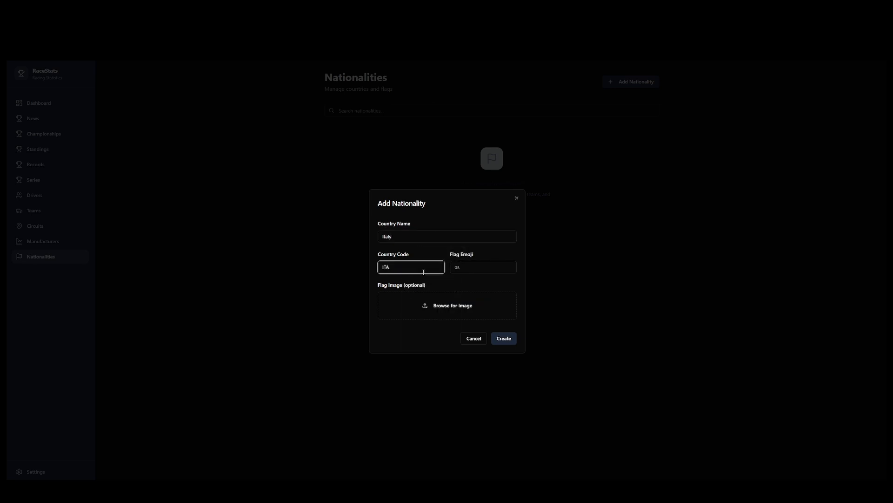
{"action": "left_click", "coordinate": [466, 270]}
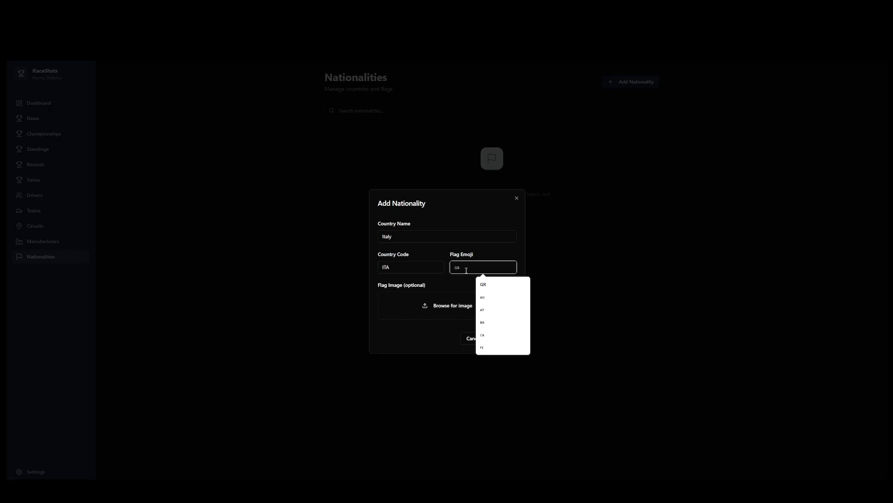
{"action": "type", "text": "IT"}
{"action": "key", "text": "BackSpace"}
{"action": "key", "text": "BackSpace"}
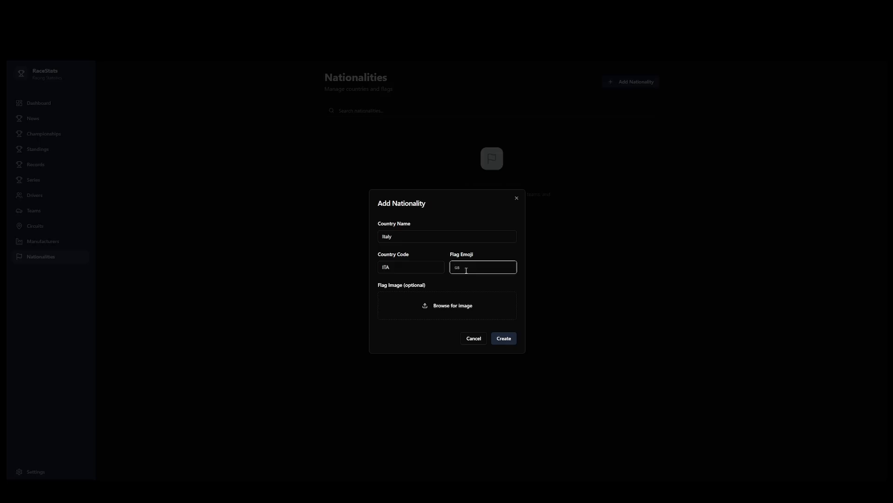
{"action": "type", "text": "IT"}
Attach the it flag image and create the Italy nationality.
{"action": "left_click", "coordinate": [435, 307]}
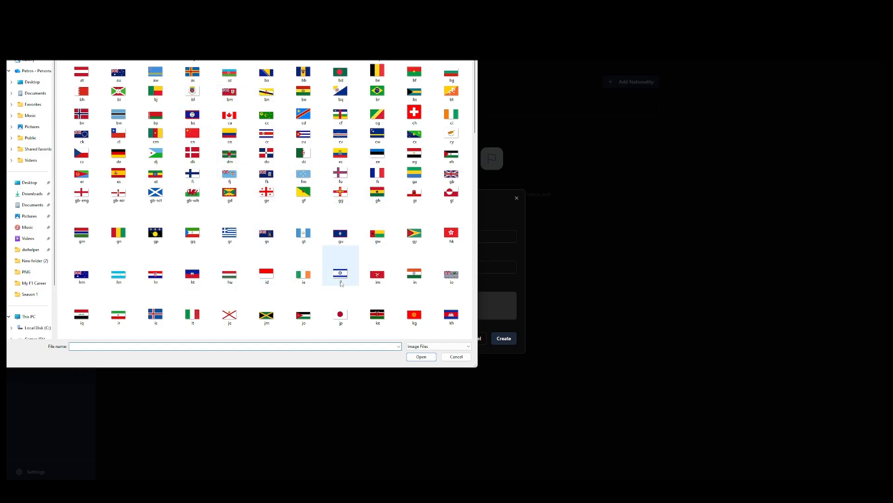
{"action": "left_click", "coordinate": [195, 318]}
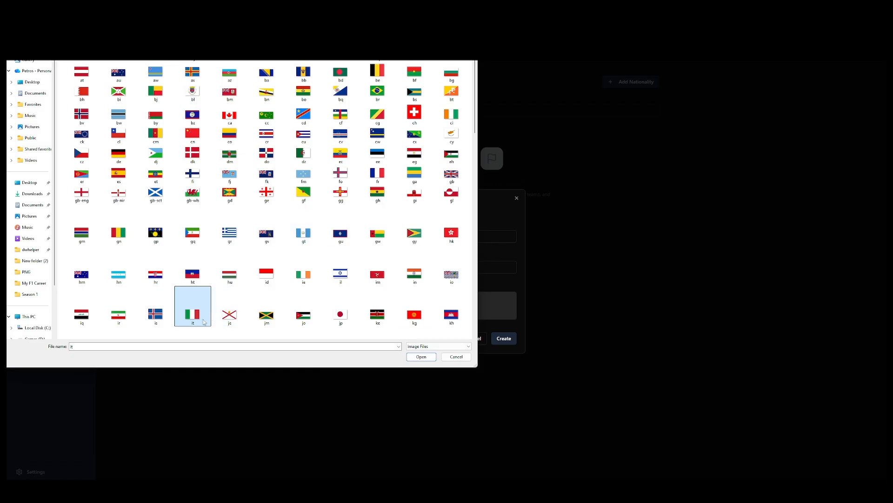
{"action": "left_click", "coordinate": [420, 358]}
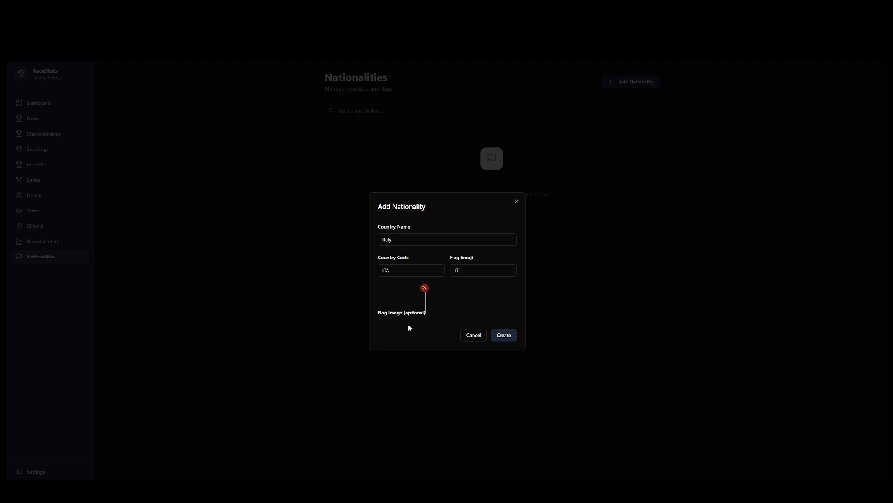
{"action": "left_click", "coordinate": [505, 335]}
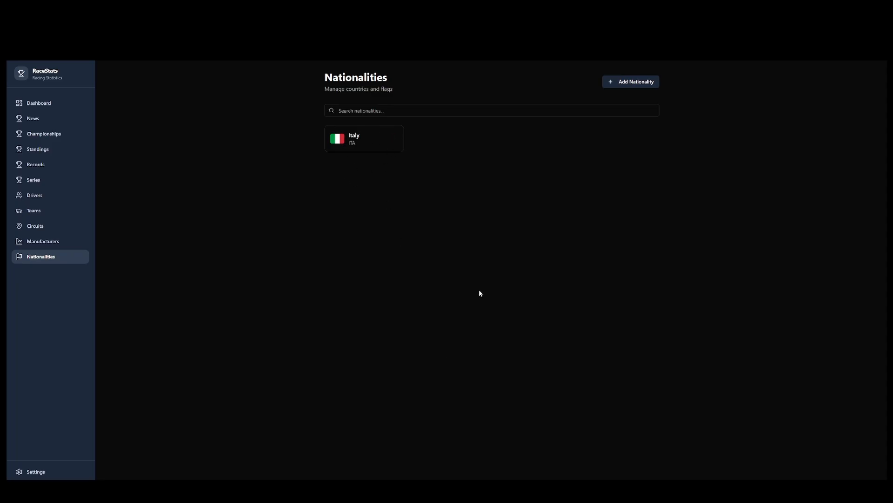
{"action": "left_click", "coordinate": [637, 85]}
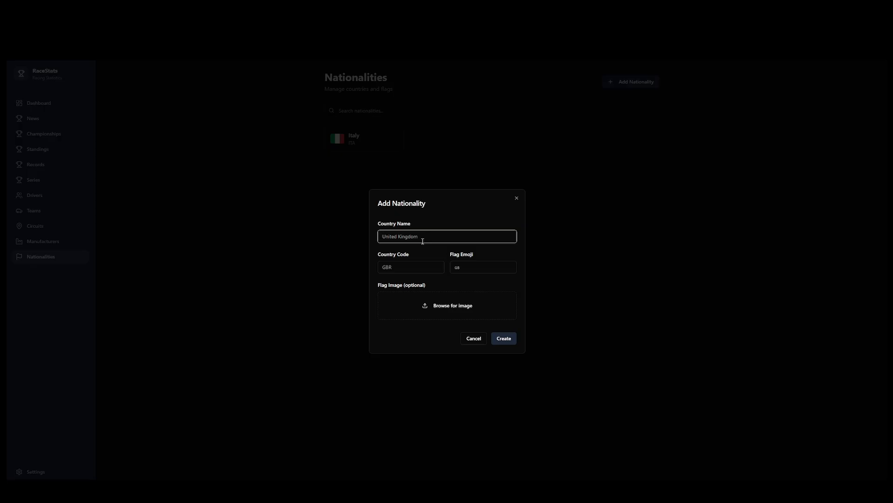
Add Austria with code AUT, emoji AT and the at flag image.
{"action": "type", "text": "Austria"}
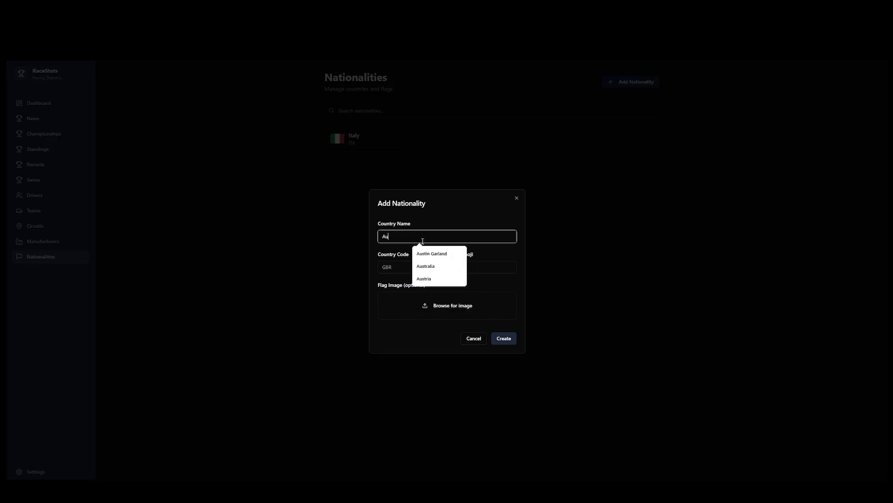
{"action": "left_click", "coordinate": [397, 270]}
{"action": "type", "text": "AUT"}
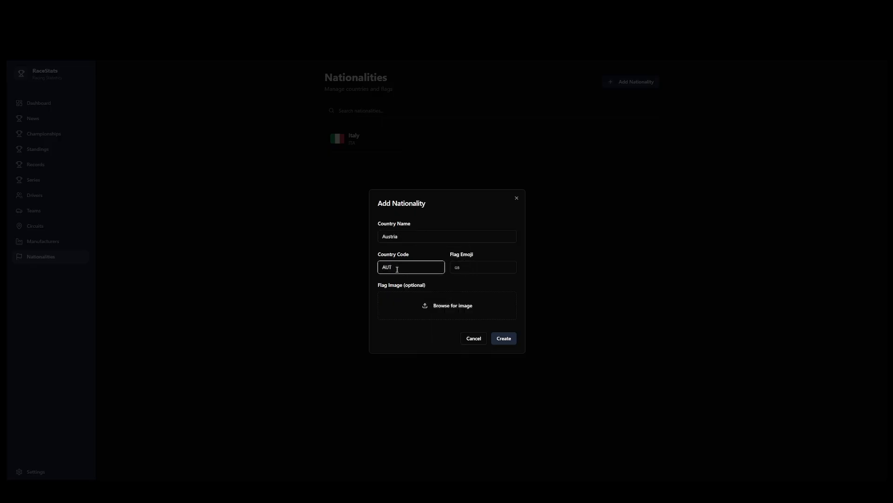
{"action": "left_click", "coordinate": [454, 305]}
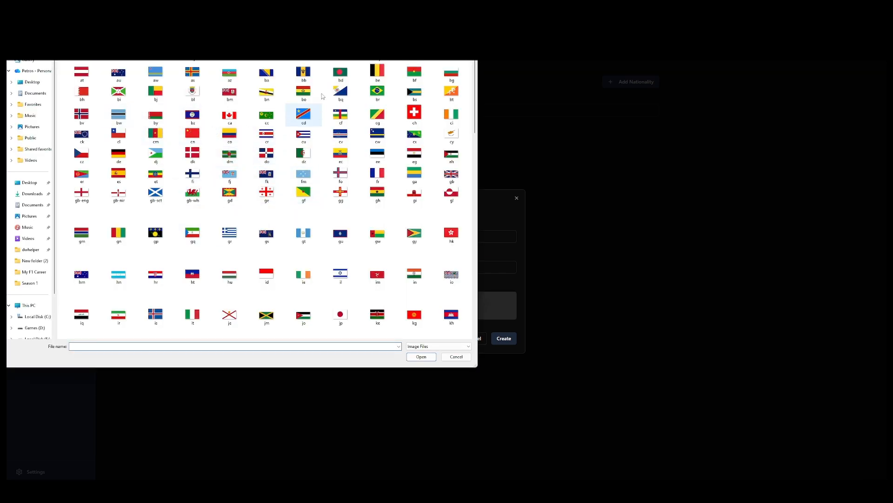
{"action": "left_click", "coordinate": [85, 76]}
{"action": "left_click", "coordinate": [420, 357]}
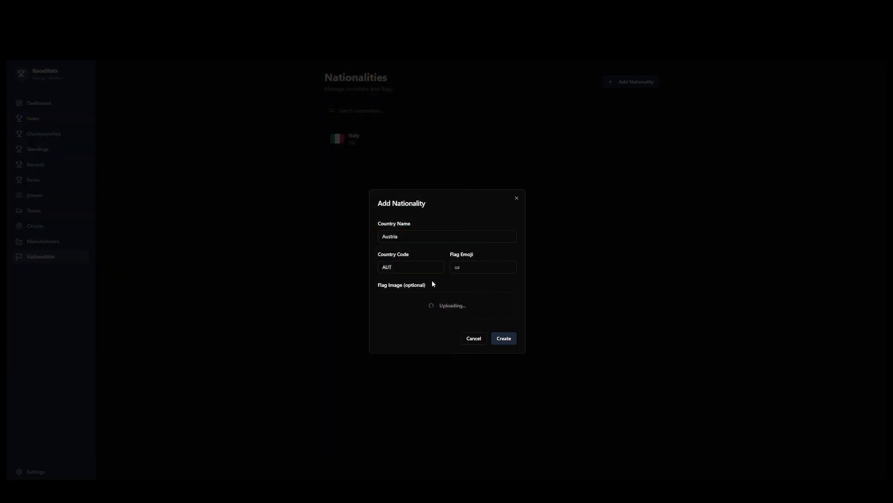
{"action": "left_click", "coordinate": [470, 266]}
{"action": "type", "text": "AT"}
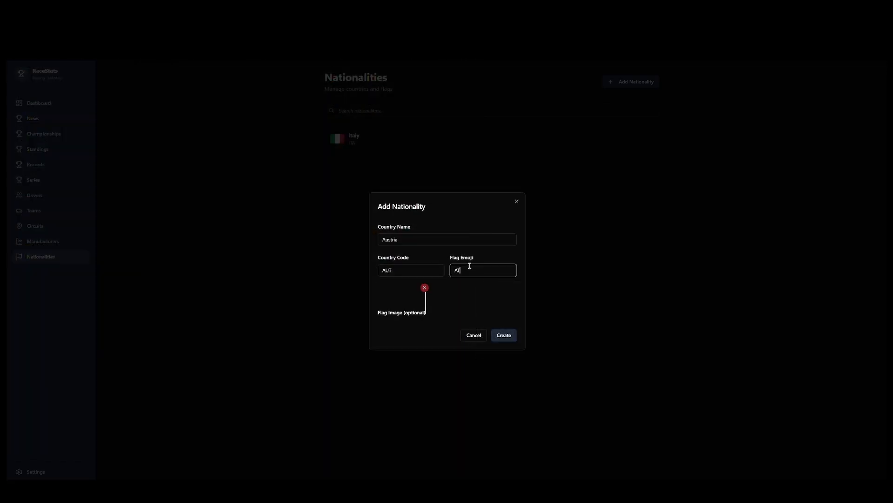
{"action": "left_click", "coordinate": [504, 335]}
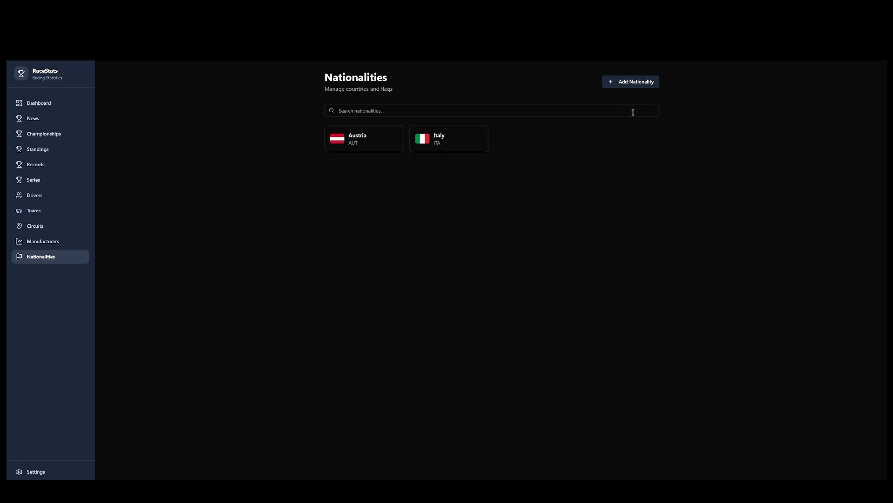
{"action": "left_click", "coordinate": [639, 84]}
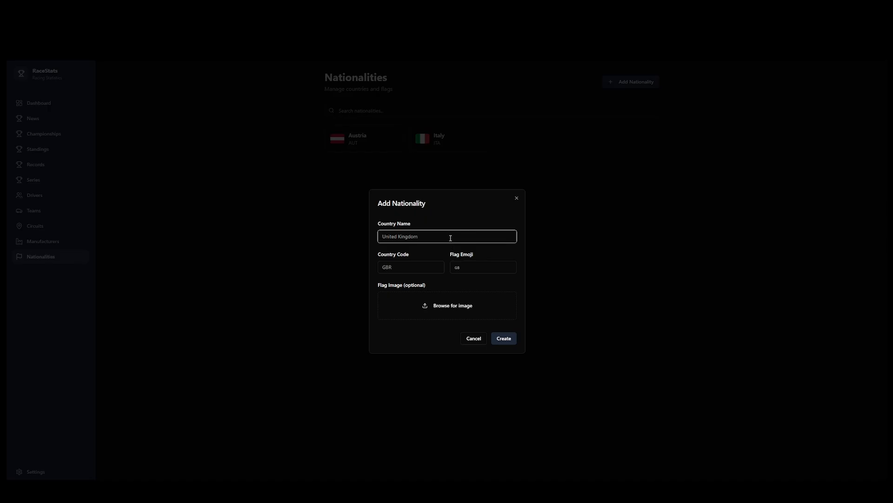
Create Brazil with code BRA, emoji BR and the br flag image.
{"action": "type", "text": "Brazil"}
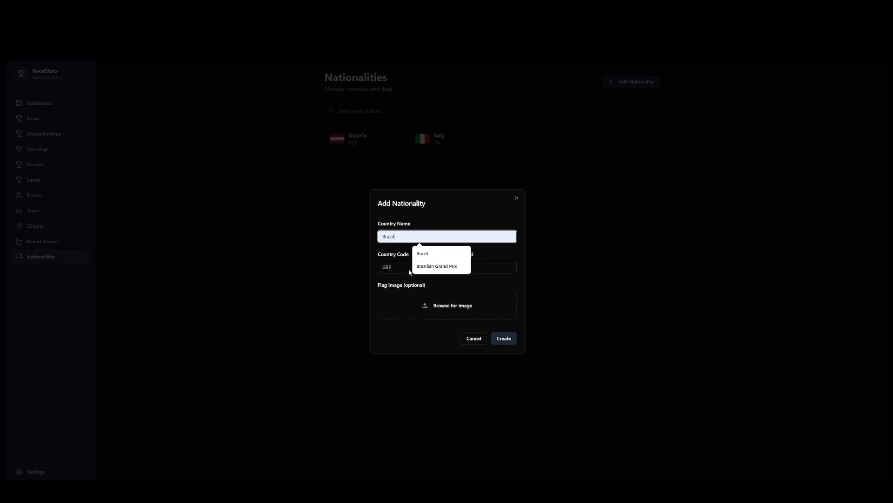
{"action": "left_click", "coordinate": [389, 268]}
{"action": "type", "text": "BRA"}
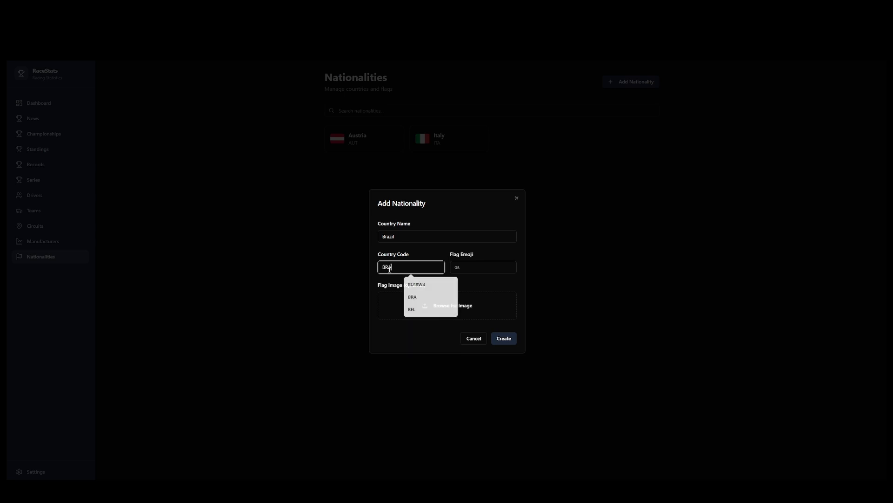
{"action": "left_click", "coordinate": [482, 268]}
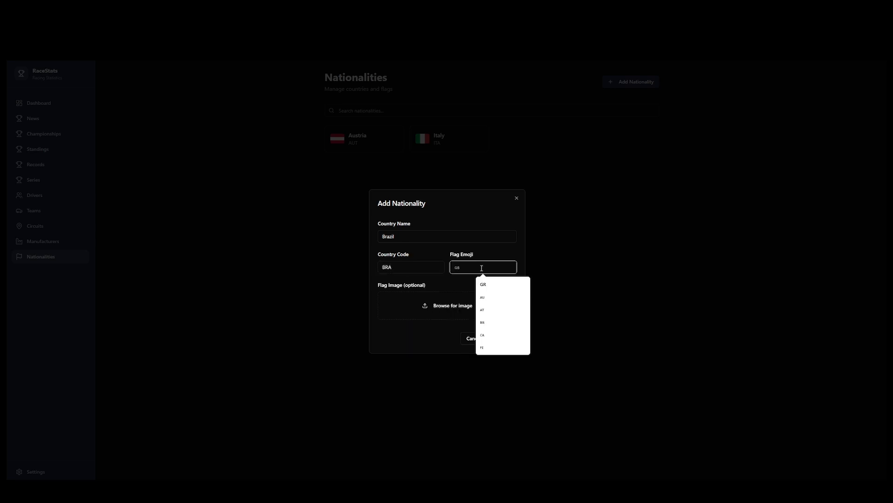
{"action": "type", "text": "BR"}
{"action": "left_click", "coordinate": [453, 304]}
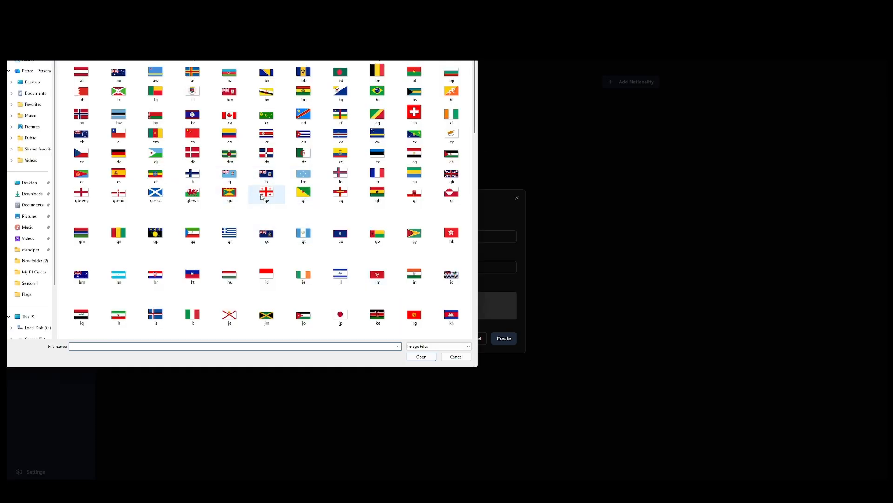
{"action": "left_click", "coordinate": [377, 92]}
{"action": "left_click", "coordinate": [421, 356]}
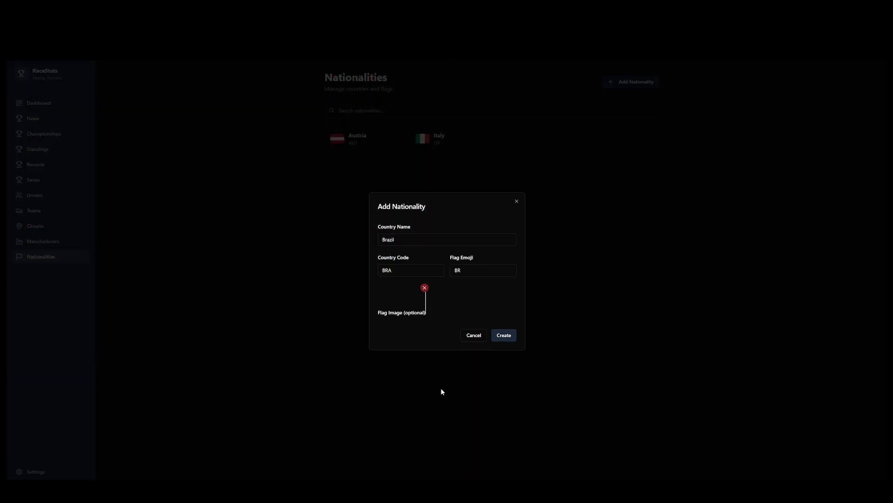
{"action": "left_click", "coordinate": [505, 336]}
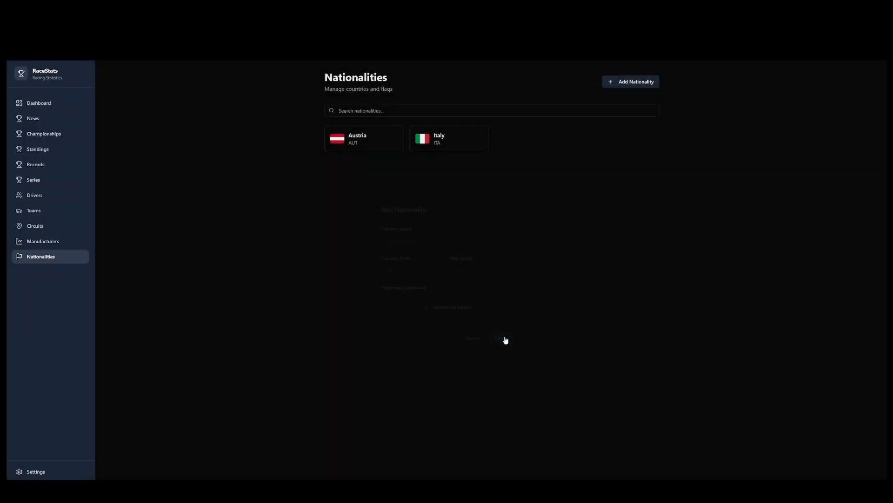
Add Japan with code JPN, emoji JP and the jp flag image.
{"action": "left_click", "coordinate": [638, 84]}
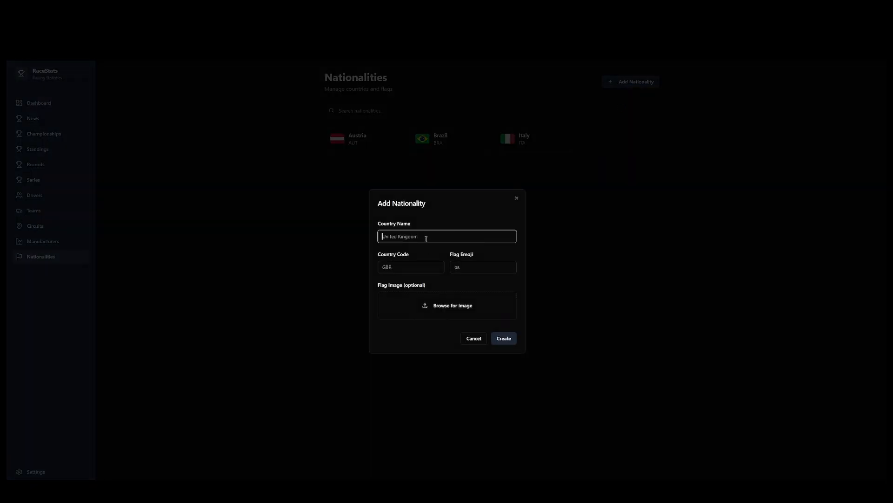
{"action": "type", "text": "Japan"}
{"action": "left_click", "coordinate": [409, 264]}
{"action": "type", "text": "JPN"}
{"action": "left_click", "coordinate": [464, 272]}
{"action": "type", "text": "JP"}
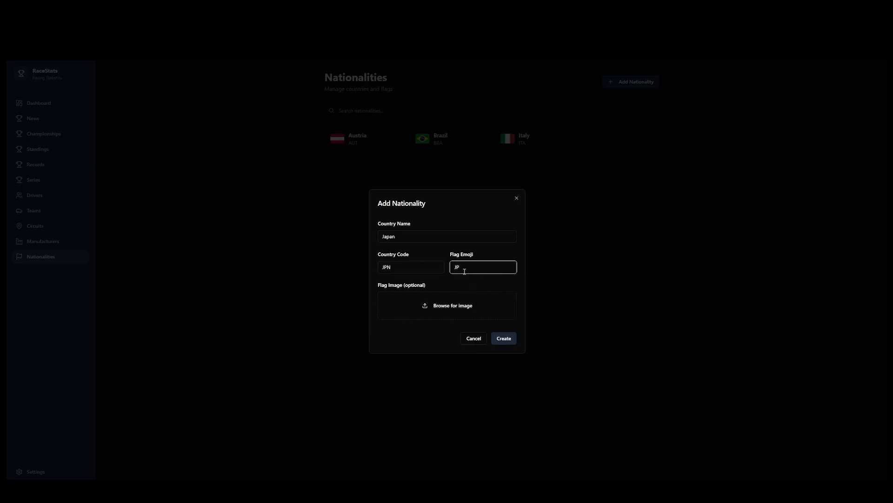
{"action": "left_click", "coordinate": [447, 311]}
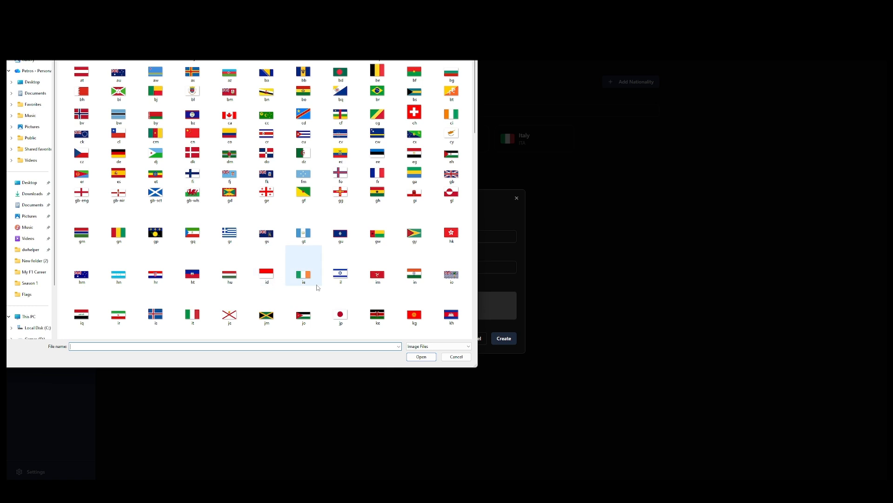
{"action": "scroll", "coordinate": [319, 288], "scroll_direction": "down", "scroll_amount": 2}
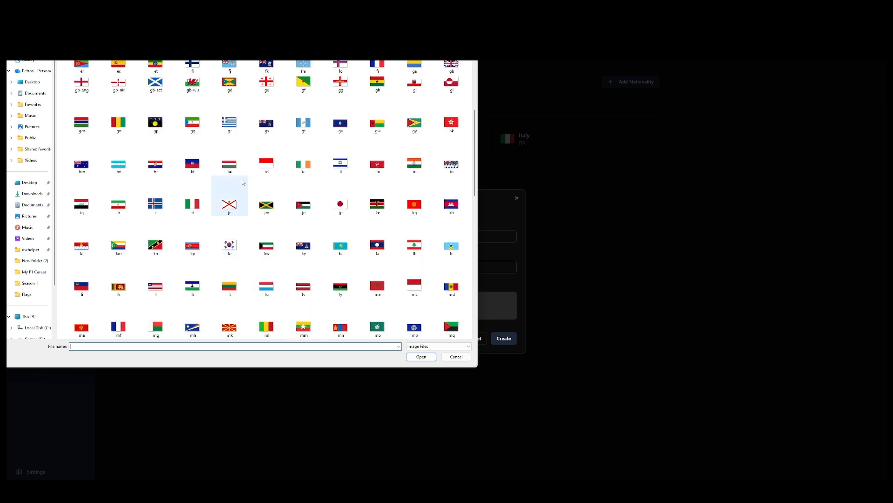
{"action": "left_click", "coordinate": [339, 208]}
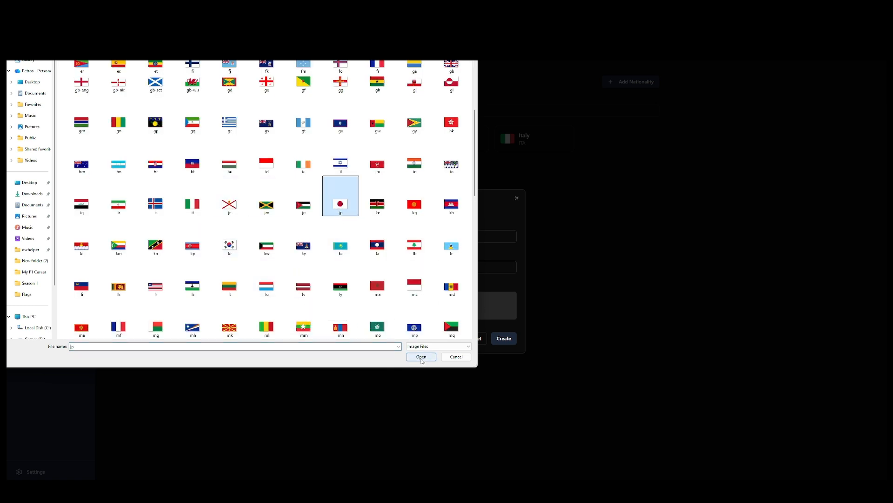
{"action": "left_click", "coordinate": [421, 357]}
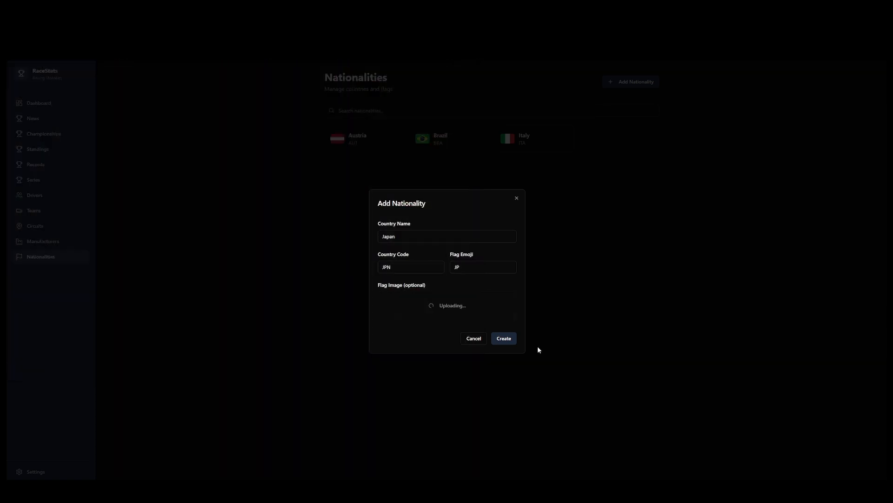
{"action": "left_click", "coordinate": [504, 335]}
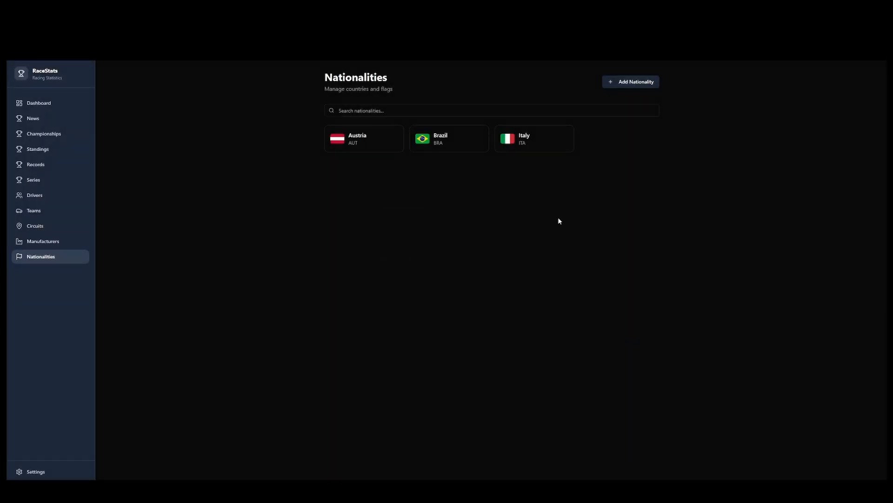
{"action": "left_click", "coordinate": [622, 81]}
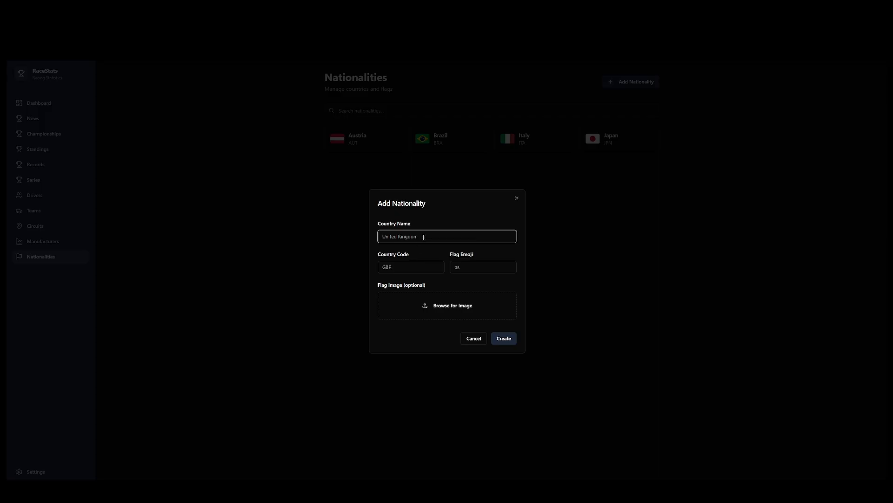
Create Greece with code GRE, emoji GR and the gr flag image.
{"action": "type", "text": "Greece"}
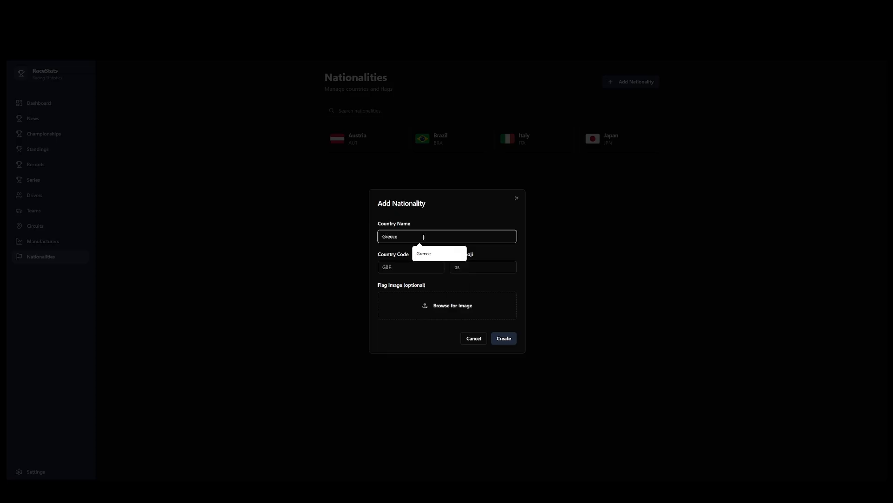
{"action": "left_click", "coordinate": [402, 271]}
{"action": "type", "text": "GRE"}
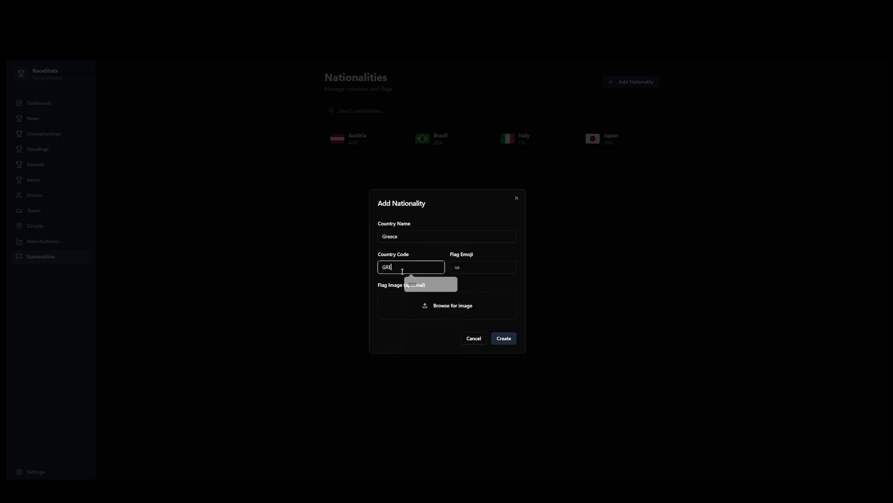
{"action": "left_click", "coordinate": [459, 268]}
{"action": "type", "text": "GR"}
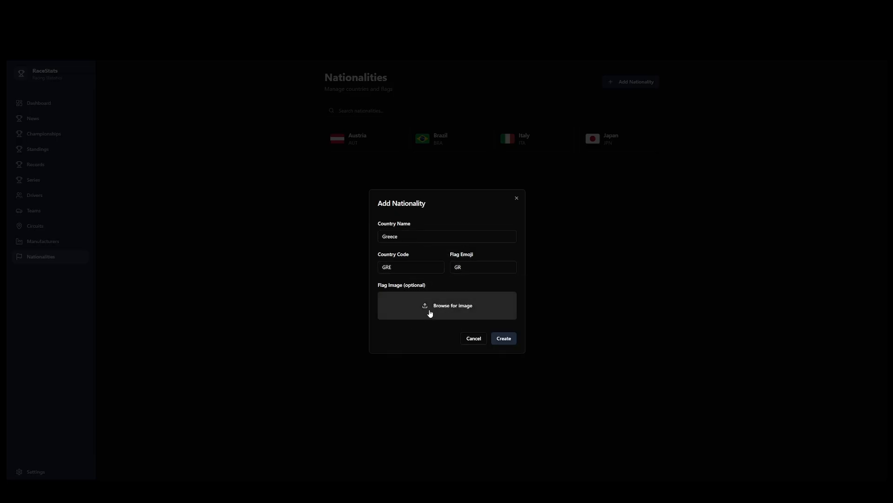
{"action": "left_click", "coordinate": [430, 313]}
{"action": "double_click", "coordinate": [232, 237]}
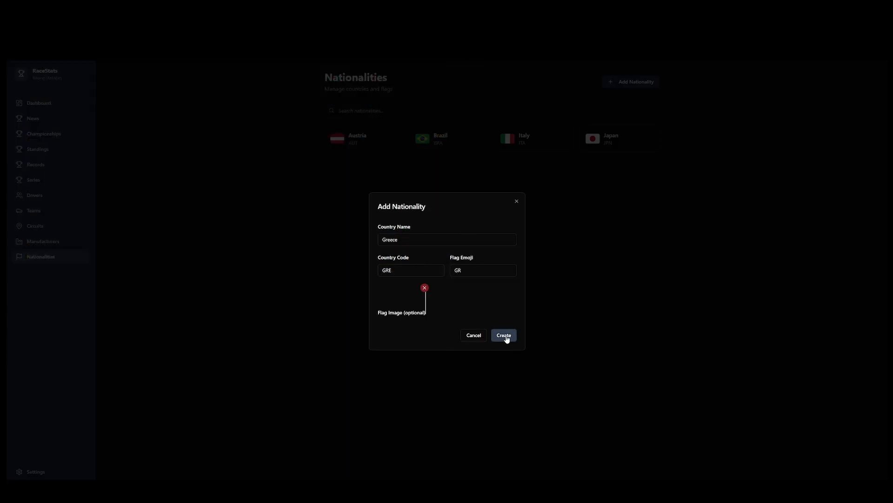
{"action": "left_click", "coordinate": [505, 336]}
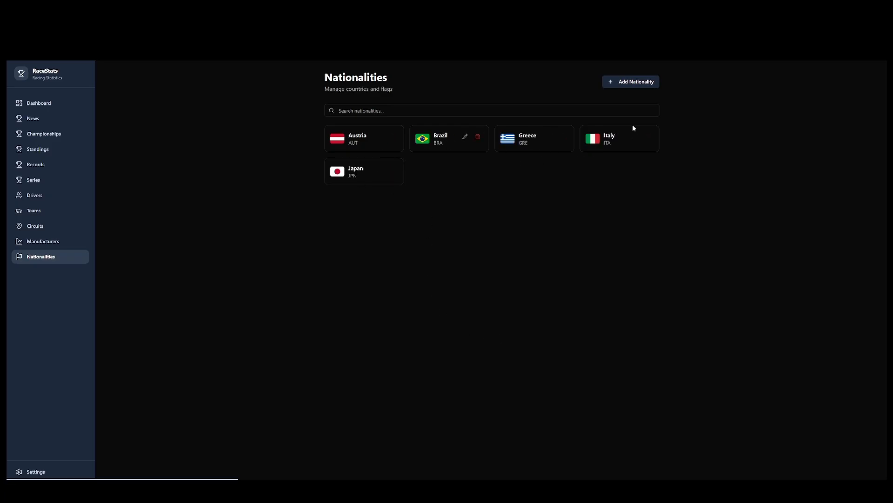
Start a new nationality named Great Britain with code GBR and emoji GB.
{"action": "left_click", "coordinate": [630, 86]}
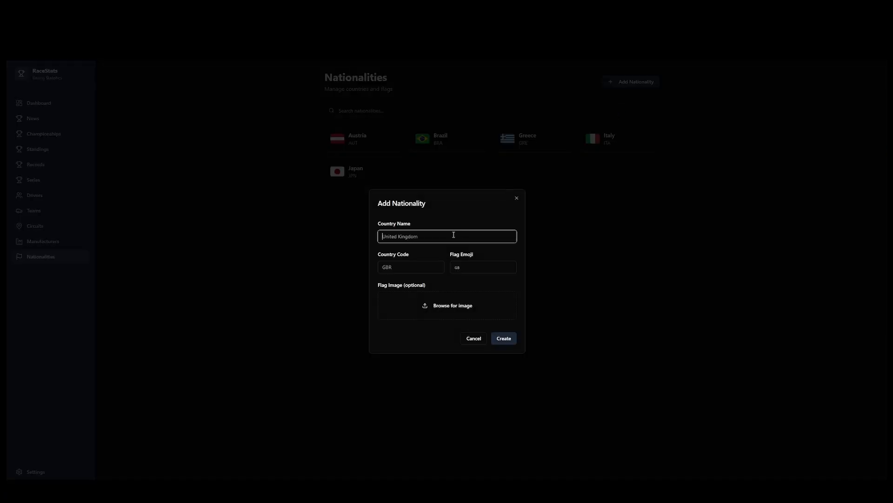
{"action": "left_click", "coordinate": [454, 235]}
{"action": "type", "text": "Great Britain"}
{"action": "left_click", "coordinate": [412, 266]}
{"action": "type", "text": "GBR"}
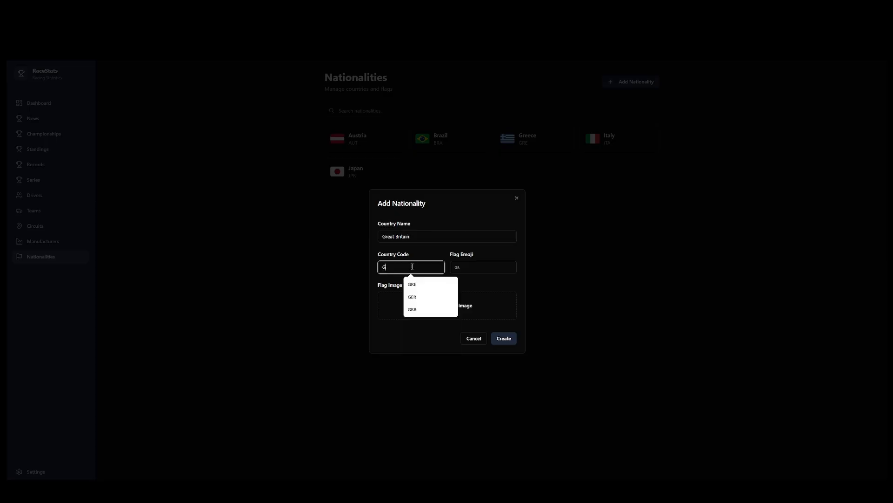
{"action": "left_click", "coordinate": [469, 270]}
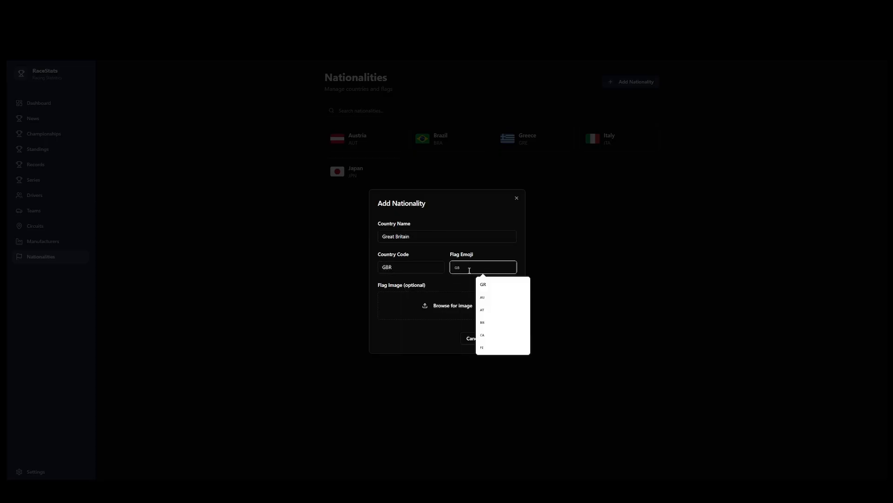
{"action": "type", "text": "GB"}
Attach the gb flag image, save Great Britain, and switch to the Drivers page.
{"action": "left_click", "coordinate": [439, 305]}
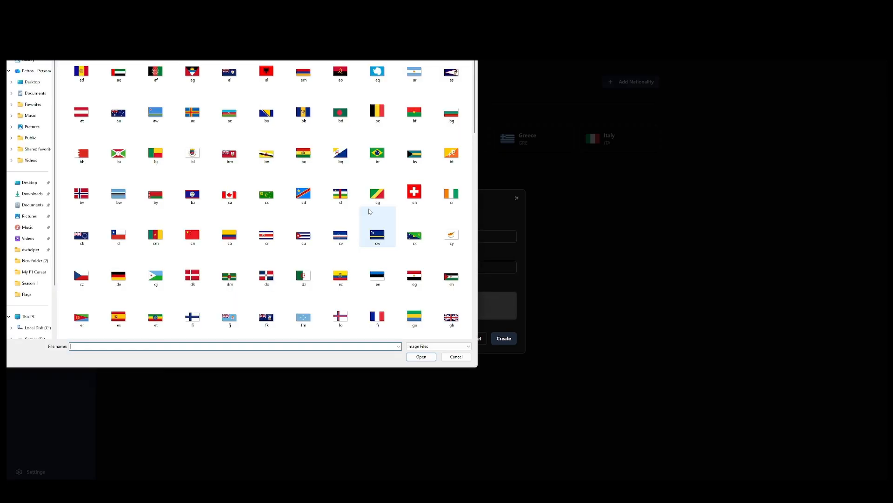
{"action": "scroll", "coordinate": [247, 256], "scroll_direction": "down", "scroll_amount": 3}
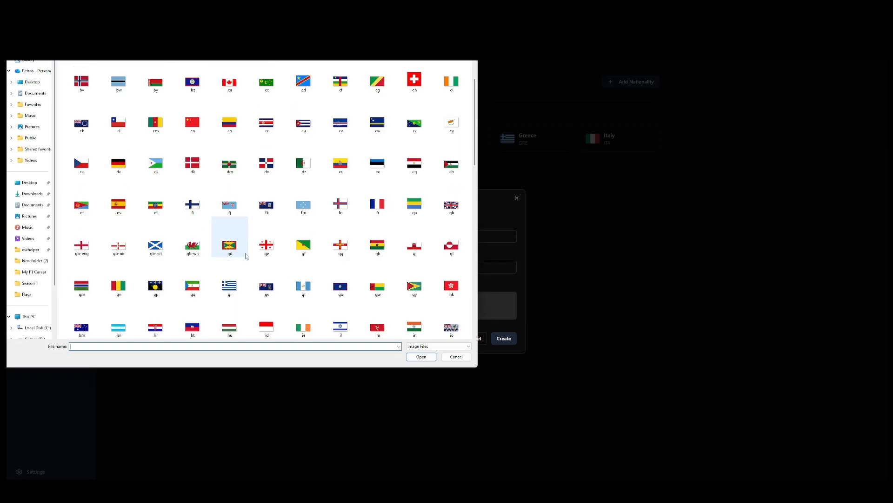
{"action": "scroll", "coordinate": [246, 256], "scroll_direction": "down", "scroll_amount": 3}
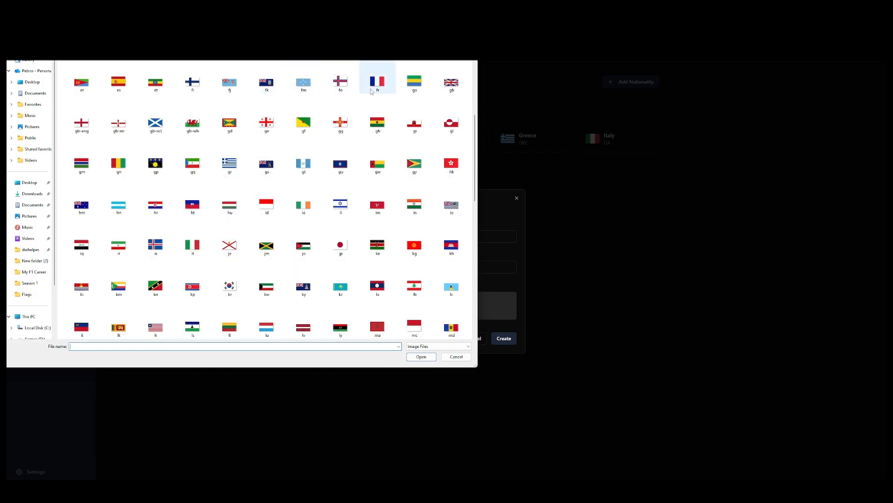
{"action": "left_click", "coordinate": [451, 82]}
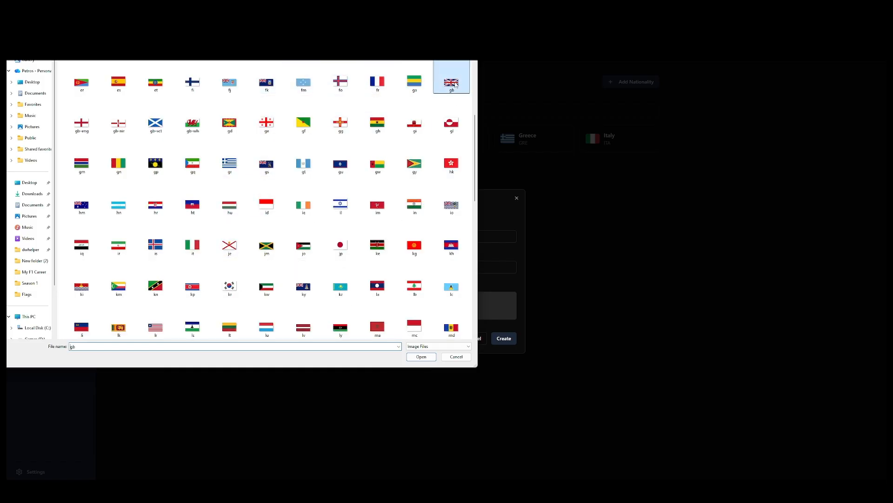
{"action": "left_click", "coordinate": [423, 357]}
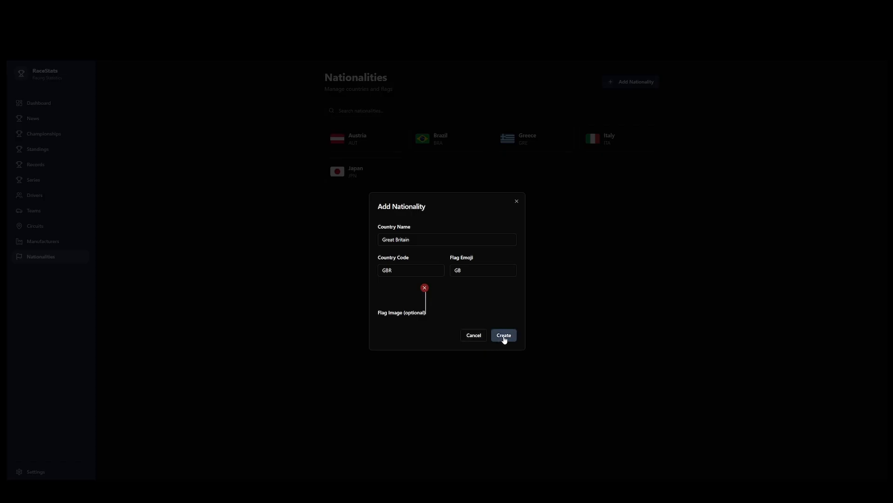
{"action": "left_click", "coordinate": [504, 336]}
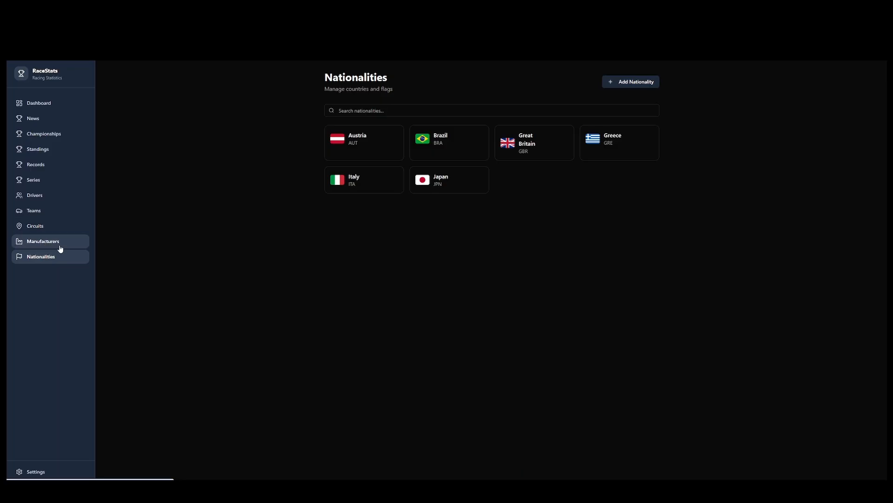
{"action": "left_click", "coordinate": [34, 198]}
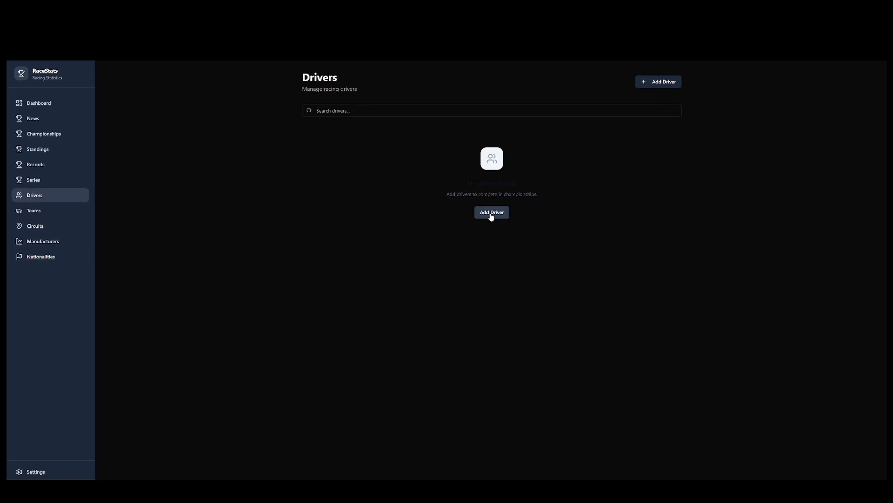
Start a new driver and attach the green-suited portrait from the driver portraits folder.
{"action": "left_click", "coordinate": [491, 214]}
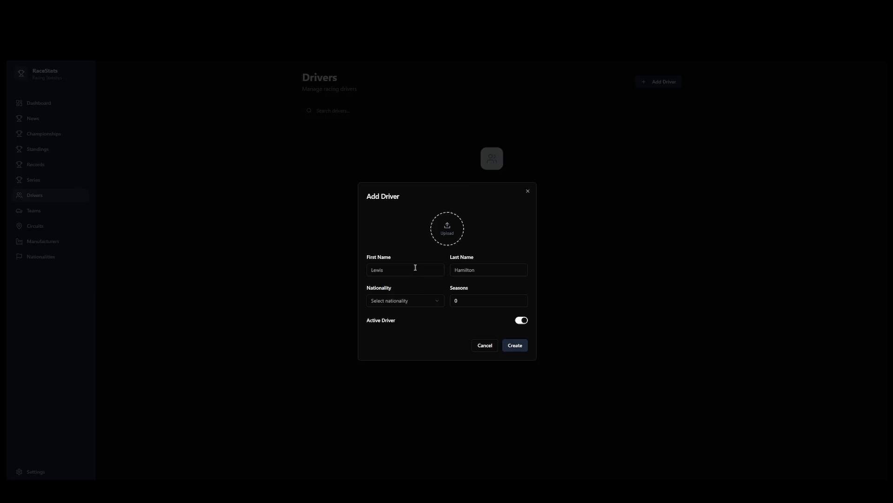
{"action": "left_click", "coordinate": [448, 232]}
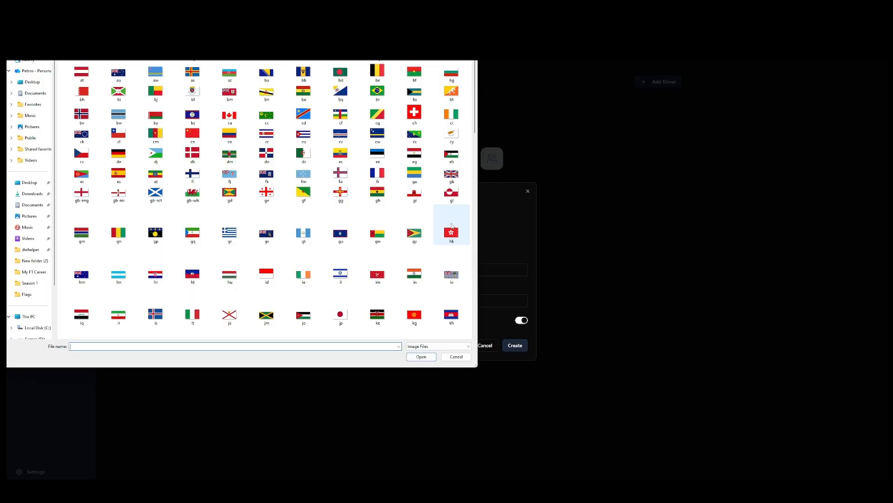
{"action": "left_click", "coordinate": [163, 20]}
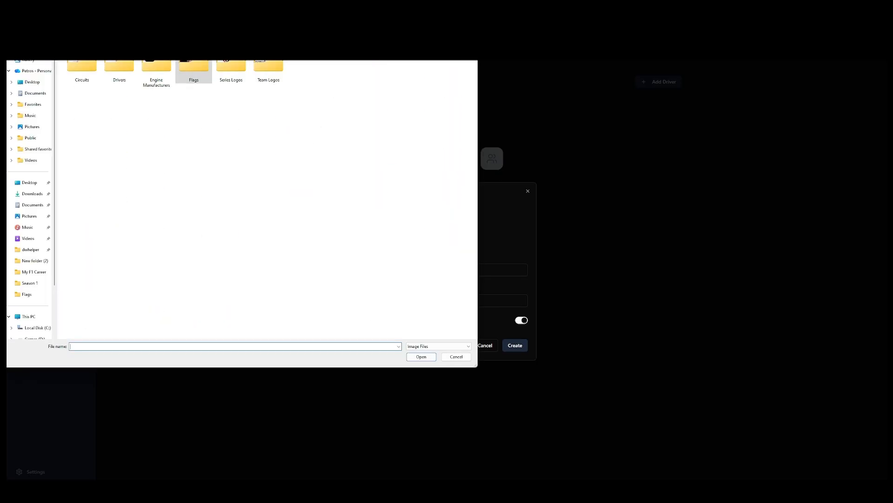
{"action": "double_click", "coordinate": [120, 71]}
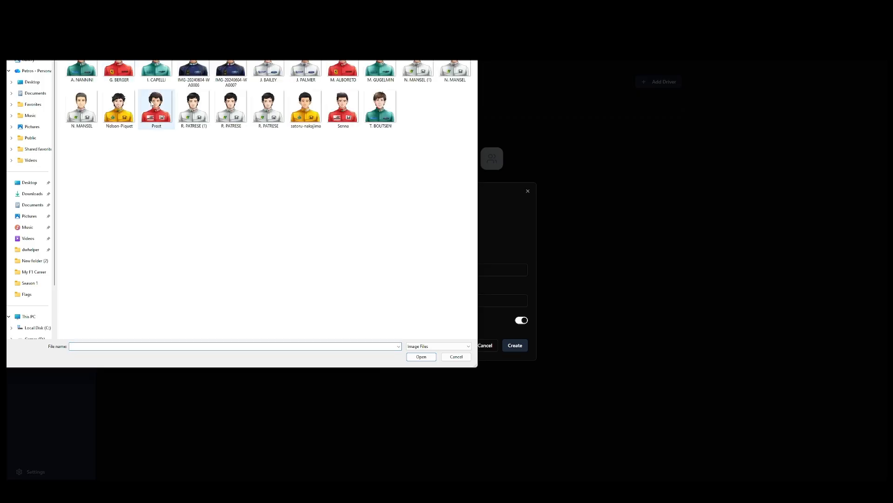
{"action": "double_click", "coordinate": [86, 82]}
Enter the driver's first and last name and set nationality to BR Brazil.
{"action": "left_click", "coordinate": [395, 270]}
{"action": "type", "text": "Alessandro"}
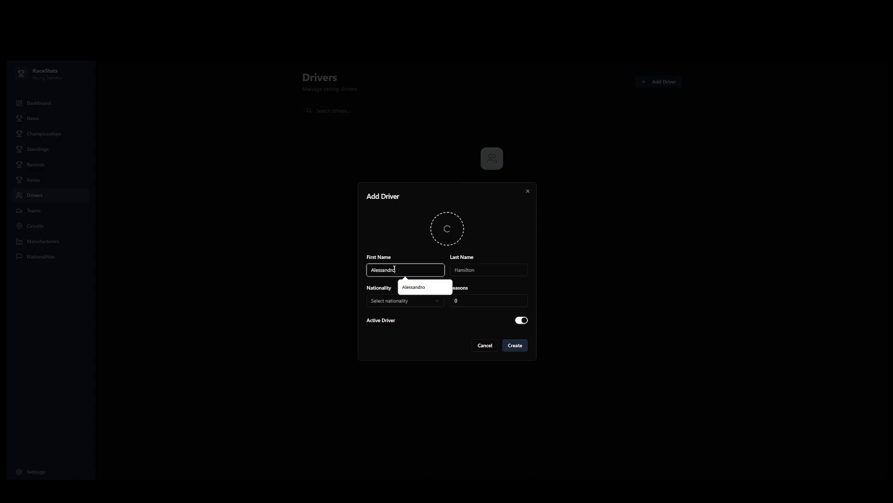
{"action": "key", "text": "Tab"}
{"action": "type", "text": "Nannini"}
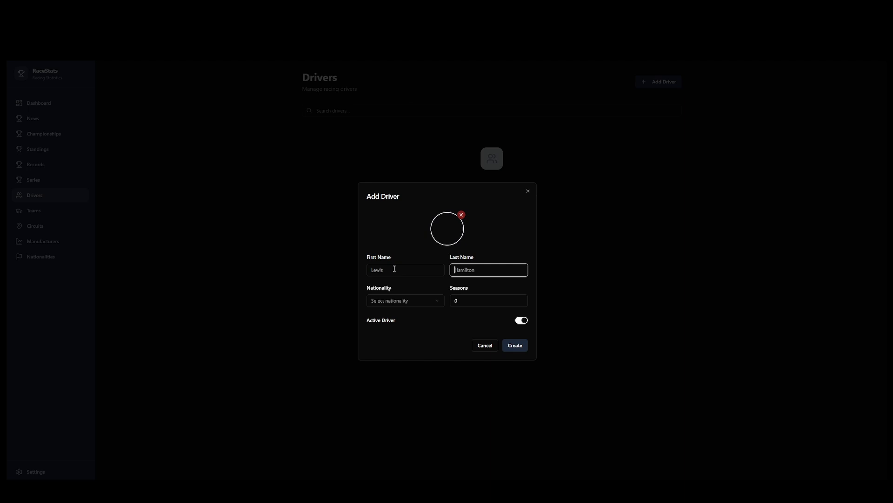
{"action": "left_click", "coordinate": [395, 269]}
{"action": "left_click", "coordinate": [413, 337]}
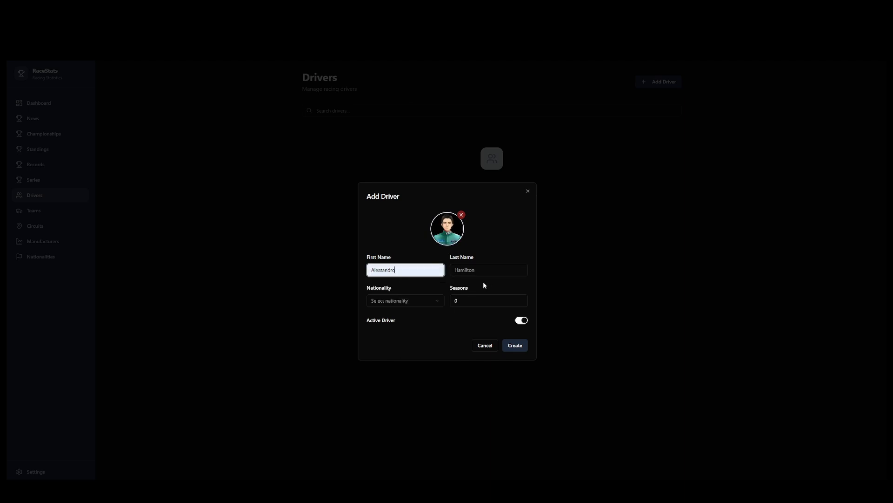
{"action": "left_click", "coordinate": [484, 271]}
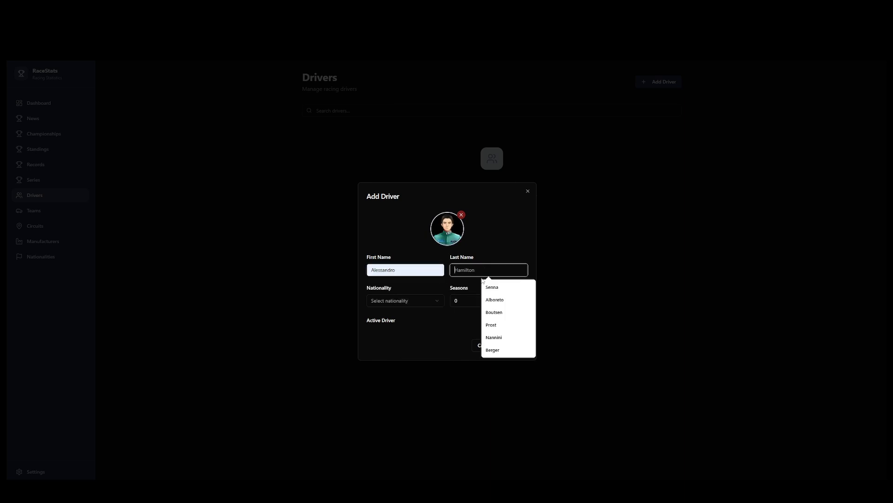
{"action": "left_click", "coordinate": [493, 336]}
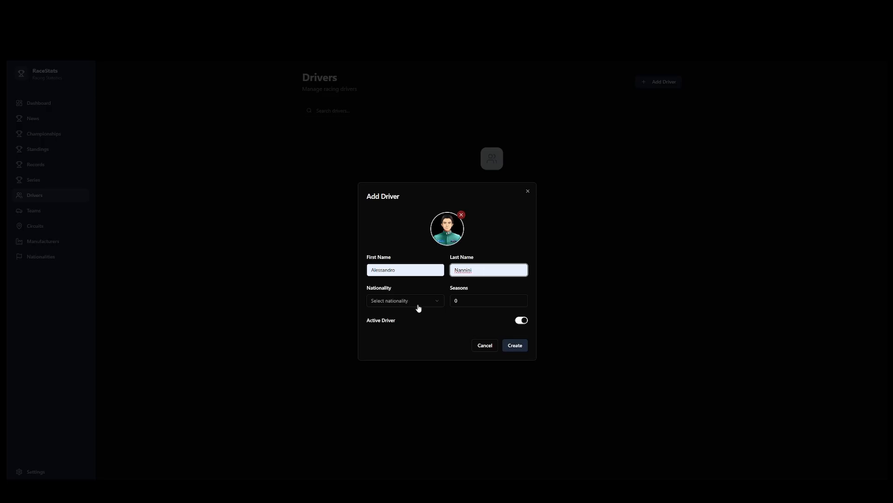
{"action": "left_click", "coordinate": [412, 303]}
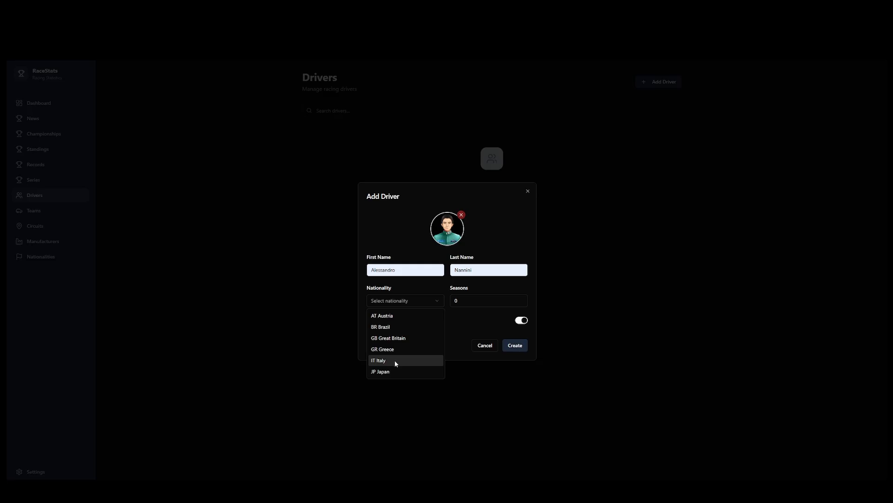
{"action": "left_click", "coordinate": [399, 326]}
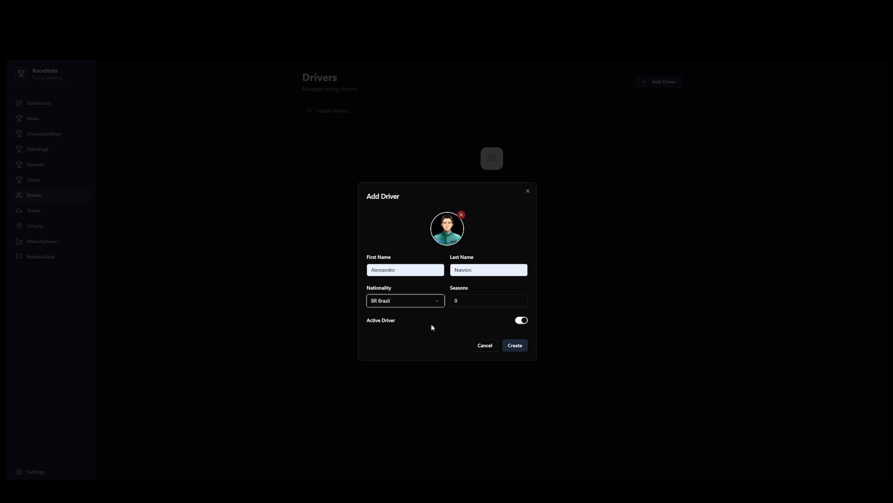
Keep Active Driver on with 0 seasons and create the Brazilian driver.
{"action": "left_click", "coordinate": [465, 300]}
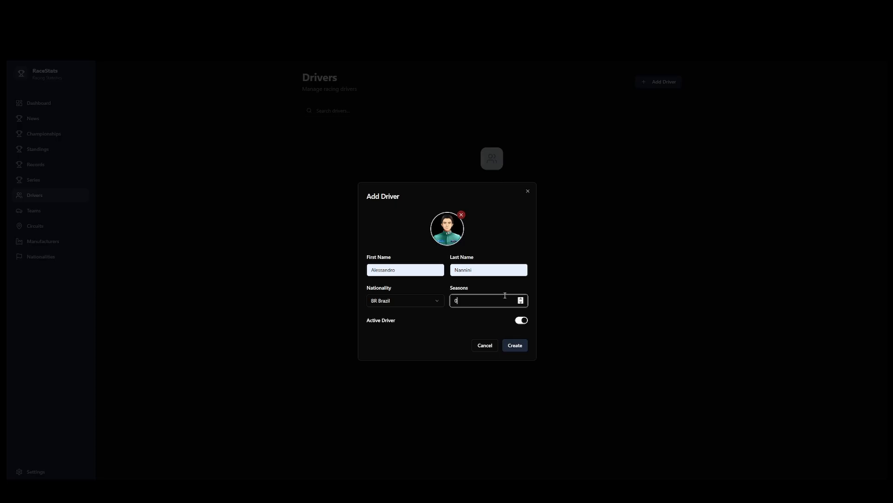
{"action": "left_click", "coordinate": [524, 321]}
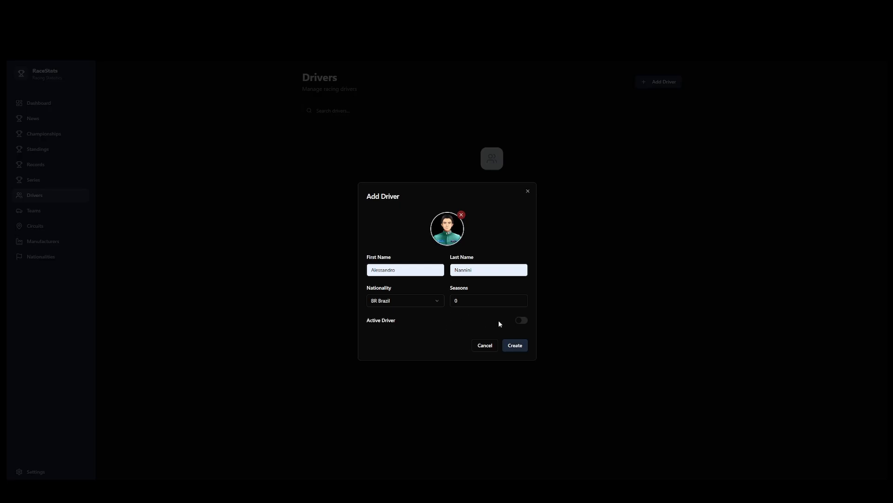
{"action": "left_click", "coordinate": [516, 321]}
{"action": "left_click", "coordinate": [515, 346]}
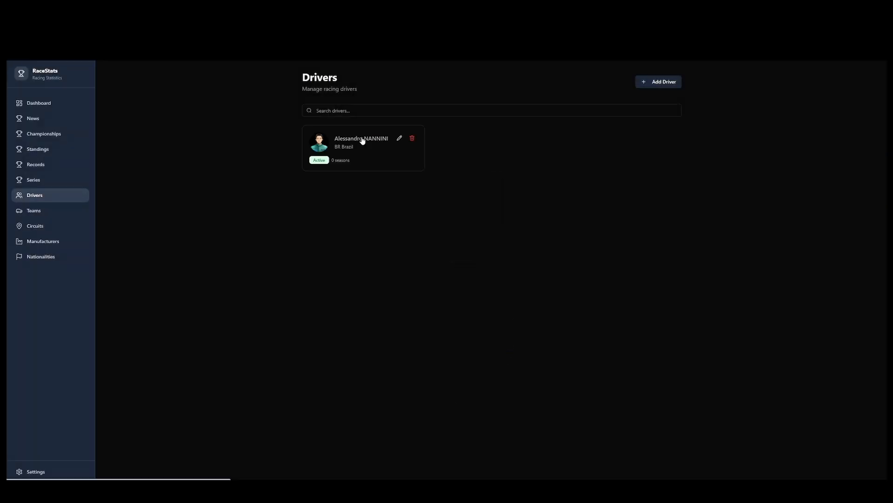
{"action": "mouse_move", "coordinate": [358, 158]}
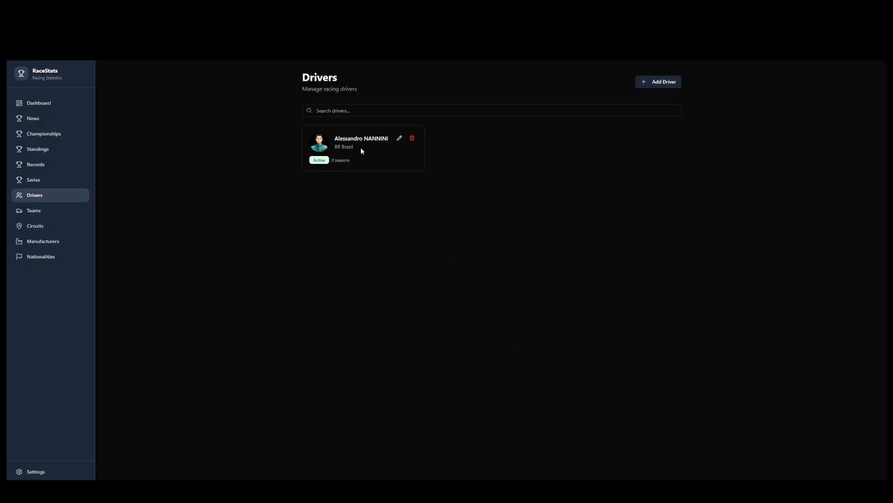
{"action": "left_click", "coordinate": [358, 141]}
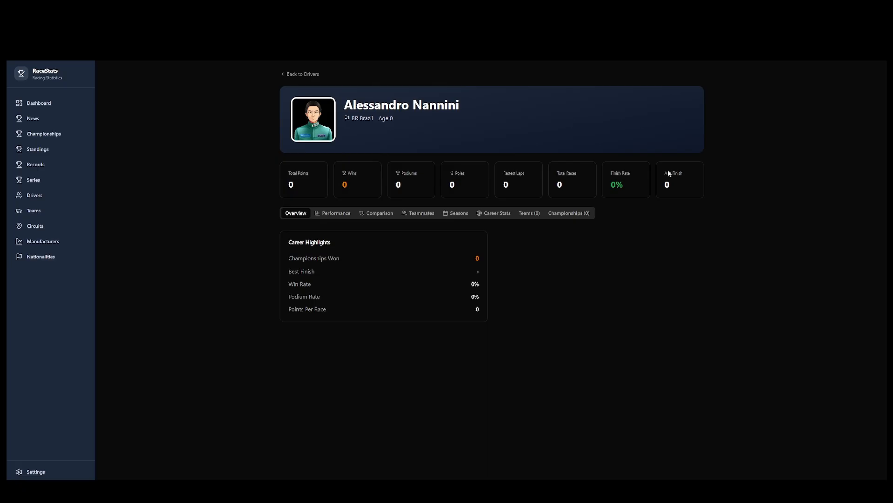
{"action": "left_click", "coordinate": [323, 217]}
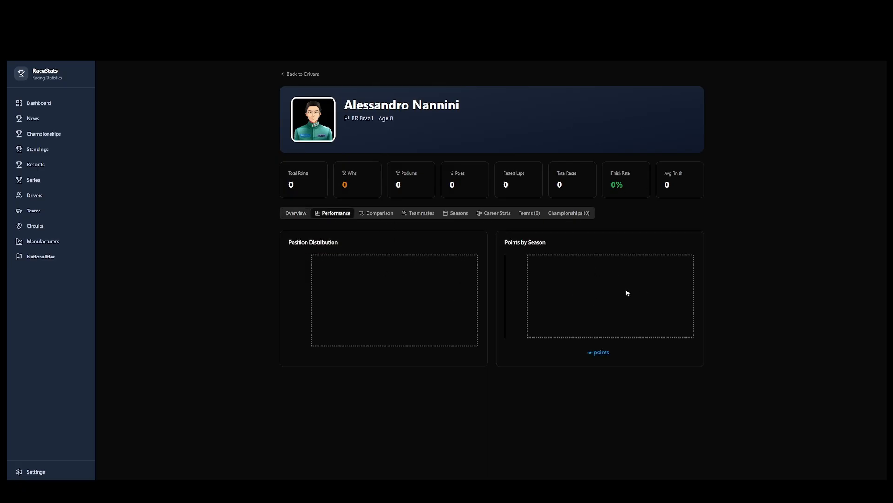
{"action": "left_click", "coordinate": [391, 214]}
{"action": "left_click", "coordinate": [422, 215]}
{"action": "left_click", "coordinate": [457, 213]}
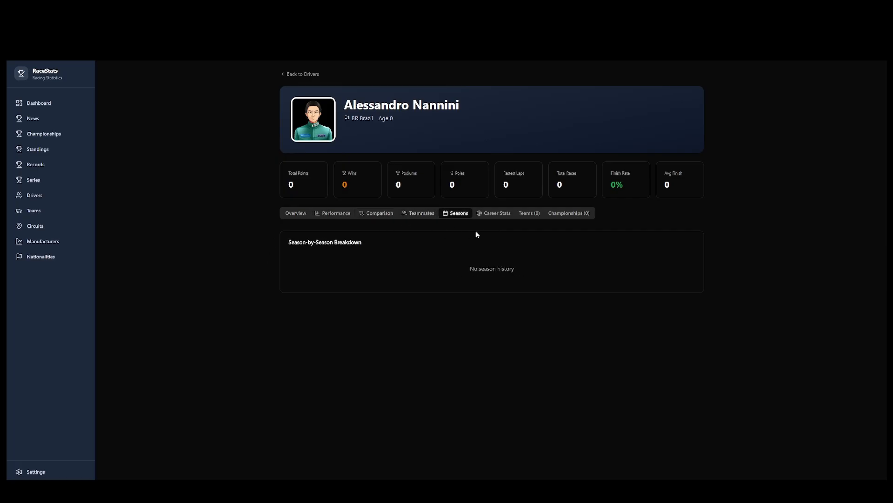
{"action": "left_click", "coordinate": [494, 215]}
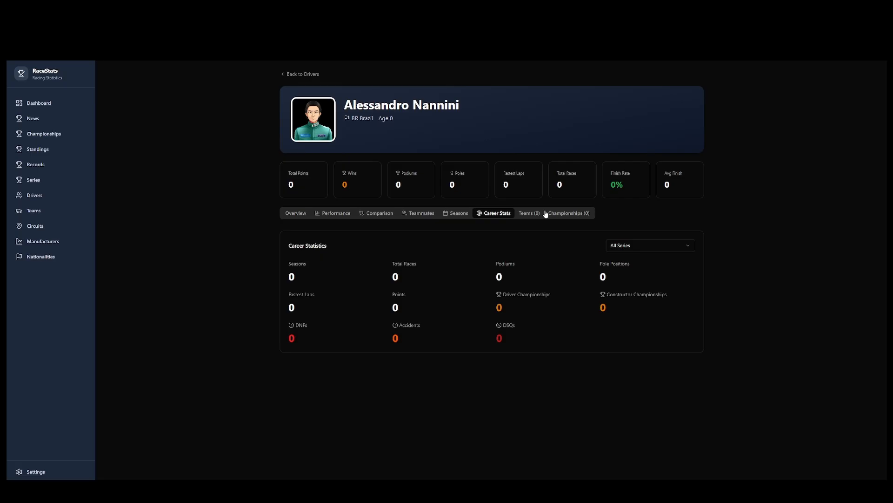
{"action": "left_click", "coordinate": [531, 214]}
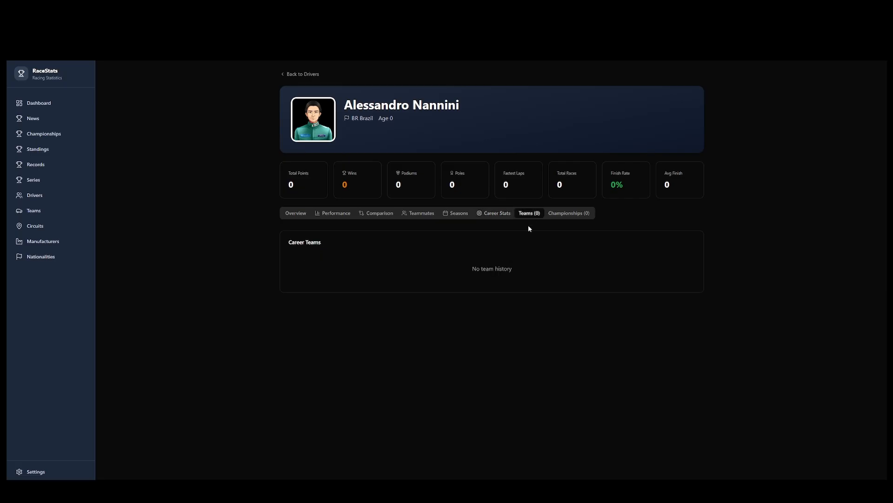
{"action": "left_click", "coordinate": [570, 218]}
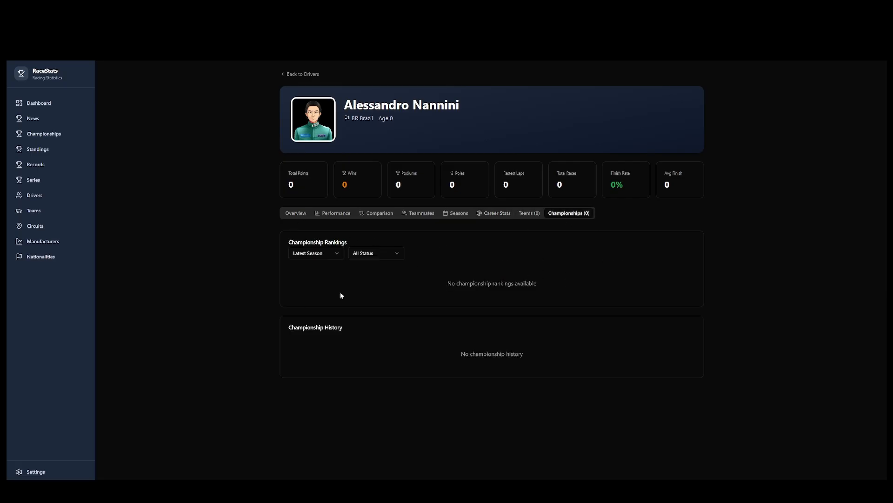
{"action": "left_click", "coordinate": [296, 215]}
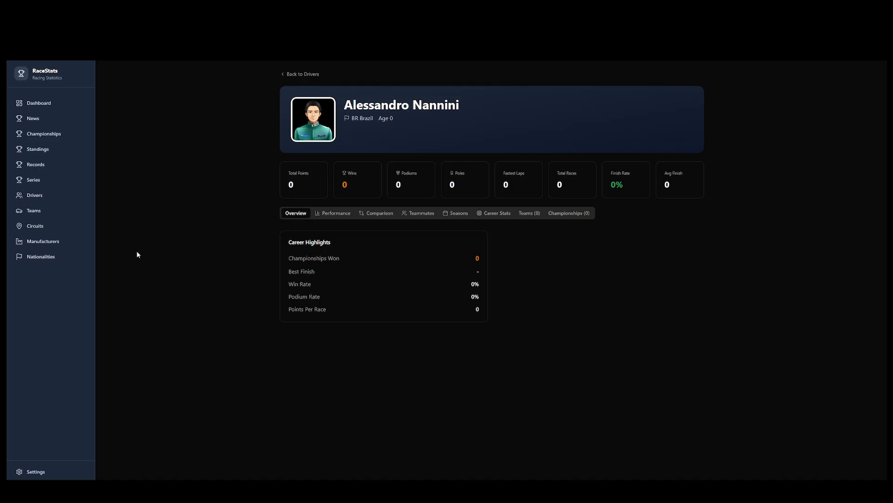
{"action": "left_click", "coordinate": [34, 195]}
Create a driver with the red-suited portrait, first and last name, and nationality AT Austria.
{"action": "left_click", "coordinate": [652, 85]}
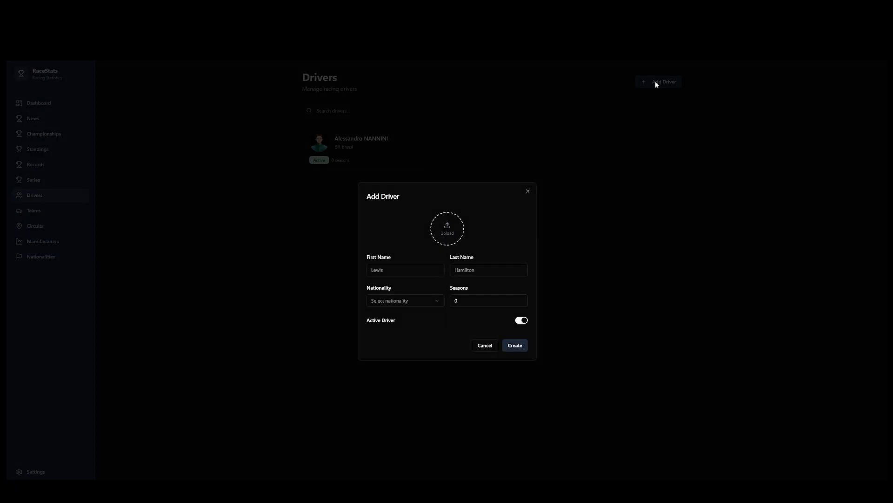
{"action": "left_click", "coordinate": [448, 228]}
{"action": "double_click", "coordinate": [119, 72]}
{"action": "left_click", "coordinate": [412, 271]}
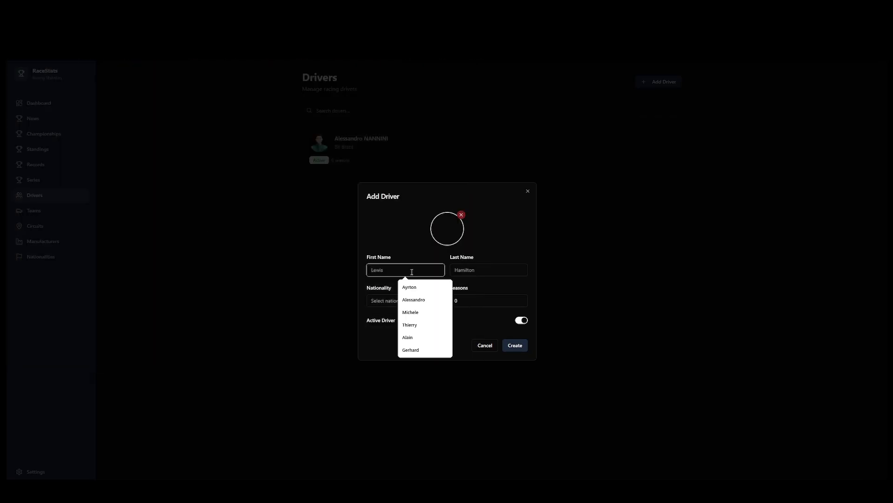
{"action": "type", "text": "Gerhard"}
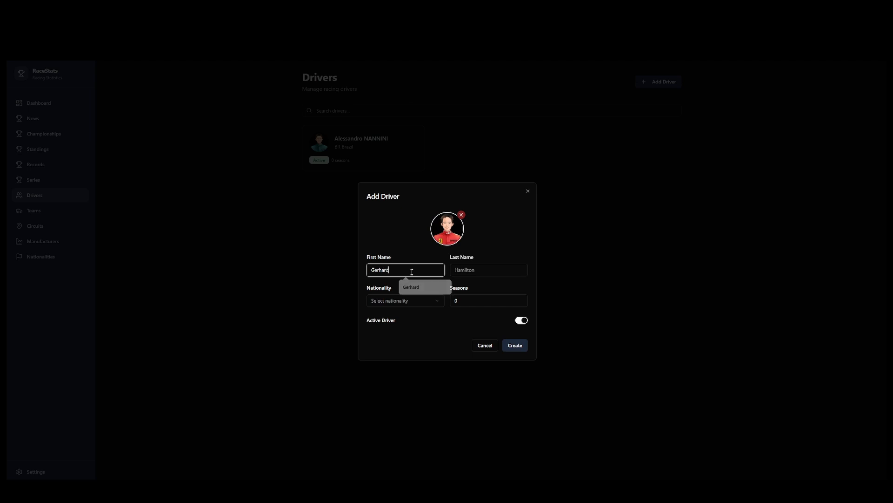
{"action": "key", "text": "Tab"}
{"action": "type", "text": "Ber"}
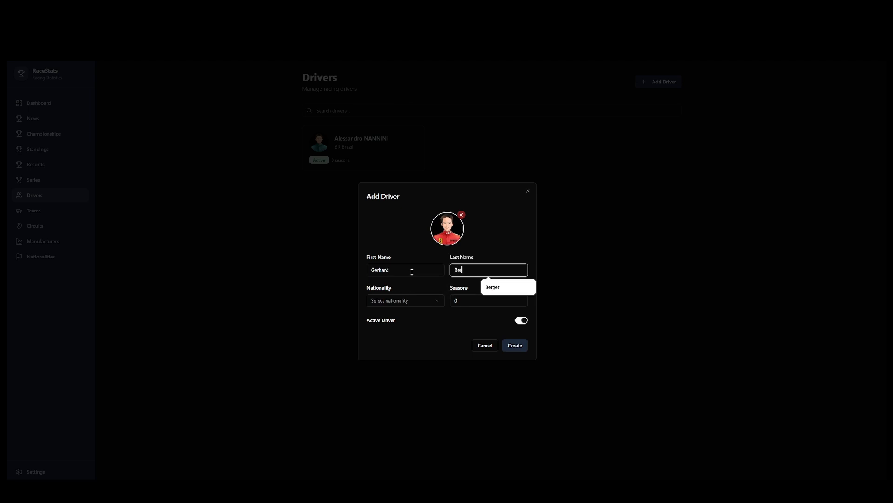
{"action": "key", "text": "Down"}
{"action": "key", "text": "Return"}
{"action": "left_click", "coordinate": [423, 301]}
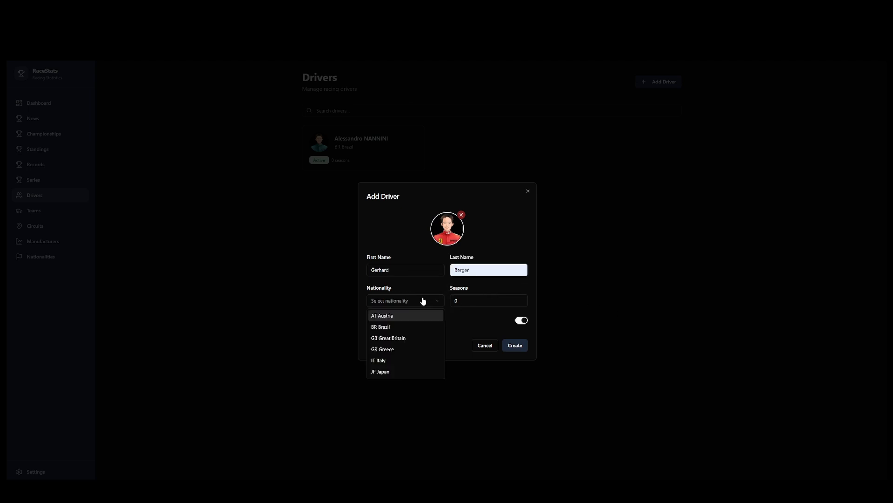
{"action": "left_click", "coordinate": [425, 316]}
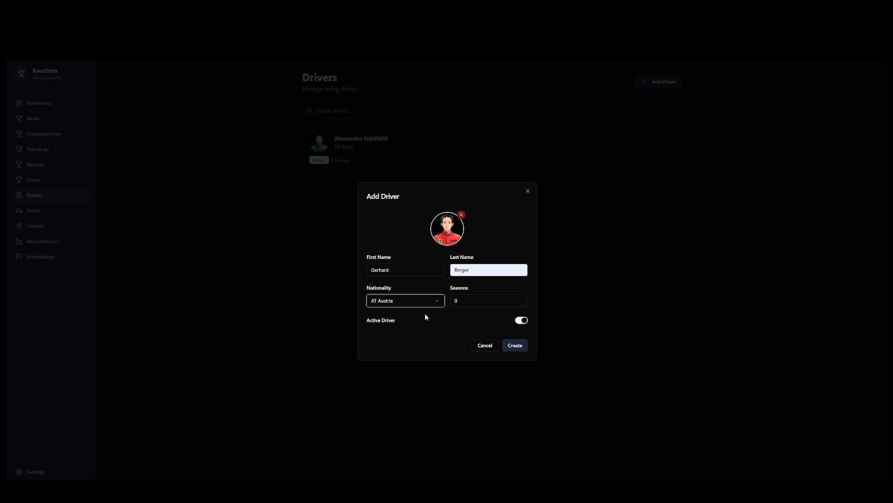
{"action": "left_click", "coordinate": [515, 345]}
Start a new driver entry and attach the green-suited portrait image.
{"action": "mouse_move", "coordinate": [323, 141]}
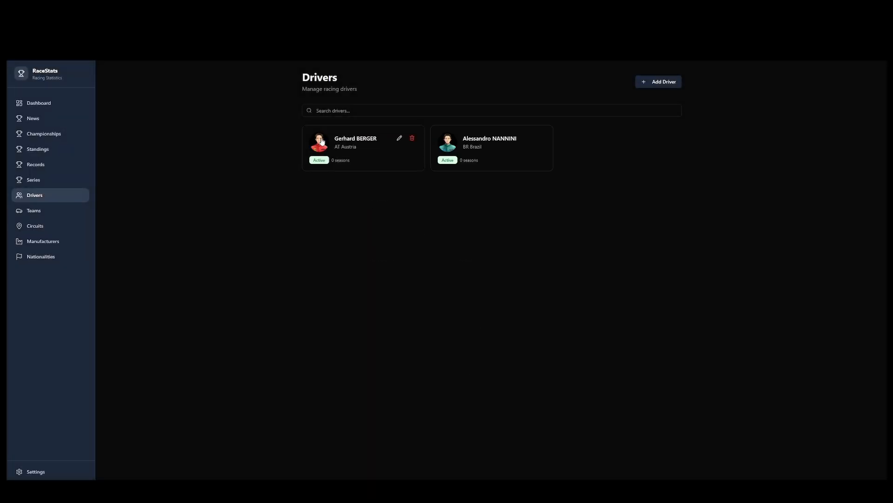
{"action": "left_click", "coordinate": [661, 82]}
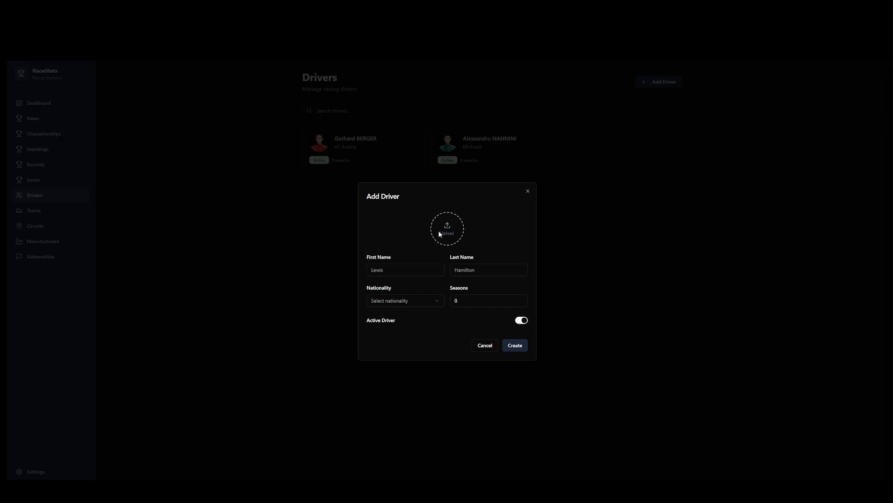
{"action": "left_click", "coordinate": [444, 235]}
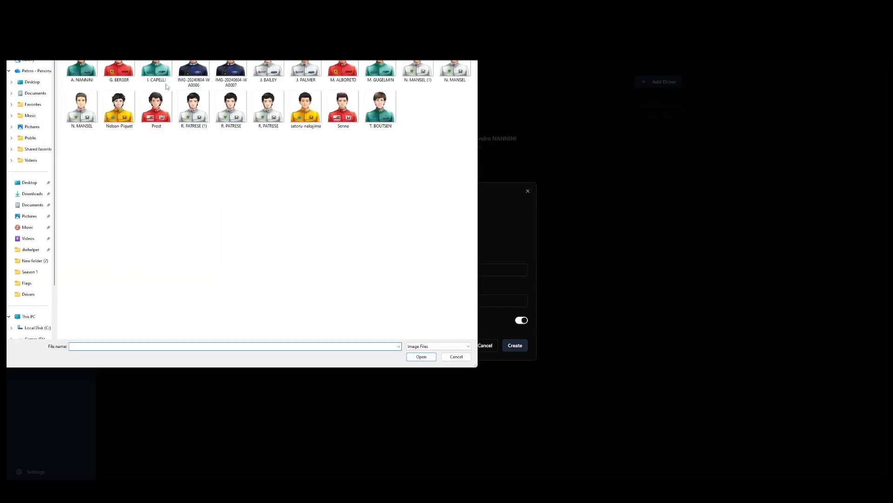
{"action": "scroll", "coordinate": [158, 78], "scroll_direction": "up", "scroll_amount": 4, "text": "ctrl"}
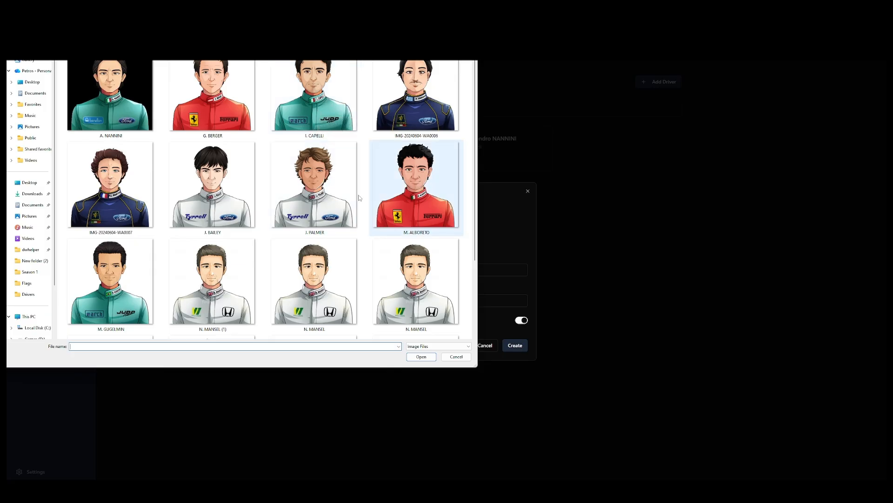
{"action": "double_click", "coordinate": [313, 100]}
Fill the driver's first and last name from suggestions, set IT Italy, and create the driver.
{"action": "left_click", "coordinate": [403, 272]}
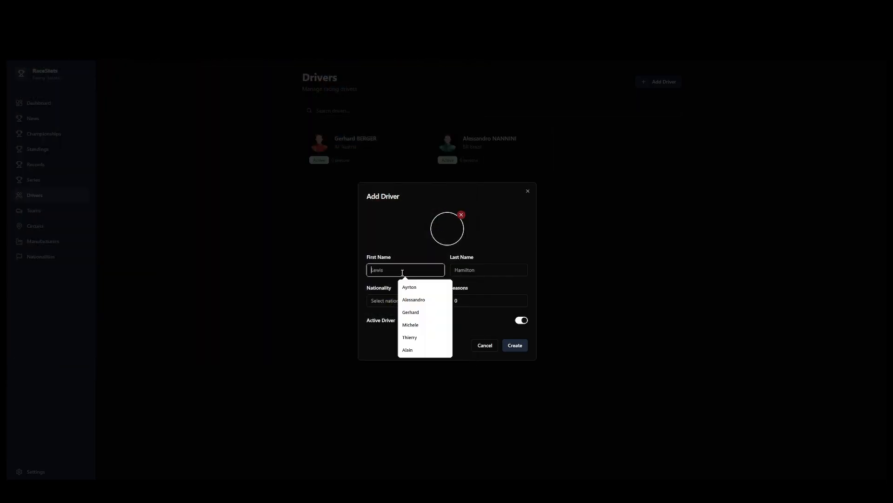
{"action": "type", "text": "Ivan"}
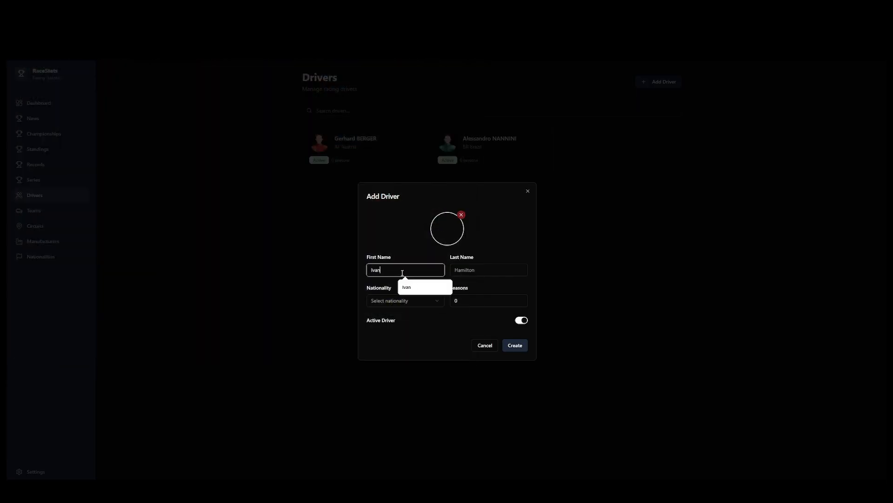
{"action": "left_click", "coordinate": [418, 285]}
{"action": "left_click", "coordinate": [466, 271]}
{"action": "type", "text": "C"}
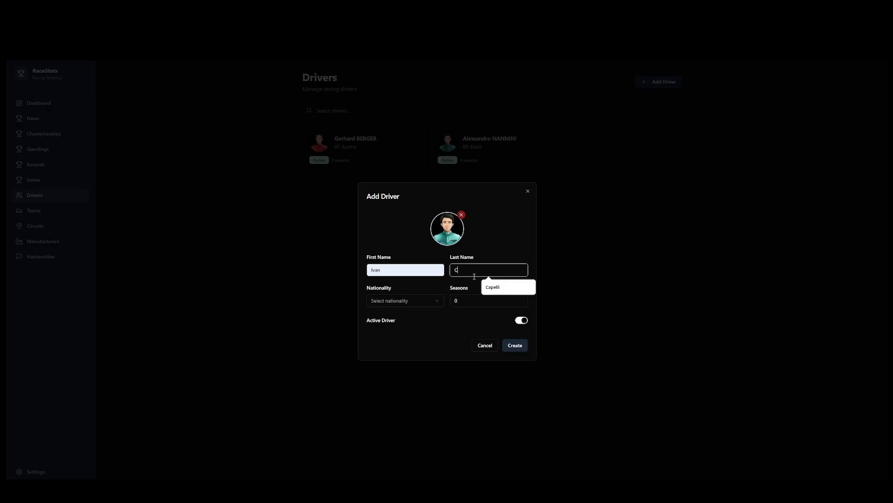
{"action": "left_click", "coordinate": [486, 287]}
{"action": "left_click", "coordinate": [402, 301]}
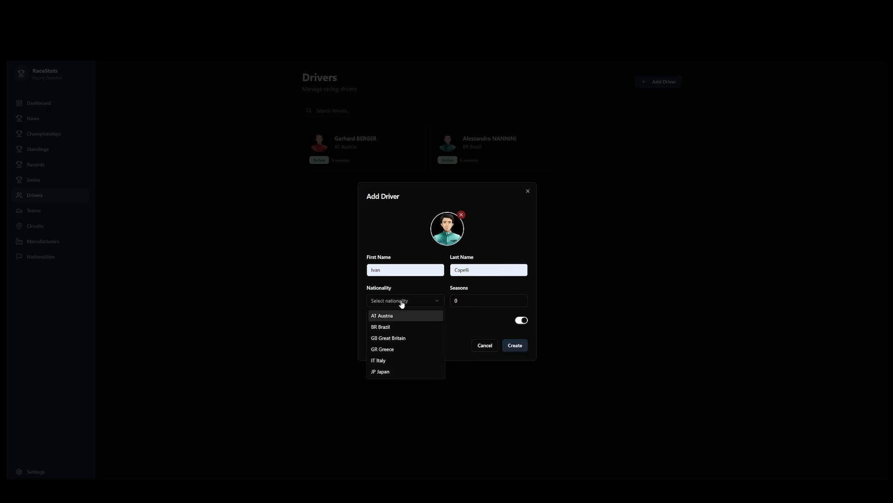
{"action": "left_click", "coordinate": [390, 362]}
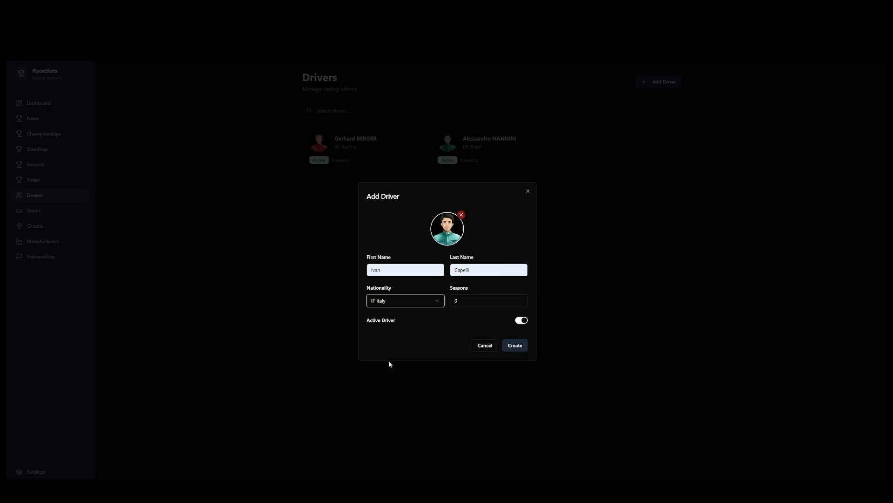
{"action": "left_click", "coordinate": [471, 300]}
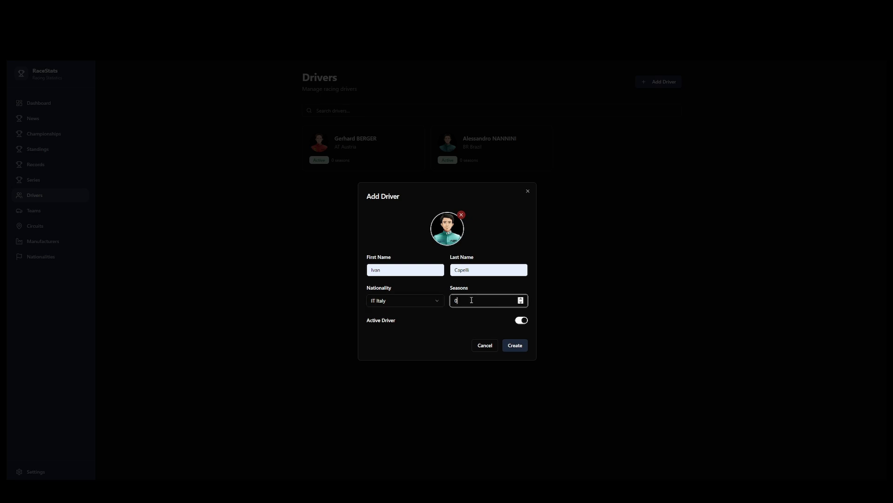
{"action": "left_click", "coordinate": [510, 349]}
Add a Greek driver with a portrait, the driver's first and last name, and GR Greece.
{"action": "left_click", "coordinate": [658, 82]}
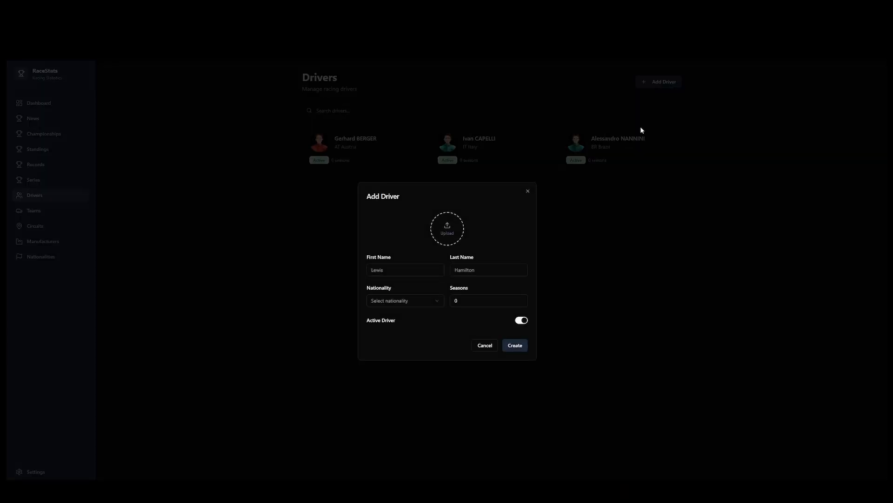
{"action": "left_click", "coordinate": [449, 229]}
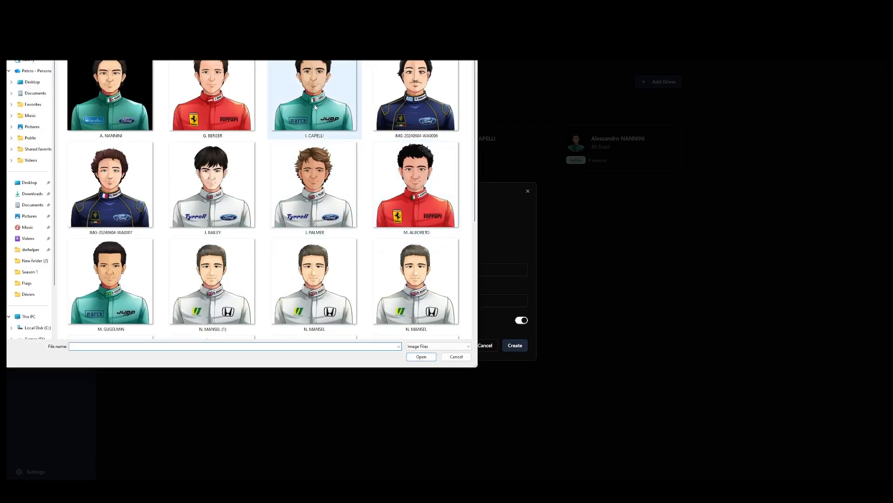
{"action": "double_click", "coordinate": [422, 117]}
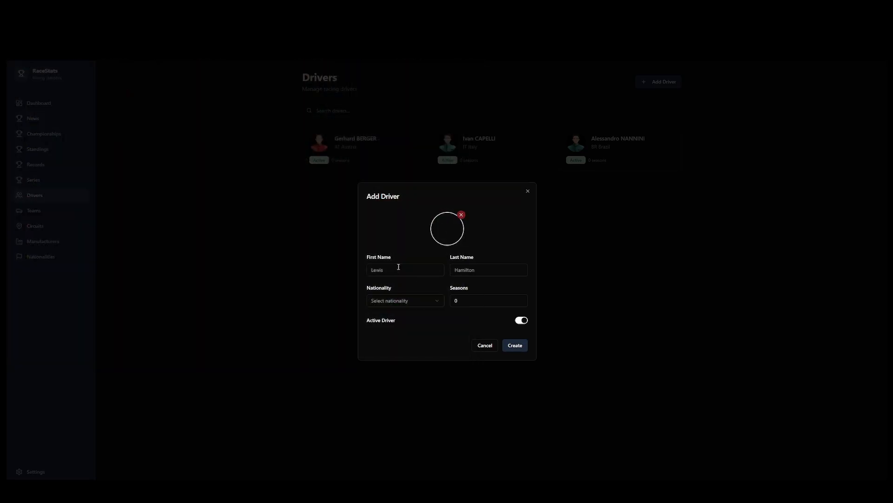
{"action": "left_click", "coordinate": [399, 268]}
{"action": "type", "text": "Shanakar"}
{"action": "key", "text": "Tab"}
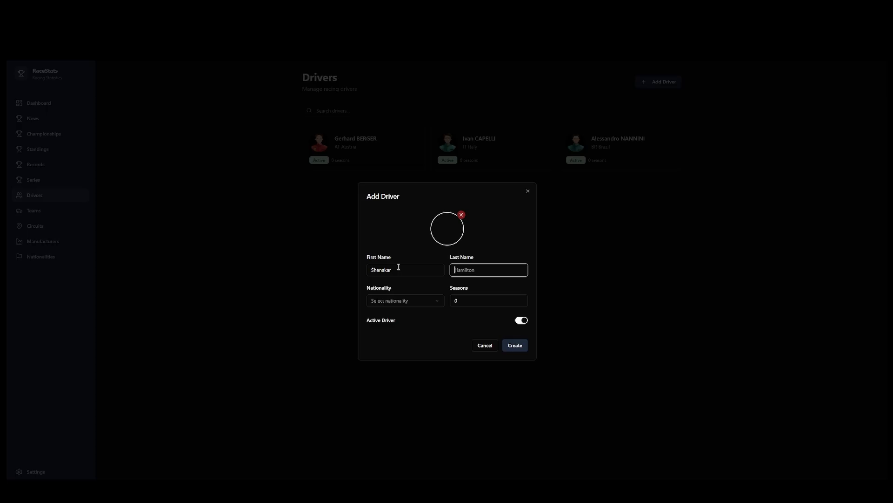
{"action": "type", "text": "Lionhear"}
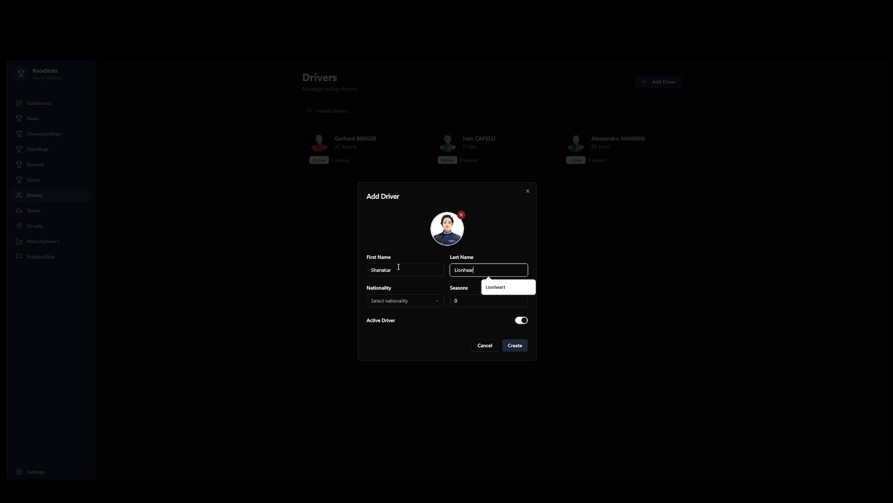
{"action": "type", "text": "t"}
{"action": "left_click", "coordinate": [397, 301]}
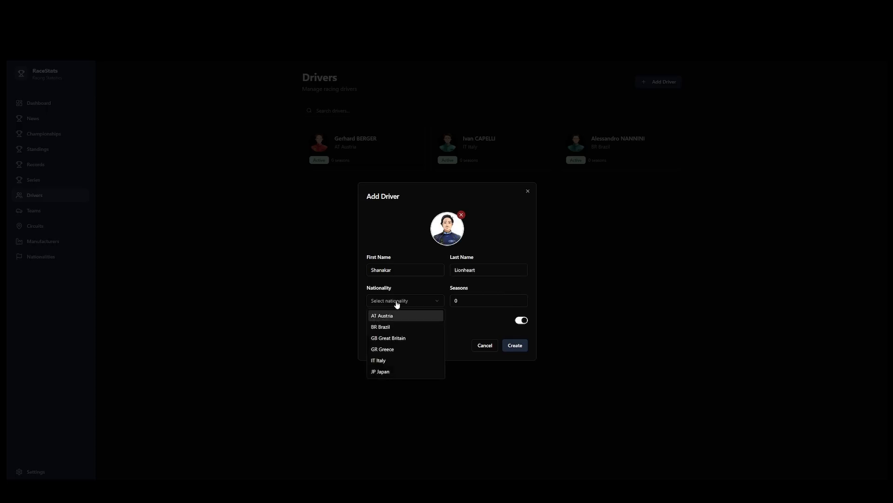
{"action": "left_click", "coordinate": [393, 348]}
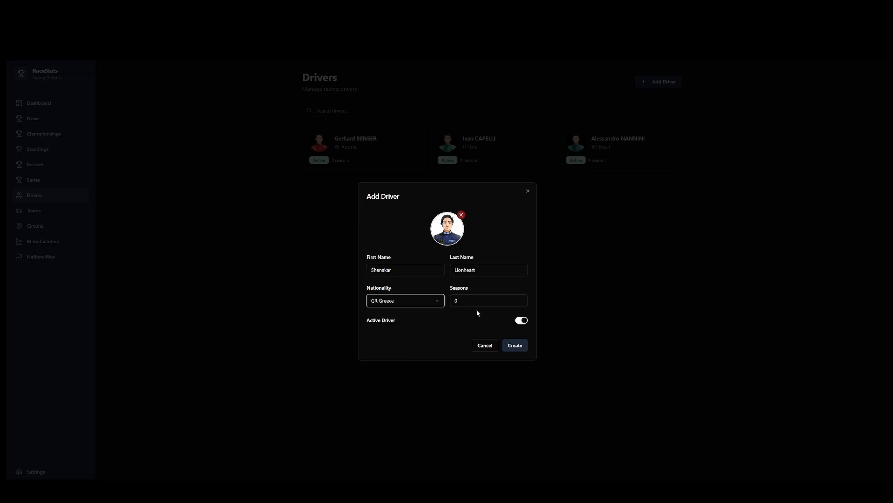
{"action": "left_click", "coordinate": [515, 345]}
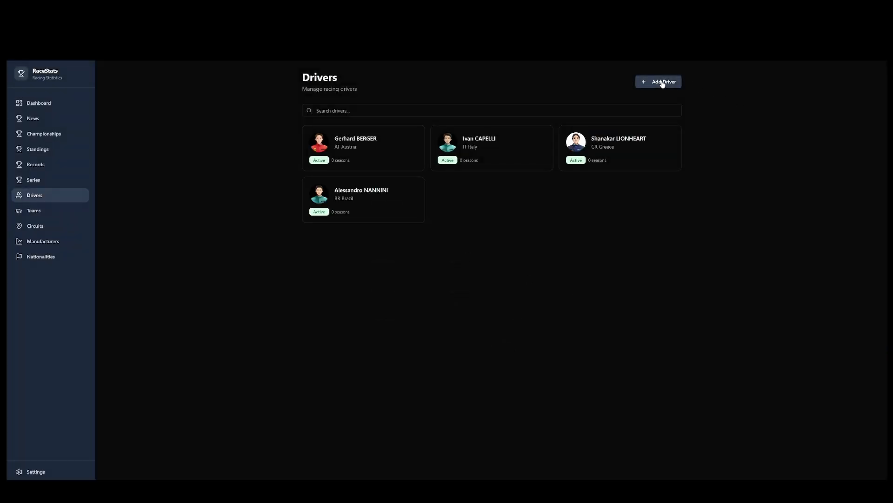
Add a second Italian driver with a portrait, suggested first and last names, and IT Italy.
{"action": "left_click", "coordinate": [663, 83]}
{"action": "left_click", "coordinate": [456, 228]}
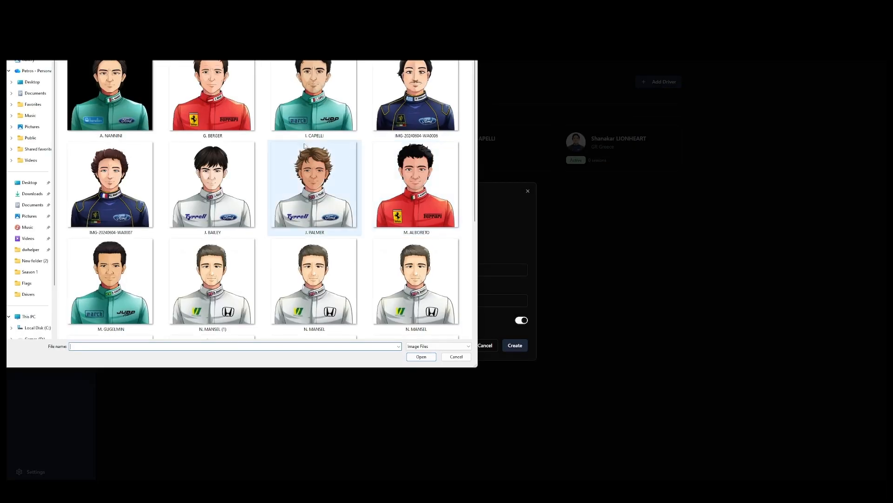
{"action": "double_click", "coordinate": [99, 187]}
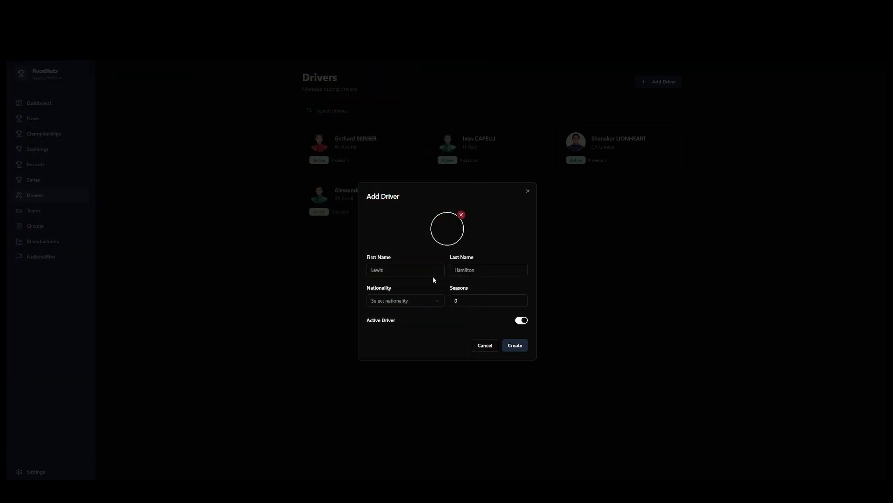
{"action": "left_click", "coordinate": [408, 268]}
{"action": "type", "text": "Pierluigi"}
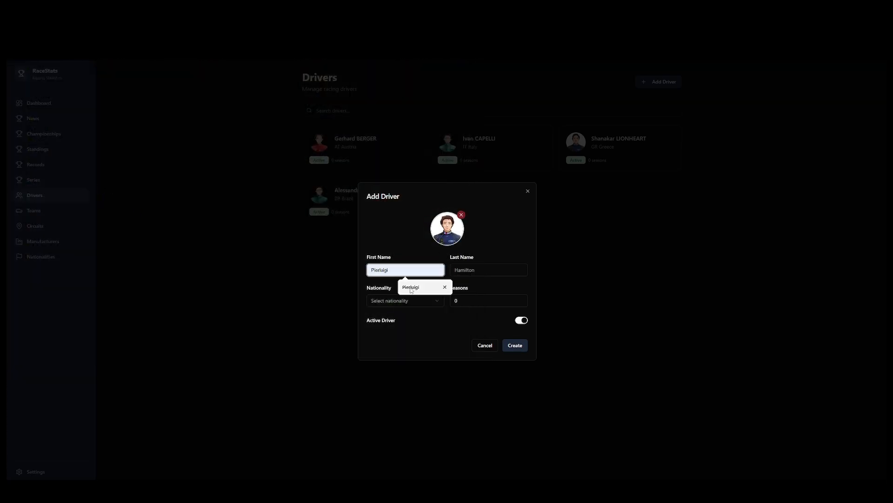
{"action": "left_click", "coordinate": [419, 287]}
{"action": "left_click", "coordinate": [476, 270]}
{"action": "type", "text": "Martini"}
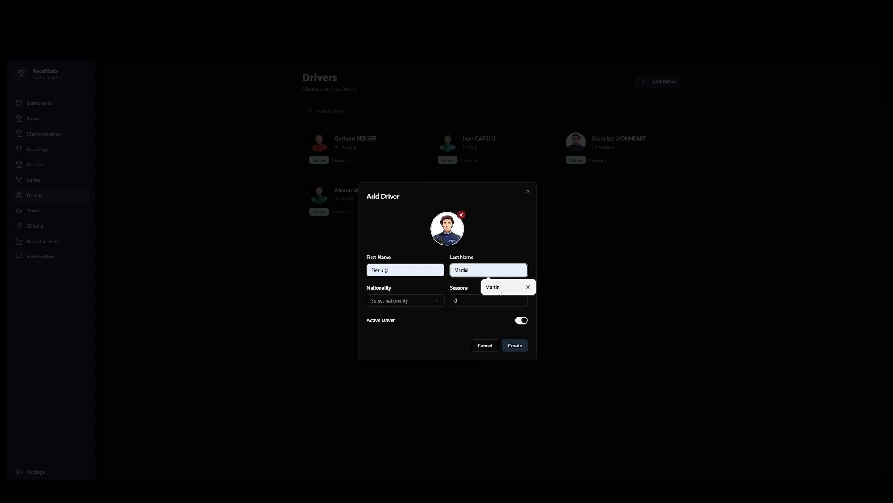
{"action": "left_click", "coordinate": [493, 287]}
{"action": "left_click", "coordinate": [397, 301]}
{"action": "left_click", "coordinate": [382, 361]}
{"action": "left_click", "coordinate": [516, 344]}
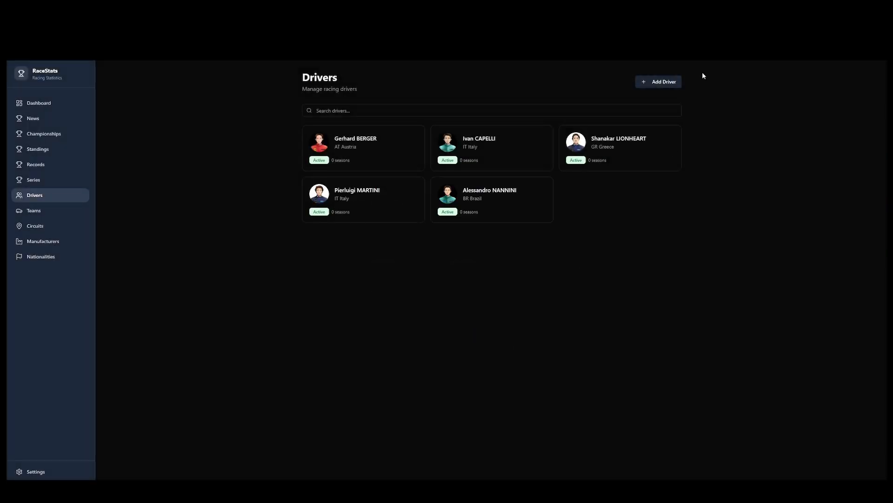
Add a British driver with a portrait, suggested first and last names, and GB Great Britain.
{"action": "left_click", "coordinate": [659, 81]}
{"action": "left_click", "coordinate": [445, 233]}
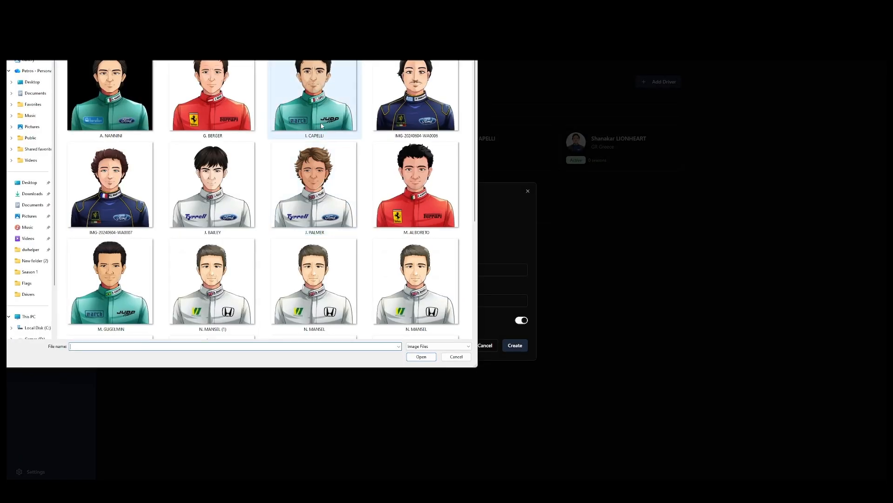
{"action": "double_click", "coordinate": [215, 195]}
{"action": "left_click", "coordinate": [396, 269]}
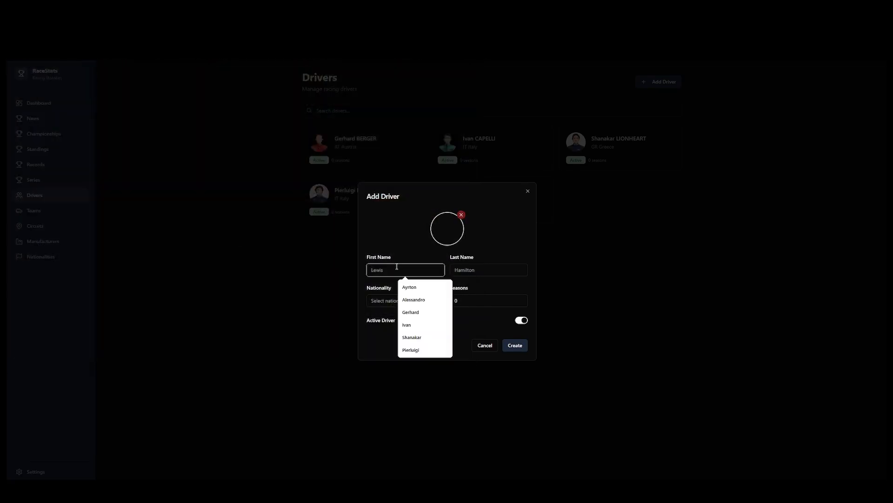
{"action": "type", "text": "Julian"}
{"action": "left_click", "coordinate": [410, 287]}
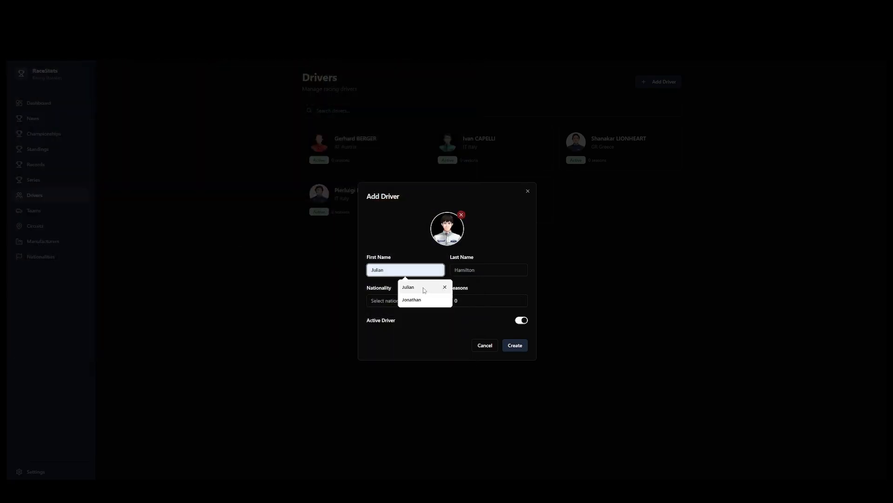
{"action": "left_click", "coordinate": [475, 272]}
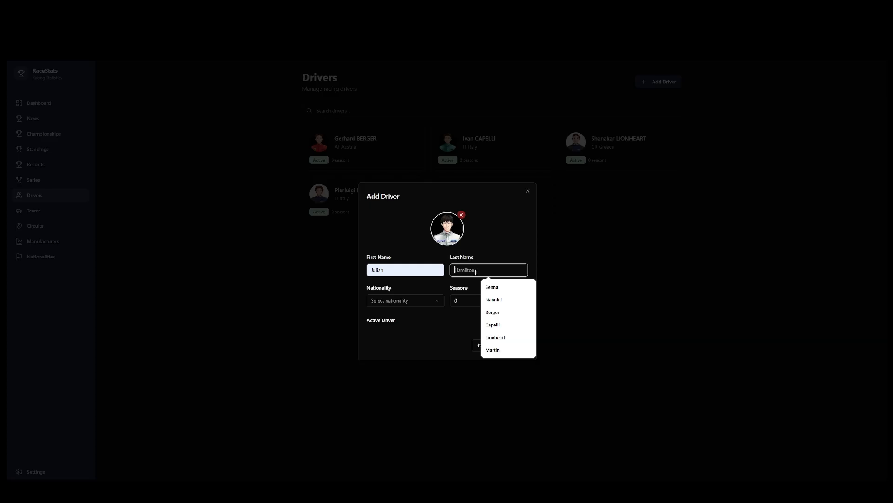
{"action": "type", "text": "Bailey"}
{"action": "left_click", "coordinate": [517, 311]}
{"action": "left_click", "coordinate": [405, 303]}
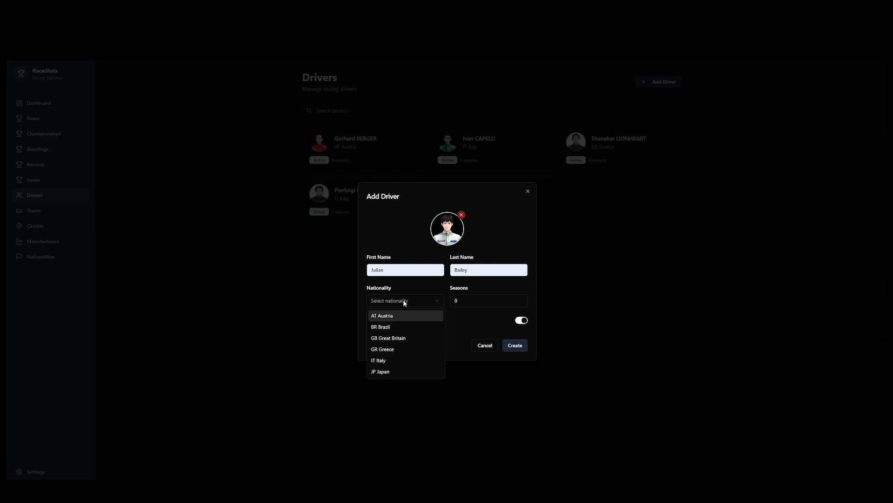
{"action": "left_click", "coordinate": [392, 338]}
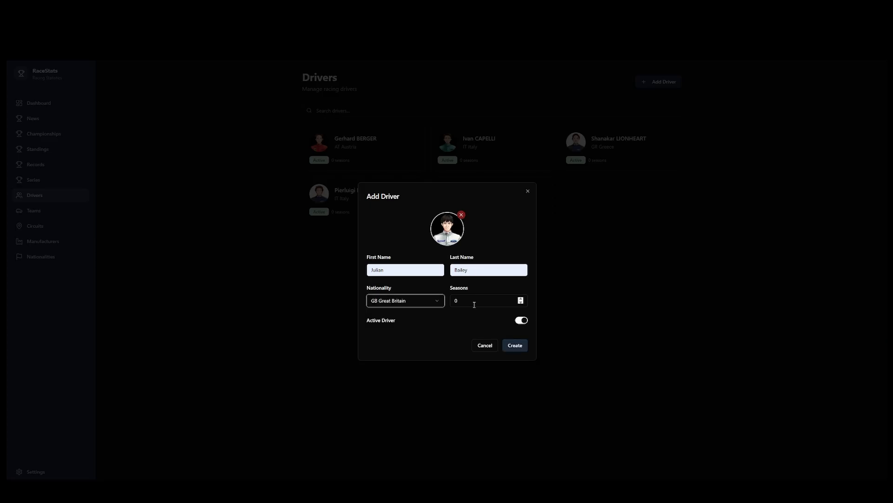
{"action": "left_click", "coordinate": [515, 345]}
Add a second British driver with portrait, correcting the wrong last name, then open a fresh form.
{"action": "left_click", "coordinate": [665, 82]}
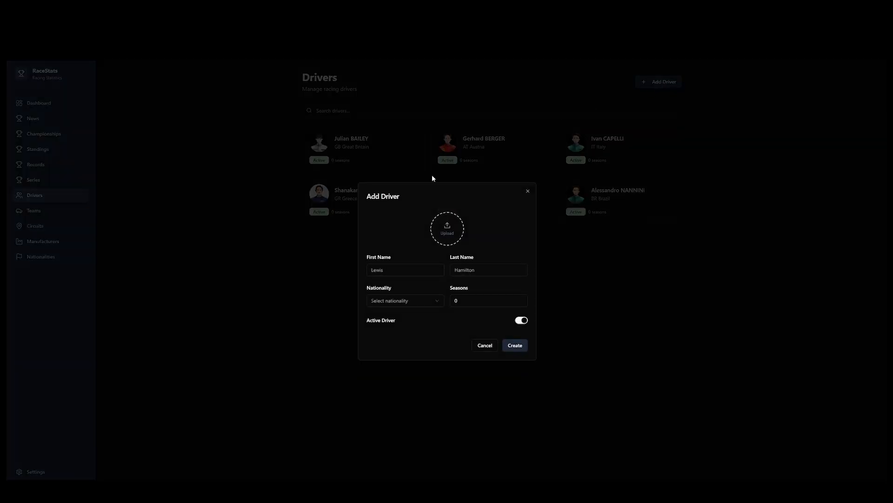
{"action": "left_click", "coordinate": [458, 229]}
{"action": "double_click", "coordinate": [314, 186]}
{"action": "left_click", "coordinate": [398, 270]}
{"action": "type", "text": "Jonathan"}
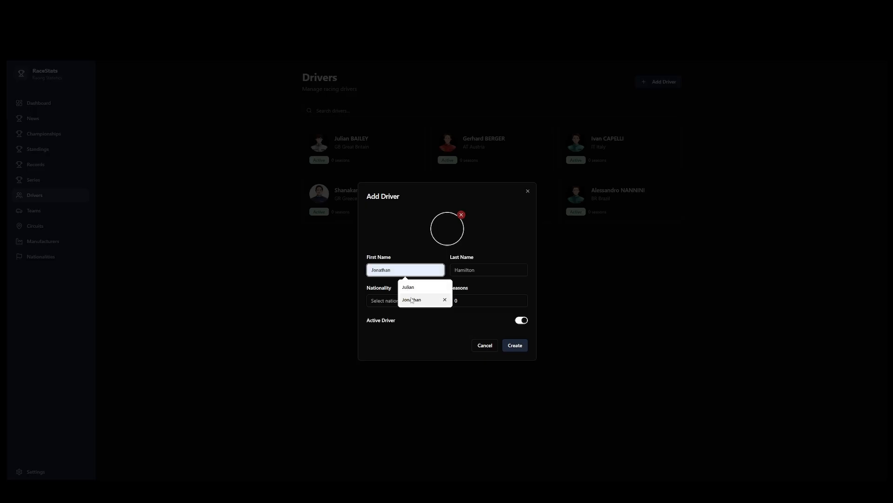
{"action": "left_click", "coordinate": [412, 299]}
{"action": "left_click", "coordinate": [489, 270]}
{"action": "type", "text": "Patrese"}
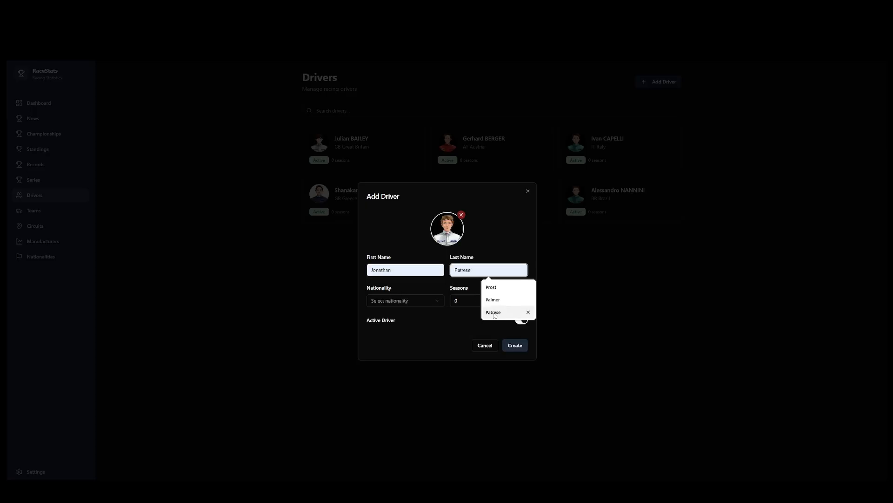
{"action": "left_click", "coordinate": [494, 313]}
{"action": "double_click", "coordinate": [480, 272]}
{"action": "type", "text": "P"}
{"action": "left_click", "coordinate": [491, 298]}
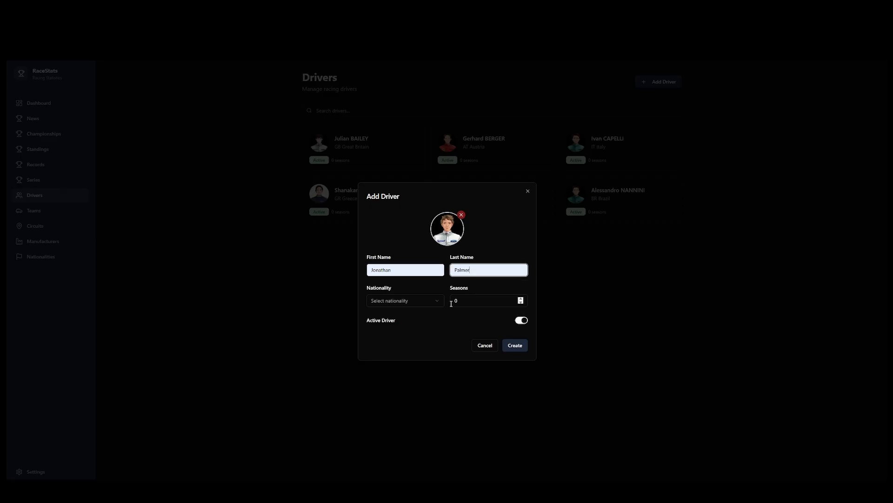
{"action": "left_click", "coordinate": [413, 302]}
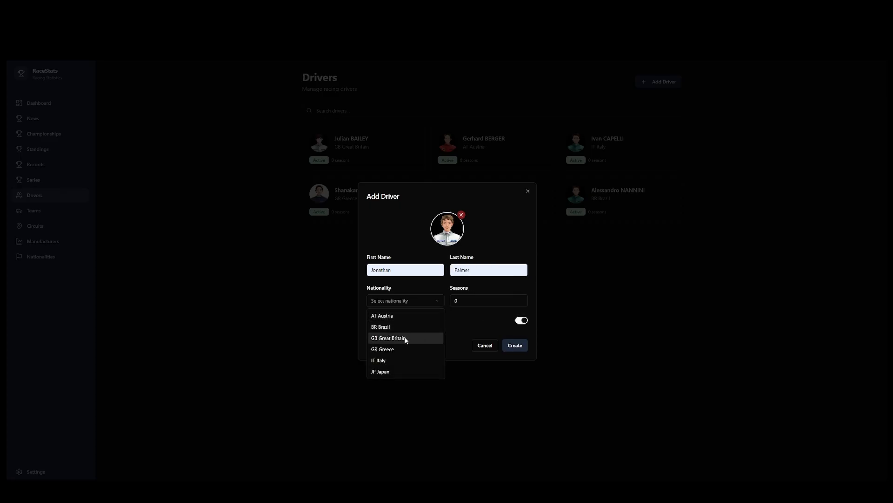
{"action": "left_click", "coordinate": [405, 339]}
{"action": "left_click", "coordinate": [514, 346]}
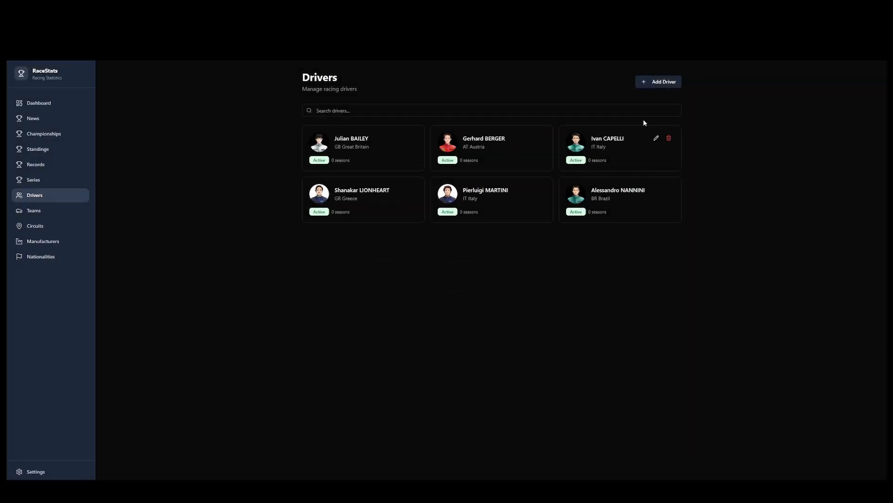
{"action": "left_click", "coordinate": [641, 84]}
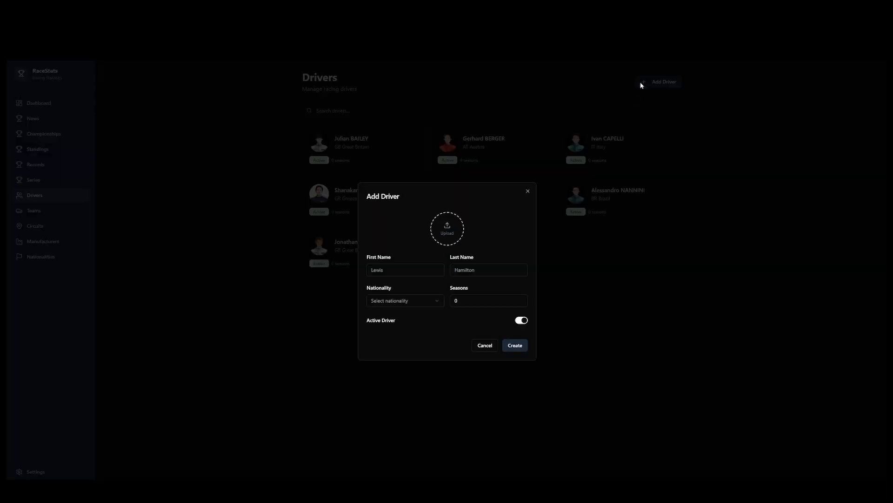
Create an Italian driver with the red Ferrari-suit portrait and the suggested first and last names.
{"action": "left_click", "coordinate": [438, 243]}
{"action": "double_click", "coordinate": [415, 202]}
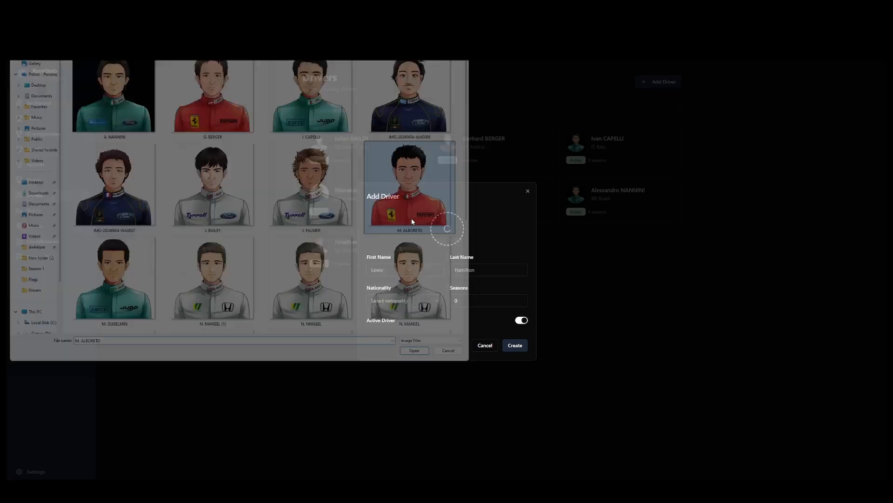
{"action": "left_click", "coordinate": [387, 270]}
{"action": "type", "text": "mICH"}
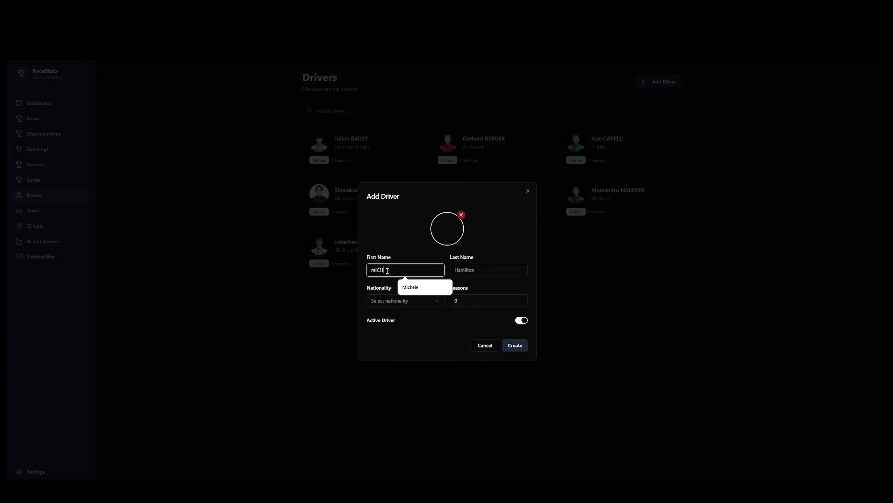
{"action": "key", "text": "BackSpace"}
{"action": "key", "text": "BackSpace"}
{"action": "key", "text": "BackSpace"}
{"action": "key", "text": "BackSpace"}
{"action": "key", "text": "BackSpace"}
{"action": "key", "text": "BackSpace"}
{"action": "key", "text": "BackSpace"}
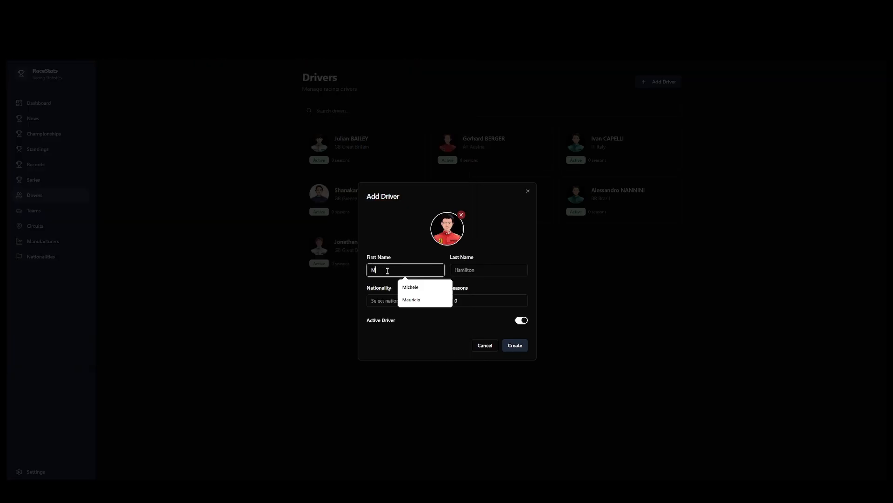
{"action": "left_click", "coordinate": [413, 287]}
{"action": "left_click", "coordinate": [479, 271]}
{"action": "type", "text": "Alboreto"}
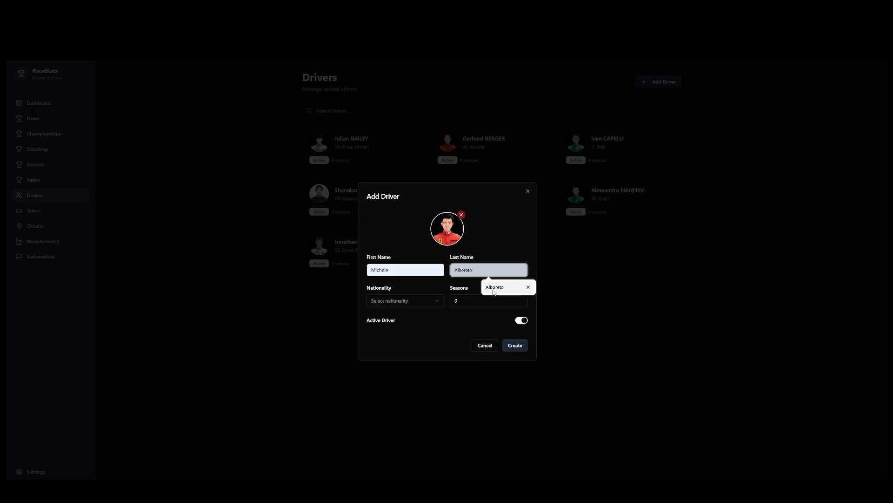
{"action": "left_click", "coordinate": [494, 288]}
{"action": "left_click", "coordinate": [404, 300]}
{"action": "left_click", "coordinate": [391, 361]}
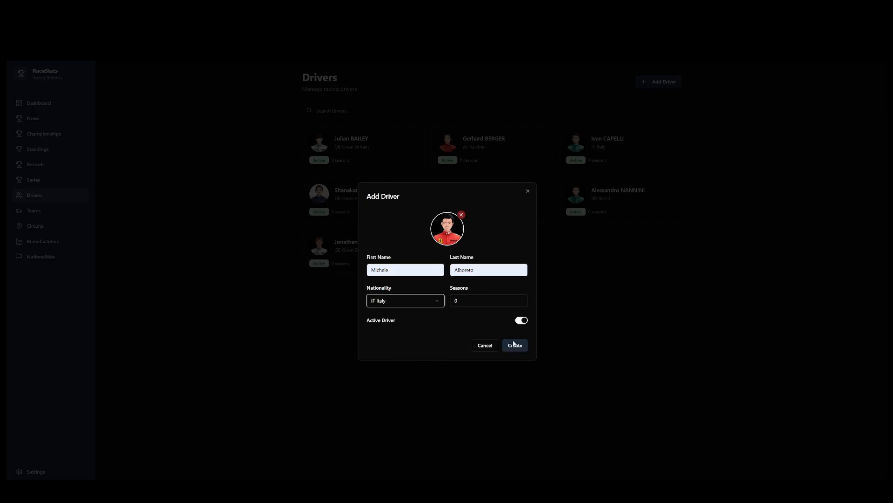
{"action": "left_click", "coordinate": [515, 345]}
Add a Brazilian driver with the chosen portrait and suggested first and last names, then start another driver.
{"action": "left_click", "coordinate": [674, 82]}
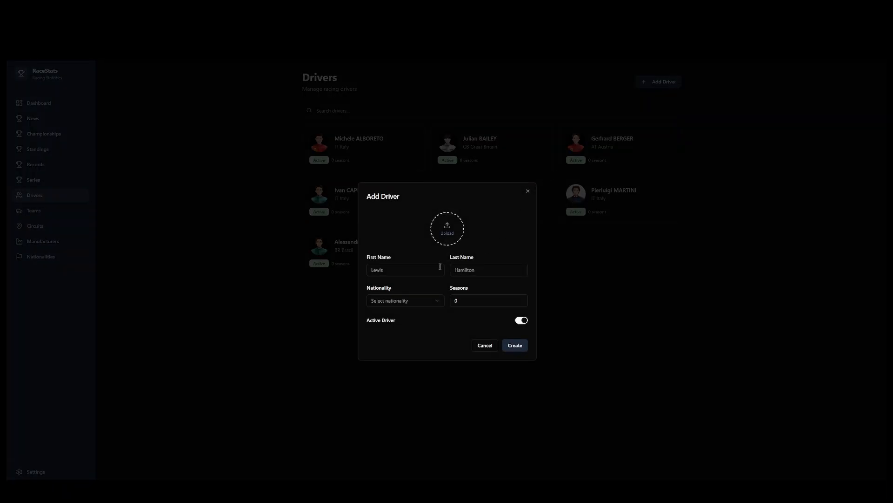
{"action": "left_click", "coordinate": [445, 233]}
{"action": "left_click", "coordinate": [116, 278]}
{"action": "left_click", "coordinate": [421, 357]}
{"action": "left_click", "coordinate": [405, 270]}
{"action": "type", "text": "Ma"}
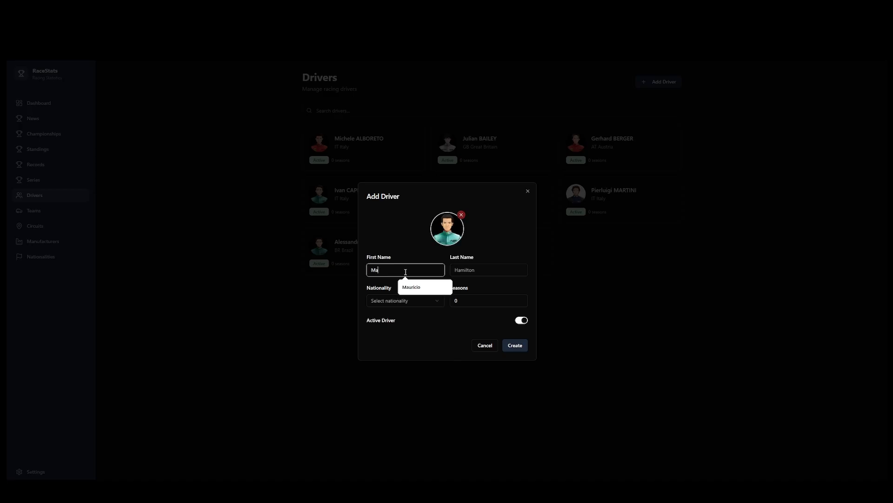
{"action": "left_click", "coordinate": [417, 287]}
{"action": "left_click", "coordinate": [484, 270]}
{"action": "type", "text": "G"}
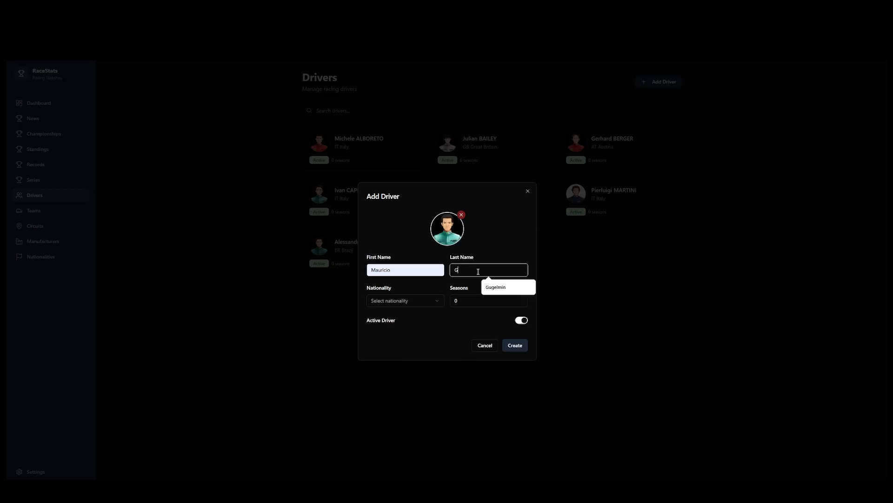
{"action": "left_click", "coordinate": [493, 287]}
{"action": "left_click", "coordinate": [396, 302]}
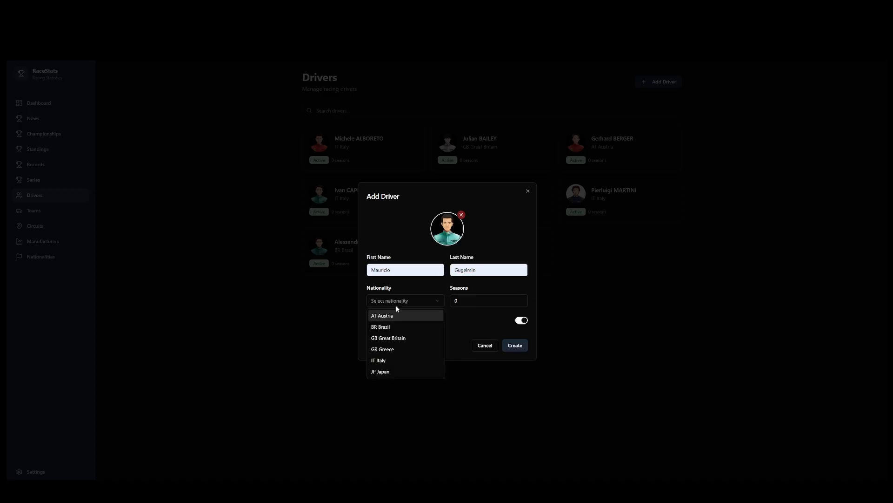
{"action": "left_click", "coordinate": [383, 326]}
{"action": "left_click", "coordinate": [515, 348]}
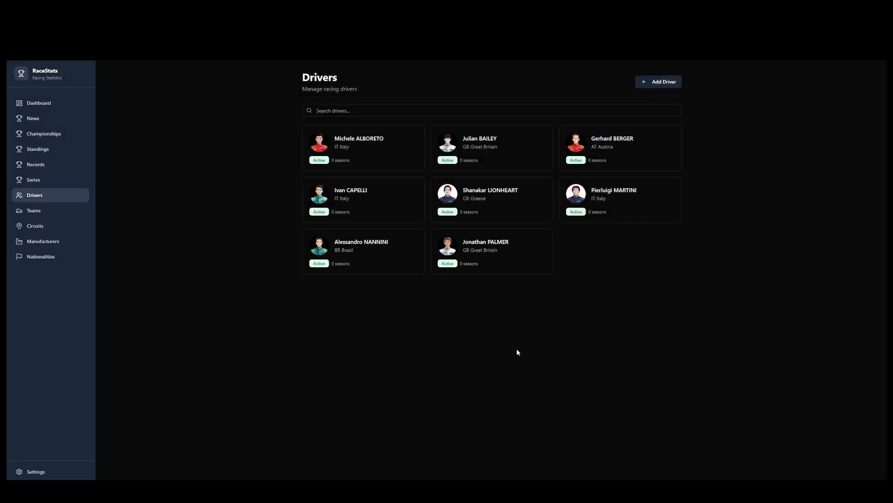
{"action": "left_click", "coordinate": [663, 83]}
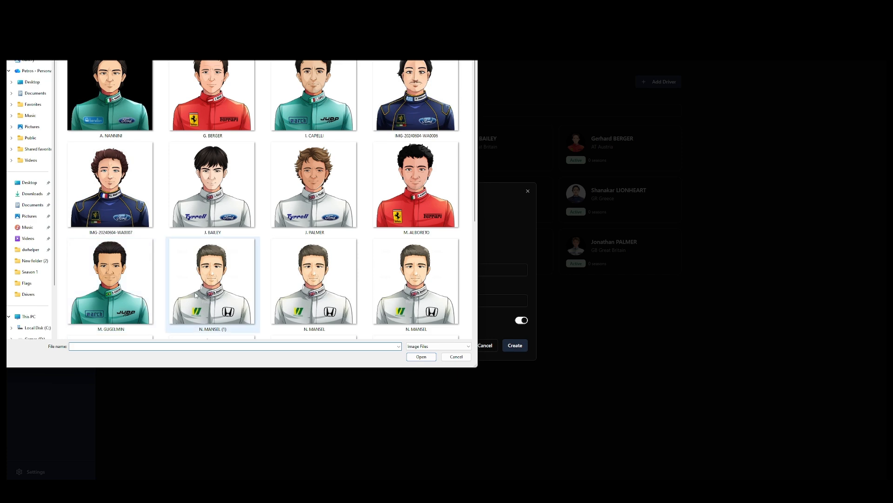
Create a British driver, replacing the first portrait choice, with suggested names and Great Britain nationality.
{"action": "double_click", "coordinate": [216, 295]}
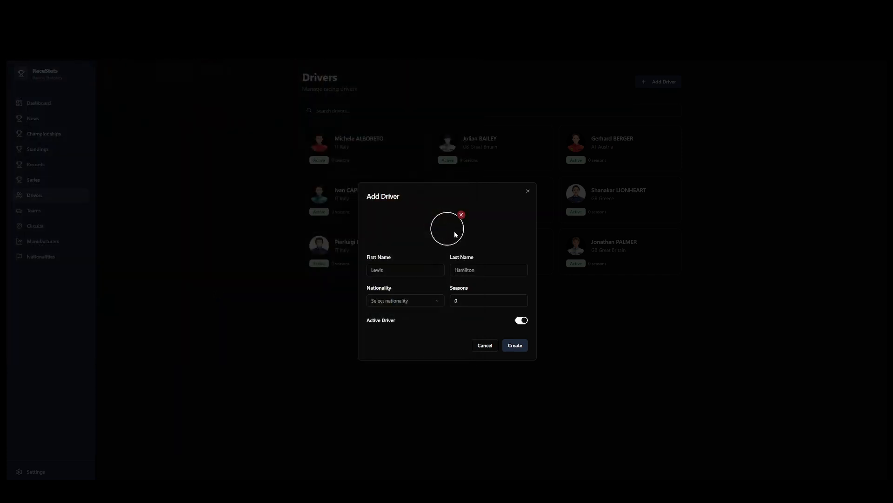
{"action": "left_click", "coordinate": [461, 216]}
{"action": "left_click", "coordinate": [448, 236]}
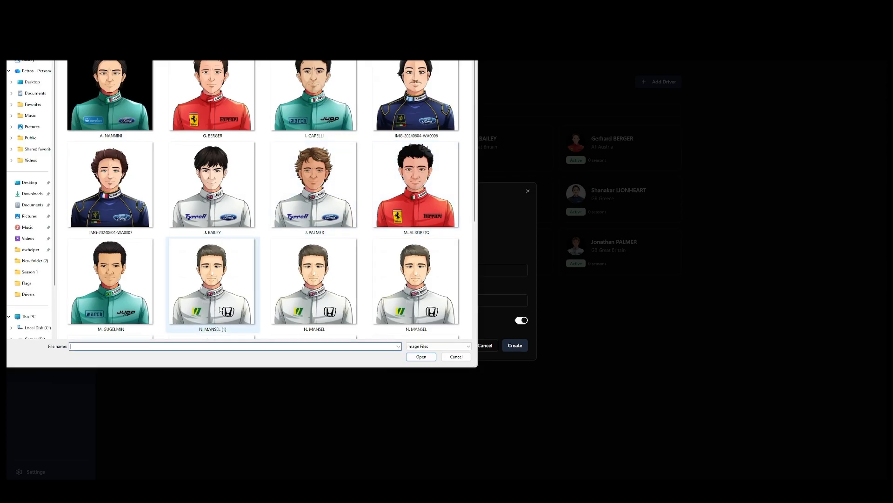
{"action": "double_click", "coordinate": [312, 303]}
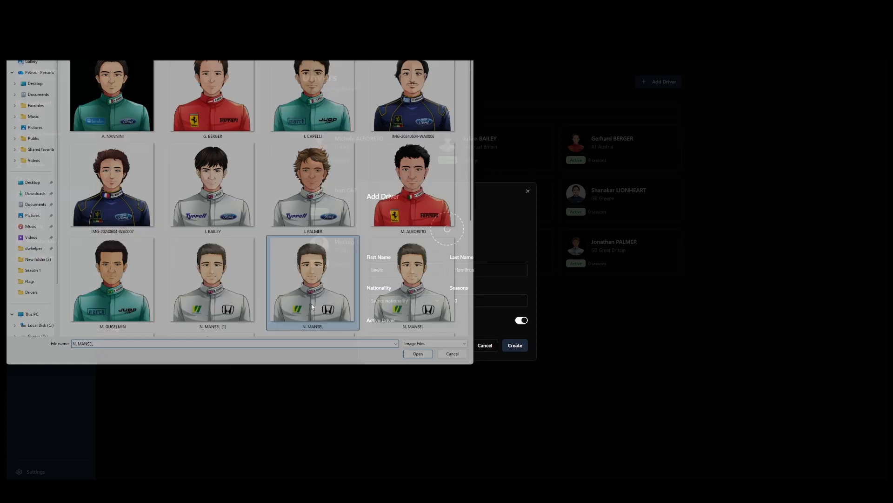
{"action": "left_click", "coordinate": [401, 272]}
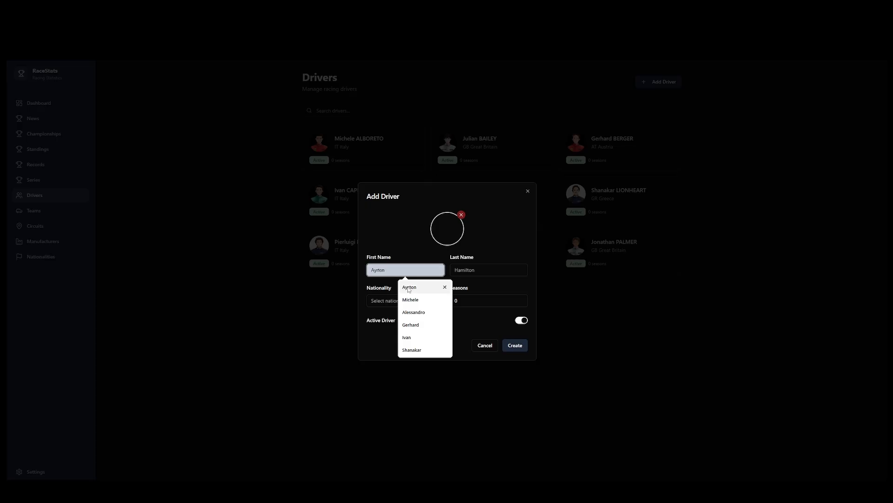
{"action": "type", "text": "N"}
{"action": "left_click", "coordinate": [410, 288]}
{"action": "left_click", "coordinate": [464, 271]}
{"action": "type", "text": "Mansell"}
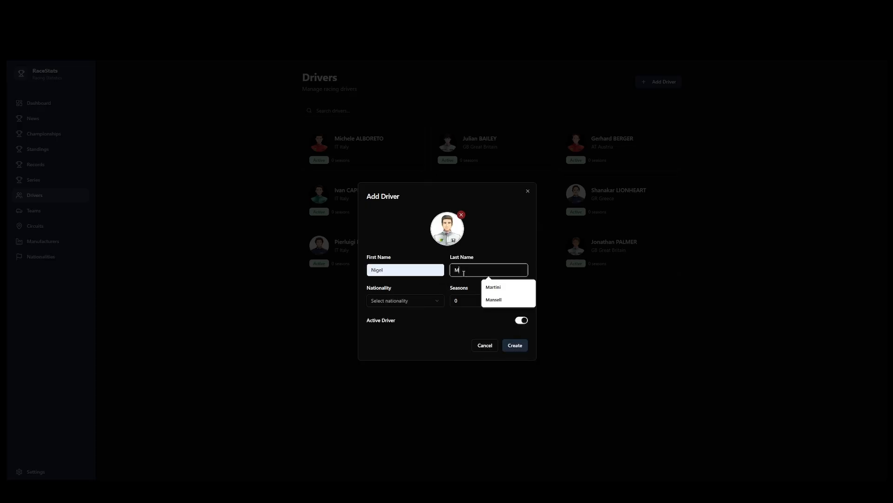
{"action": "left_click", "coordinate": [492, 299]}
{"action": "left_click", "coordinate": [431, 301]}
{"action": "left_click", "coordinate": [395, 336]}
{"action": "left_click", "coordinate": [513, 345]}
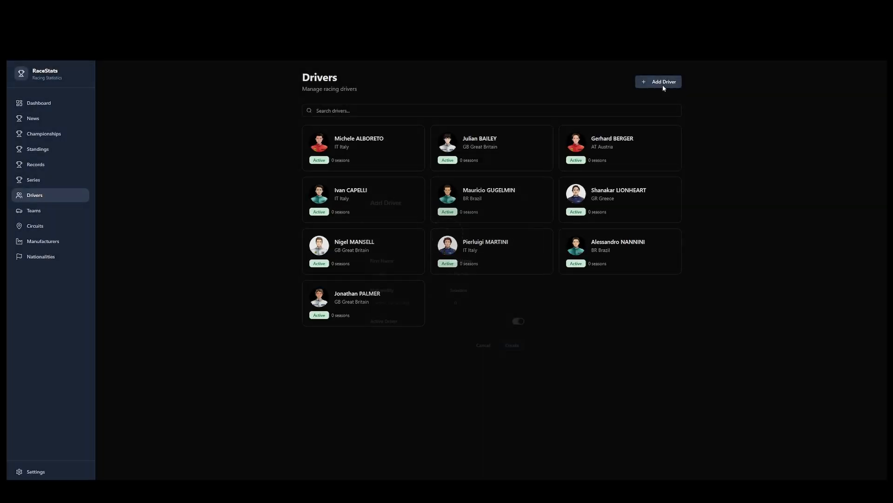
Add a Brazilian driver with the yellow-suited portrait, typing the first and last name, and create it.
{"action": "left_click", "coordinate": [663, 82]}
{"action": "left_click", "coordinate": [446, 234]}
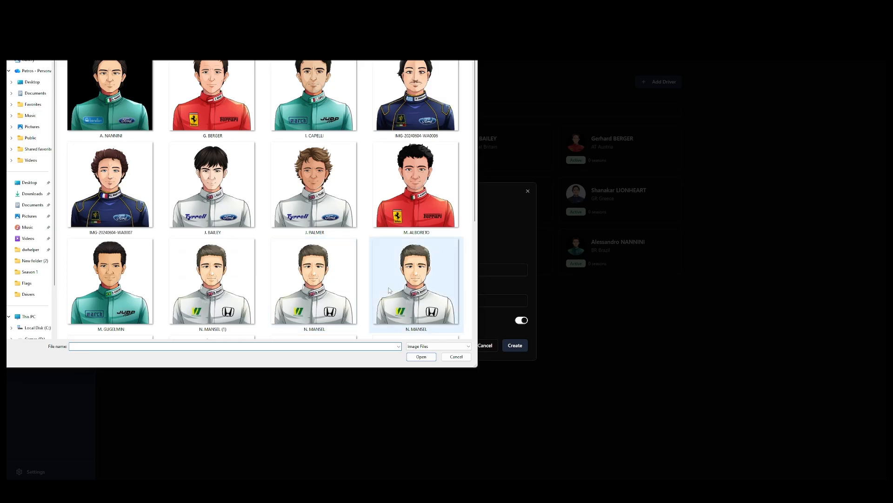
{"action": "scroll", "coordinate": [413, 287], "scroll_direction": "down", "scroll_amount": 3}
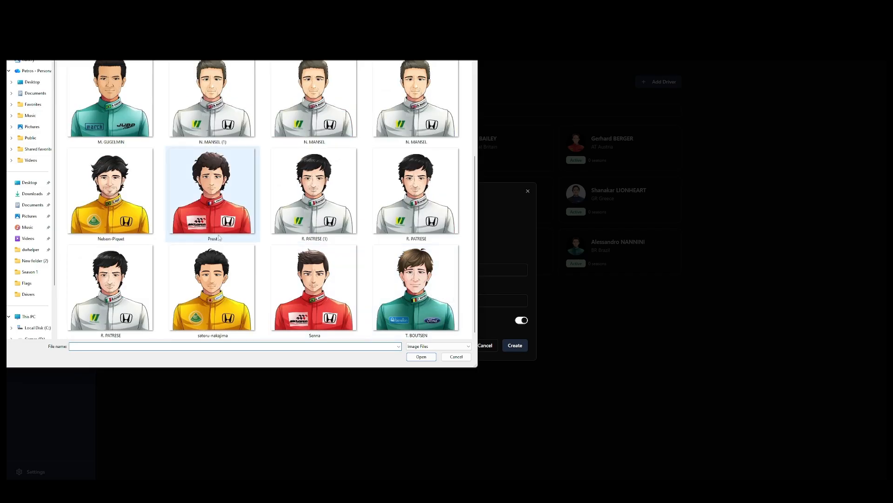
{"action": "double_click", "coordinate": [111, 204]}
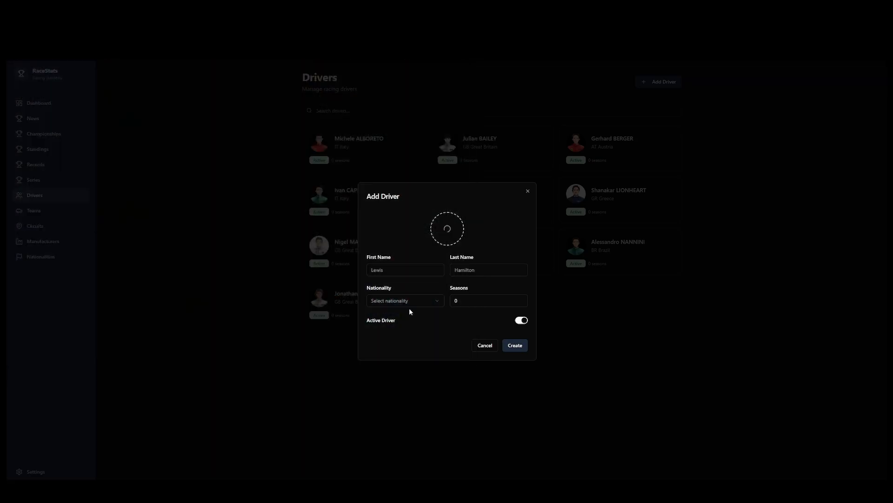
{"action": "left_click", "coordinate": [409, 272]}
{"action": "type", "text": "N"}
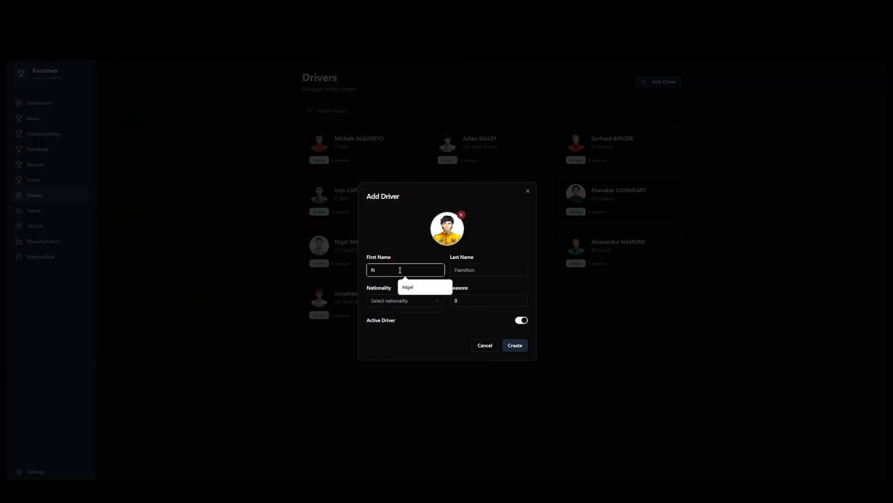
{"action": "type", "text": "elson"}
{"action": "key", "text": "Tab"}
{"action": "type", "text": "Piqy"}
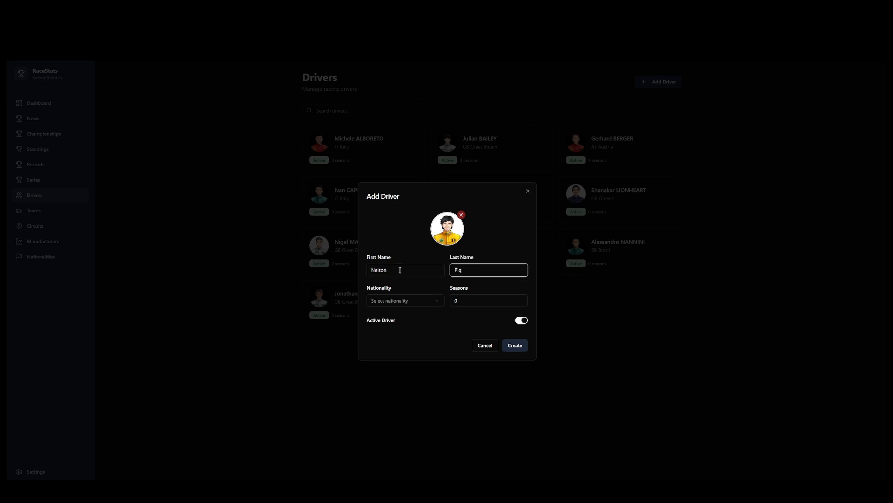
{"action": "left_click", "coordinate": [404, 301]}
{"action": "left_click", "coordinate": [383, 325]}
{"action": "left_click", "coordinate": [517, 344]}
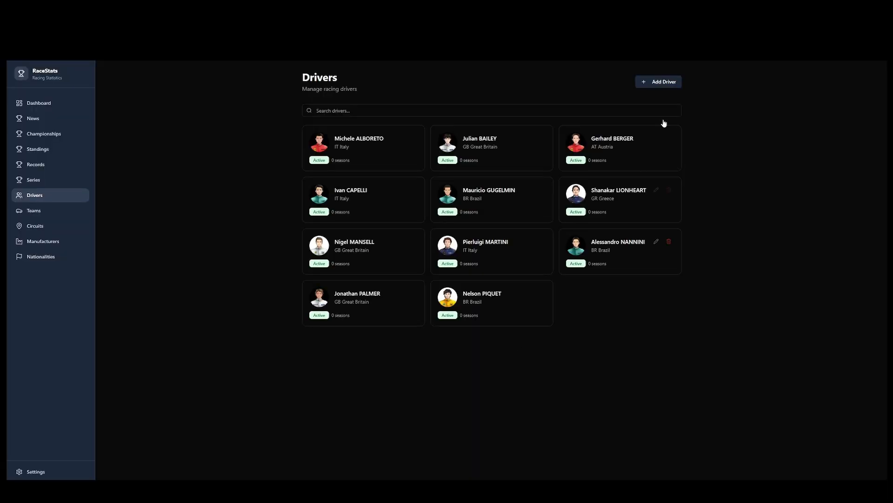
Start another driver entry with a portrait and the suggested first and last names.
{"action": "left_click", "coordinate": [662, 83]}
{"action": "left_click", "coordinate": [447, 242]}
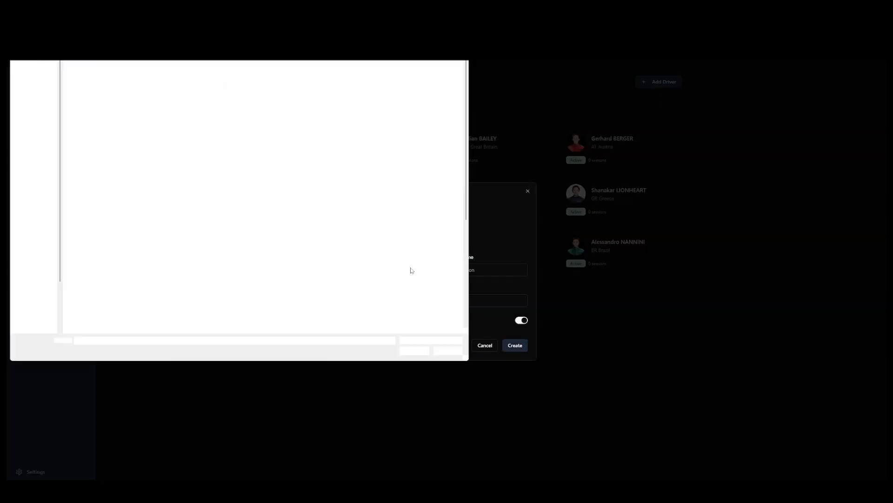
{"action": "scroll", "coordinate": [237, 299], "scroll_direction": "down", "scroll_amount": 3}
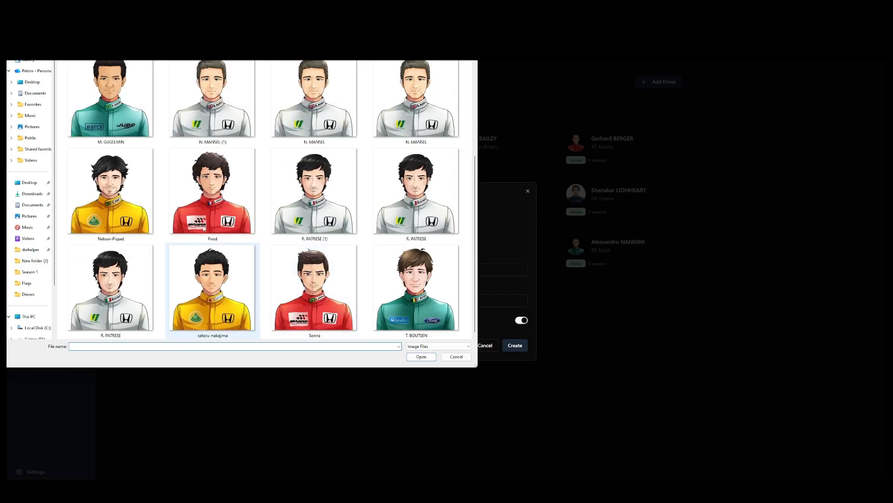
{"action": "double_click", "coordinate": [209, 201]}
{"action": "left_click", "coordinate": [412, 271]}
{"action": "type", "text": "Alain"}
{"action": "left_click", "coordinate": [408, 312]}
{"action": "left_click", "coordinate": [484, 269]}
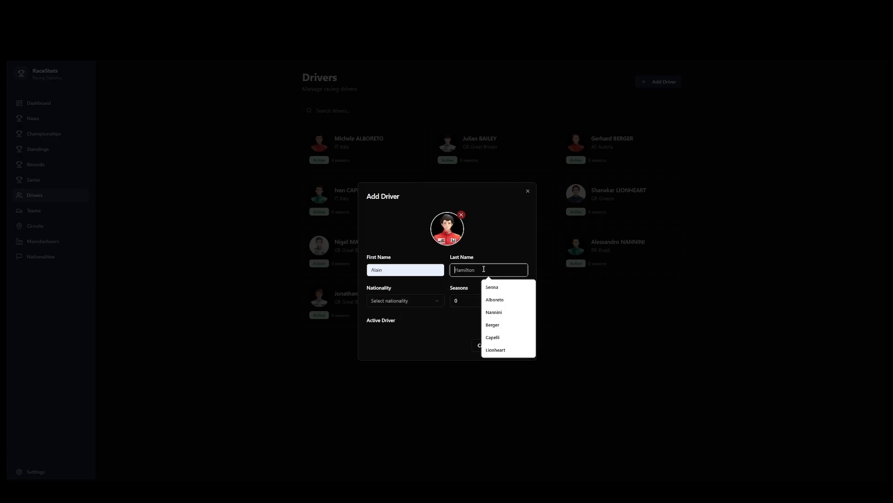
{"action": "type", "text": "Prost"}
{"action": "left_click", "coordinate": [496, 298]}
Cancel the unfinished driver without a nationality and go to the Nationalities page.
{"action": "left_click", "coordinate": [412, 302]}
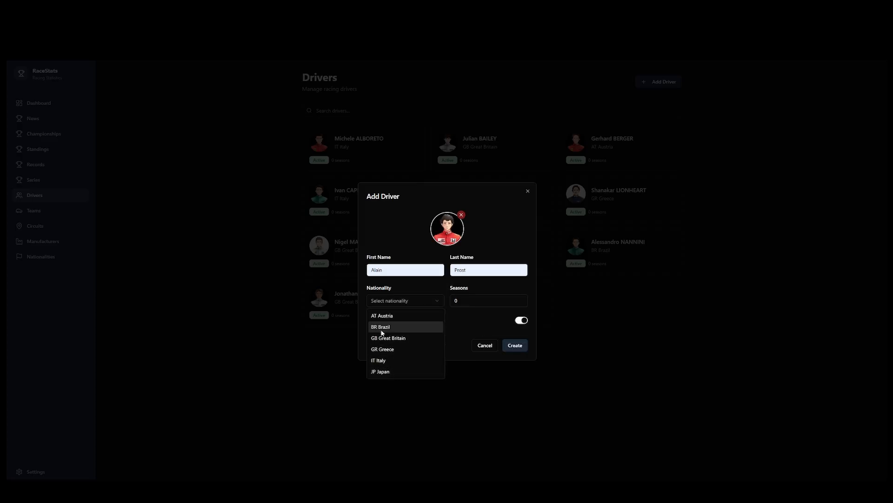
{"action": "left_click", "coordinate": [479, 347]}
{"action": "left_click", "coordinate": [482, 347]}
{"action": "left_click", "coordinate": [29, 258]}
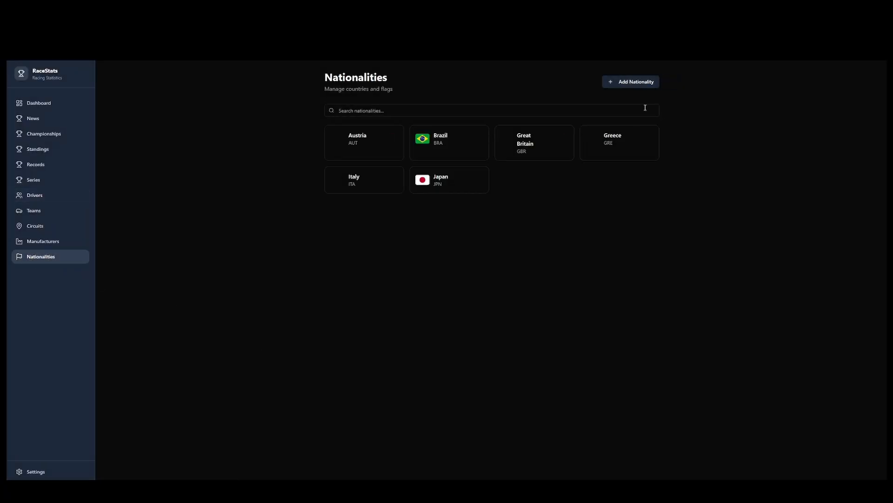
Create the nationality France, code FRA, emoji code FR, with the French flag image from the Flags folder.
{"action": "left_click", "coordinate": [632, 82]}
{"action": "type", "text": "France"}
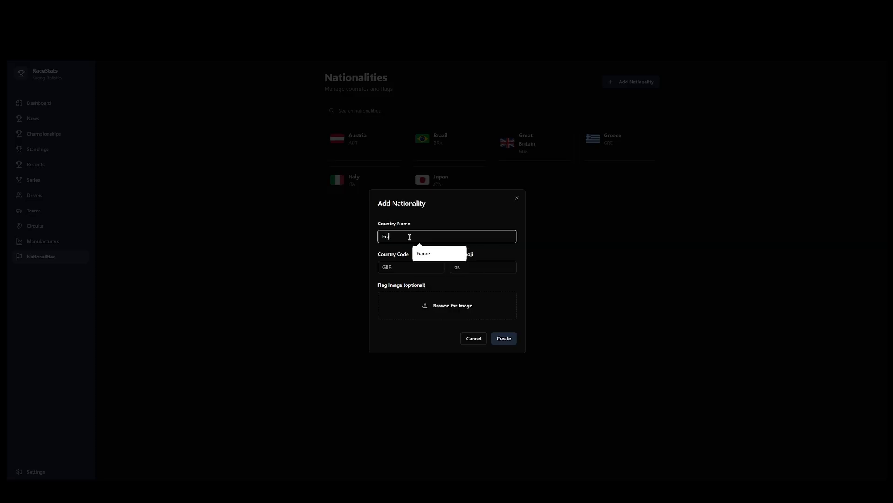
{"action": "key", "text": "Tab"}
{"action": "type", "text": "FRA"}
{"action": "key", "text": "Tab"}
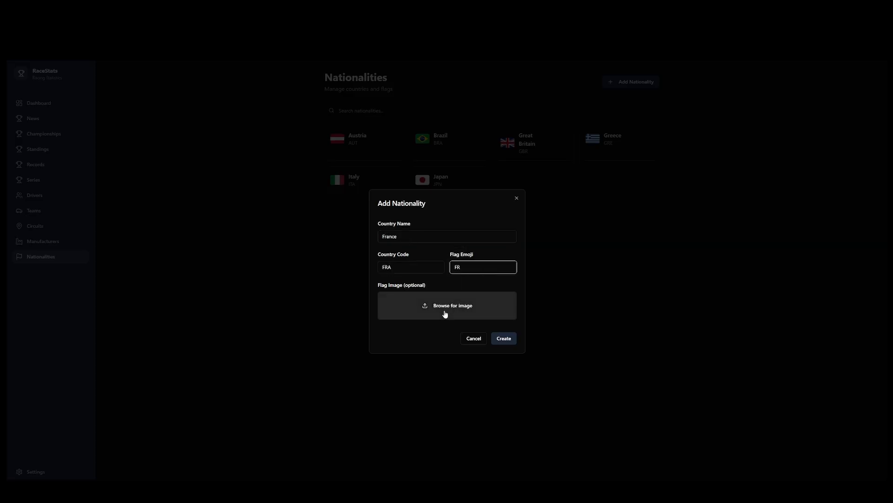
{"action": "left_click", "coordinate": [445, 313]}
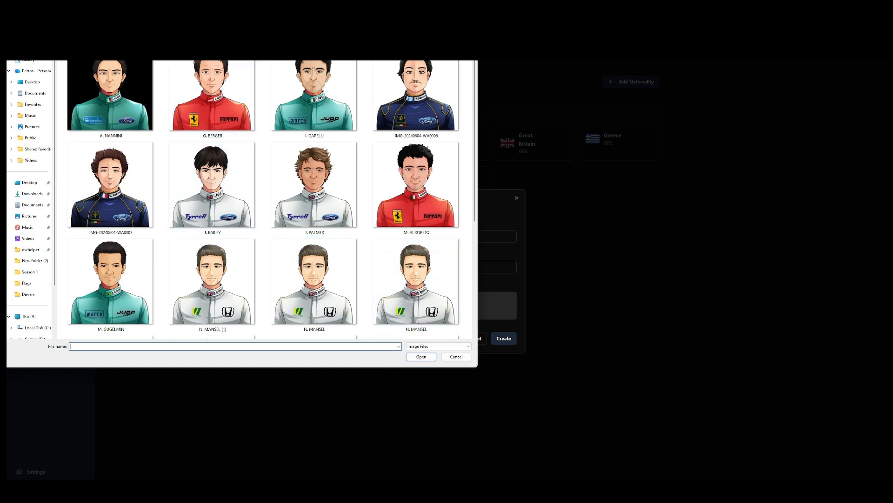
{"action": "left_click", "coordinate": [163, 22]}
{"action": "double_click", "coordinate": [188, 75]}
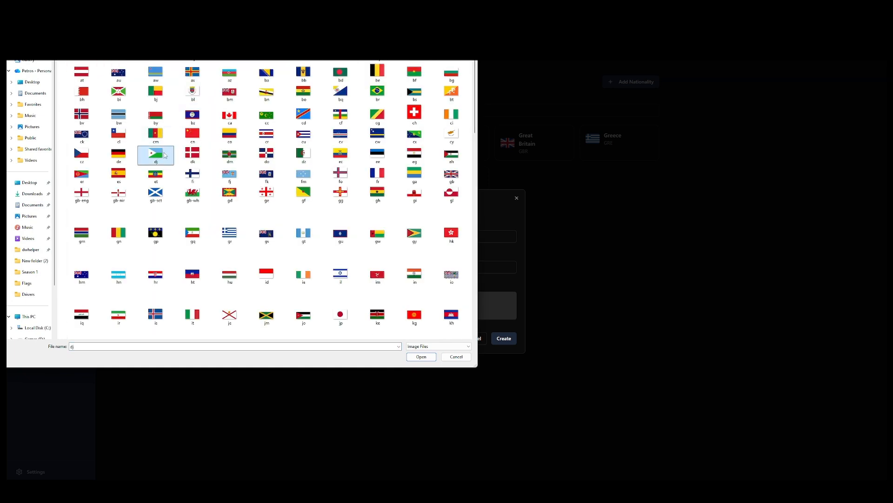
{"action": "type", "text": "fi"}
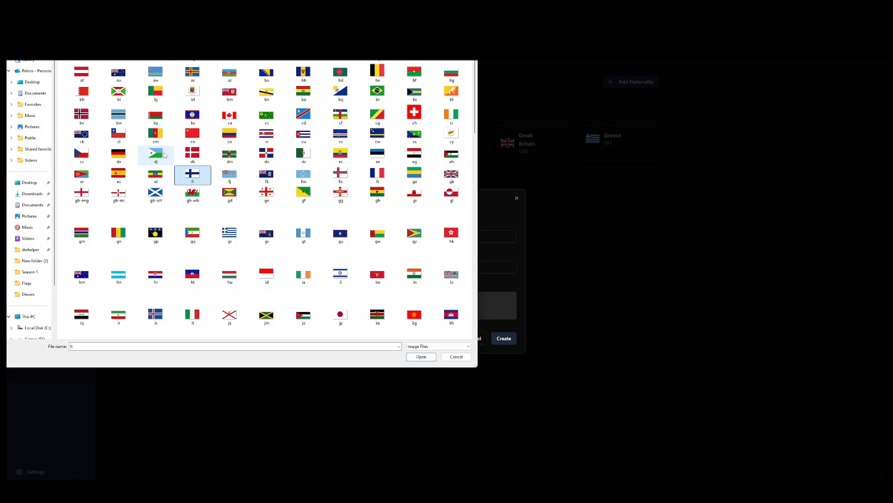
{"action": "double_click", "coordinate": [371, 182]}
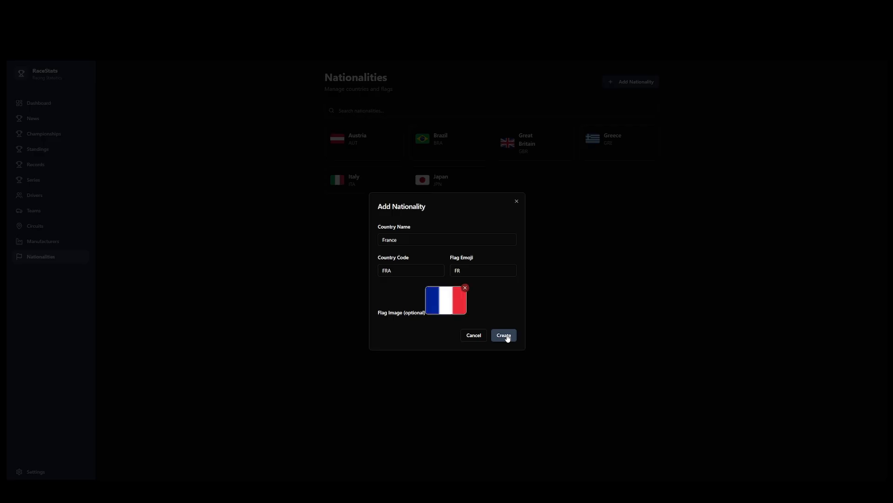
{"action": "left_click", "coordinate": [504, 336]}
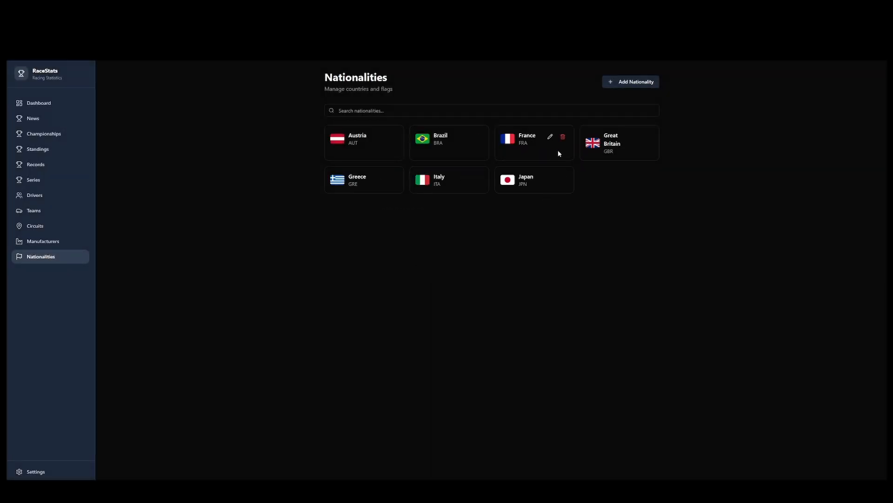
On the Drivers page, start a new driver and load the Prost portrait image.
{"action": "left_click", "coordinate": [52, 196]}
{"action": "left_click", "coordinate": [660, 82]}
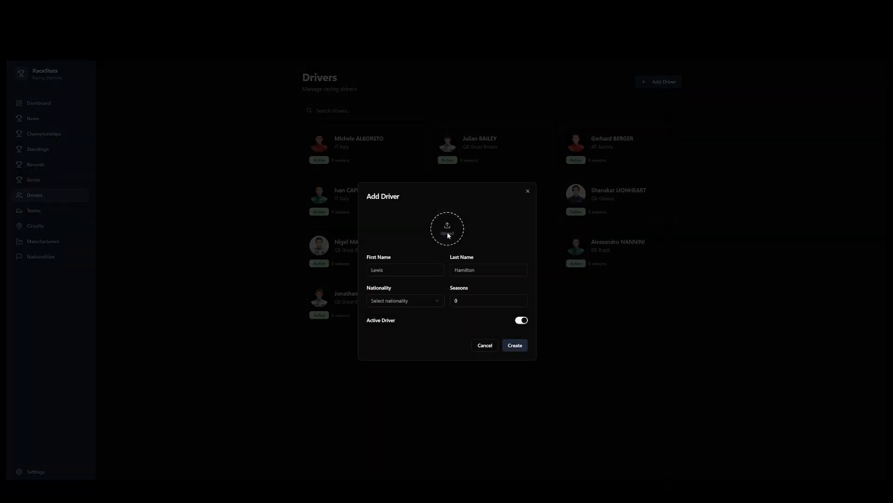
{"action": "left_click", "coordinate": [448, 232]}
{"action": "key", "text": "alt+Up"}
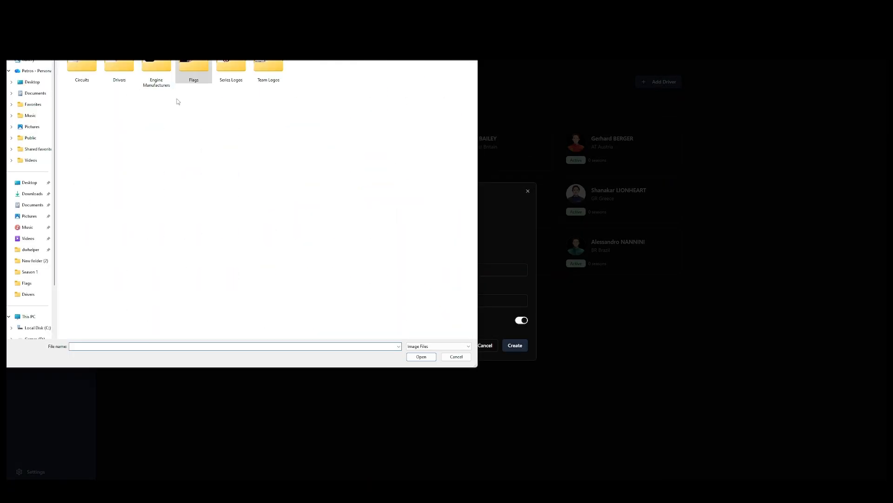
{"action": "double_click", "coordinate": [120, 74]}
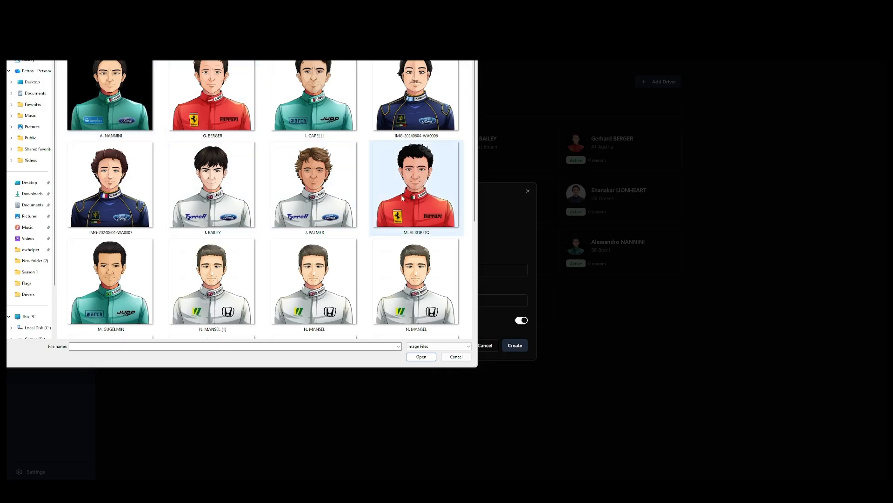
{"action": "scroll", "coordinate": [314, 283], "scroll_direction": "down", "scroll_amount": 3}
{"action": "double_click", "coordinate": [233, 220]}
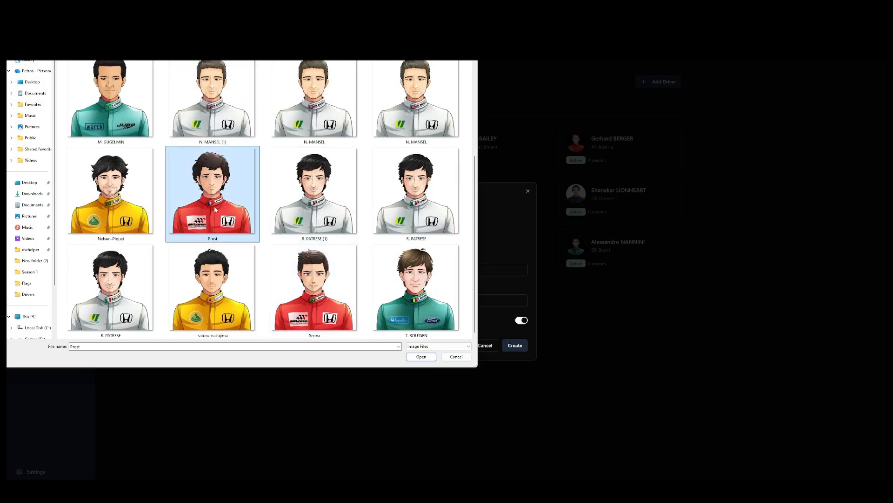
Enter Alain Prost with FR France nationality and create him, then dismiss a second blank form.
{"action": "left_click", "coordinate": [396, 274]}
{"action": "type", "text": "a"}
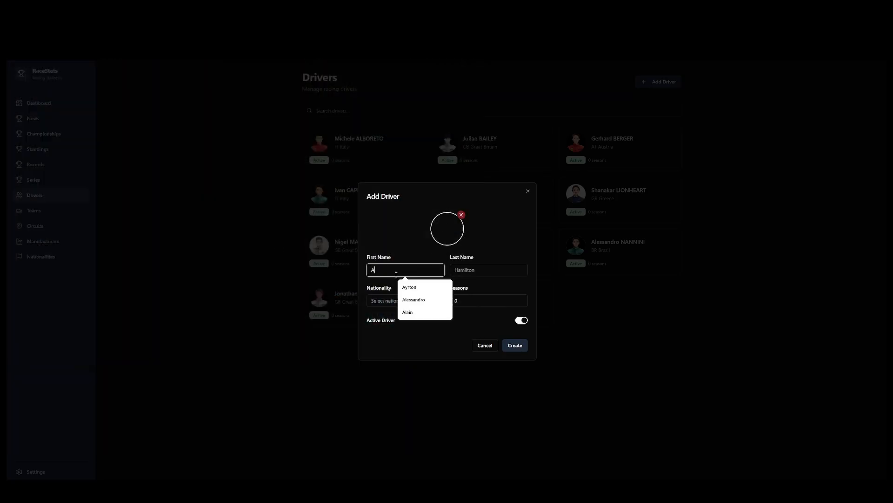
{"action": "left_click", "coordinate": [413, 312]}
{"action": "left_click", "coordinate": [473, 268]}
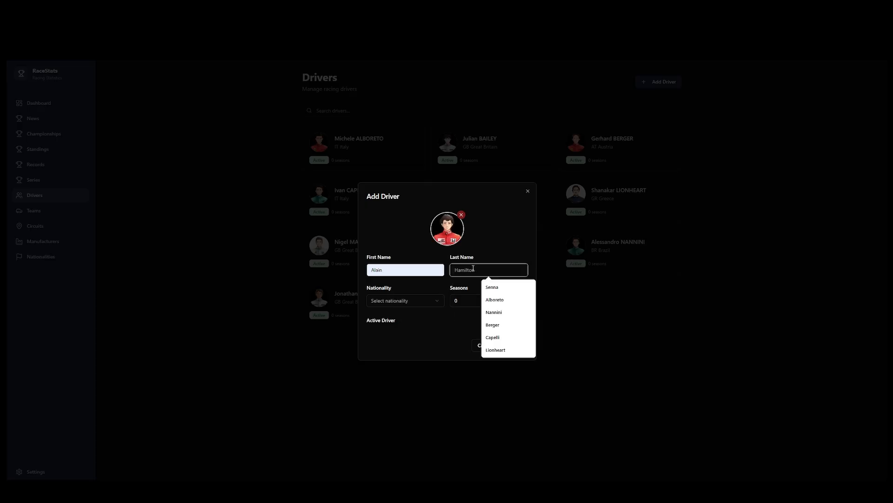
{"action": "type", "text": "p"}
{"action": "left_click", "coordinate": [491, 300]}
{"action": "left_click", "coordinate": [388, 300]}
{"action": "left_click", "coordinate": [385, 339]}
{"action": "left_click", "coordinate": [511, 346]}
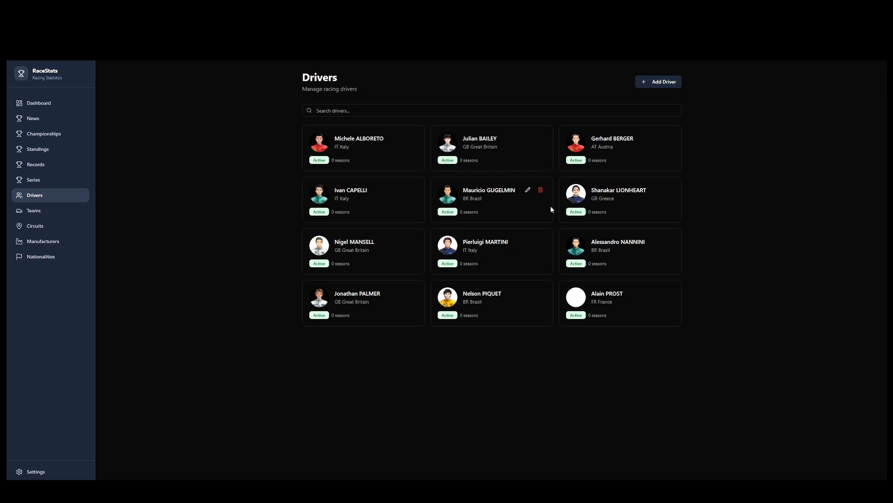
{"action": "left_click", "coordinate": [666, 82]}
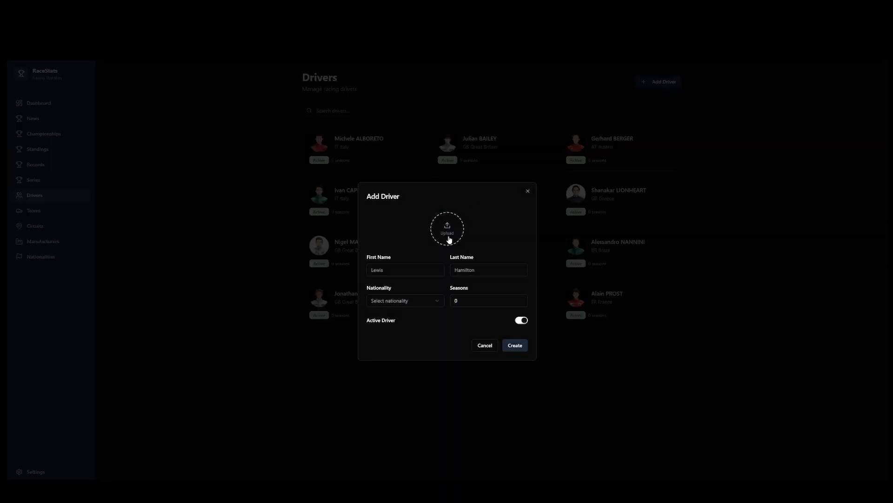
{"action": "left_click", "coordinate": [528, 192]}
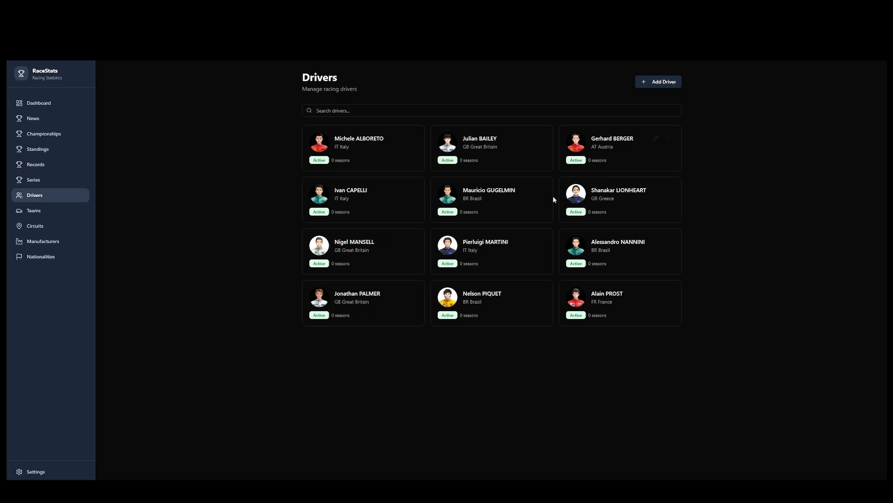
Start a new driver with an R. PATRESE portrait, swapping in the other Patrese image.
{"action": "left_click", "coordinate": [661, 84]}
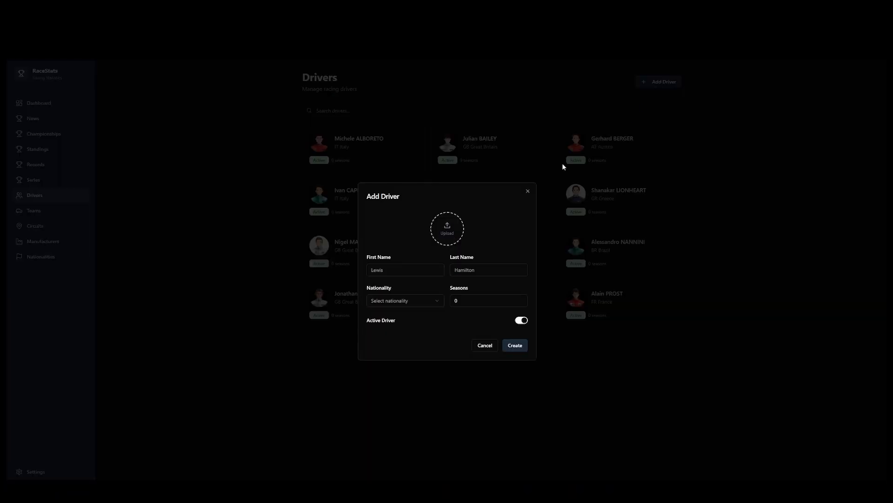
{"action": "left_click", "coordinate": [449, 226]}
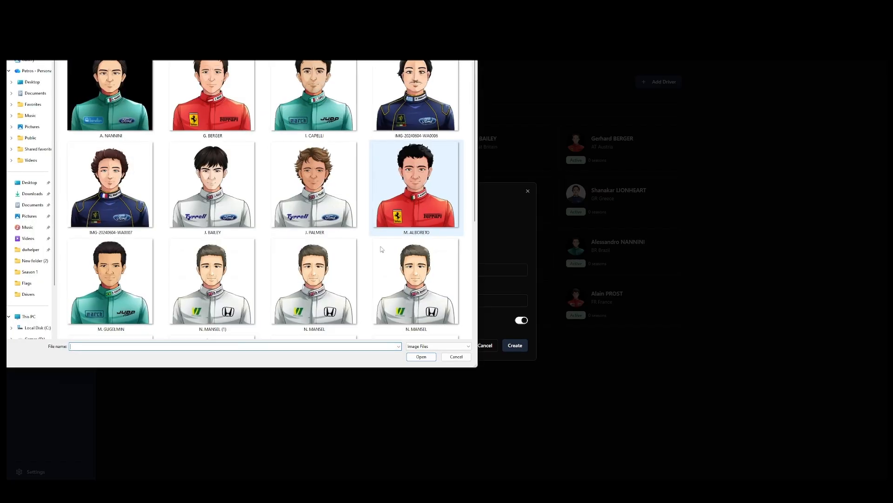
{"action": "scroll", "coordinate": [325, 288], "scroll_direction": "down", "scroll_amount": 5}
{"action": "left_click", "coordinate": [319, 211]}
{"action": "double_click", "coordinate": [320, 210]}
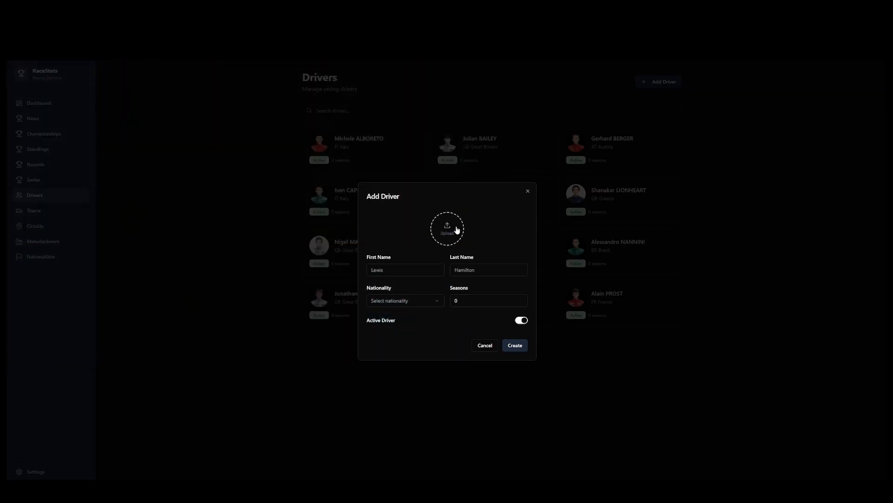
{"action": "left_click", "coordinate": [446, 235]}
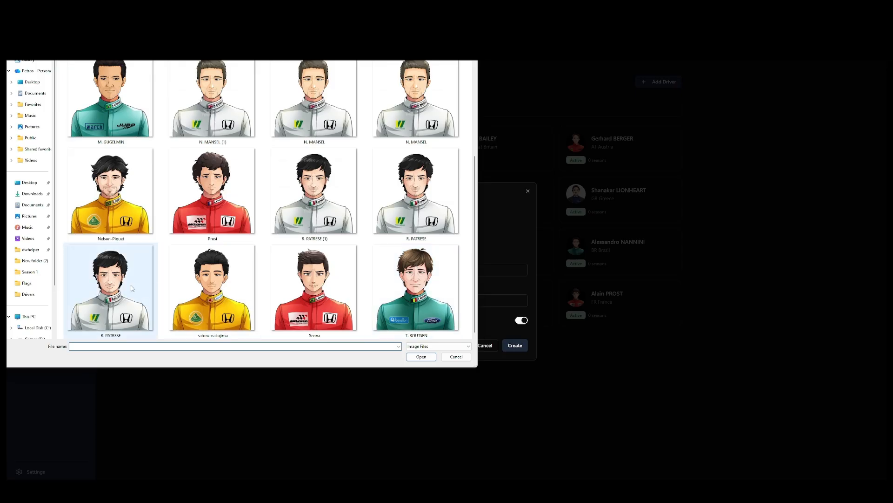
{"action": "double_click", "coordinate": [400, 209]}
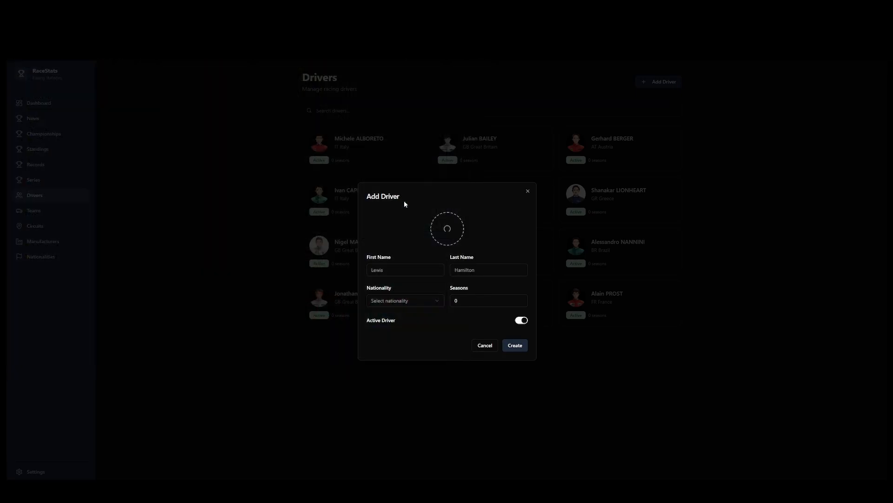
Enter Riccardo Patrese, set nationality to IT Italy, and create the driver.
{"action": "left_click", "coordinate": [418, 266]}
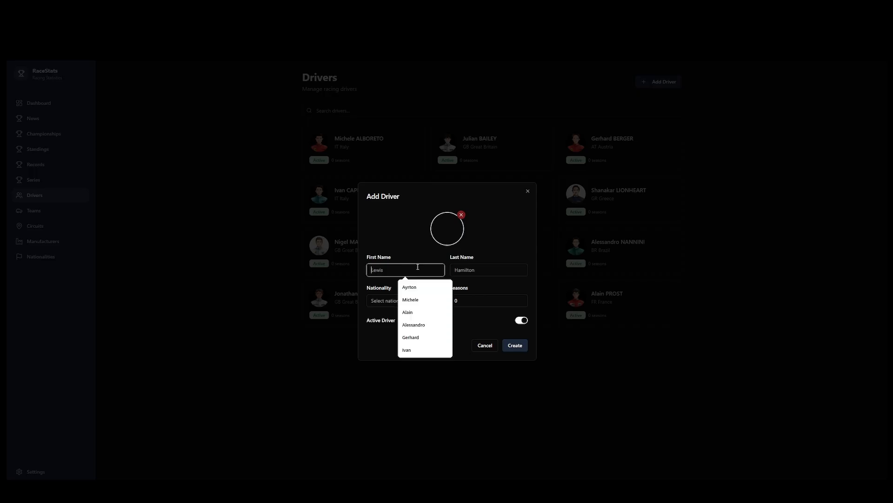
{"action": "type", "text": "R"}
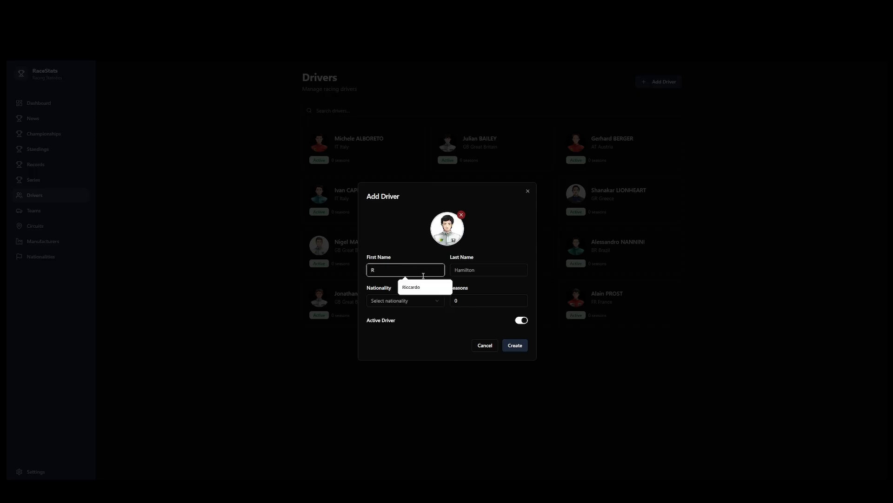
{"action": "left_click", "coordinate": [419, 287]}
{"action": "left_click", "coordinate": [484, 270]}
{"action": "type", "text": "Patrese"}
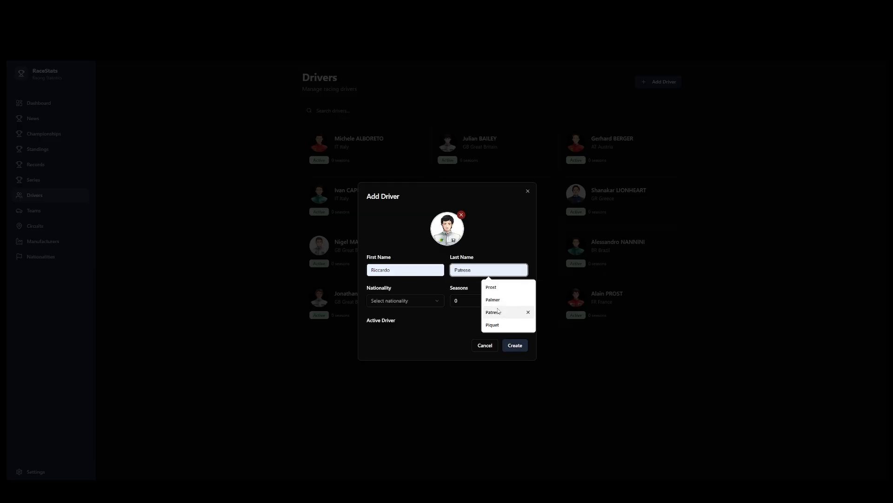
{"action": "left_click", "coordinate": [495, 312]}
{"action": "left_click", "coordinate": [401, 300]}
{"action": "left_click", "coordinate": [386, 372]}
{"action": "left_click", "coordinate": [515, 345]}
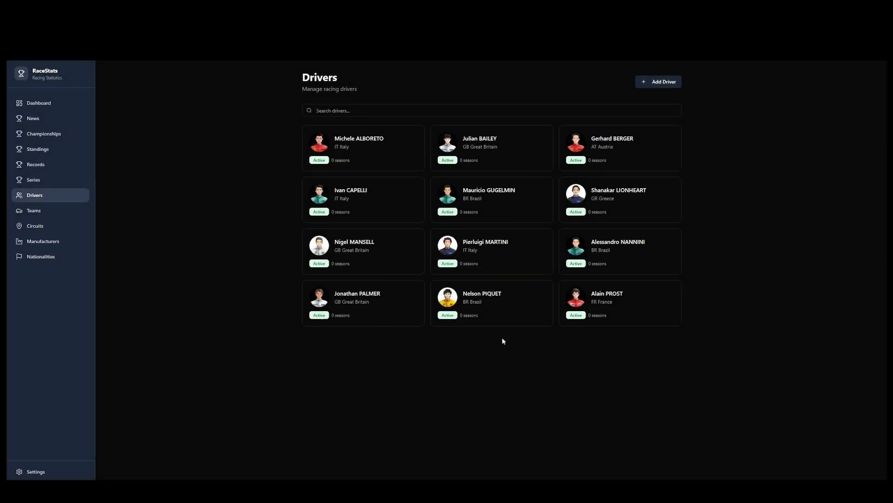
Start a new driver with the satoru-nakajima portrait.
{"action": "left_click", "coordinate": [662, 81]}
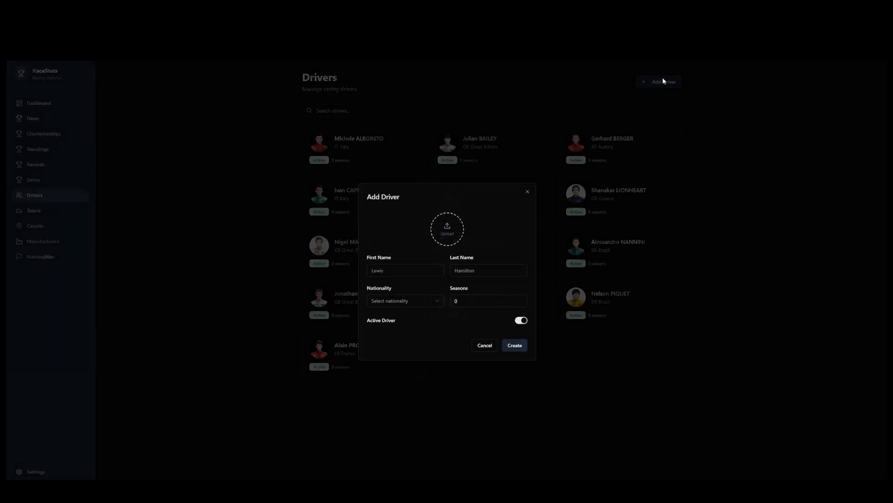
{"action": "left_click", "coordinate": [450, 227]}
{"action": "scroll", "coordinate": [324, 246], "scroll_direction": "down", "scroll_amount": 3}
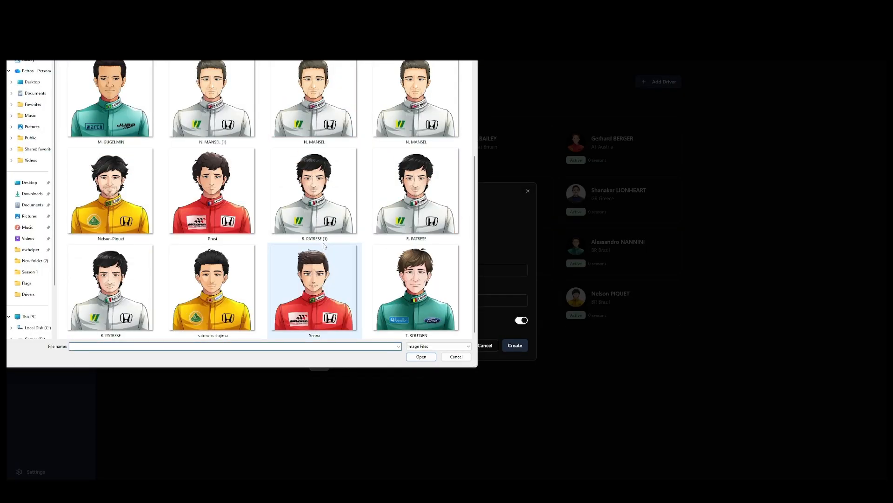
{"action": "double_click", "coordinate": [216, 305]}
Enter Satoru Nakajima from JP Japan, create the driver, and open a fresh Add Driver form.
{"action": "left_click", "coordinate": [388, 273]}
{"action": "type", "text": "S"}
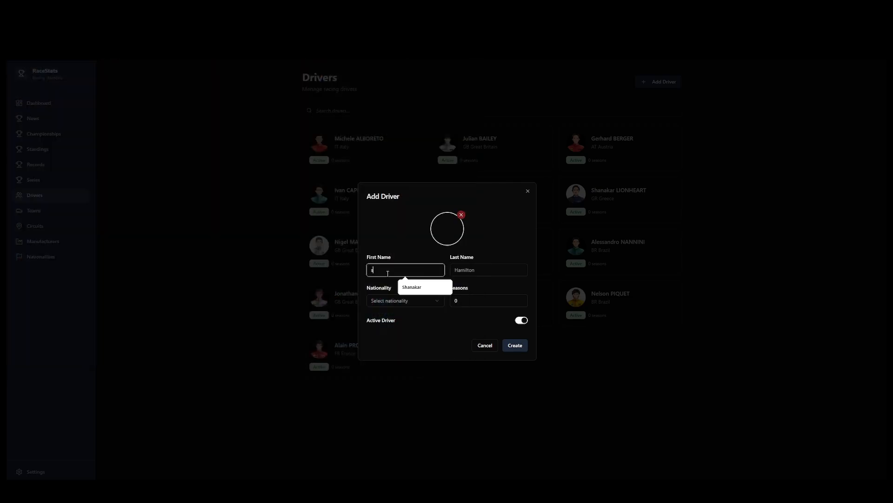
{"action": "type", "text": "ATORU"}
{"action": "key", "text": "BackSpace"}
{"action": "key", "text": "BackSpace"}
{"action": "key", "text": "BackSpace"}
{"action": "type", "text": "Satu"}
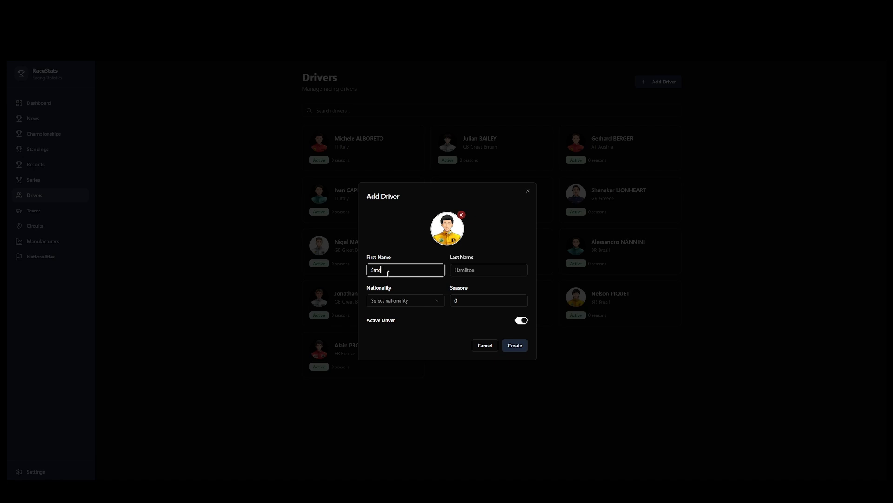
{"action": "key", "text": "Tab"}
{"action": "type", "text": "Nakajim"}
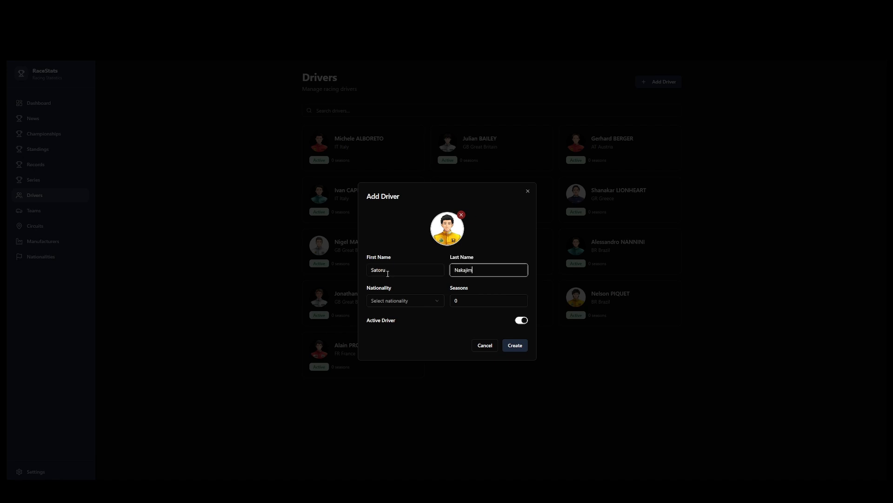
{"action": "left_click", "coordinate": [399, 300]}
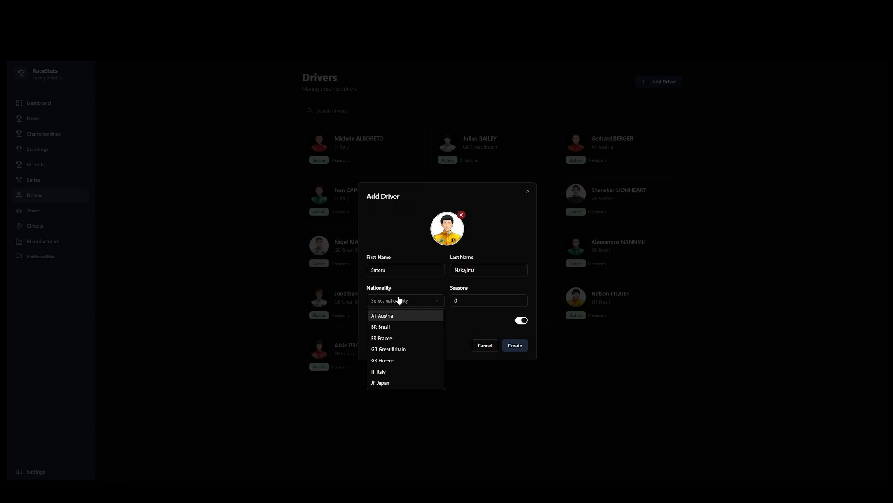
{"action": "left_click", "coordinate": [389, 382]}
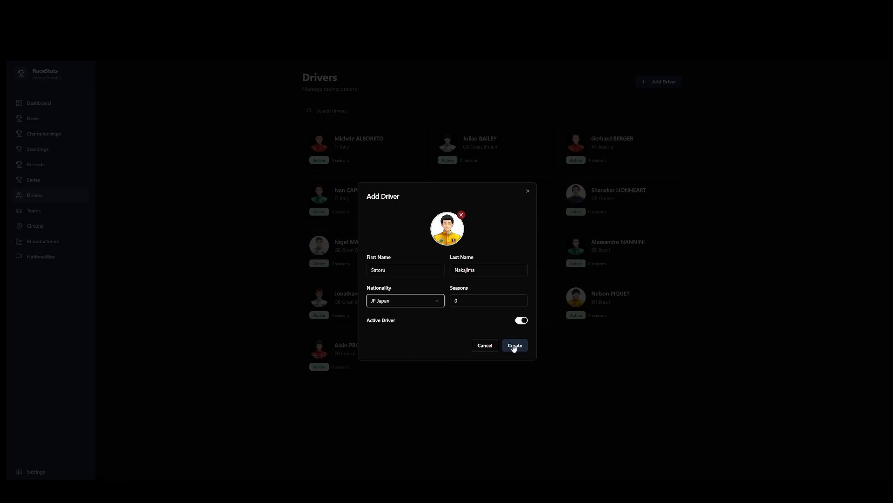
{"action": "left_click", "coordinate": [515, 344]}
{"action": "left_click", "coordinate": [658, 82]}
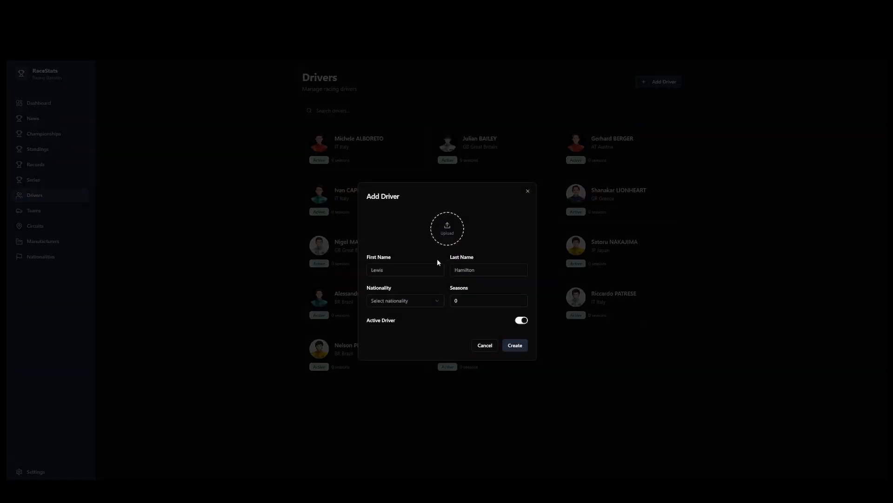
Load the Senna portrait into the new driver form.
{"action": "left_click", "coordinate": [446, 229]}
{"action": "scroll", "coordinate": [404, 212], "scroll_direction": "down", "scroll_amount": 3}
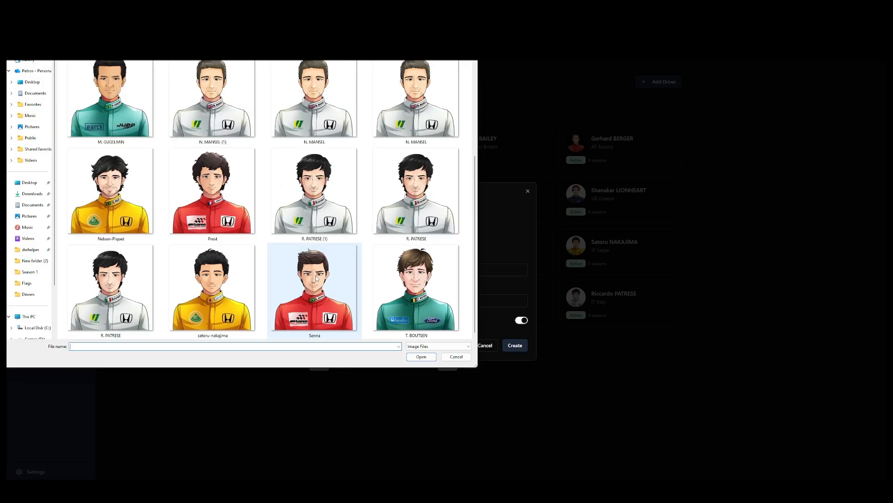
{"action": "double_click", "coordinate": [313, 304]}
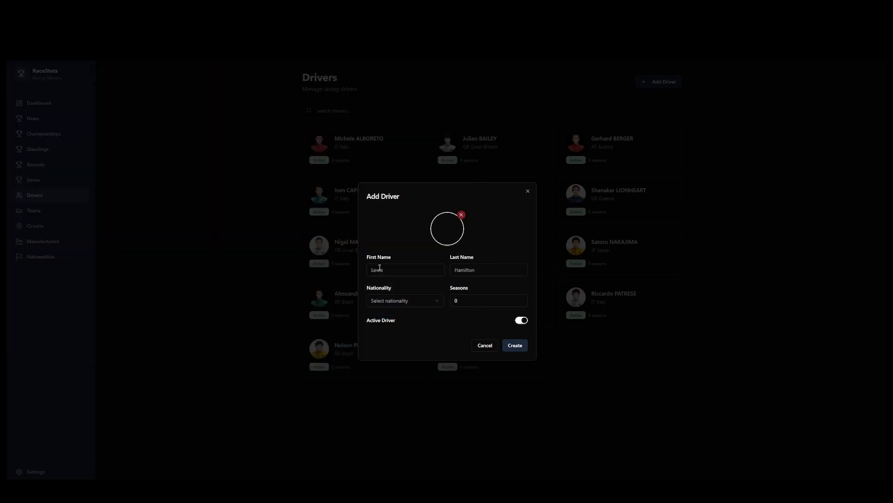
Fill in Ayrton Senna from autofill with BR Brazil nationality and create the driver.
{"action": "left_click", "coordinate": [380, 268]}
{"action": "type", "text": "a"}
{"action": "left_click", "coordinate": [410, 290]}
{"action": "left_click", "coordinate": [473, 270]}
{"action": "type", "text": "s"}
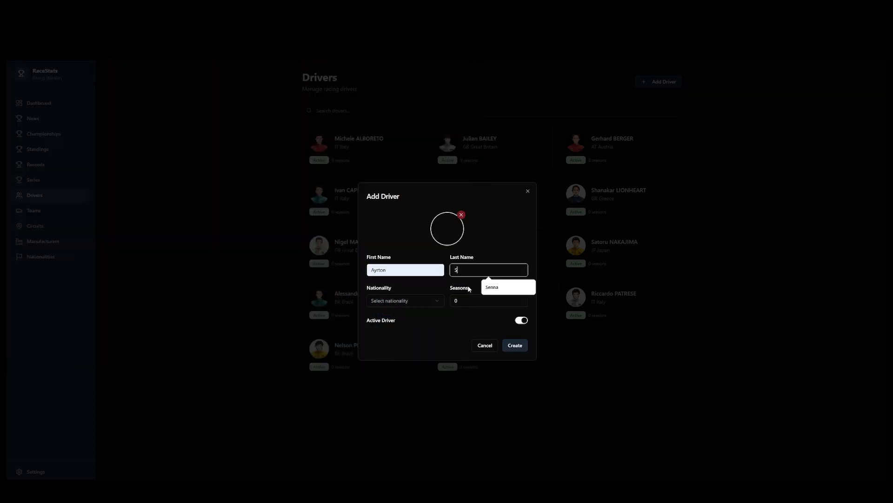
{"action": "left_click", "coordinate": [488, 290]}
{"action": "left_click", "coordinate": [406, 301]}
{"action": "left_click", "coordinate": [405, 335]}
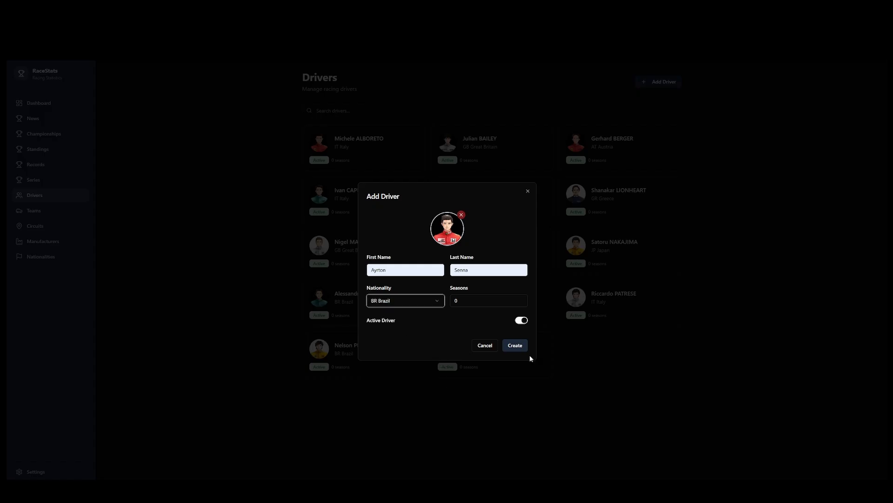
{"action": "left_click", "coordinate": [523, 348]}
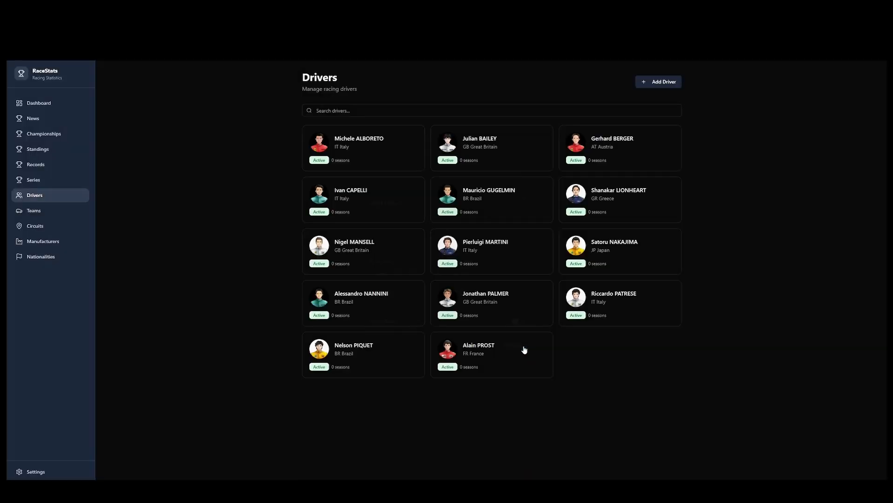
Start a new driver and attach the T. BOUTSEN portrait, re-adding it after removing it.
{"action": "left_click", "coordinate": [669, 85]}
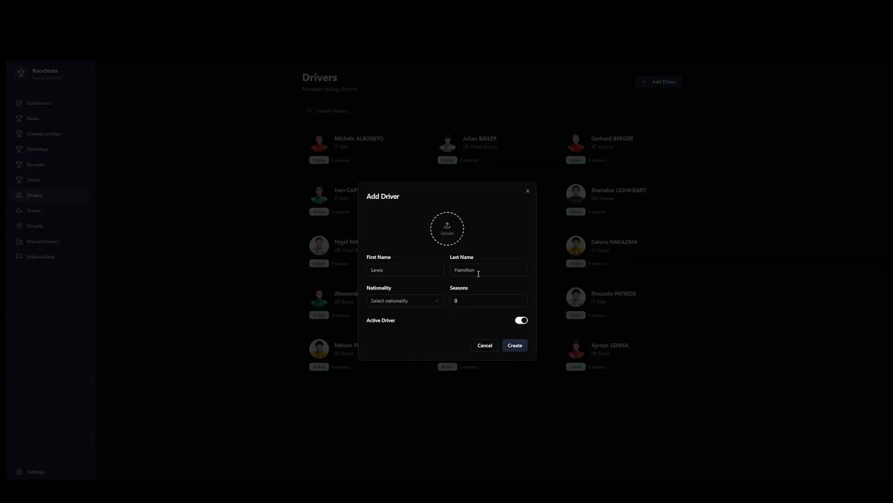
{"action": "left_click", "coordinate": [454, 232]}
{"action": "scroll", "coordinate": [411, 316], "scroll_direction": "down", "scroll_amount": 3}
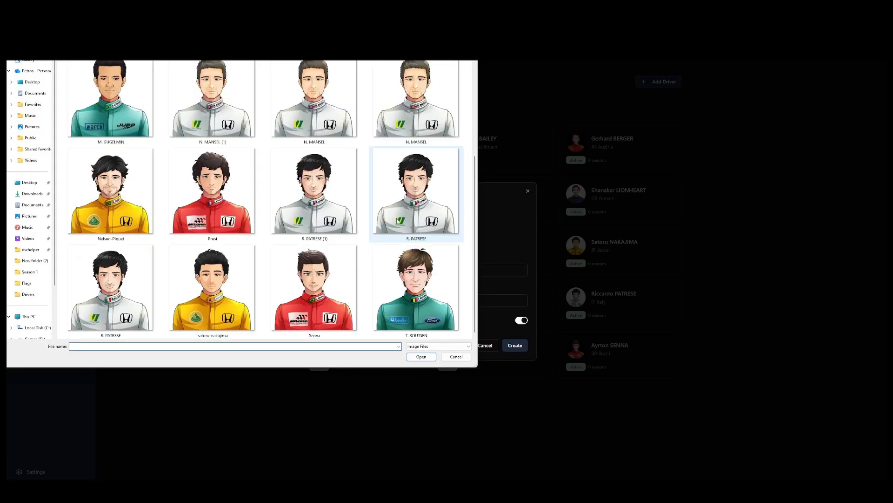
{"action": "double_click", "coordinate": [417, 302]}
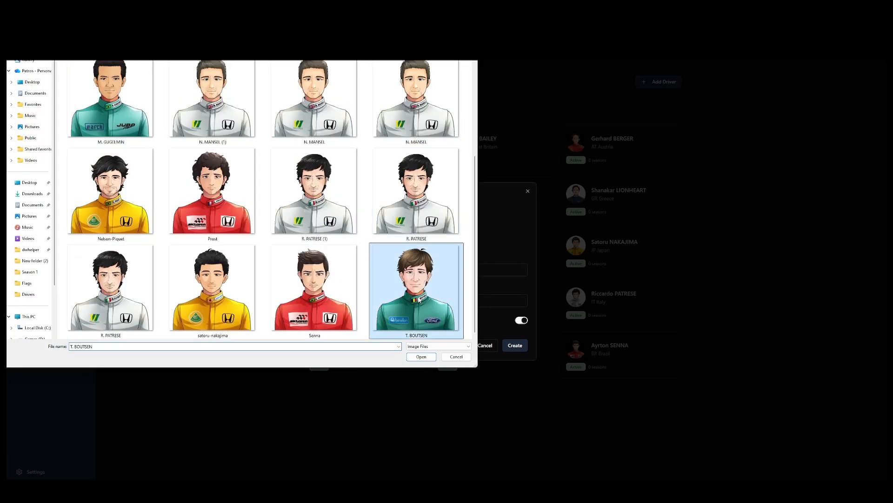
{"action": "left_click", "coordinate": [461, 215]}
{"action": "left_click", "coordinate": [446, 232]}
{"action": "double_click", "coordinate": [432, 307]}
Begin typing a first name, erase it, and cancel the driver entry.
{"action": "left_click", "coordinate": [383, 271]}
{"action": "type", "text": "t"}
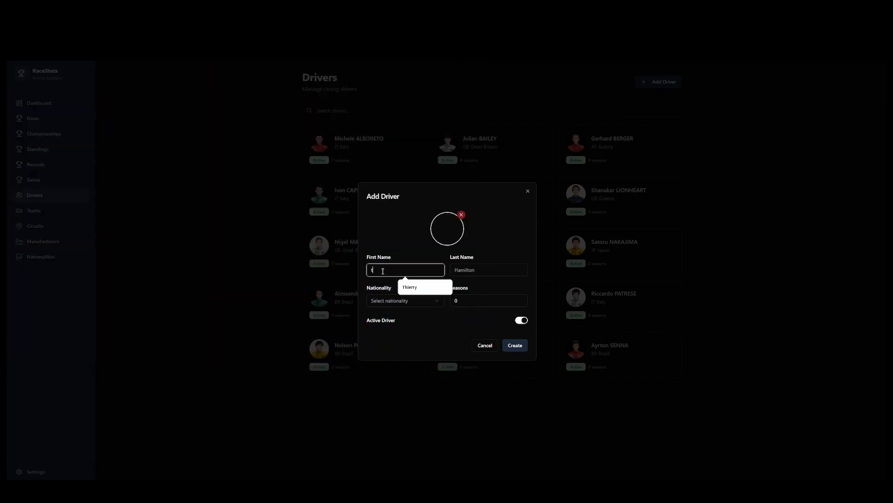
{"action": "type", "text": "HiE"}
{"action": "key", "text": "BackSpace"}
{"action": "key", "text": "BackSpace"}
{"action": "key", "text": "BackSpace"}
{"action": "key", "text": "BackSpace"}
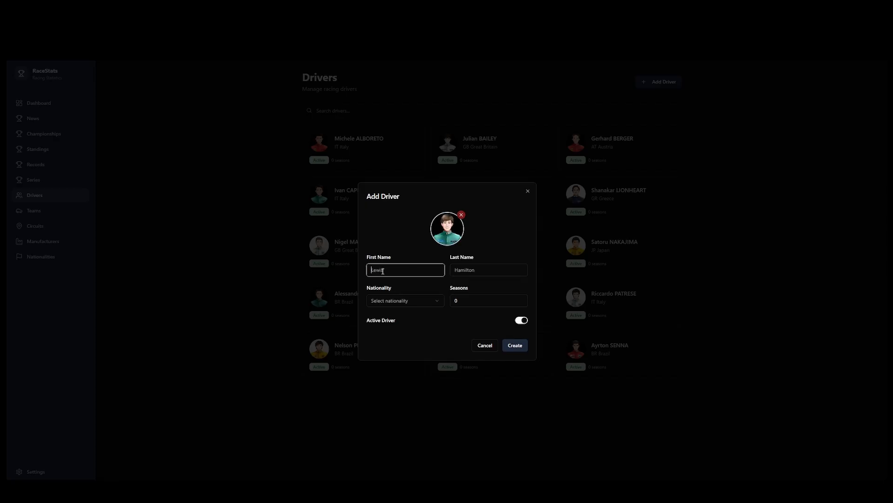
{"action": "left_click", "coordinate": [492, 348]}
Start a new nationality named Belgium with country code BEL.
{"action": "left_click", "coordinate": [41, 256]}
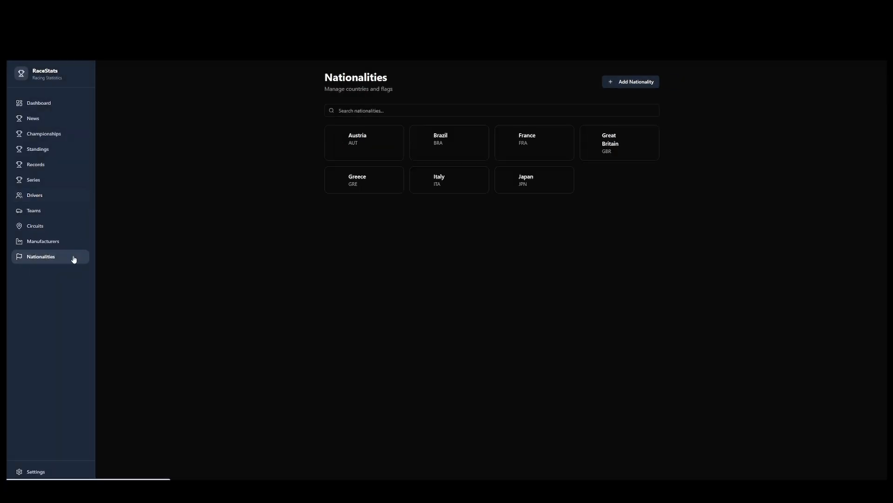
{"action": "left_click", "coordinate": [637, 83]}
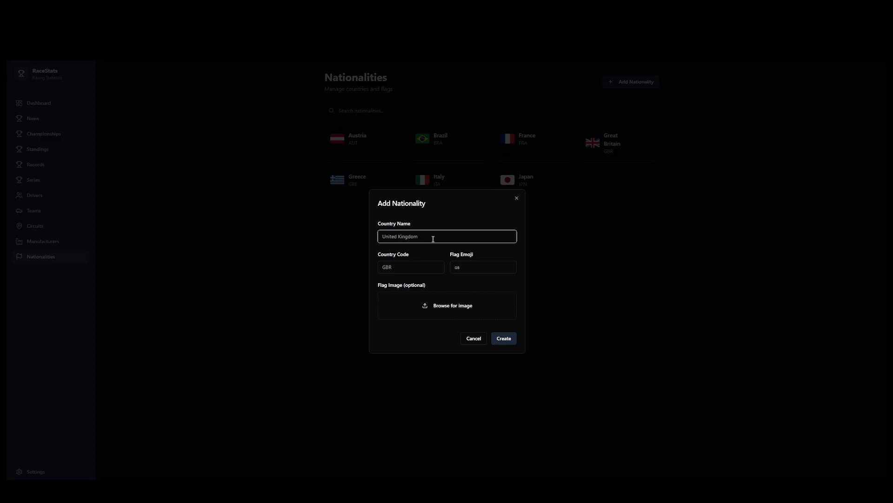
{"action": "type", "text": "bELGIU"}
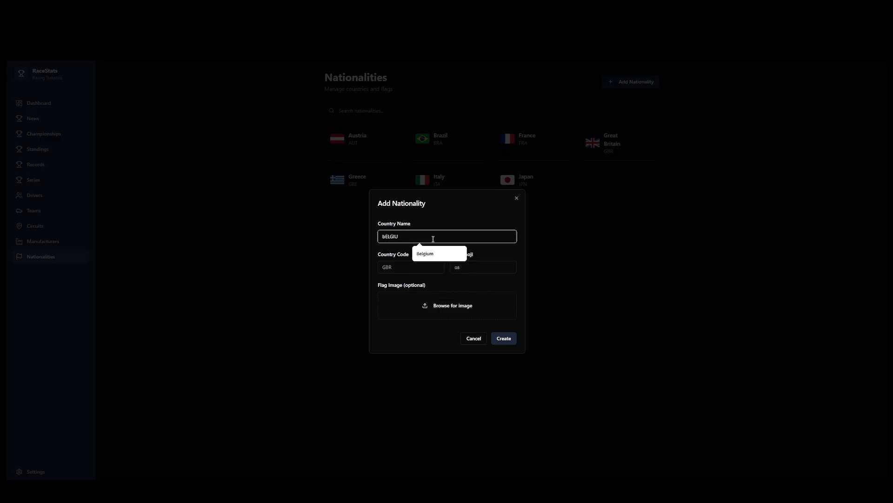
{"action": "key", "text": "BackSpace"}
{"action": "key", "text": "BackSpace"}
{"action": "key", "text": "BackSpace"}
{"action": "type", "text": "Belgium"}
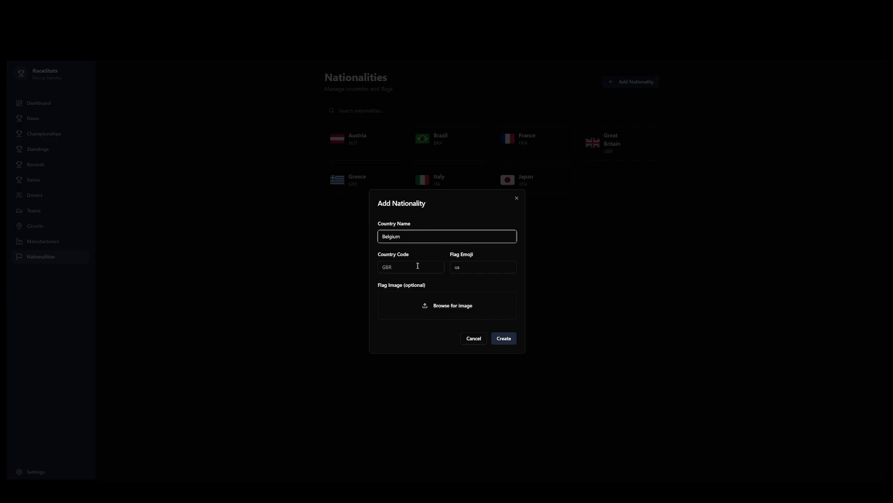
{"action": "left_click", "coordinate": [419, 265]}
{"action": "type", "text": "BEL"}
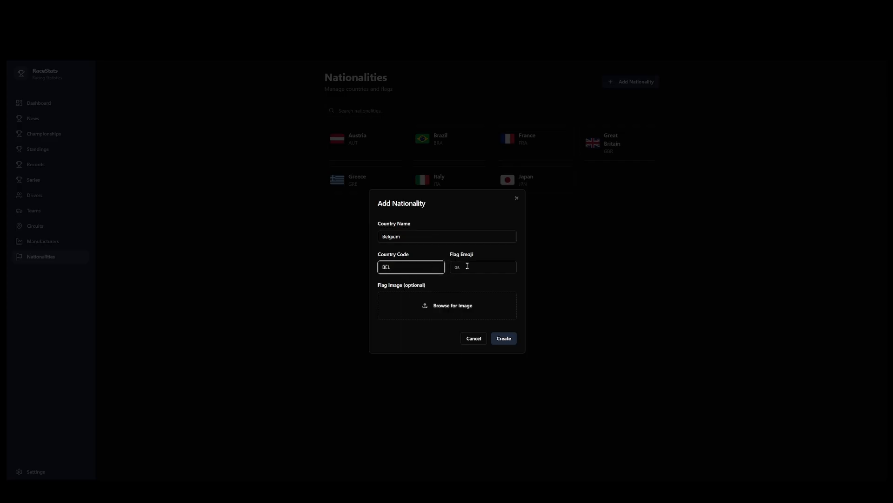
{"action": "left_click", "coordinate": [467, 266]}
Attach the Belgian flag image from Flags, set emoji BE, and create the nationality.
{"action": "left_click", "coordinate": [440, 310]}
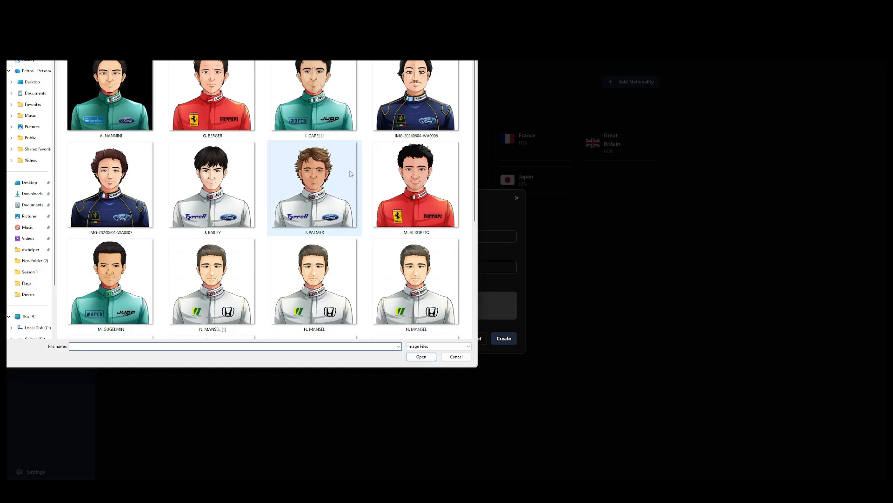
{"action": "left_click", "coordinate": [172, 19]}
{"action": "double_click", "coordinate": [201, 70]}
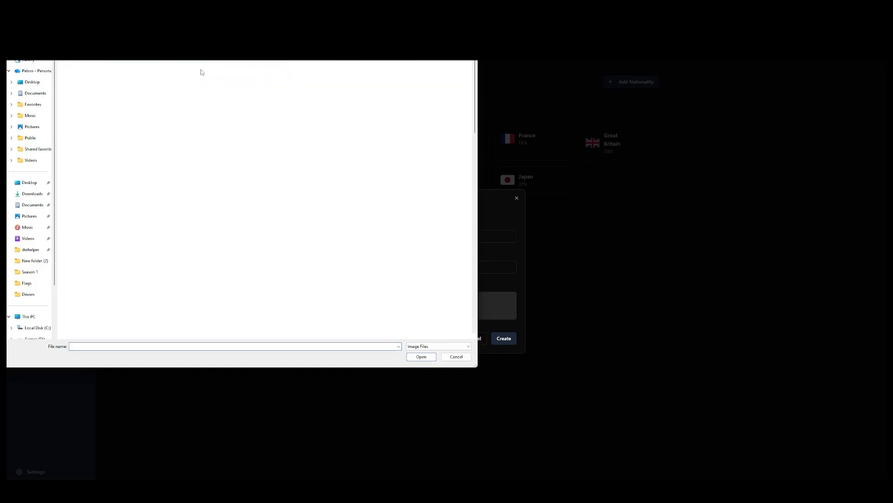
{"action": "double_click", "coordinate": [378, 76]}
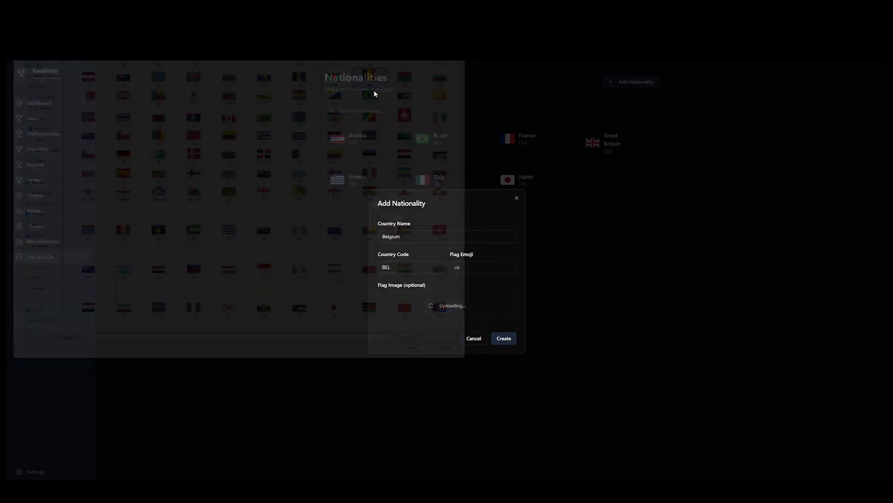
{"action": "left_click", "coordinate": [475, 271]}
{"action": "type", "text": "BE"}
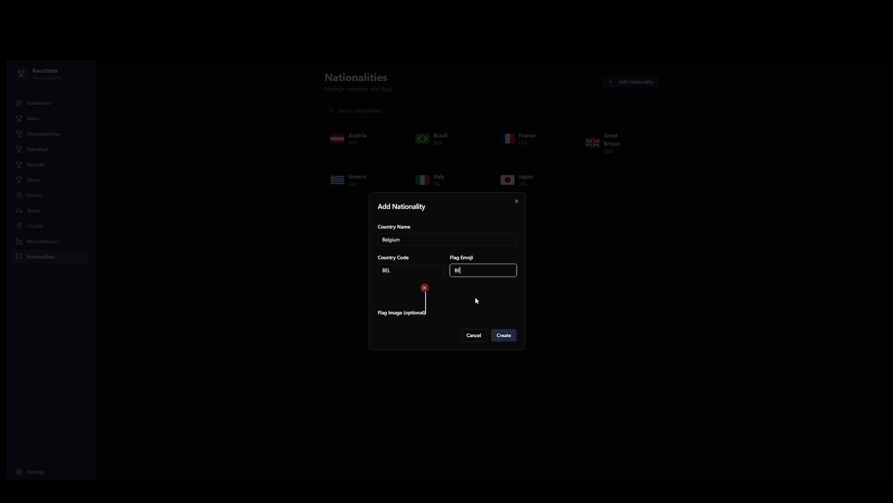
{"action": "left_click", "coordinate": [503, 338]}
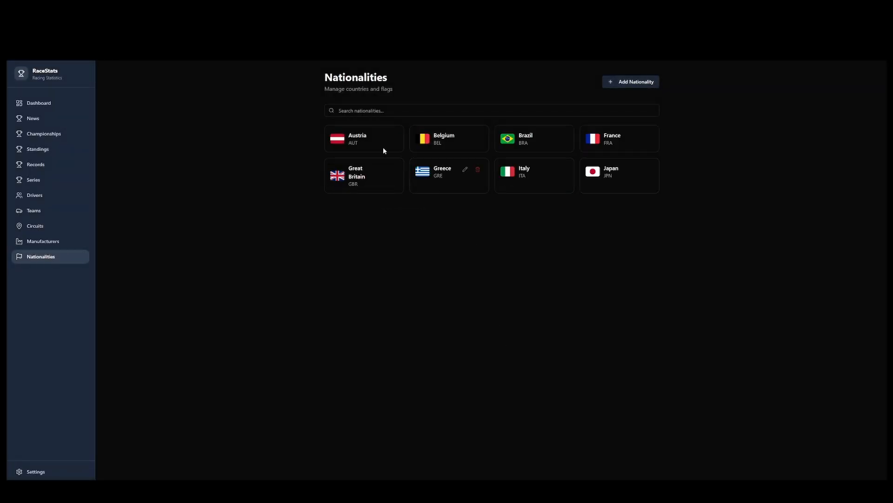
On the Drivers page, start a new driver with the T. BOUTSEN portrait.
{"action": "left_click", "coordinate": [37, 195]}
{"action": "left_click", "coordinate": [660, 82]}
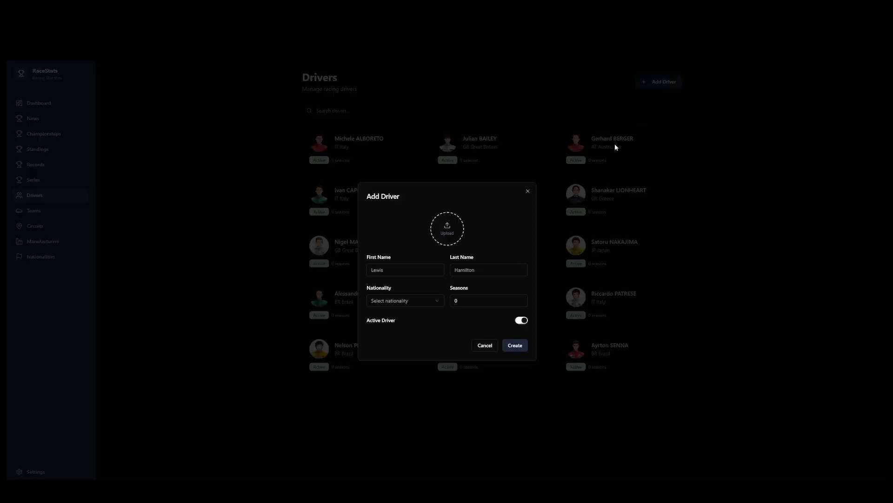
{"action": "left_click", "coordinate": [452, 240]}
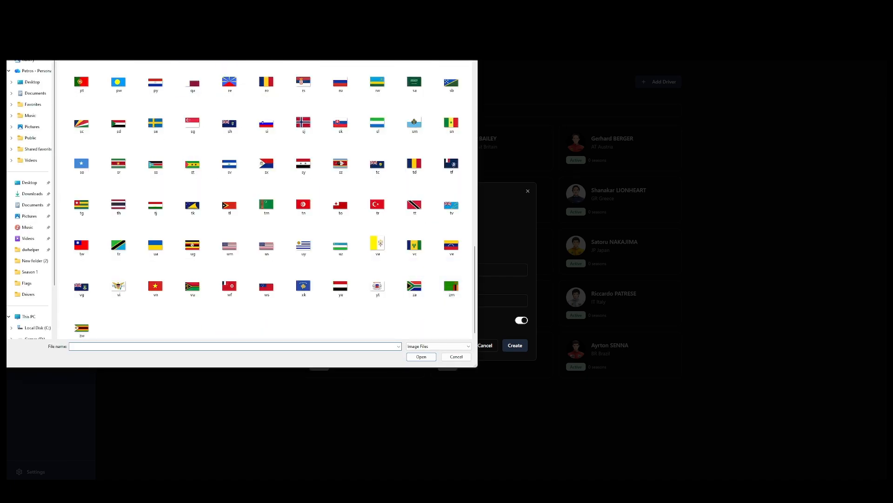
{"action": "key", "text": "alt+Up"}
{"action": "double_click", "coordinate": [127, 71]}
{"action": "scroll", "coordinate": [325, 191], "scroll_direction": "down", "scroll_amount": 5}
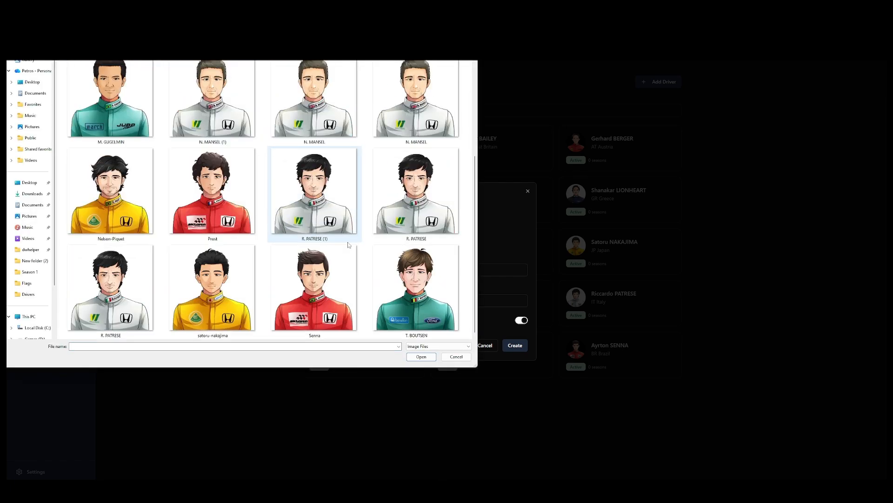
{"action": "double_click", "coordinate": [437, 308]}
Enter Thierry Boutsen of Belgium, create the driver, then go to the Teams page.
{"action": "left_click", "coordinate": [405, 270]}
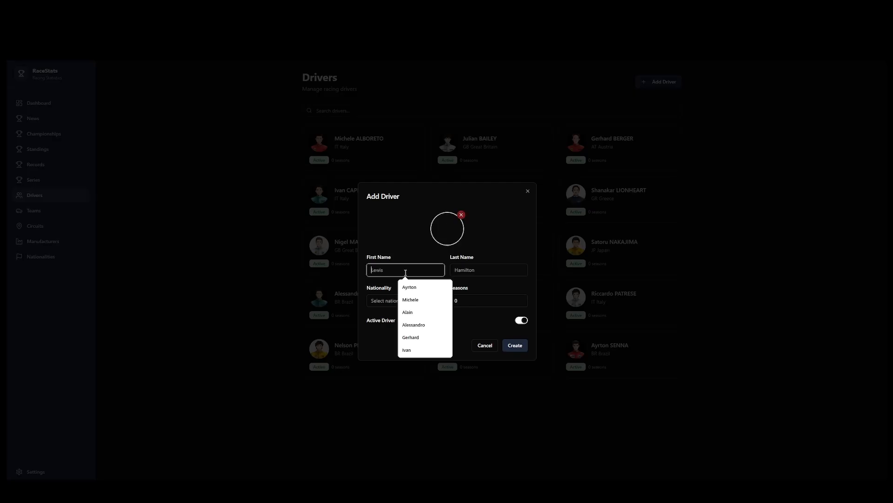
{"action": "type", "text": "T"}
{"action": "left_click", "coordinate": [420, 287]}
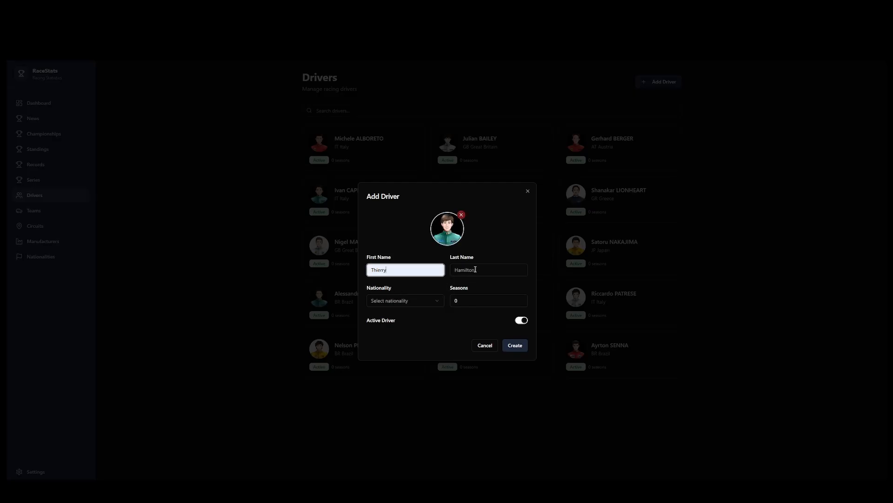
{"action": "left_click", "coordinate": [475, 269]}
{"action": "type", "text": "B"}
{"action": "left_click", "coordinate": [494, 313]}
{"action": "left_click", "coordinate": [394, 303]}
{"action": "left_click", "coordinate": [396, 326]}
{"action": "left_click", "coordinate": [515, 345]}
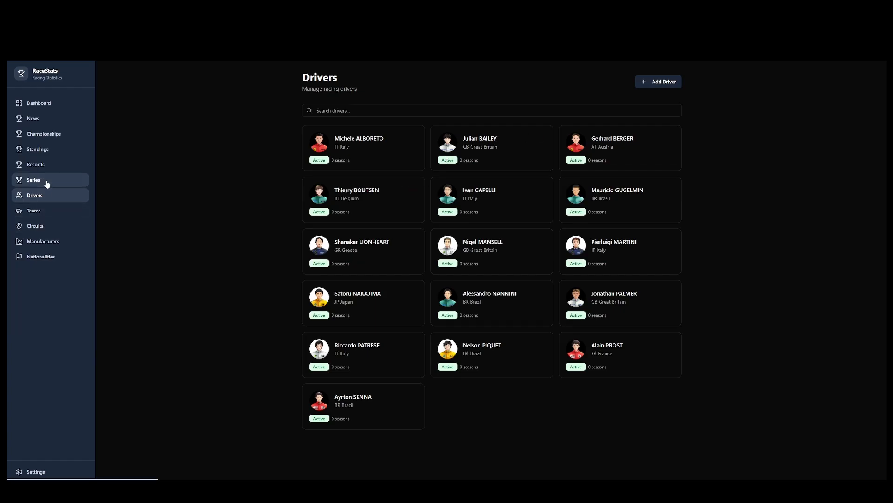
{"action": "left_click", "coordinate": [42, 210]}
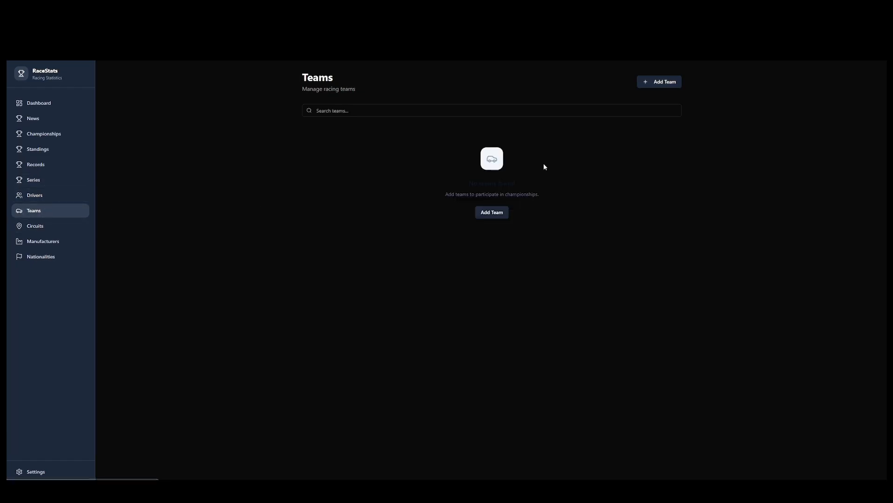
Start a new team with the Ferrari logo from the team logos folder.
{"action": "left_click", "coordinate": [483, 212]}
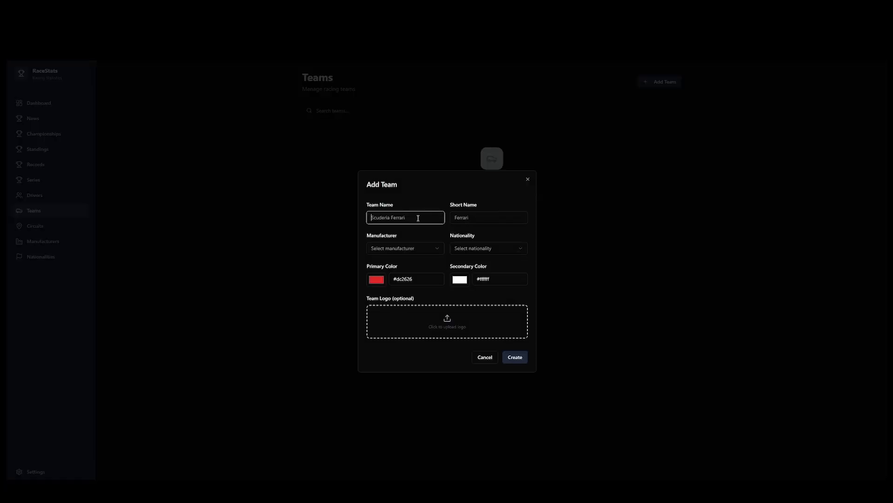
{"action": "left_click", "coordinate": [463, 323]}
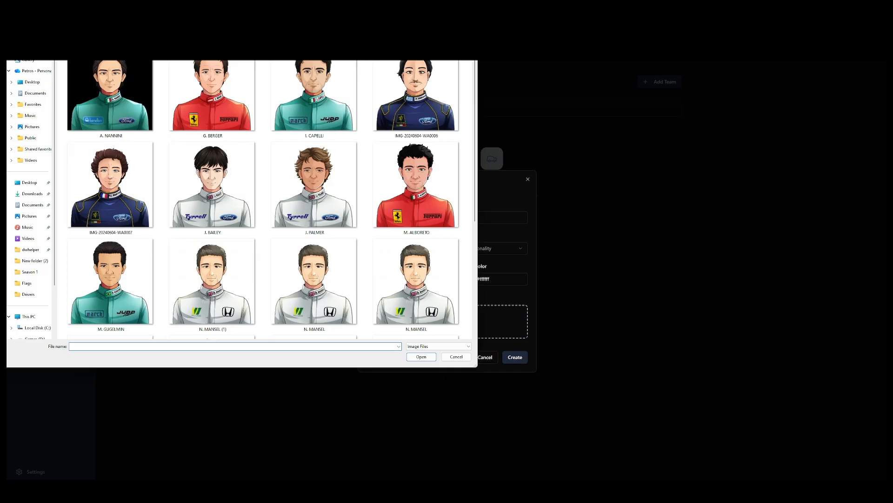
{"action": "key", "text": "alt+Up"}
{"action": "double_click", "coordinate": [267, 71]}
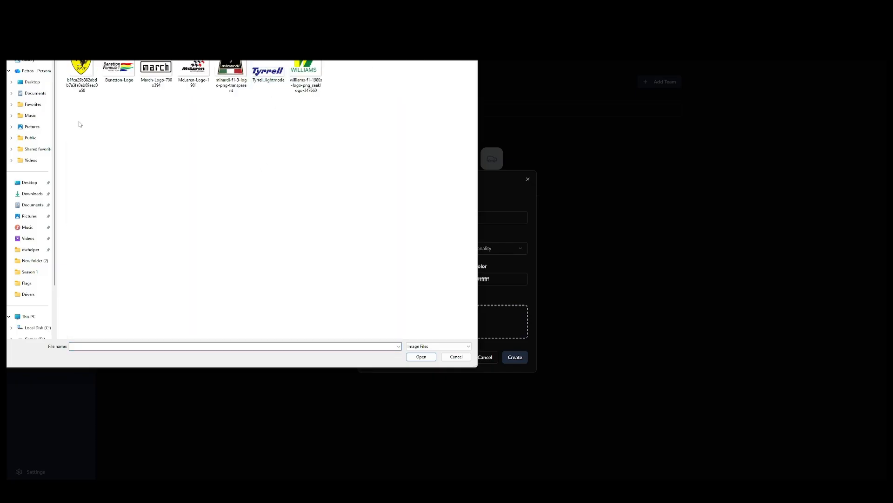
{"action": "double_click", "coordinate": [82, 71]}
Set team name and short name to Ferrari, then discard the draft and open Manufacturers.
{"action": "triple_click", "coordinate": [380, 219]}
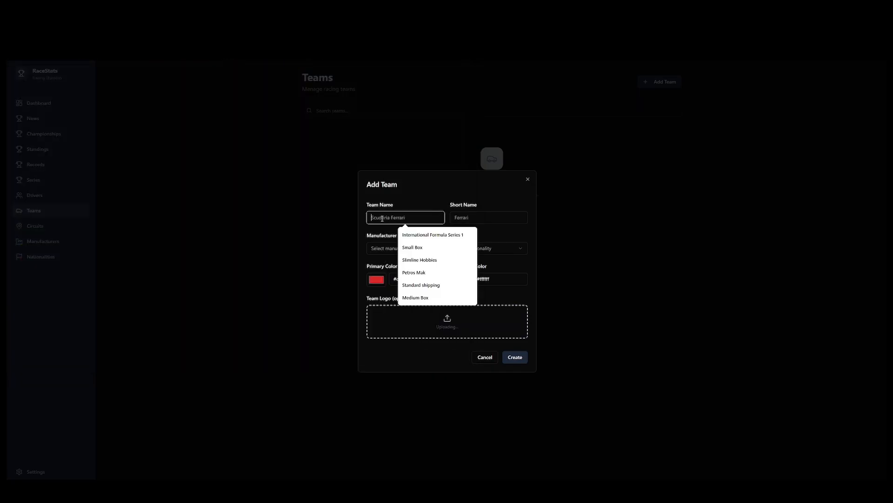
{"action": "type", "text": "Ferrari"}
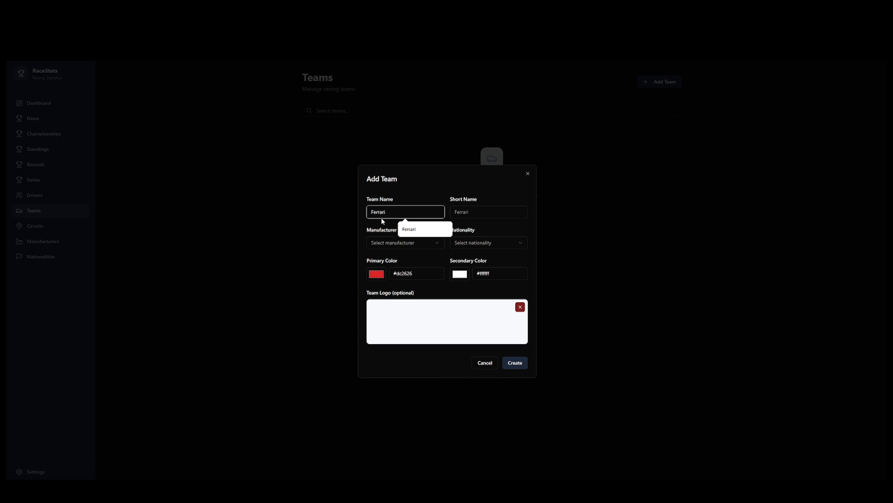
{"action": "key", "text": "Tab"}
{"action": "type", "text": "Ferrari"}
{"action": "key", "text": "Tab"}
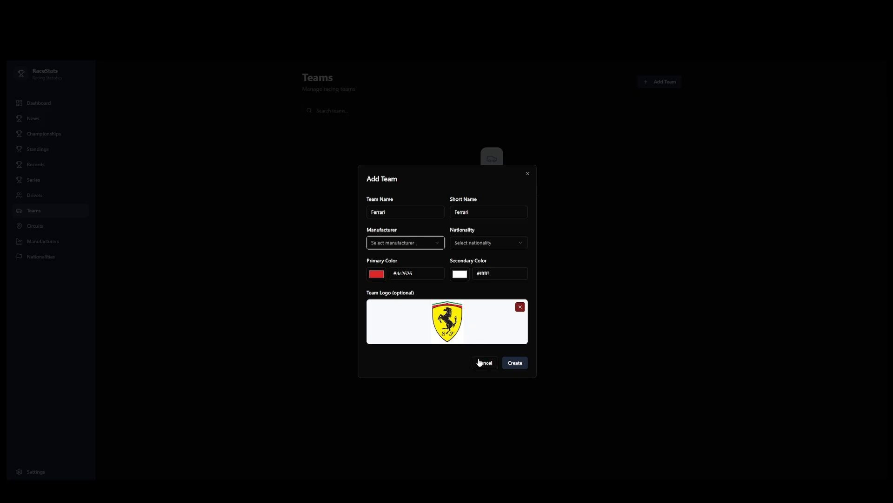
{"action": "left_click", "coordinate": [482, 362]}
{"action": "left_click", "coordinate": [49, 246]}
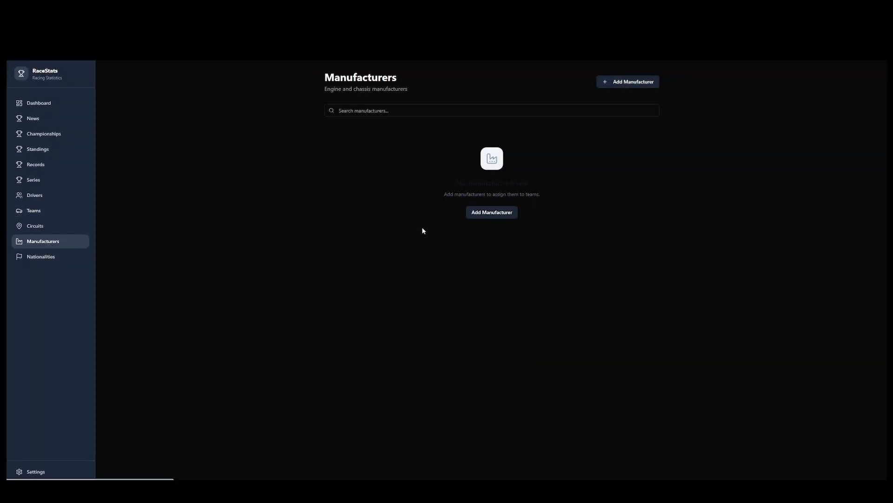
Start a new manufacturer using the Ferrari logo from Engine Manufacturers.
{"action": "left_click", "coordinate": [487, 212]}
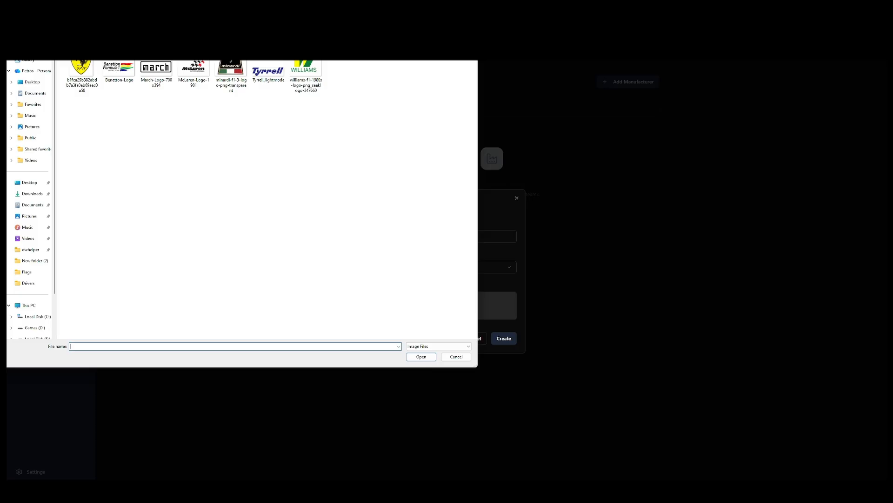
{"action": "key", "text": "alt+Up"}
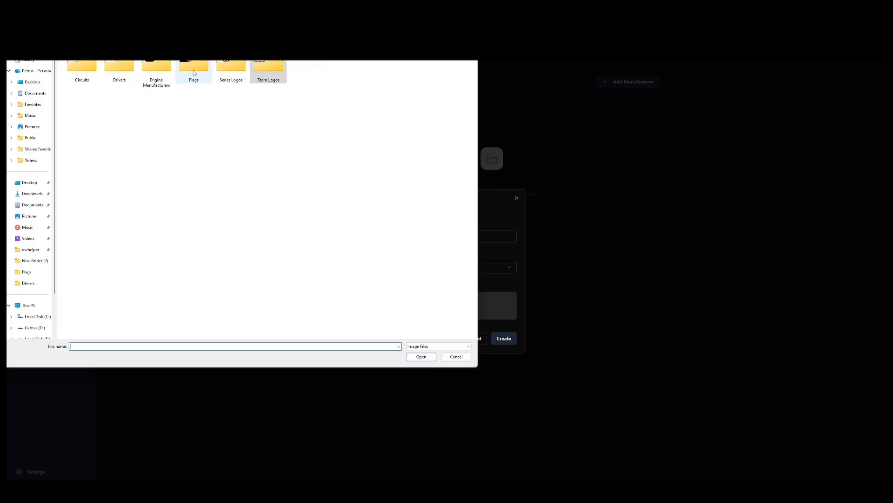
{"action": "double_click", "coordinate": [152, 73]}
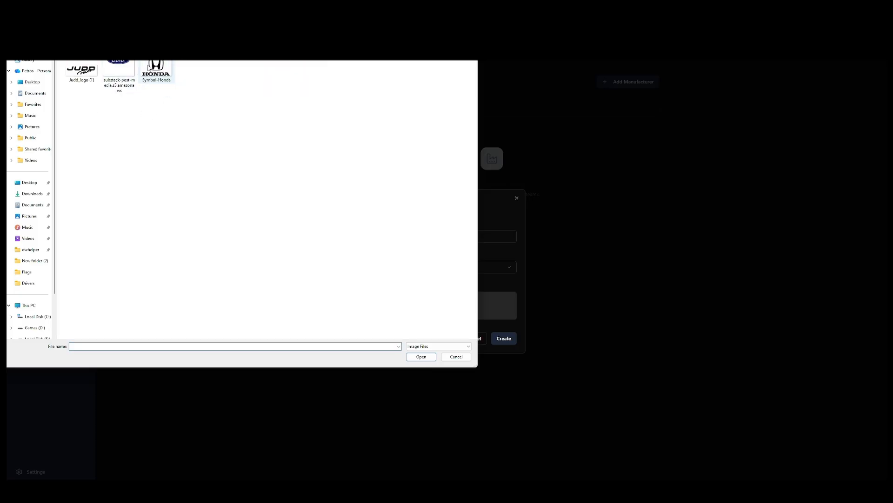
{"action": "double_click", "coordinate": [82, 72]}
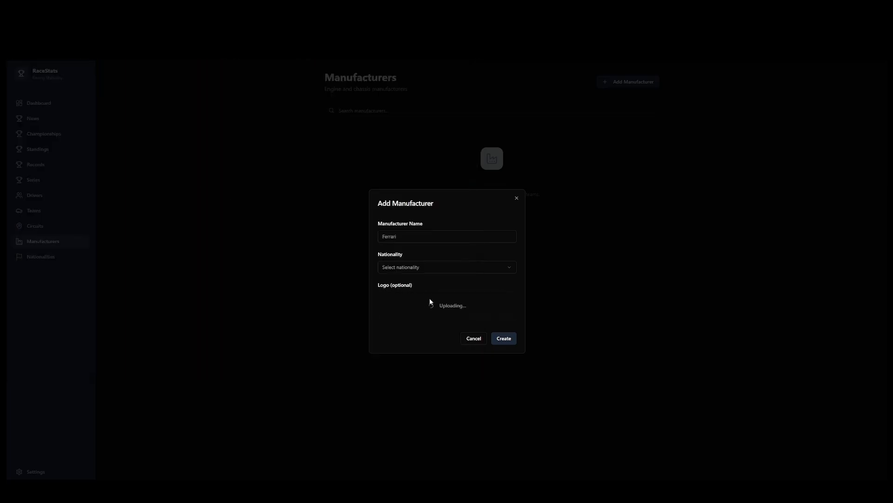
Name it Ferrari with IT Italy nationality, create it, and open another manufacturer form.
{"action": "left_click", "coordinate": [410, 240]}
{"action": "key", "text": "ctrl+a"}
{"action": "key", "text": "BackSpace"}
{"action": "type", "text": "Fer"}
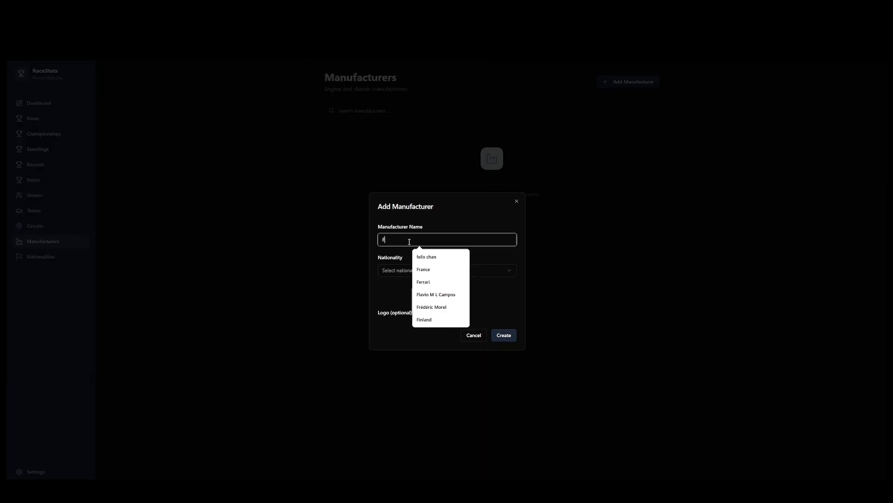
{"action": "key", "text": "Tab"}
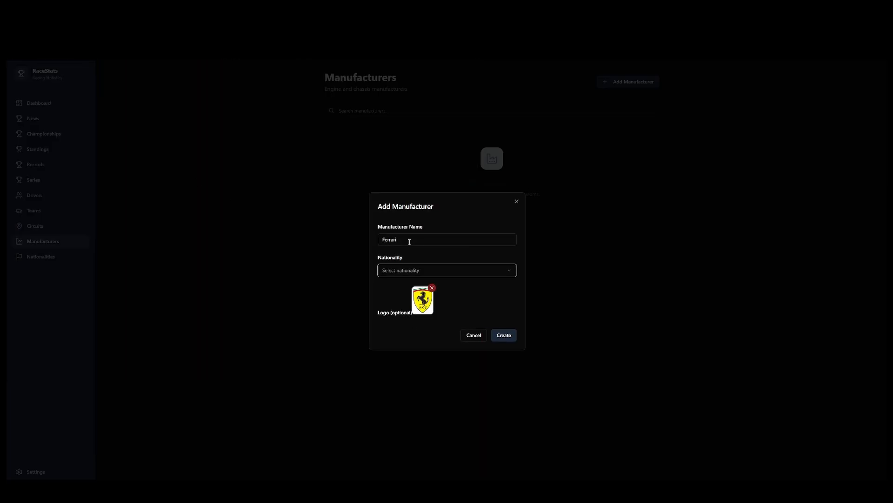
{"action": "key", "text": "i"}
{"action": "left_click", "coordinate": [504, 336]}
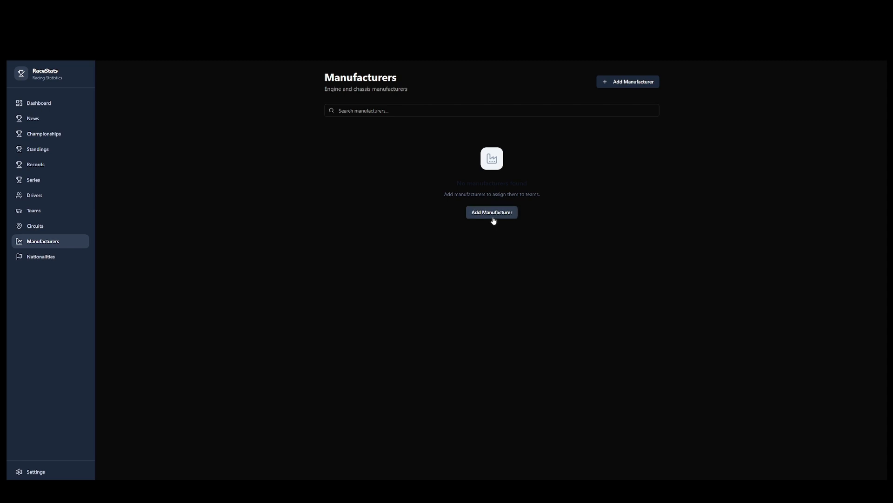
{"action": "left_click", "coordinate": [640, 81]}
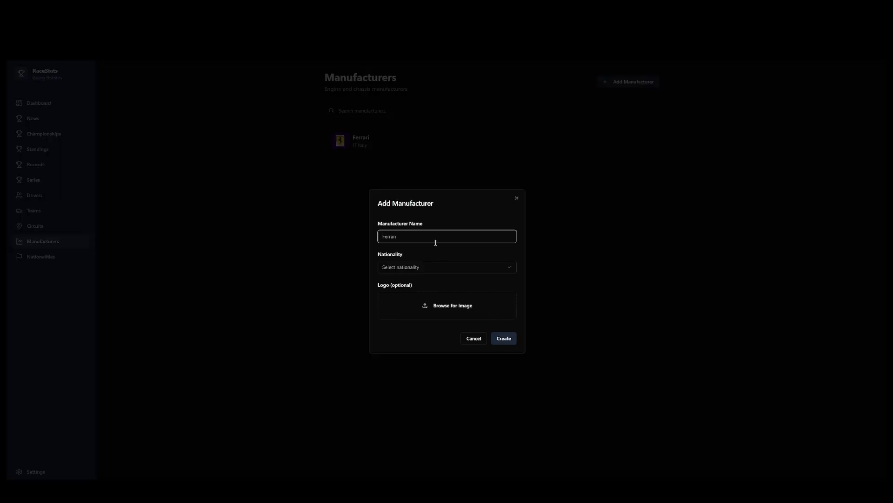
Create the manufacturer Judd with its logo and GB Great Britain nationality.
{"action": "left_click", "coordinate": [434, 305]}
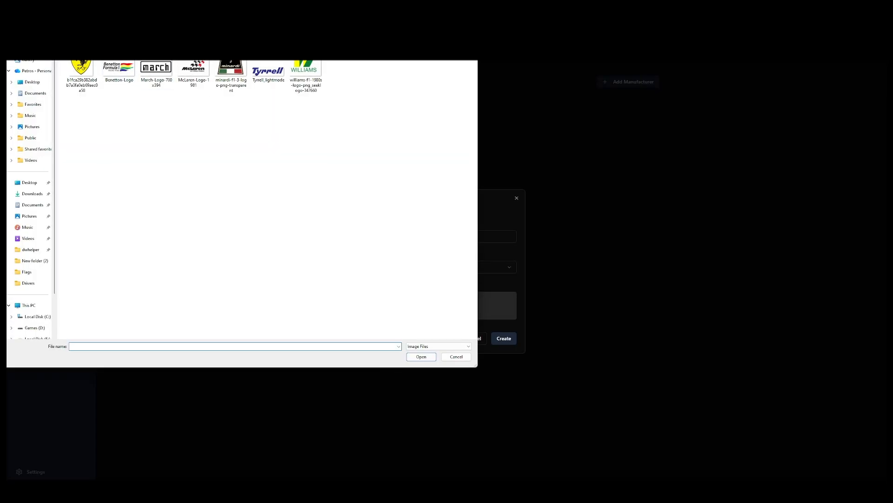
{"action": "scroll", "coordinate": [269, 74], "scroll_direction": "up", "scroll_amount": 2}
{"action": "scroll", "coordinate": [166, 108], "scroll_direction": "down", "scroll_amount": 4}
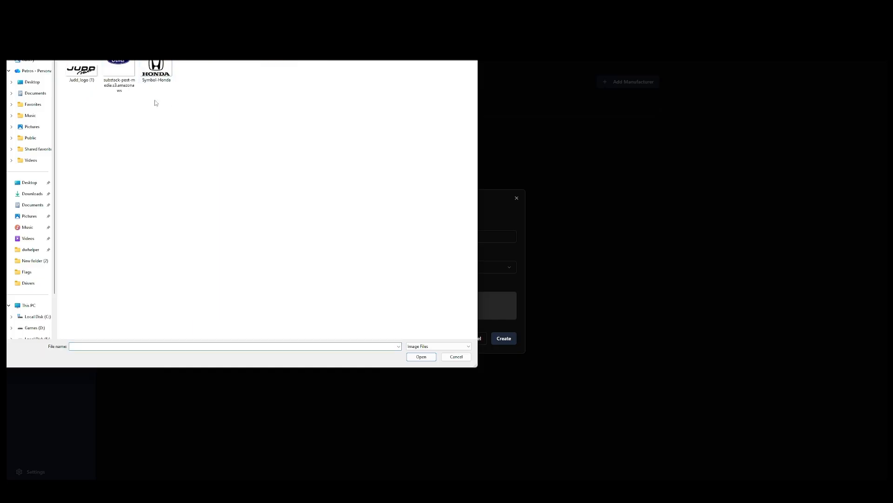
{"action": "double_click", "coordinate": [86, 74]}
{"action": "left_click", "coordinate": [404, 237]}
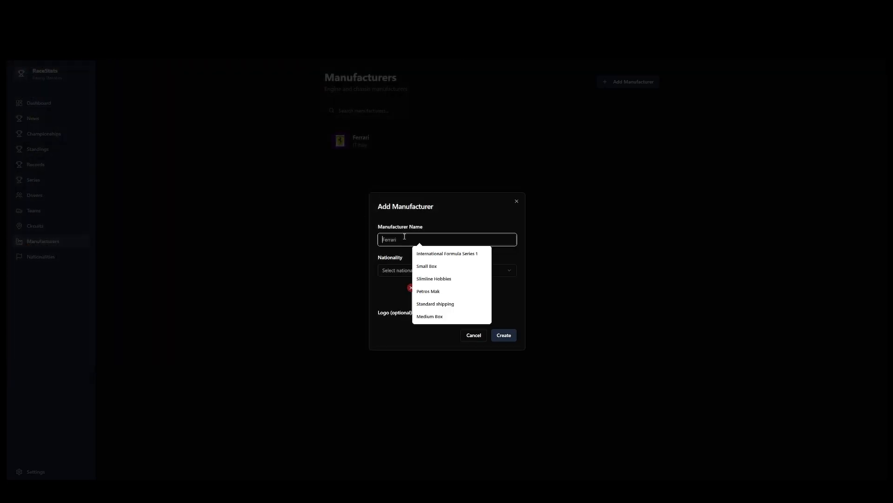
{"action": "type", "text": "Judd"}
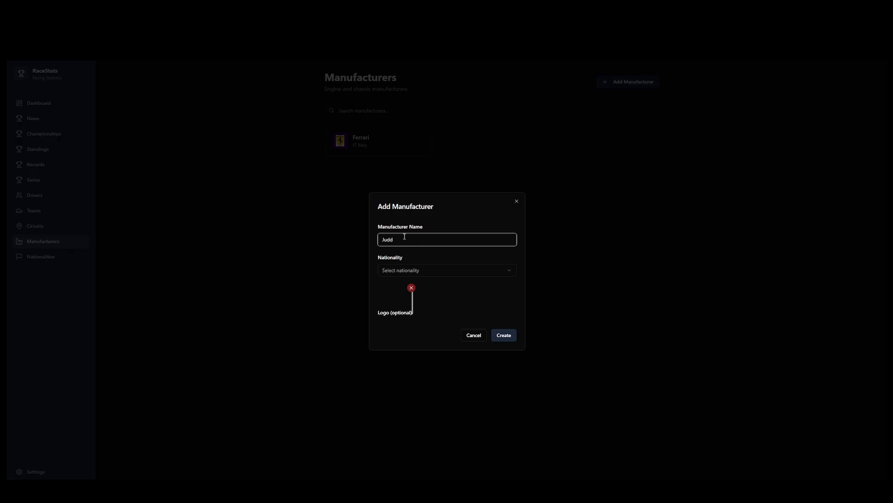
{"action": "left_click", "coordinate": [420, 272]}
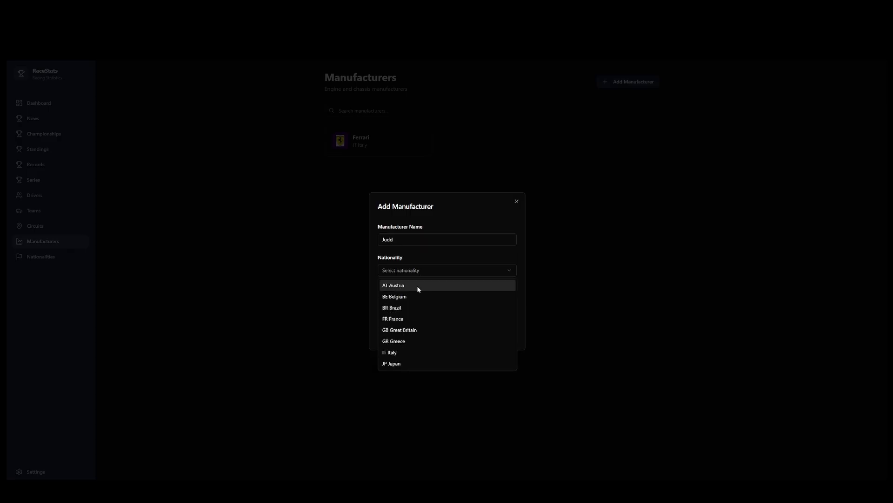
{"action": "left_click", "coordinate": [409, 340]}
{"action": "left_click", "coordinate": [498, 339]}
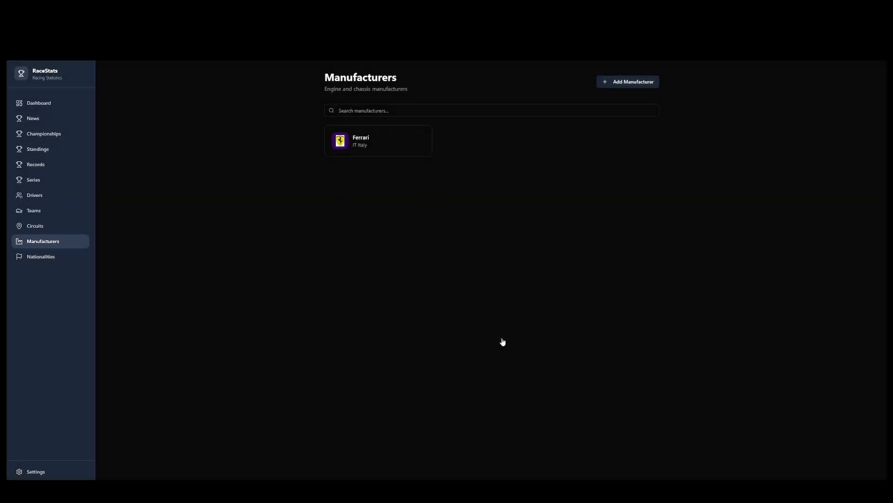
Start a new manufacturer entry with the Ford logo and the name Ford.
{"action": "left_click", "coordinate": [628, 84]}
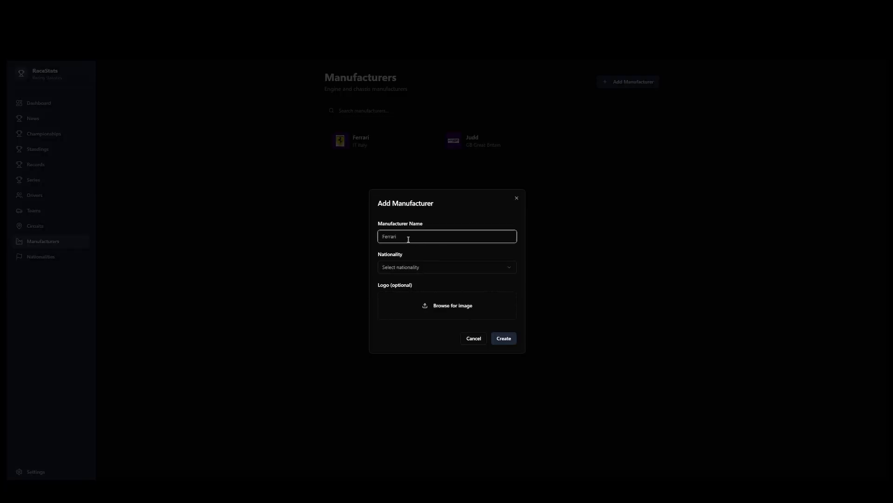
{"action": "left_click", "coordinate": [412, 303]}
{"action": "double_click", "coordinate": [120, 69]}
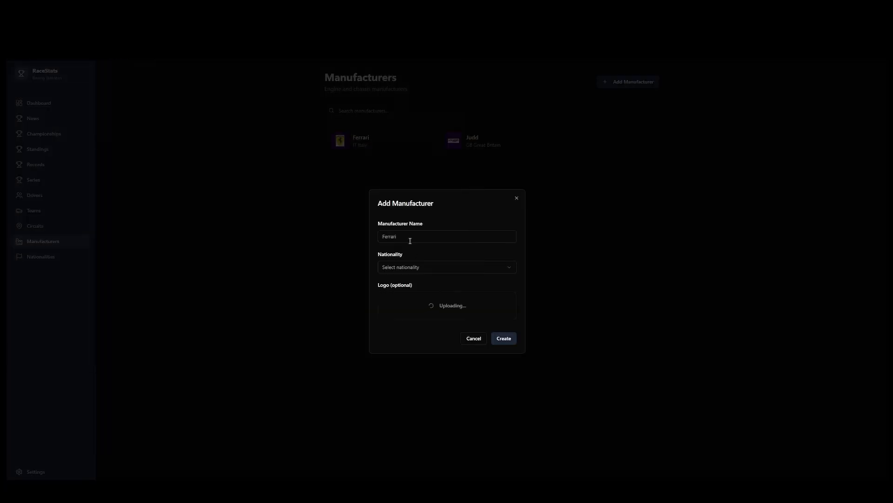
{"action": "left_click", "coordinate": [408, 237]}
{"action": "type", "text": "F"}
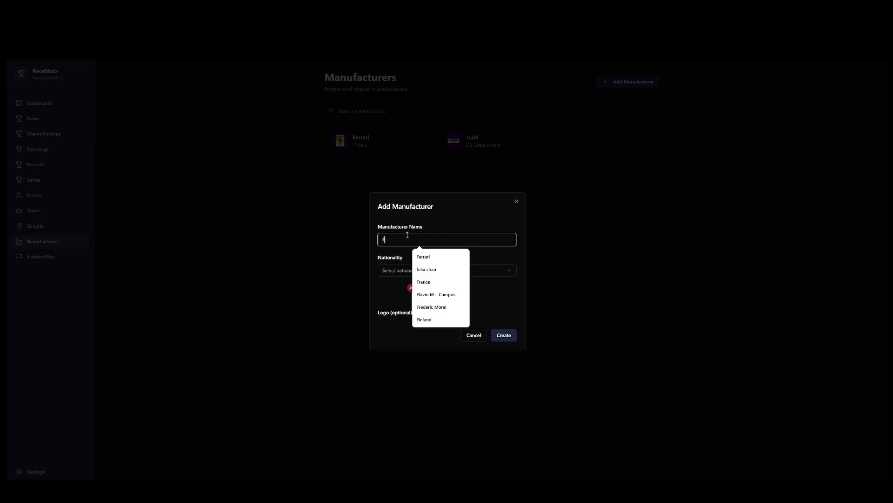
{"action": "type", "text": "ord"}
{"action": "key", "text": "Tab"}
{"action": "left_click", "coordinate": [403, 270]}
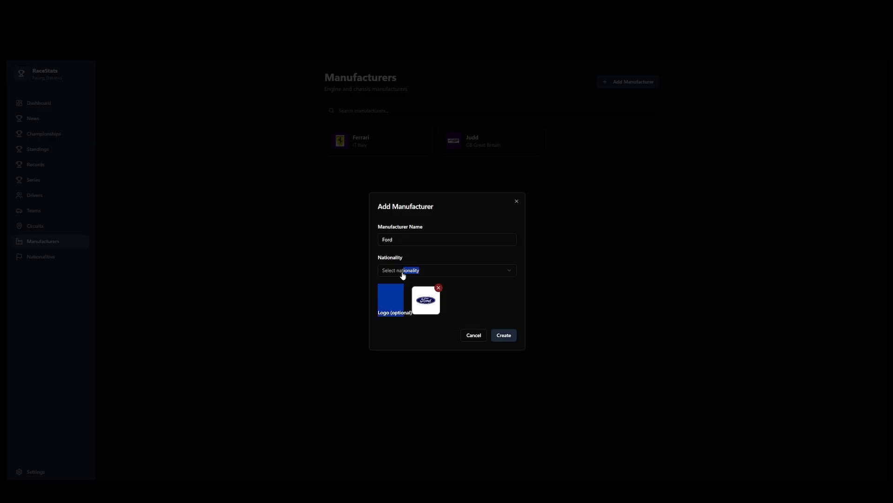
{"action": "left_click", "coordinate": [281, 297]}
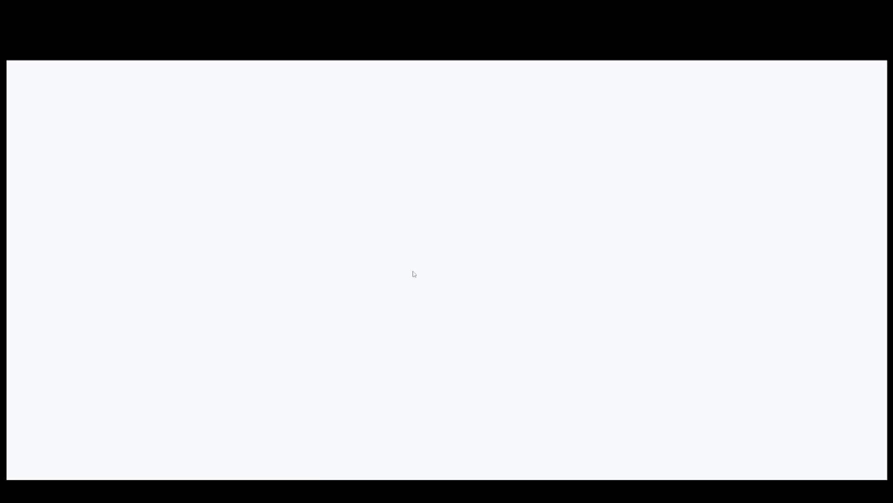
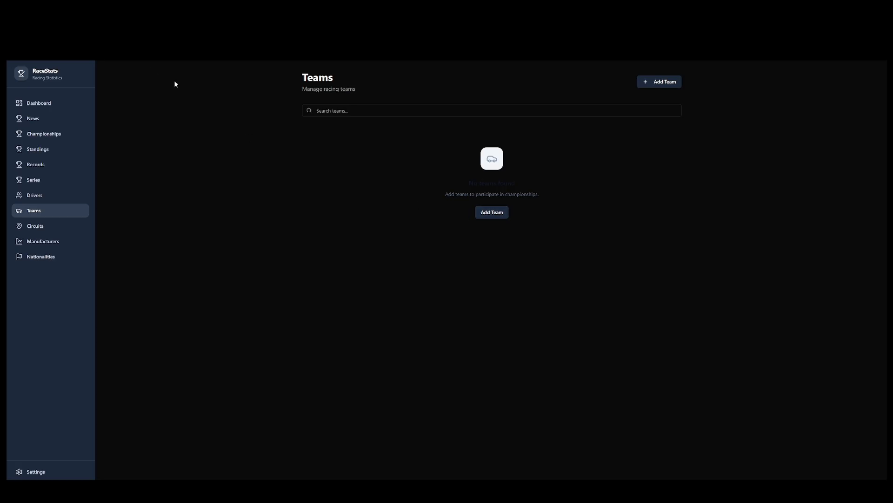
Add a new nationality named United States with country code USA.
{"action": "key", "text": "alt+Left"}
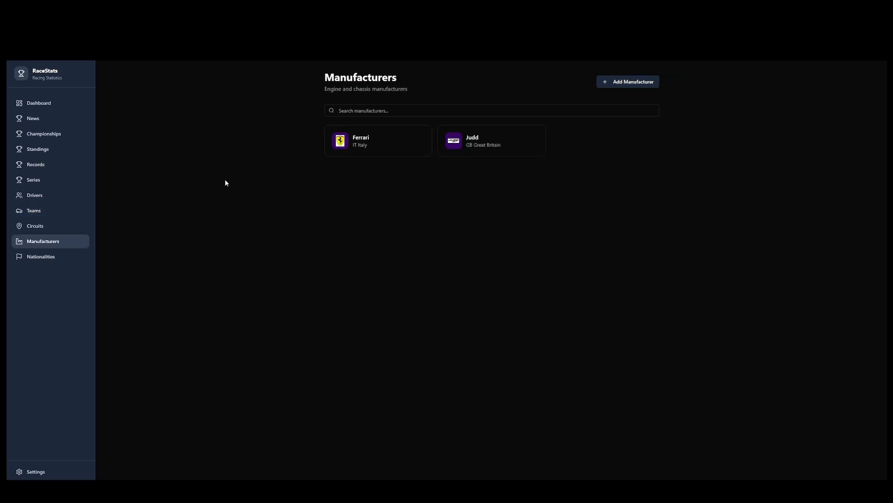
{"action": "key", "text": "alt+Right"}
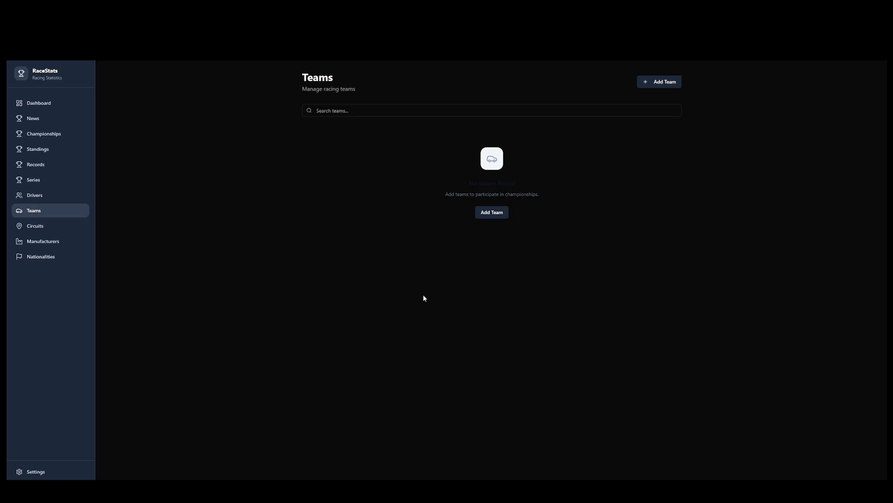
{"action": "left_click", "coordinate": [41, 257]}
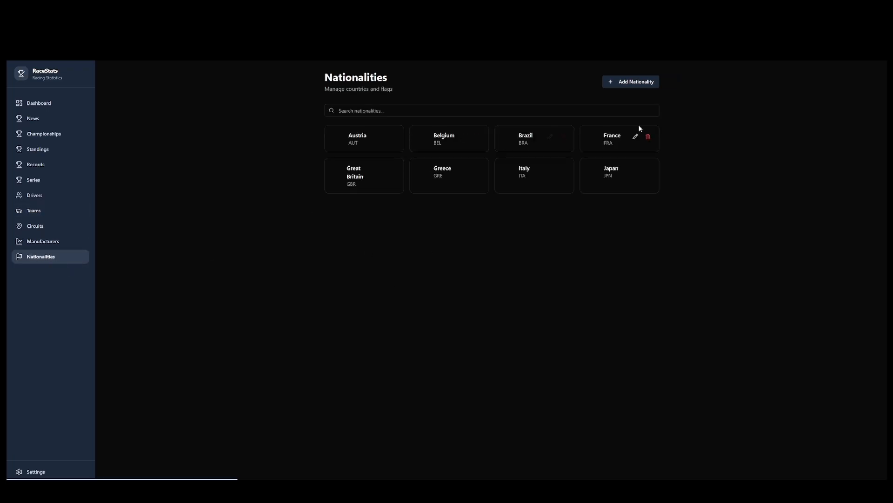
{"action": "left_click", "coordinate": [637, 85]}
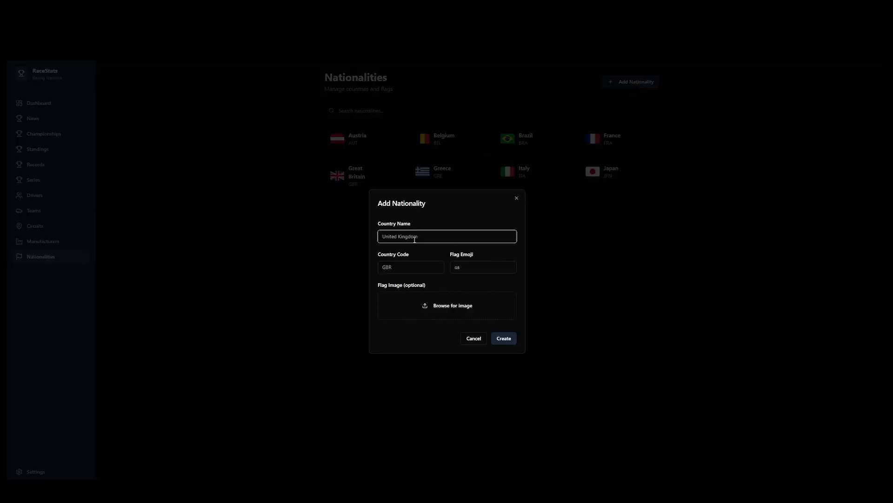
{"action": "type", "text": "Un"}
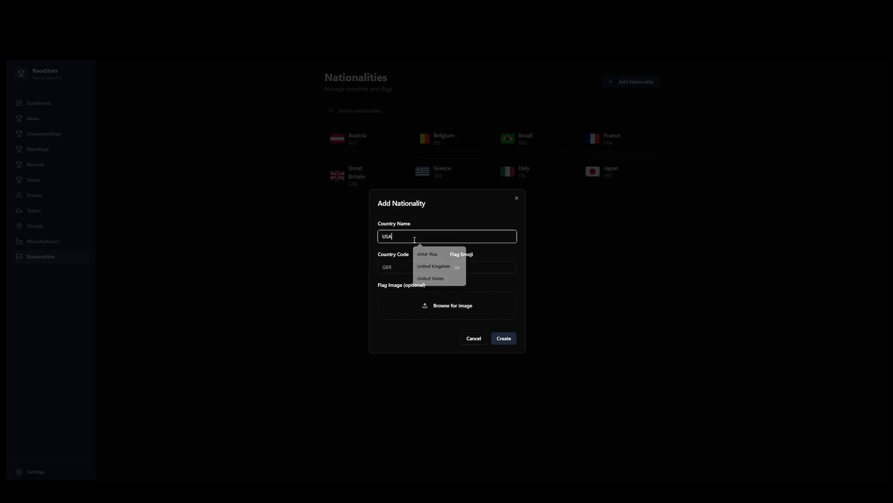
{"action": "type", "text": "ited"}
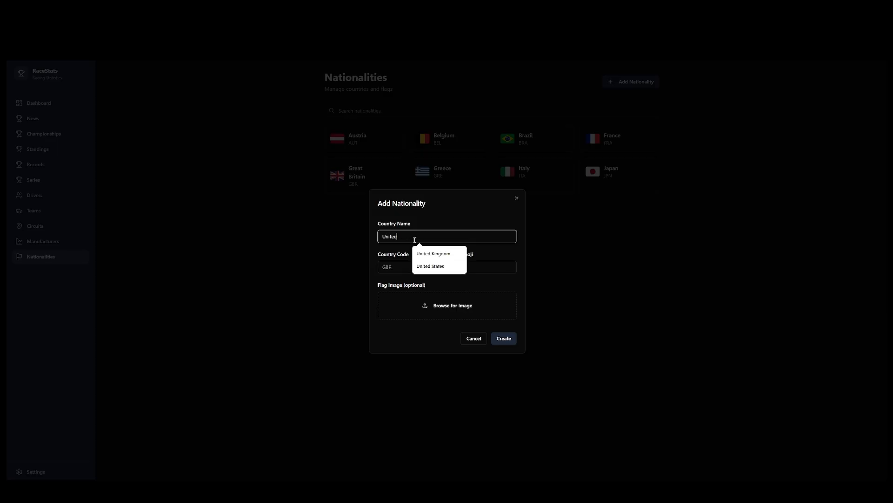
{"action": "type", "text": " States"}
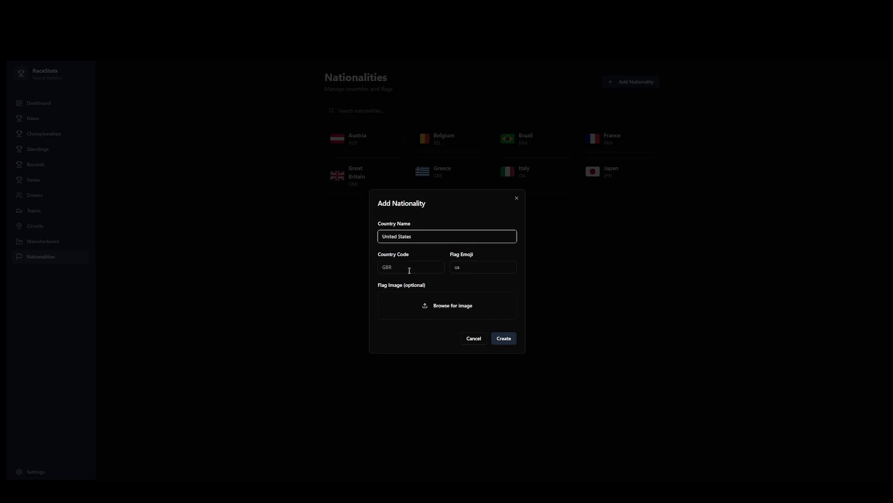
{"action": "left_click", "coordinate": [410, 270]}
{"action": "type", "text": "USA"}
{"action": "key", "text": "Tab"}
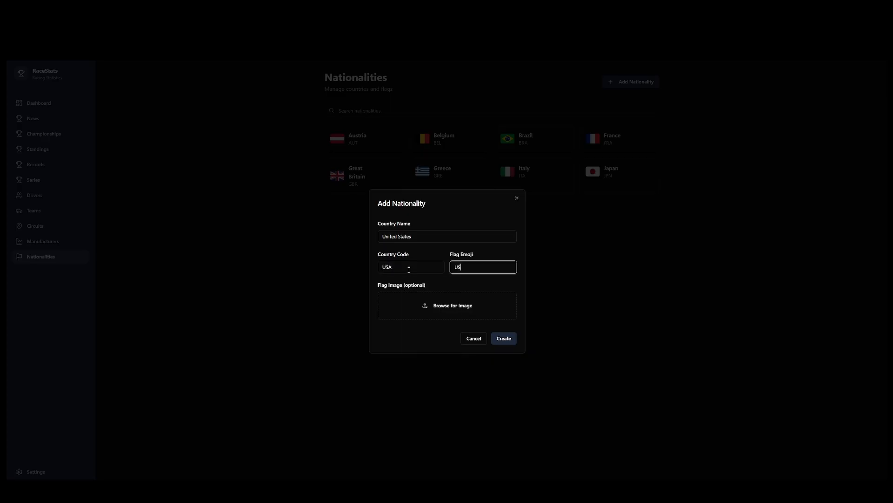
Attach the us flag image from the Flags folder to the nationality.
{"action": "left_click", "coordinate": [446, 304]}
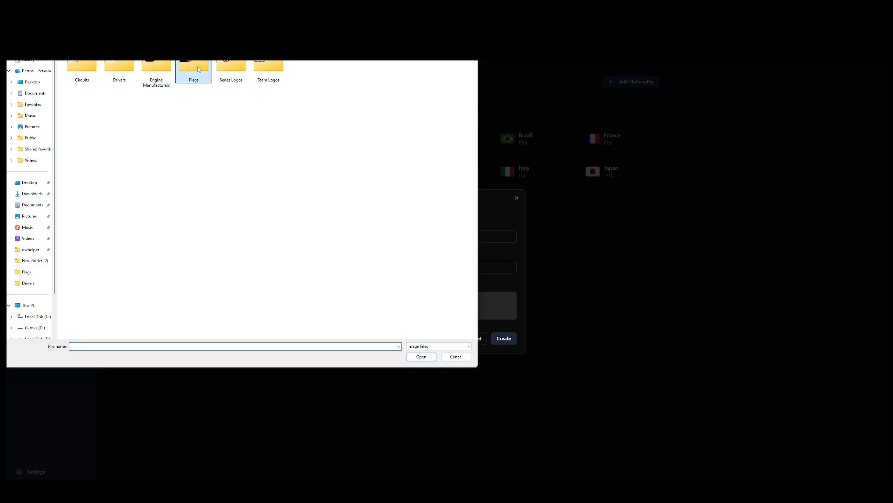
{"action": "double_click", "coordinate": [193, 70]}
{"action": "scroll", "coordinate": [223, 264], "scroll_direction": "down", "scroll_amount": 10}
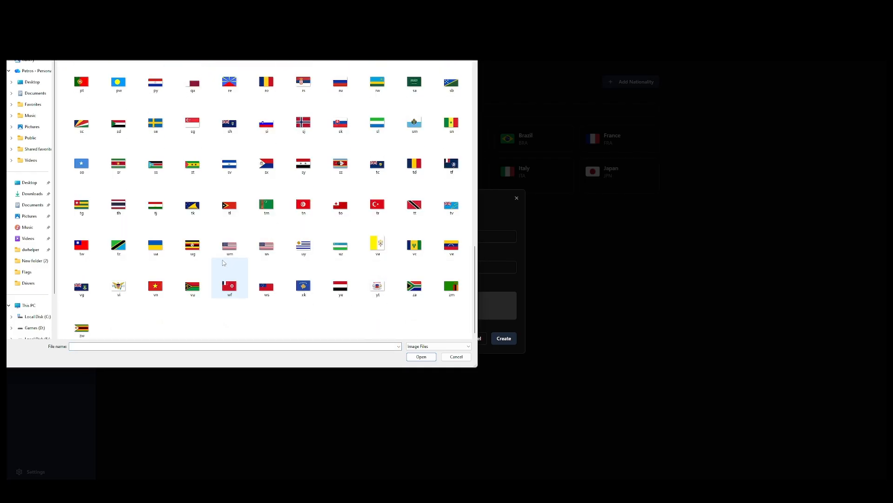
{"action": "double_click", "coordinate": [267, 247]}
Save United States, then create manufacturer Ford with its logo and United States nationality.
{"action": "left_click", "coordinate": [503, 336]}
{"action": "left_click", "coordinate": [52, 242]}
{"action": "left_click", "coordinate": [628, 82]}
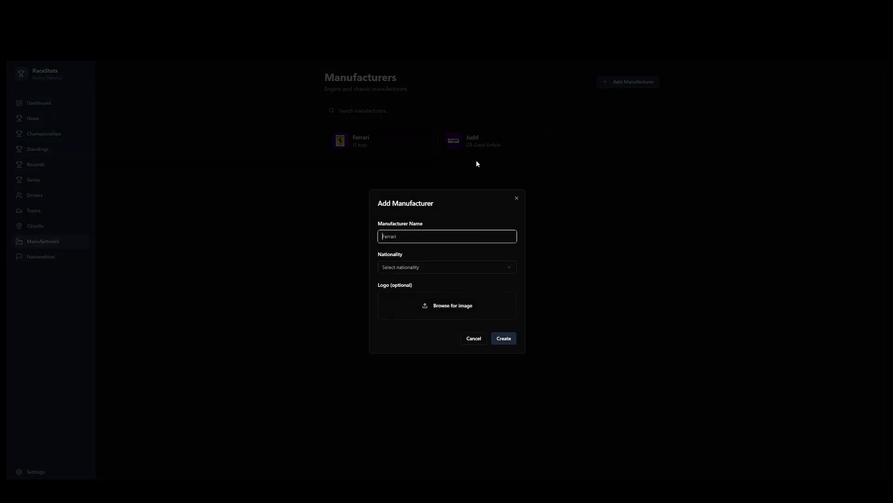
{"action": "type", "text": "Audi"}
{"action": "left_click", "coordinate": [436, 306]}
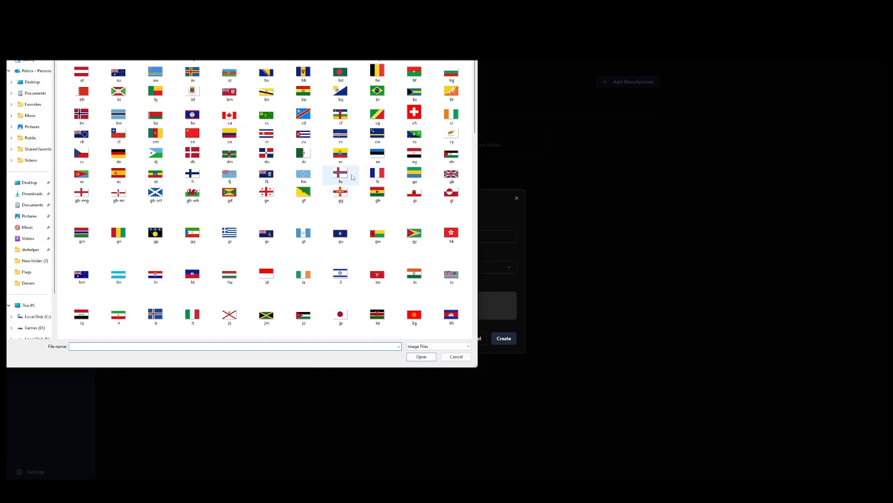
{"action": "scroll", "coordinate": [299, 233], "scroll_direction": "down", "scroll_amount": 10}
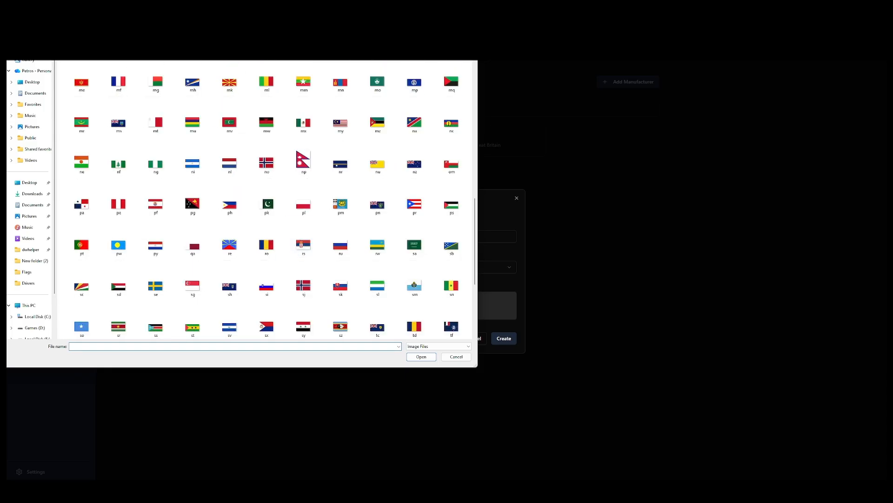
{"action": "key", "text": "alt+Up"}
{"action": "double_click", "coordinate": [156, 64]}
{"action": "double_click", "coordinate": [117, 75]}
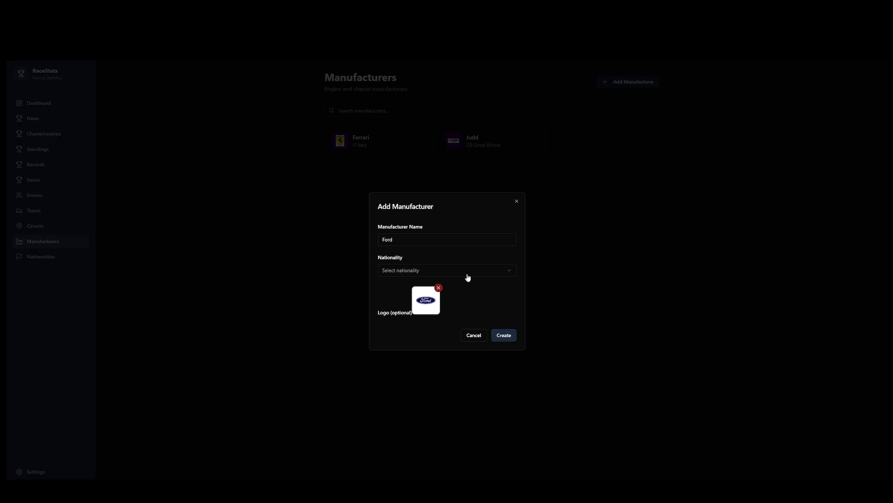
{"action": "left_click", "coordinate": [466, 274]}
{"action": "left_click", "coordinate": [430, 374]}
{"action": "left_click", "coordinate": [505, 335]}
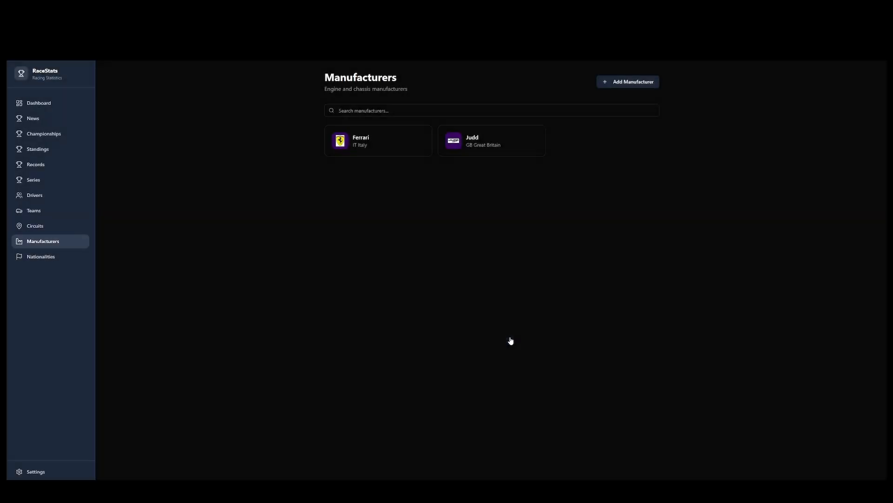
Create manufacturer Honda with Japan nationality and the Honda logo.
{"action": "left_click", "coordinate": [622, 82]}
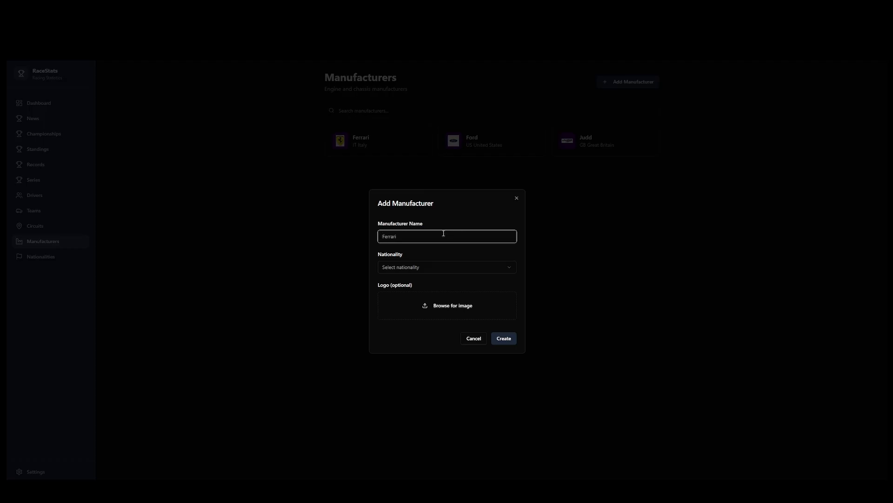
{"action": "type", "text": "Honda"}
{"action": "key", "text": "Tab"}
{"action": "key", "text": "j"}
{"action": "key", "text": "Tab"}
{"action": "left_click", "coordinate": [442, 309]}
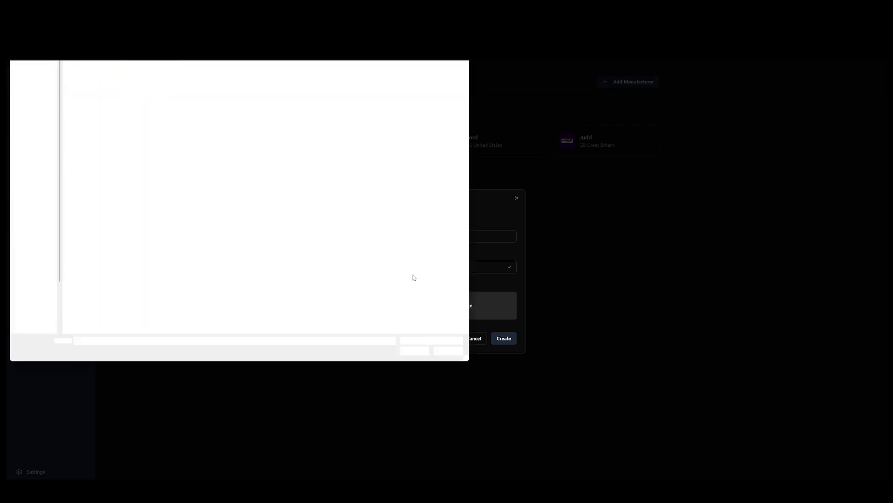
{"action": "left_click", "coordinate": [157, 75]}
{"action": "double_click", "coordinate": [157, 75]}
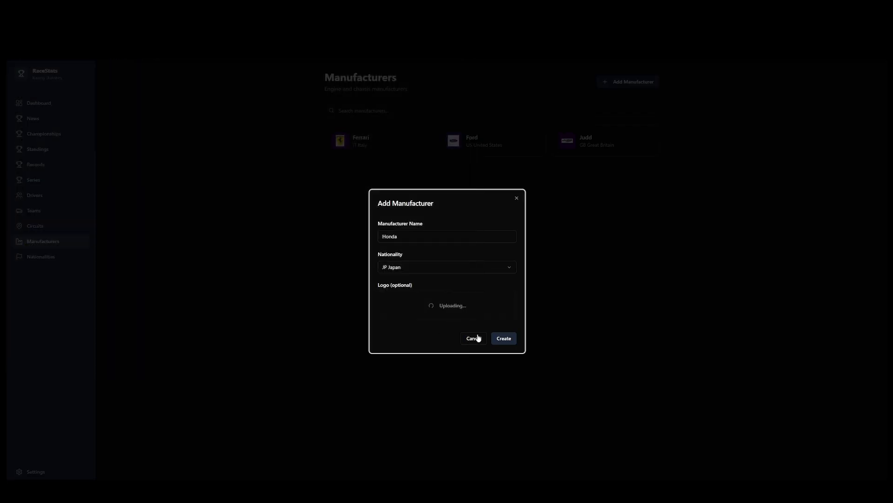
{"action": "left_click", "coordinate": [505, 336]}
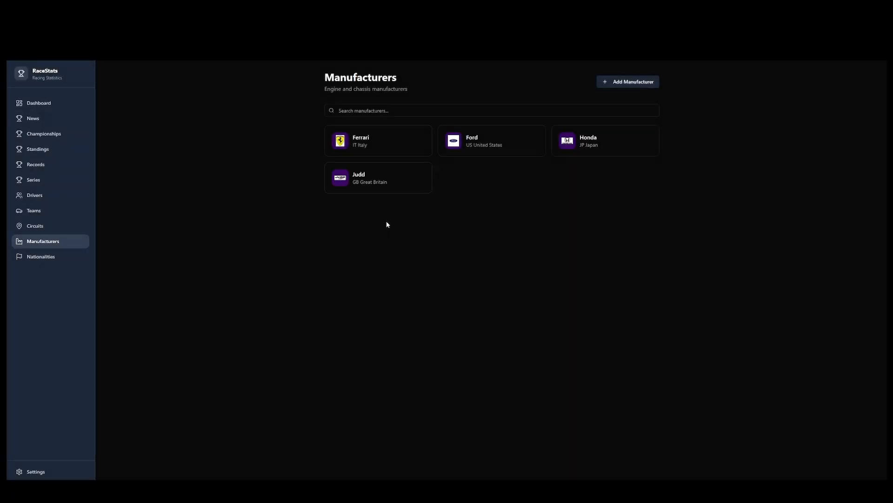
{"action": "left_click", "coordinate": [41, 212]}
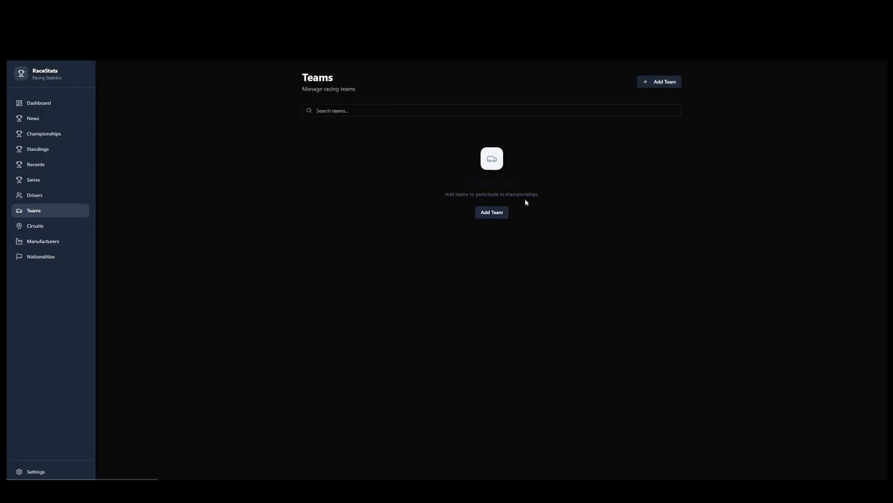
Start a Ferrari team with Ferrari as manufacturer and Italy nationality.
{"action": "left_click", "coordinate": [500, 212]}
{"action": "type", "text": "Ferrari"}
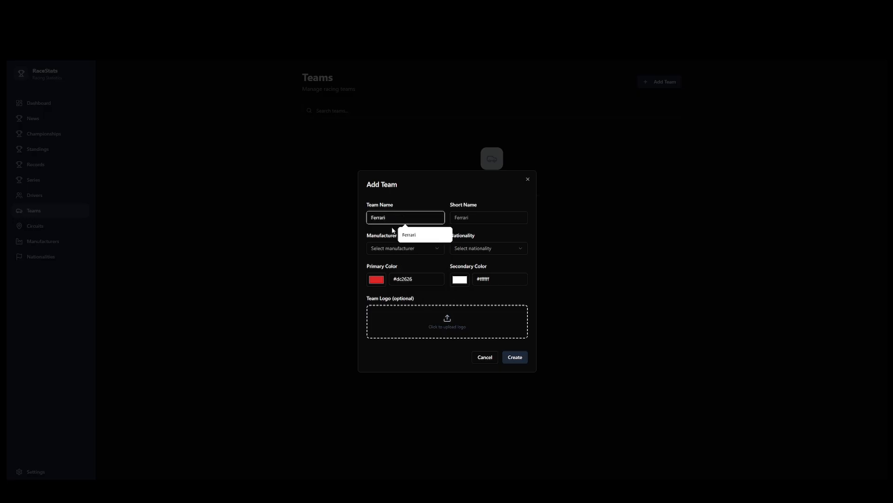
{"action": "left_click", "coordinate": [466, 218]}
{"action": "type", "text": "Ferra"}
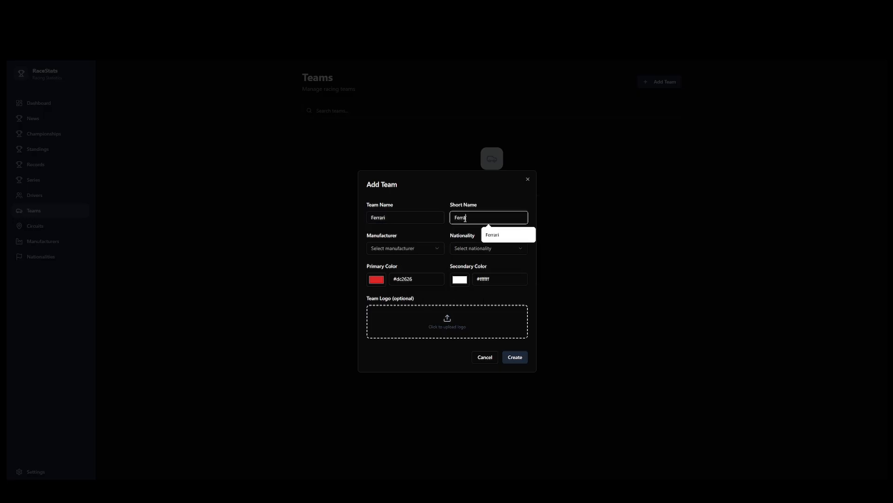
{"action": "left_click", "coordinate": [406, 248]}
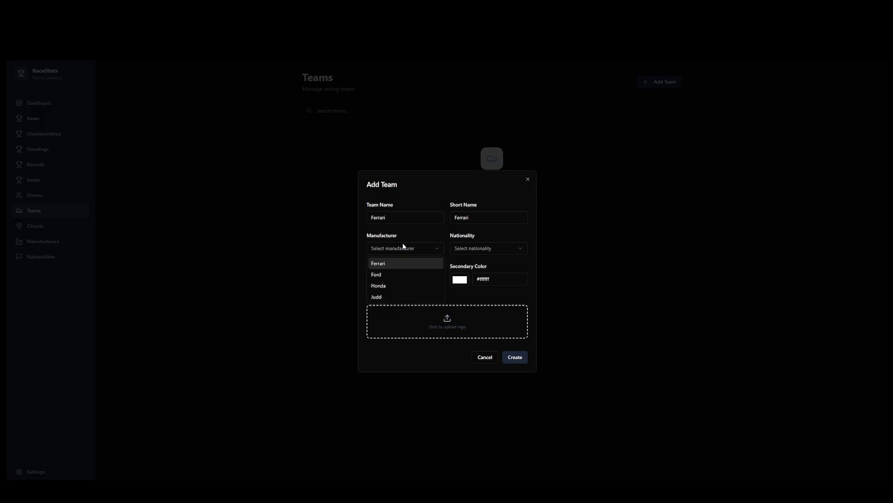
{"action": "left_click", "coordinate": [384, 263]}
{"action": "left_click", "coordinate": [493, 249]}
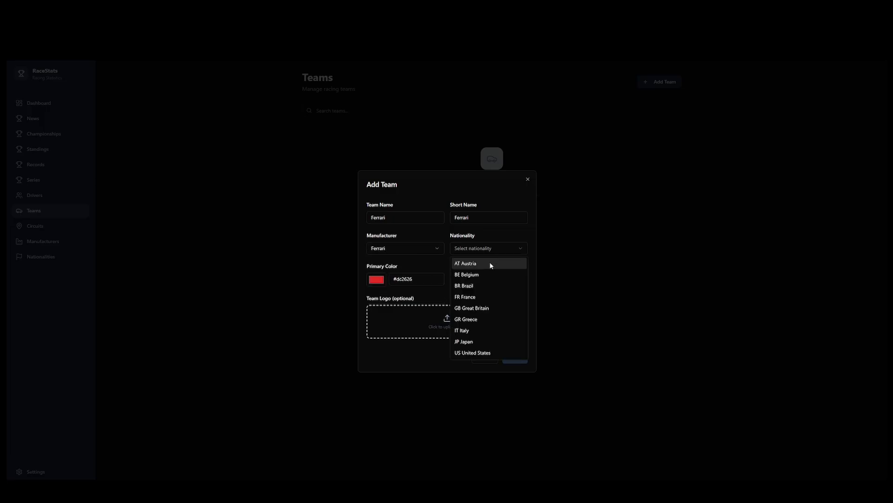
{"action": "left_click", "coordinate": [465, 331]}
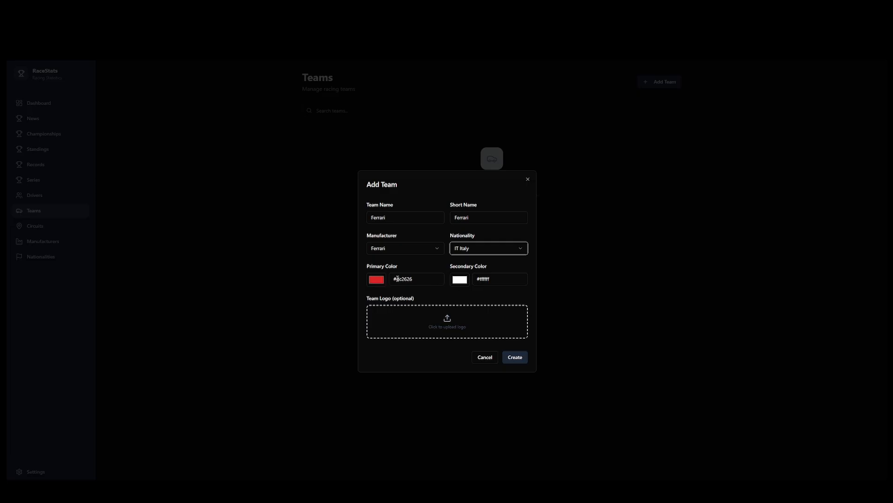
Attach the Ferrari logo from Team Logos and create the team.
{"action": "left_click", "coordinate": [453, 325]}
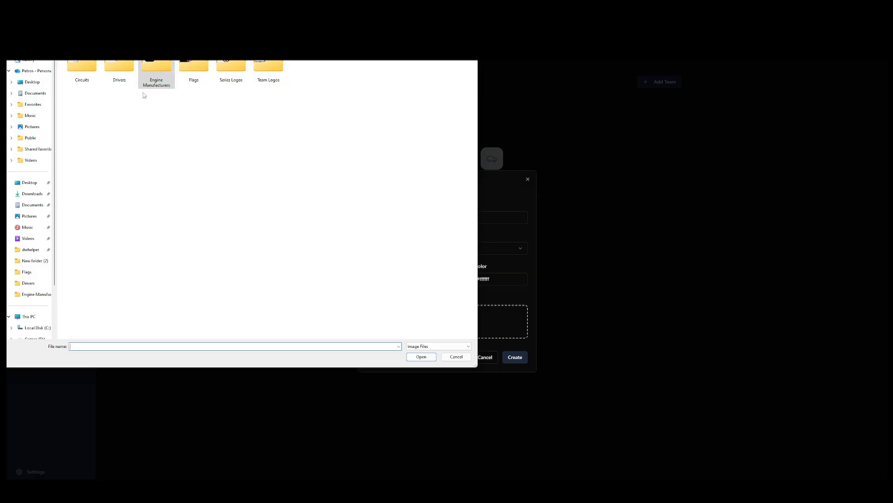
{"action": "double_click", "coordinate": [264, 76]}
{"action": "left_click", "coordinate": [88, 75]}
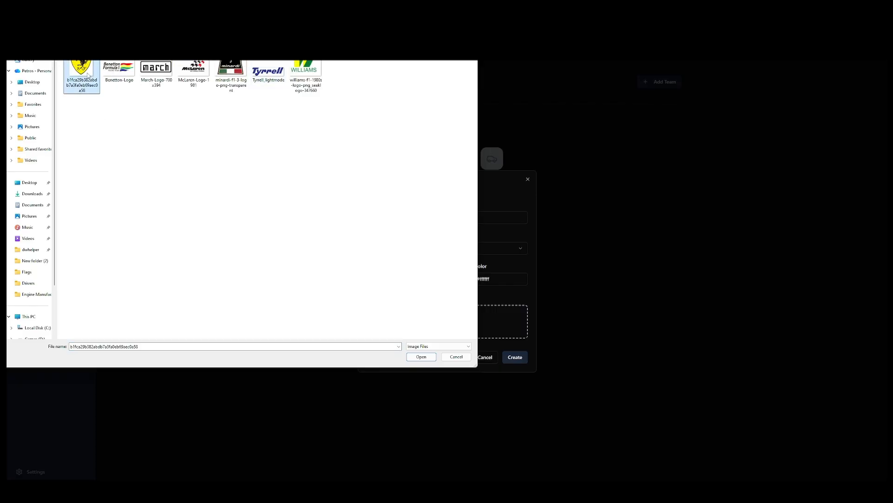
{"action": "double_click", "coordinate": [87, 75]}
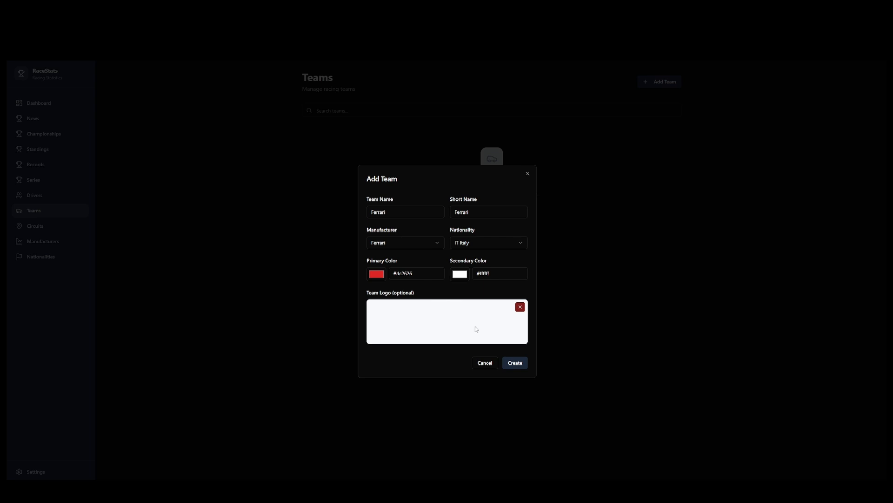
{"action": "left_click", "coordinate": [514, 364]}
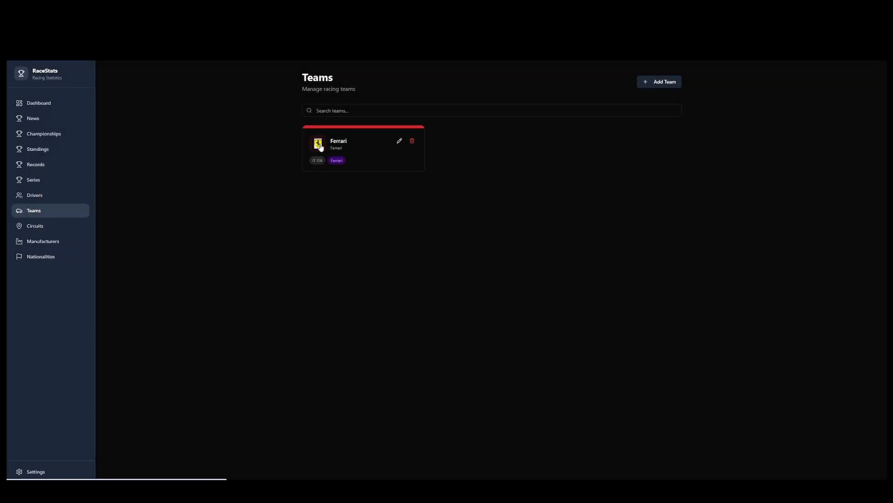
Begin a new team with its logo, named Benetton with short name Benetton.
{"action": "left_click", "coordinate": [663, 84]}
{"action": "left_click", "coordinate": [453, 315]}
{"action": "double_click", "coordinate": [119, 72]}
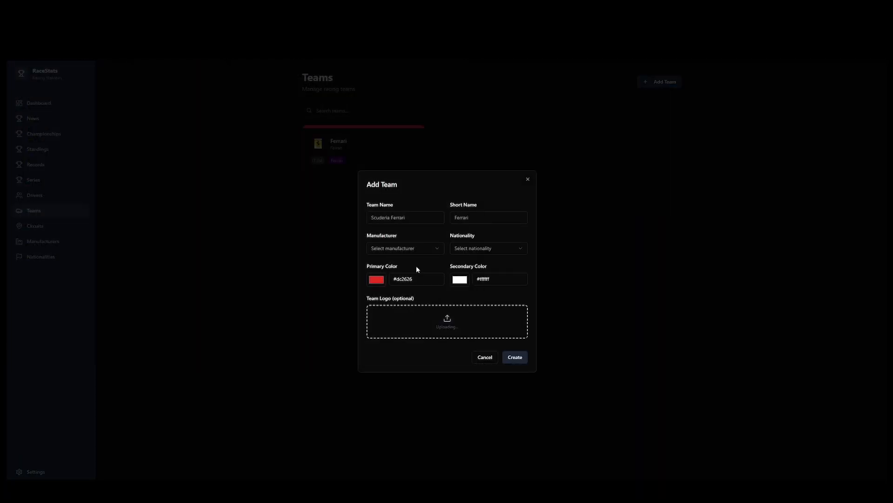
{"action": "left_click", "coordinate": [406, 210]}
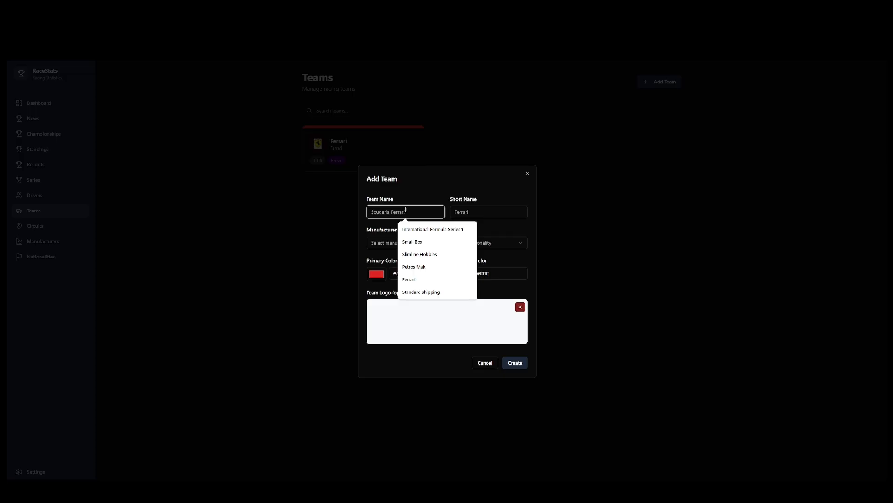
{"action": "key", "text": "ctrl+a"}
{"action": "type", "text": "Benetton"}
{"action": "key", "text": "Tab"}
{"action": "type", "text": "B"}
{"action": "left_click", "coordinate": [508, 231]}
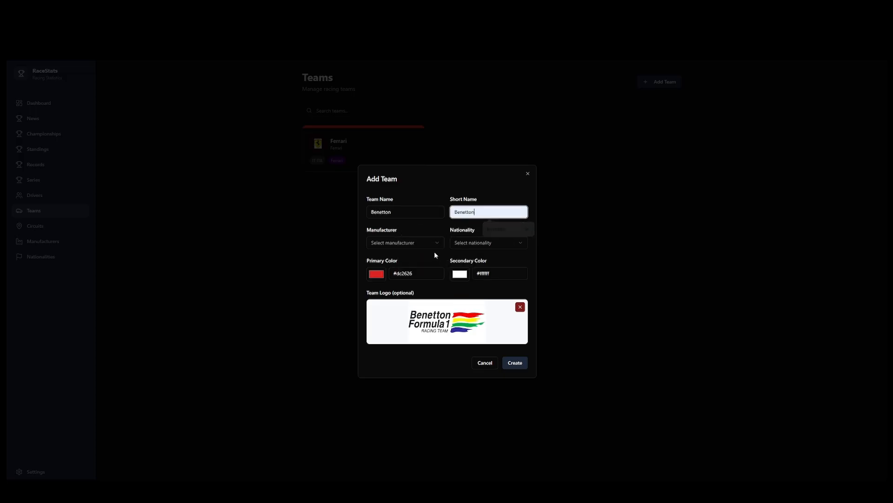
Give Benetton manufacturer Ford and Great Britain nationality, create it, and check its details.
{"action": "left_click", "coordinate": [404, 244]}
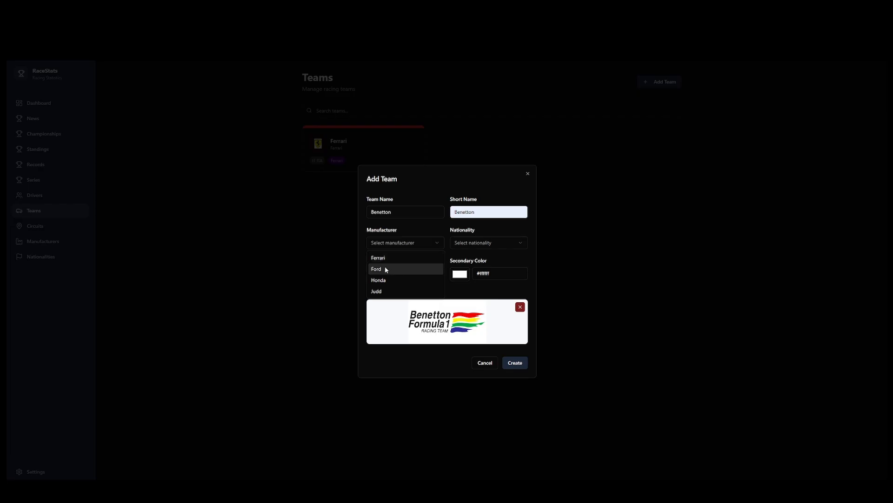
{"action": "left_click", "coordinate": [385, 269]}
{"action": "left_click", "coordinate": [471, 245]}
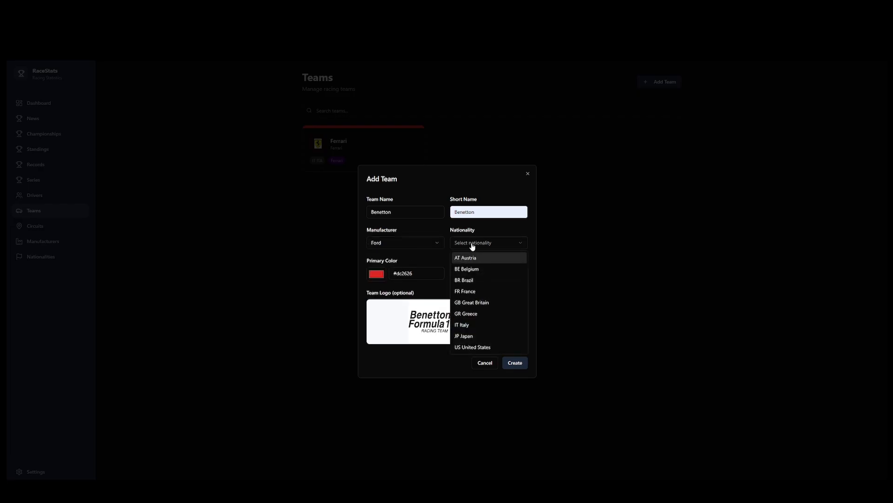
{"action": "left_click", "coordinate": [472, 246]}
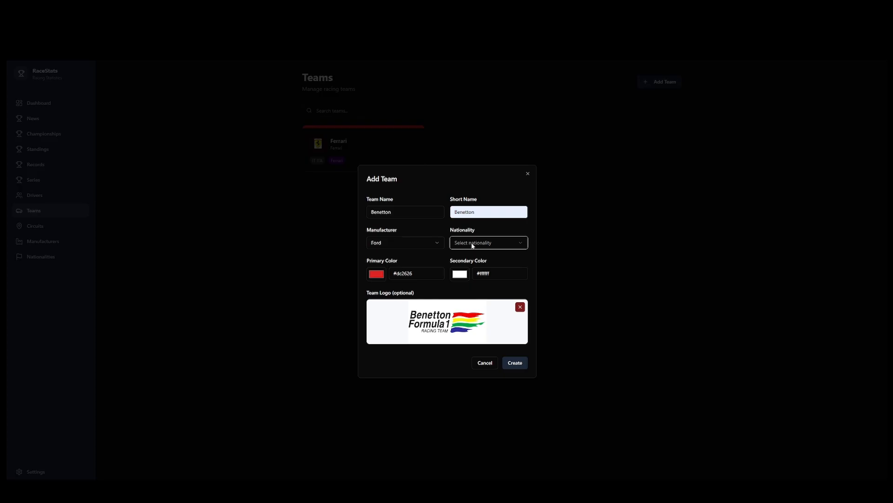
{"action": "left_click", "coordinate": [472, 244]}
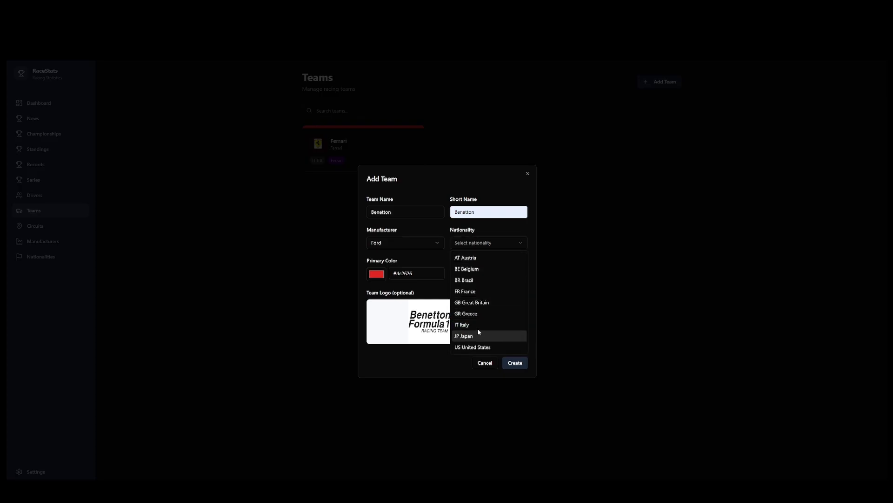
{"action": "left_click", "coordinate": [475, 304]}
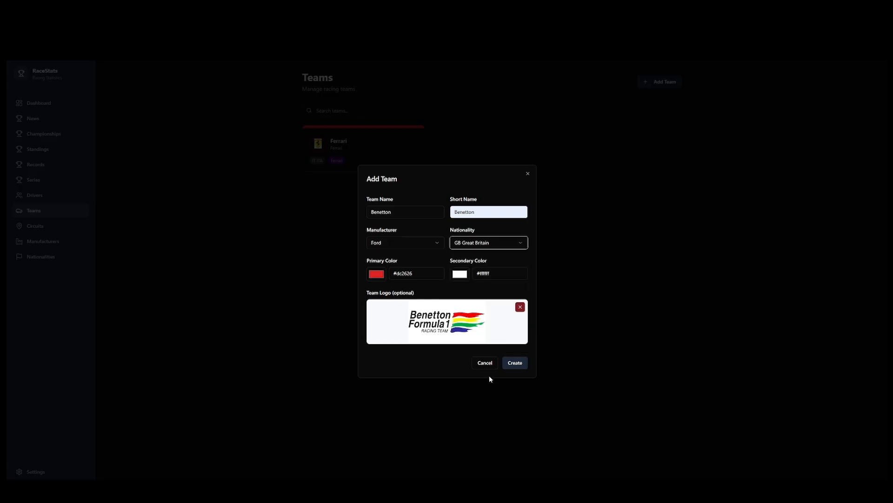
{"action": "left_click", "coordinate": [517, 367]}
{"action": "mouse_move", "coordinate": [502, 149]}
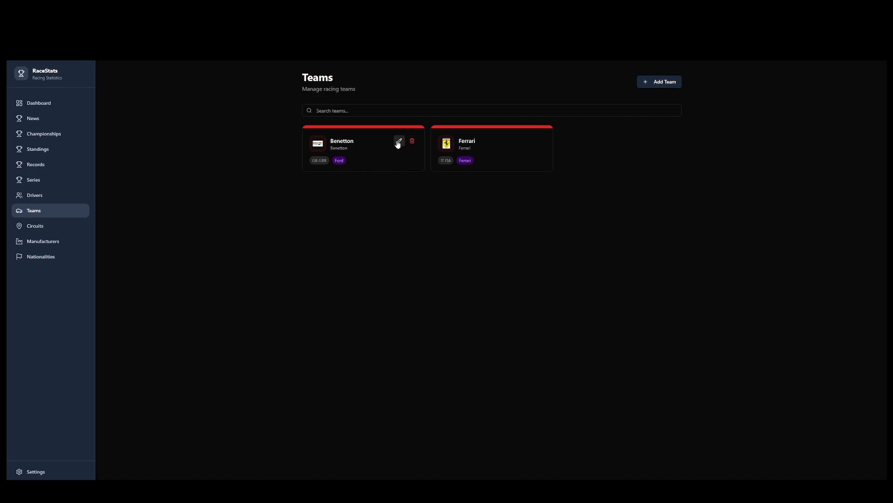
{"action": "left_click", "coordinate": [399, 142]}
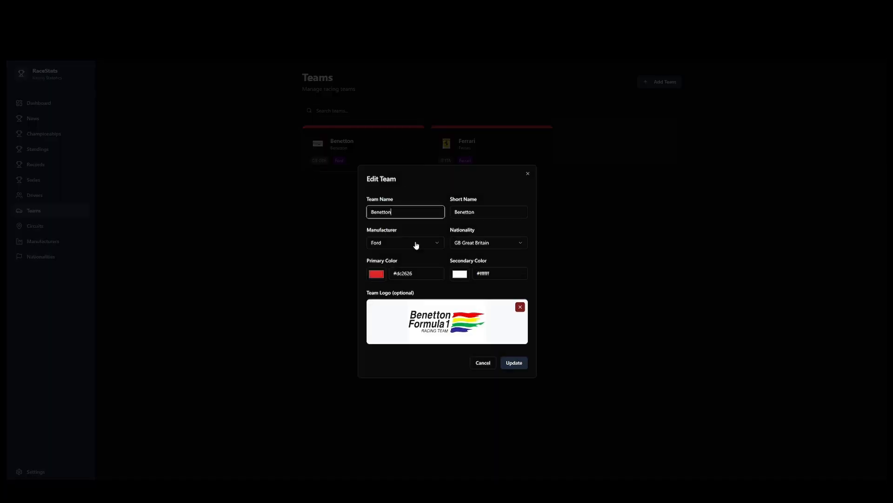
{"action": "left_click", "coordinate": [483, 363]}
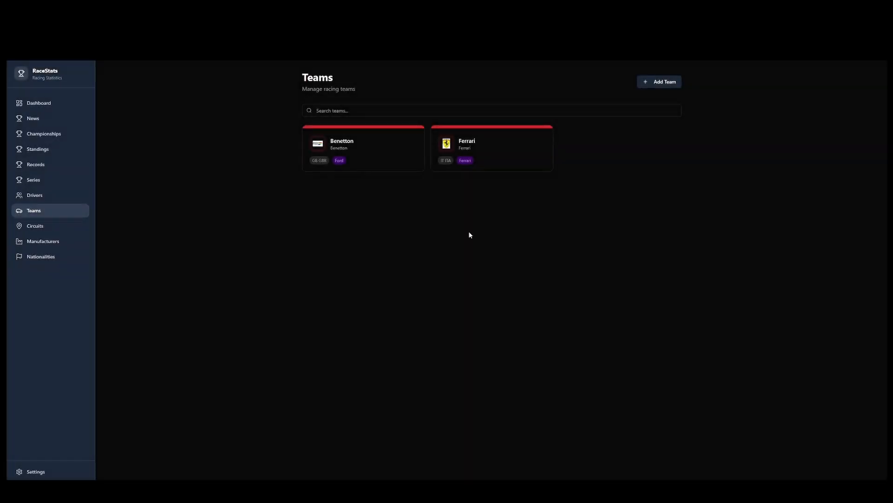
Add a March team with its logo, Judd manufacturer and Great Britain nationality.
{"action": "left_click", "coordinate": [667, 84]}
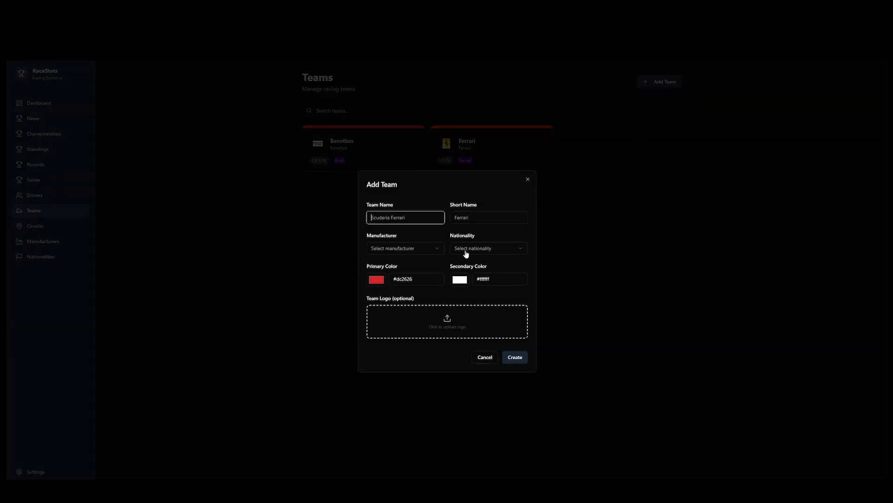
{"action": "left_click", "coordinate": [459, 331]}
{"action": "left_click", "coordinate": [156, 76]}
{"action": "double_click", "coordinate": [156, 75]}
{"action": "left_click", "coordinate": [388, 214]}
{"action": "type", "text": "Ma"}
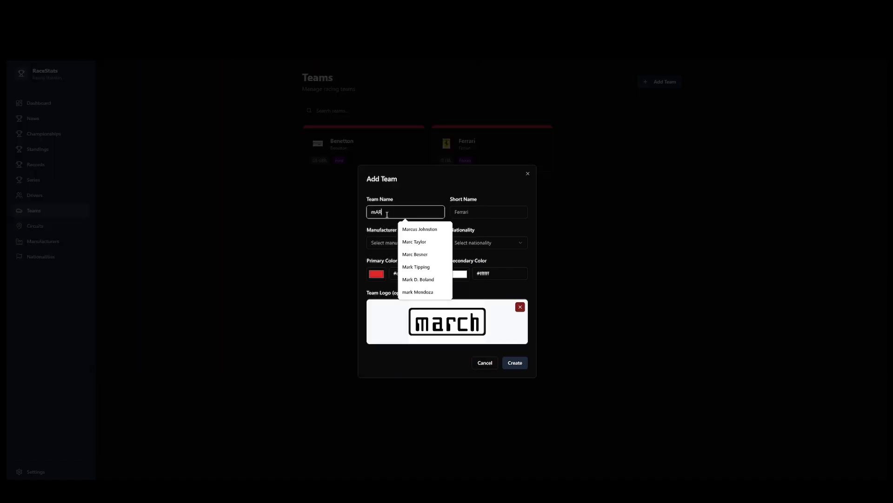
{"action": "type", "text": "rch"}
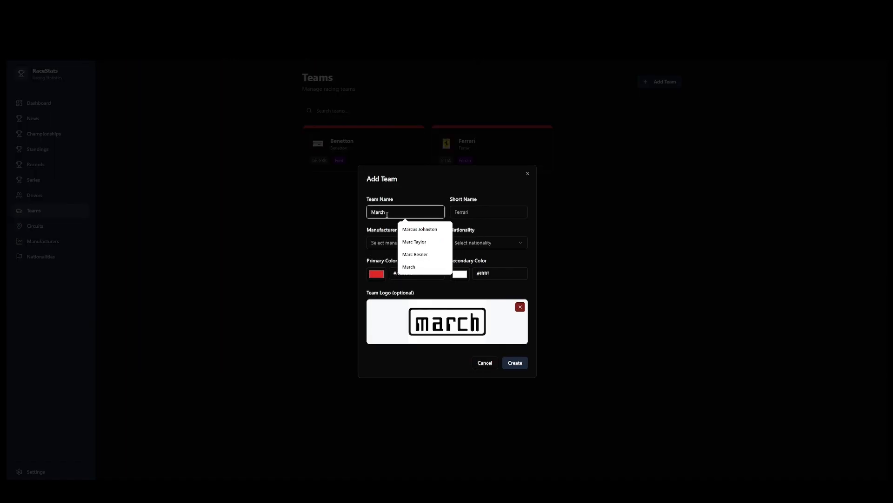
{"action": "left_click", "coordinate": [409, 267]}
{"action": "left_click", "coordinate": [477, 212]}
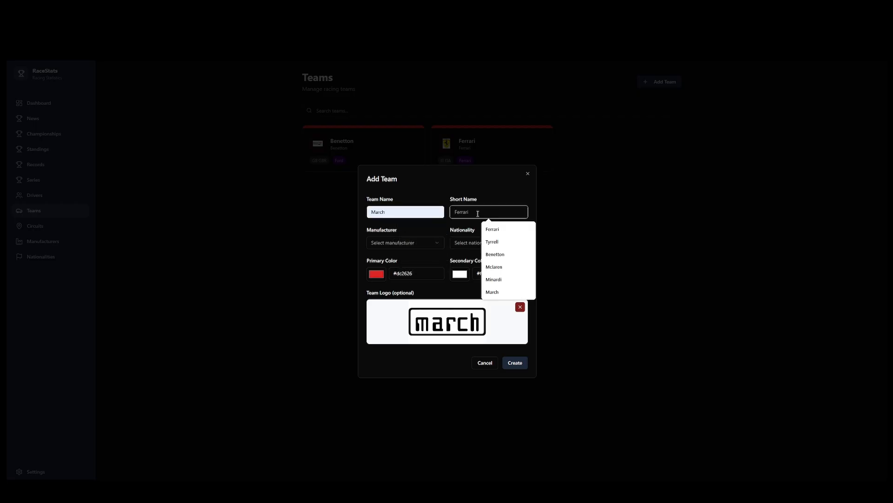
{"action": "left_click", "coordinate": [492, 291]}
{"action": "left_click", "coordinate": [393, 243]}
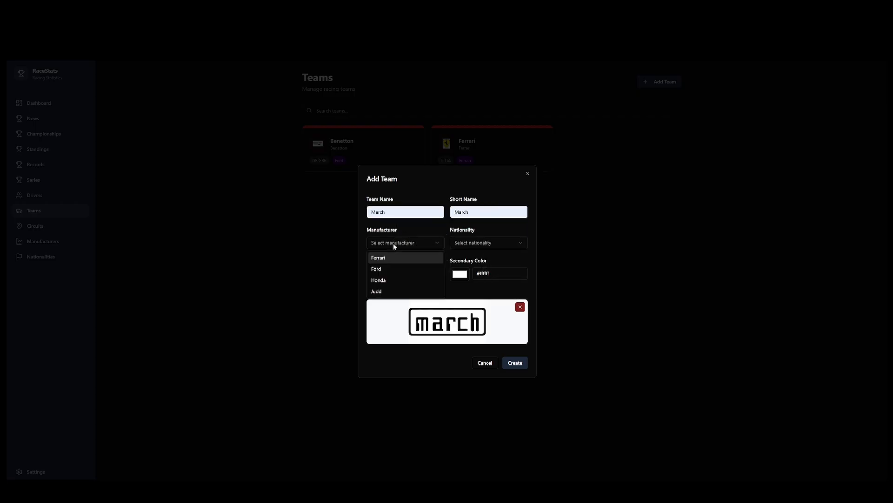
{"action": "left_click", "coordinate": [376, 291]}
{"action": "left_click", "coordinate": [467, 243]}
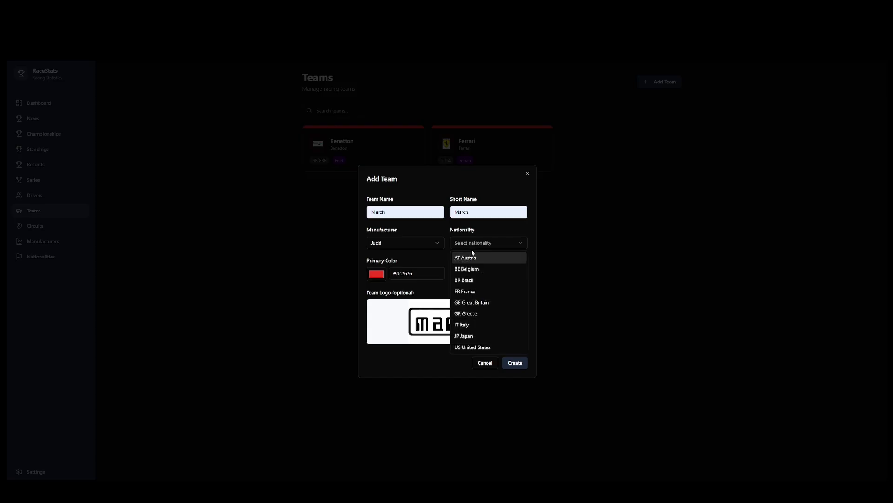
{"action": "left_click", "coordinate": [471, 304]}
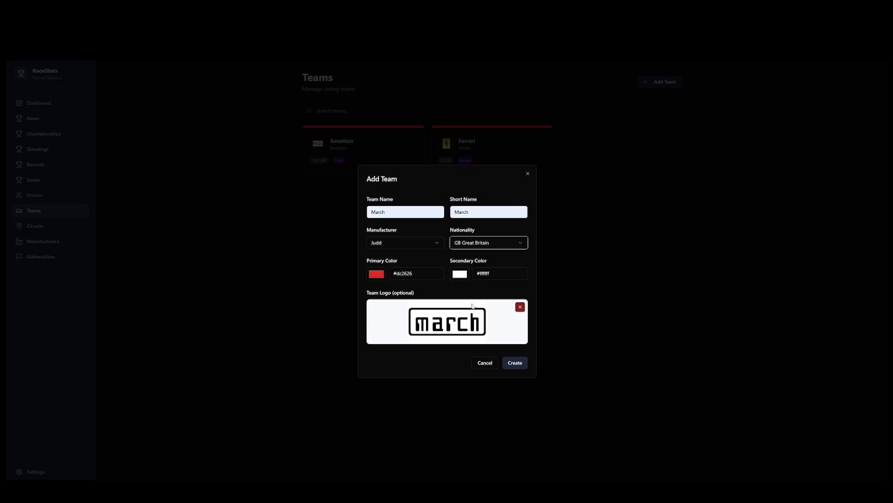
Set March's primary and secondary colours to cyan #24e5ff and create the team.
{"action": "left_click", "coordinate": [377, 273]}
{"action": "left_click", "coordinate": [420, 338]}
{"action": "left_click_drag", "start_coordinate": [415, 305], "coordinate": [436, 284]}
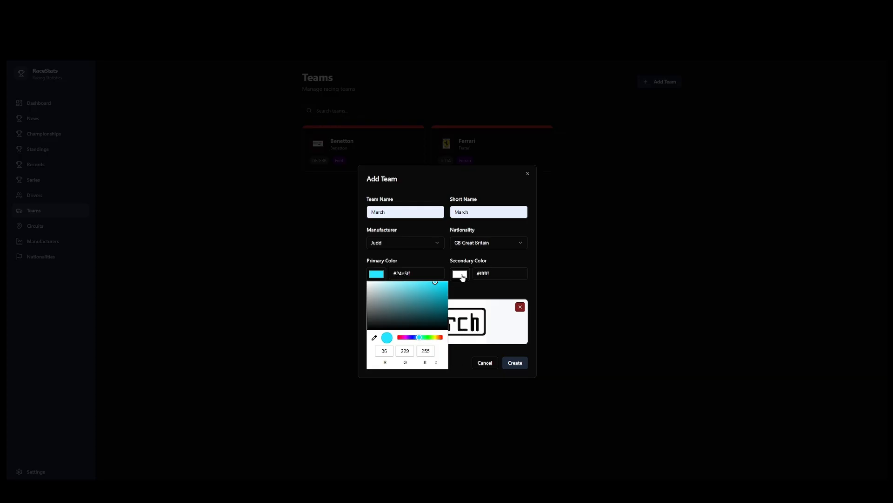
{"action": "left_click", "coordinate": [460, 274]}
{"action": "left_click", "coordinate": [413, 275]}
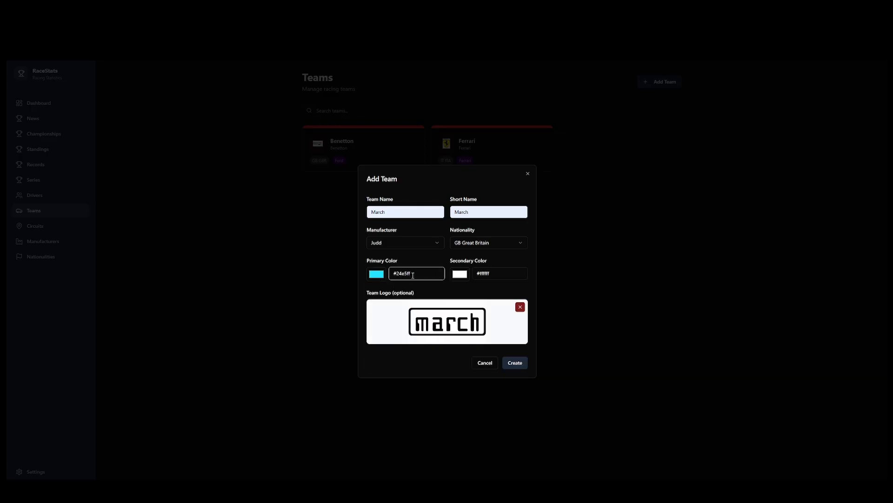
{"action": "left_click", "coordinate": [500, 273]}
{"action": "key", "text": "ctrl+a"}
{"action": "type", "text": "#24e5ff"}
{"action": "left_click", "coordinate": [515, 363]}
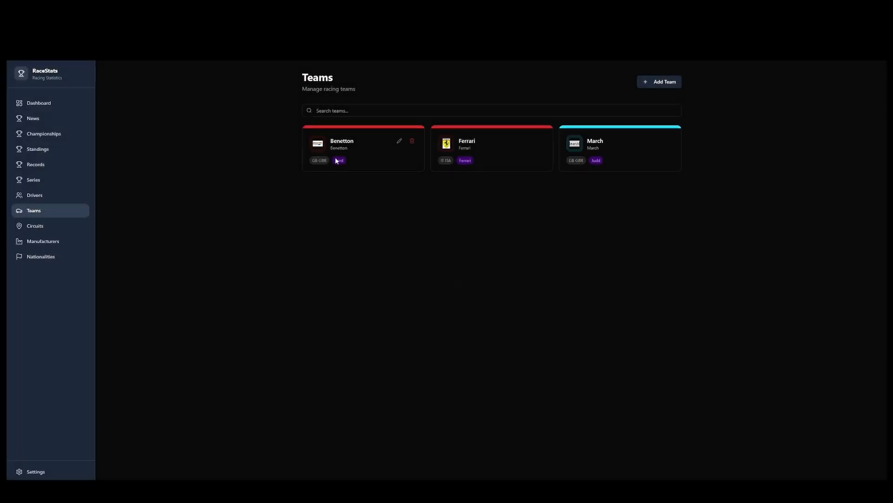
Change both Benetton colours to green #01b23c and update the team.
{"action": "left_click", "coordinate": [400, 141]}
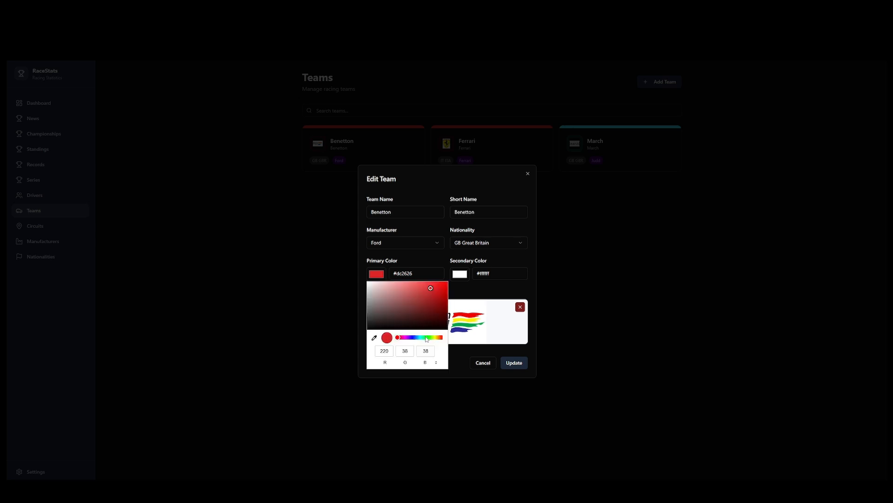
{"action": "left_click", "coordinate": [427, 338]}
{"action": "left_click_drag", "start_coordinate": [432, 288], "coordinate": [448, 297]}
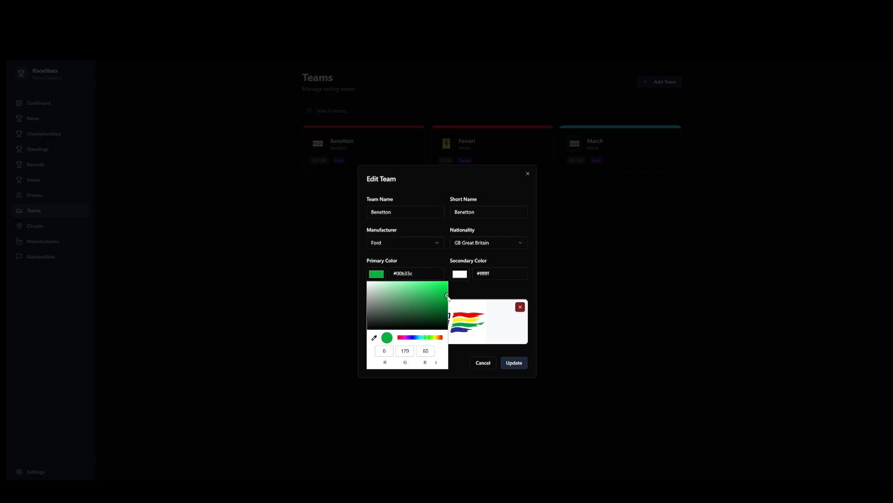
{"action": "left_click", "coordinate": [418, 274]}
{"action": "key", "text": "ctrl+a"}
{"action": "key", "text": "ctrl+c"}
{"action": "left_click", "coordinate": [508, 274]}
{"action": "key", "text": "ctrl+a"}
{"action": "key", "text": "ctrl+v"}
{"action": "left_click", "coordinate": [515, 363]}
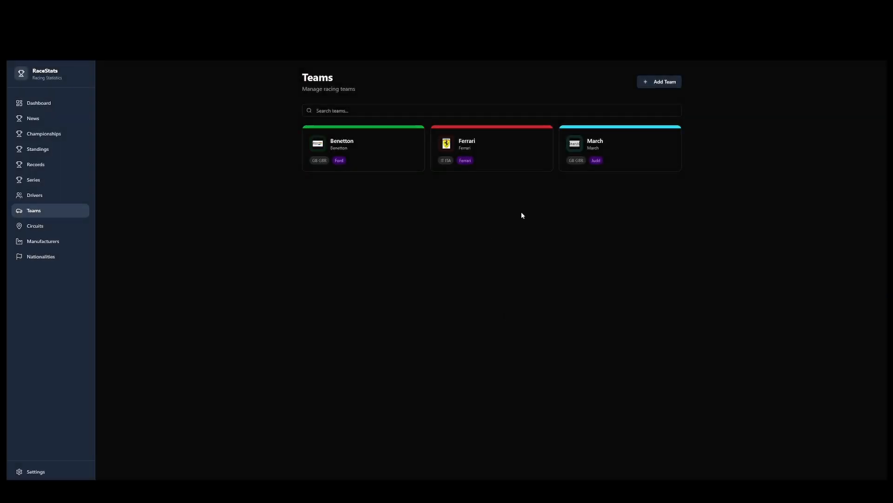
Begin a new team with the McLaren logo, name Mclaren and short name Mclaren.
{"action": "left_click", "coordinate": [655, 82]}
{"action": "left_click", "coordinate": [446, 323]}
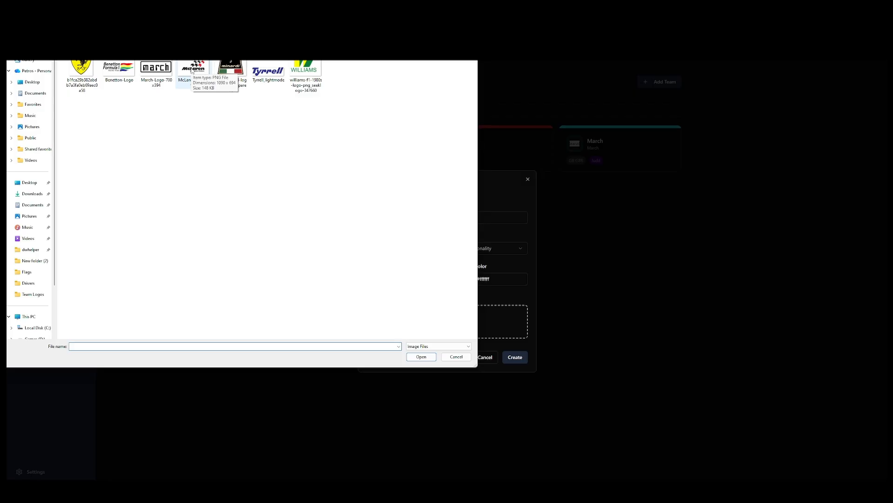
{"action": "double_click", "coordinate": [192, 70]}
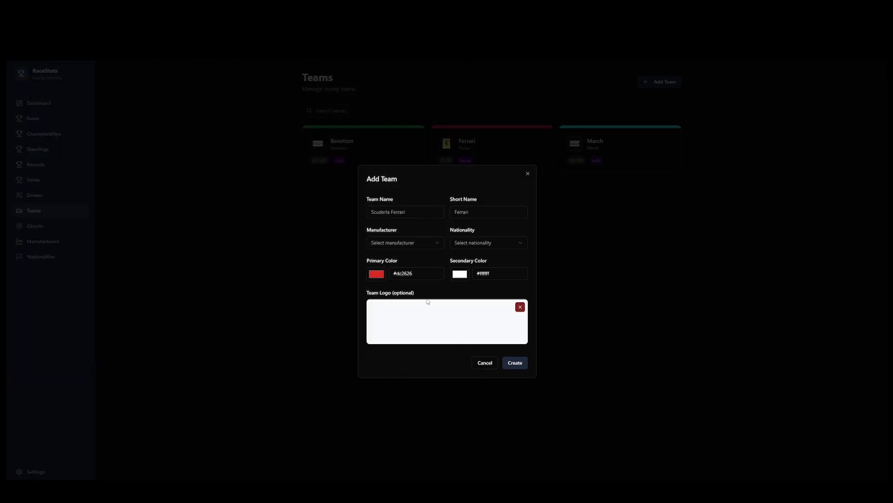
{"action": "left_click", "coordinate": [399, 212]}
{"action": "type", "text": "Mc"}
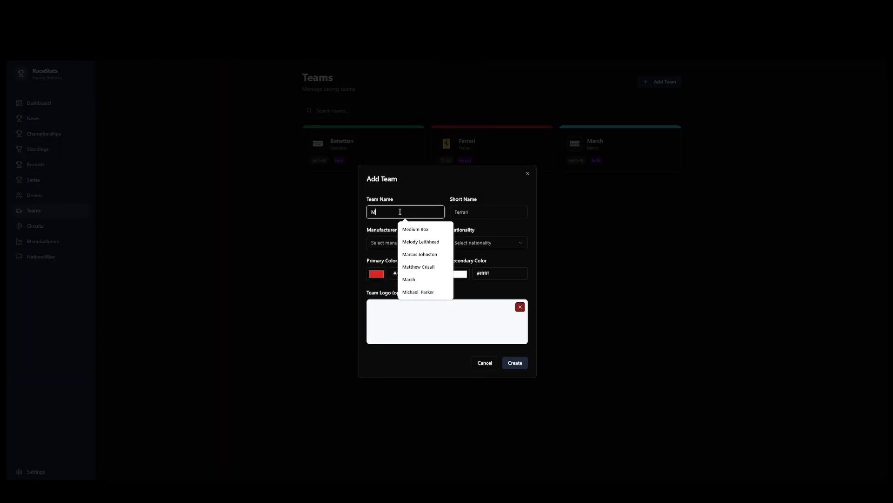
{"action": "left_click", "coordinate": [414, 234]}
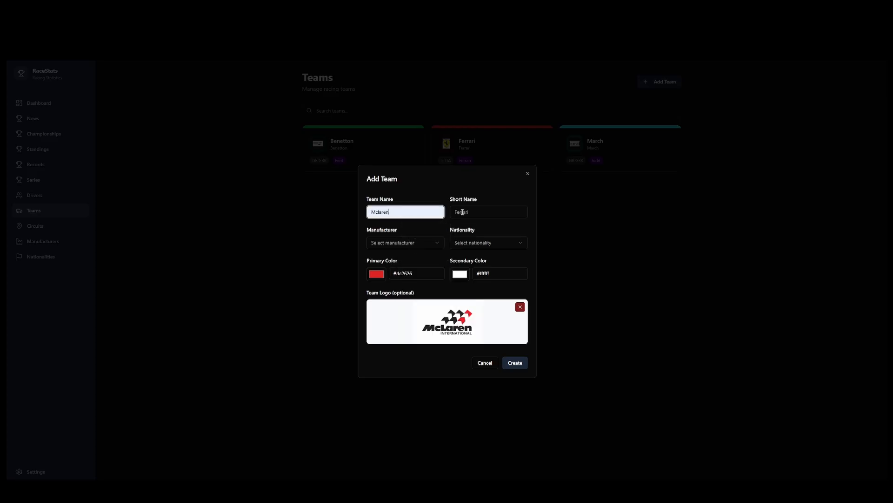
{"action": "left_click", "coordinate": [468, 212]}
{"action": "type", "text": "Mclaren"}
{"action": "left_click", "coordinate": [486, 230]}
Set Mclaren's manufacturer to Honda and nationality to Great Britain, then create it.
{"action": "left_click", "coordinate": [414, 243]}
{"action": "left_click", "coordinate": [390, 279]}
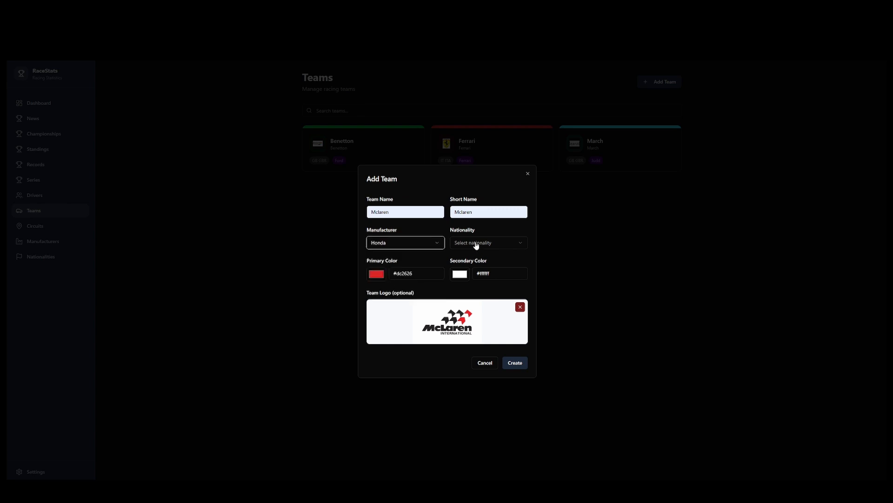
{"action": "left_click", "coordinate": [475, 243]}
{"action": "left_click", "coordinate": [474, 304]}
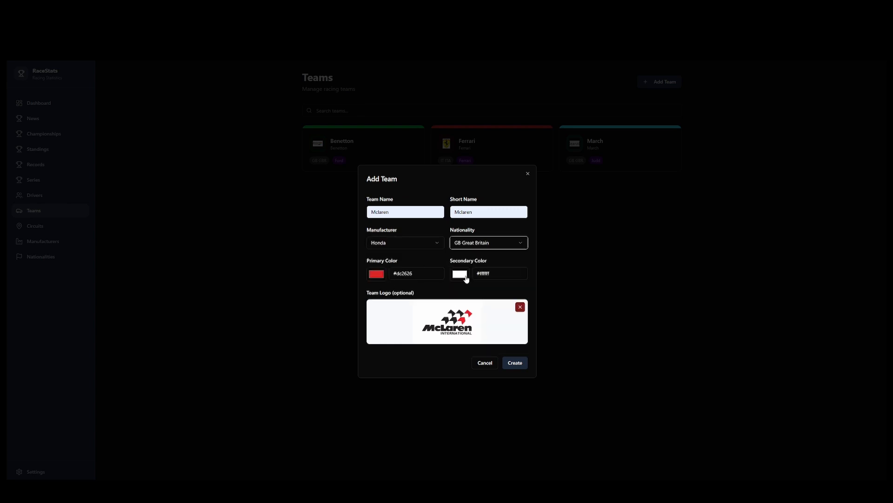
{"action": "left_click", "coordinate": [512, 364]}
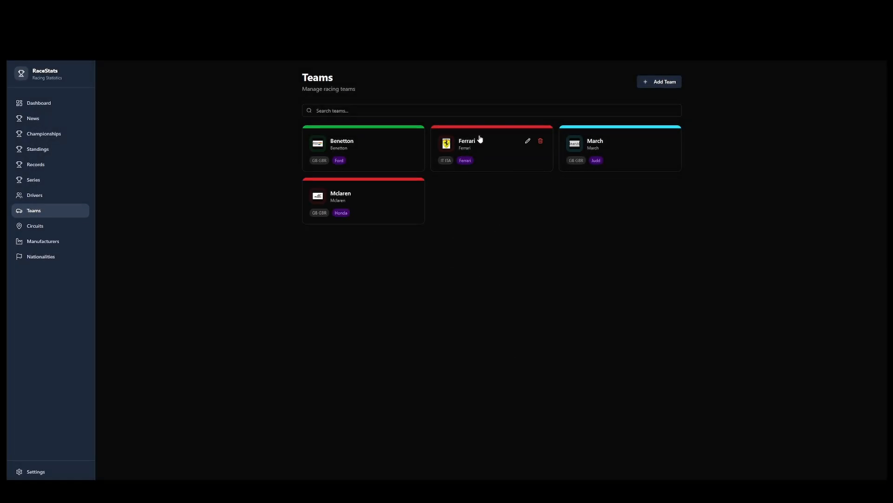
Edit Ferrari so its secondary and primary colours are red #ff0000, then update.
{"action": "left_click", "coordinate": [527, 141]}
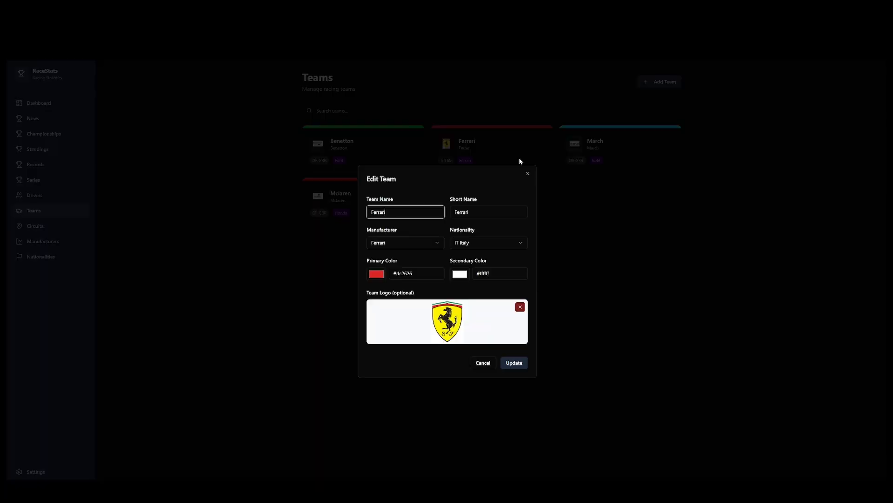
{"action": "left_click", "coordinate": [464, 276]}
{"action": "left_click_drag", "start_coordinate": [523, 295], "coordinate": [531, 281]}
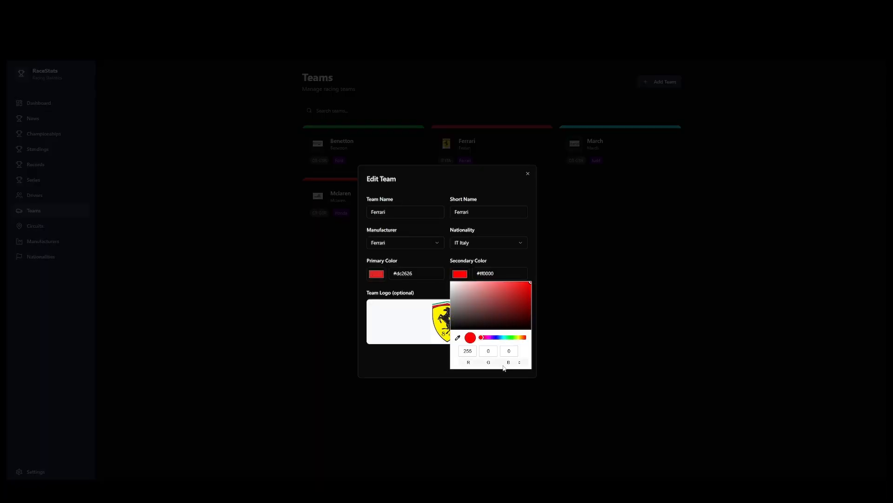
{"action": "left_click", "coordinate": [421, 275]}
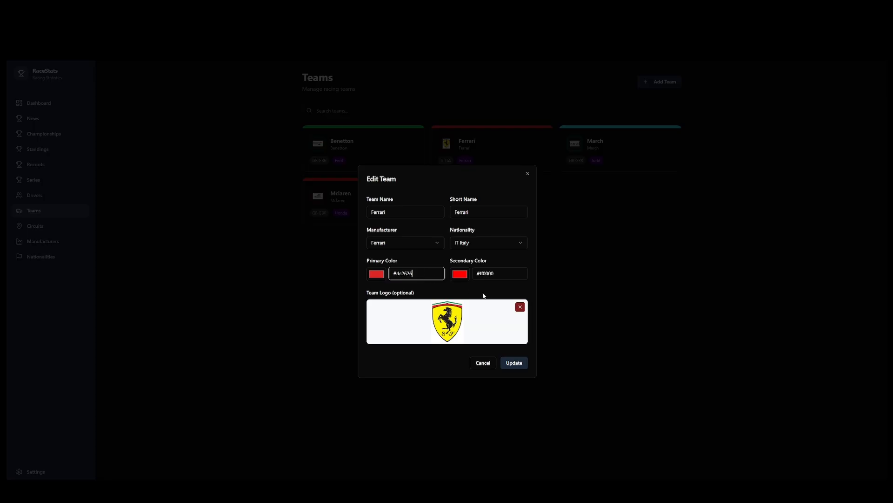
{"action": "left_click", "coordinate": [376, 274]}
{"action": "left_click_drag", "start_coordinate": [437, 286], "coordinate": [462, 279]}
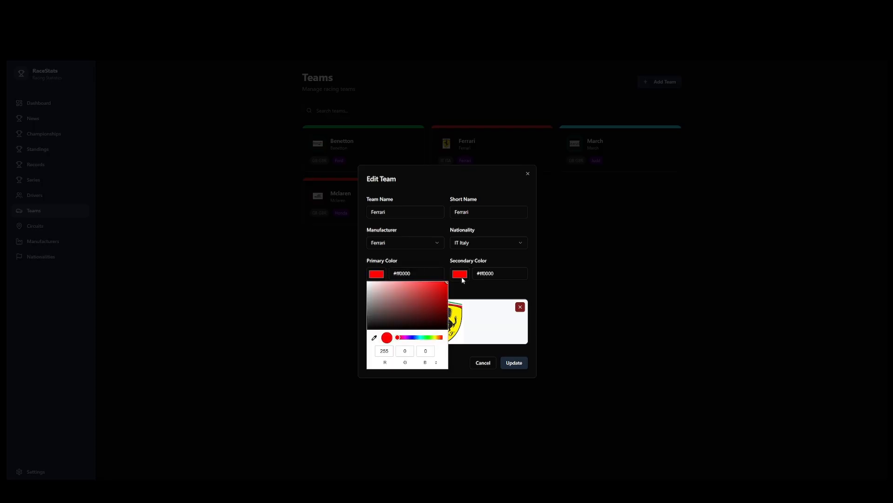
{"action": "left_click", "coordinate": [514, 361]}
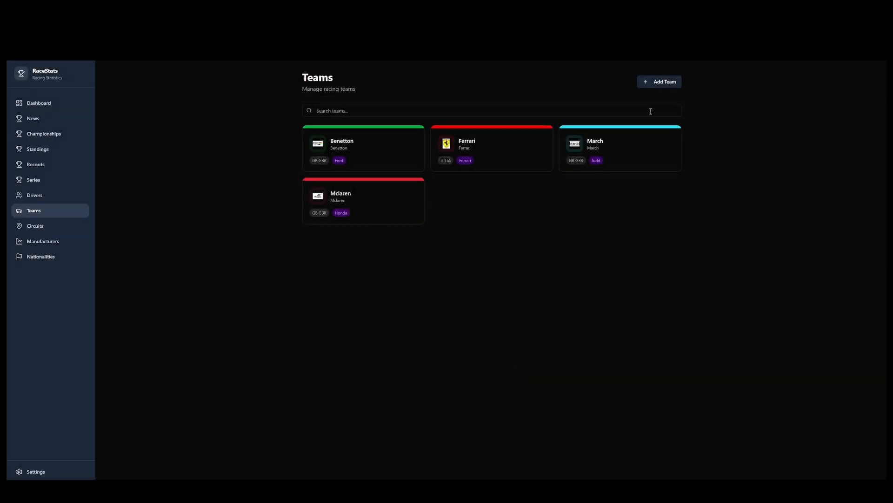
Start a new team with the Minardi logo, name 'Minardi' and short name 'Mina'.
{"action": "left_click", "coordinate": [667, 85]}
{"action": "left_click", "coordinate": [473, 315]}
{"action": "double_click", "coordinate": [232, 74]}
{"action": "left_click", "coordinate": [407, 212]}
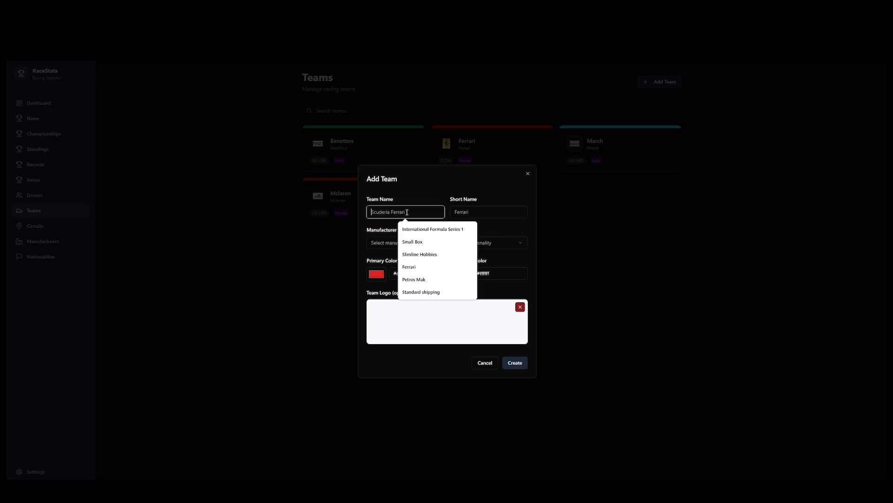
{"action": "key", "text": "ctrl+a"}
{"action": "type", "text": "Minardi"}
{"action": "key", "text": "Tab"}
{"action": "type", "text": "Mina"}
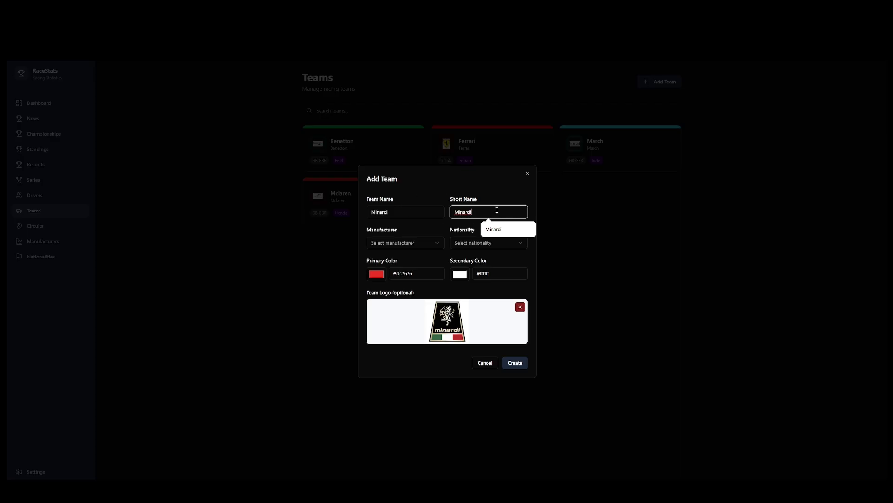
Set manufacturer Ford, nationality Italy and black primary and secondary colours, then create the team.
{"action": "left_click", "coordinate": [412, 249]}
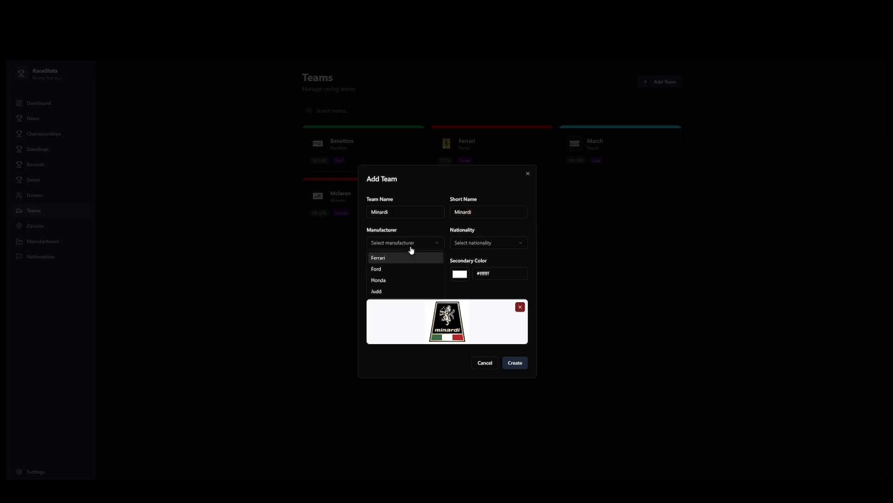
{"action": "left_click", "coordinate": [400, 269]}
{"action": "left_click", "coordinate": [498, 242]}
{"action": "left_click", "coordinate": [475, 327]}
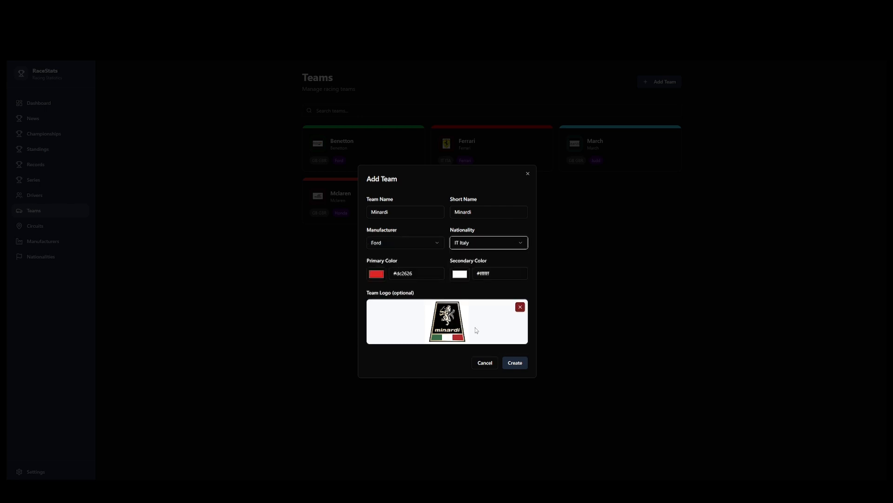
{"action": "left_click", "coordinate": [380, 276]}
{"action": "left_click_drag", "start_coordinate": [397, 326], "coordinate": [369, 336]}
{"action": "left_click", "coordinate": [460, 274]}
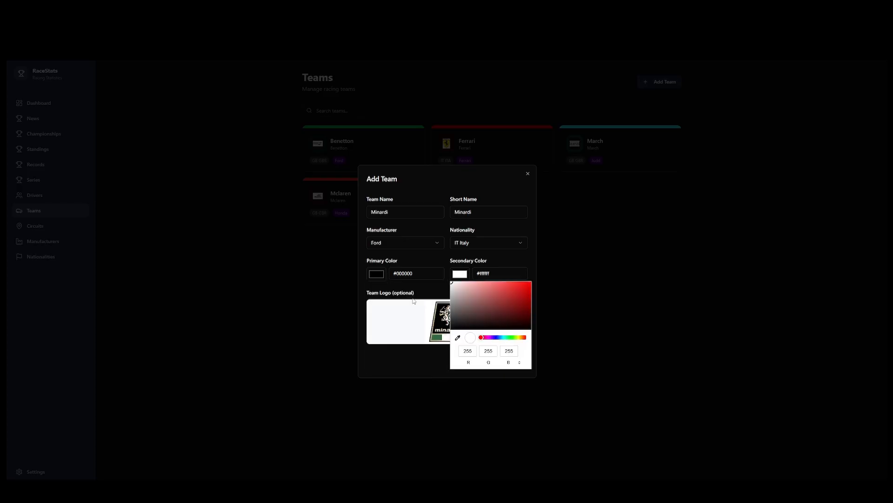
{"action": "left_click_drag", "start_coordinate": [477, 312], "coordinate": [451, 328]}
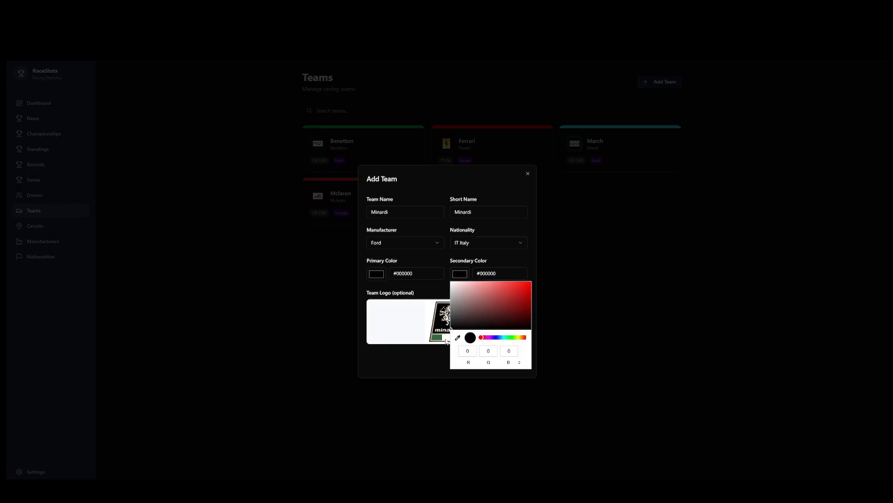
{"action": "left_click", "coordinate": [429, 297]}
{"action": "left_click", "coordinate": [515, 364]}
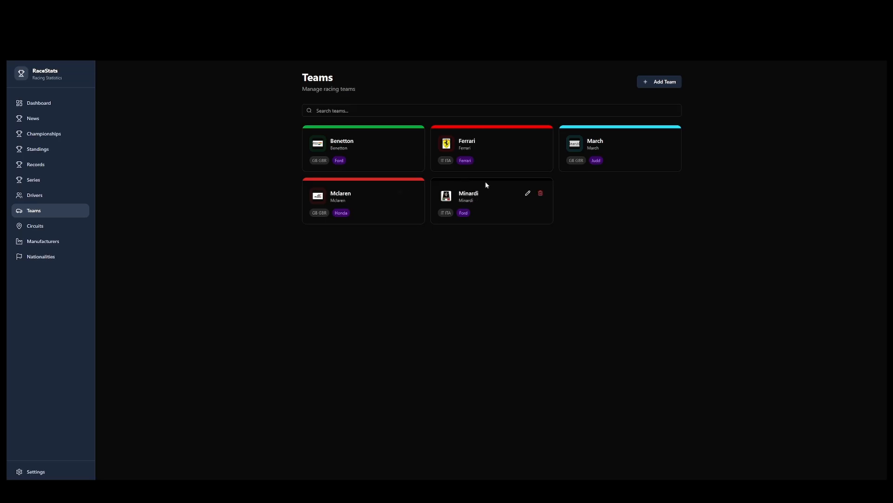
Edit Minardi so both primary and secondary colours are dark grey #2e2e2e, and update.
{"action": "left_click", "coordinate": [527, 193]}
{"action": "left_click", "coordinate": [376, 273]}
{"action": "mouse_move", "coordinate": [372, 327]}
{"action": "left_mouse_down"}
{"action": "mouse_move", "coordinate": [368, 308]}
{"action": "mouse_move", "coordinate": [370, 322]}
{"action": "left_mouse_up"}
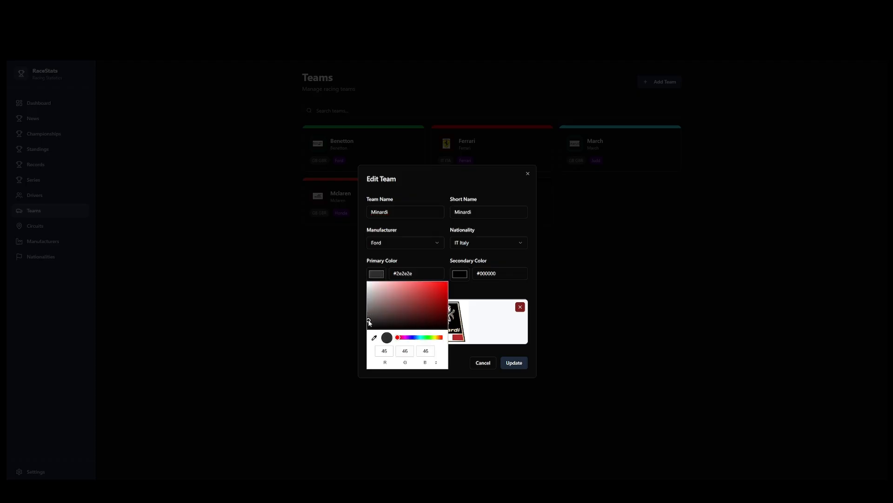
{"action": "left_click", "coordinate": [432, 274]}
{"action": "key", "text": "ctrl+a"}
{"action": "key", "text": "ctrl+c"}
{"action": "left_click", "coordinate": [506, 274]}
{"action": "key", "text": "ctrl+a"}
{"action": "key", "text": "ctrl+v"}
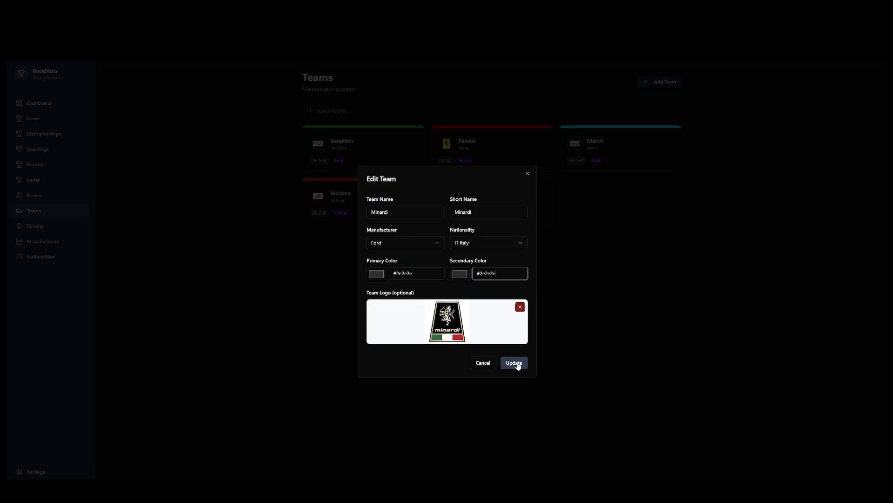
{"action": "left_click", "coordinate": [517, 364]}
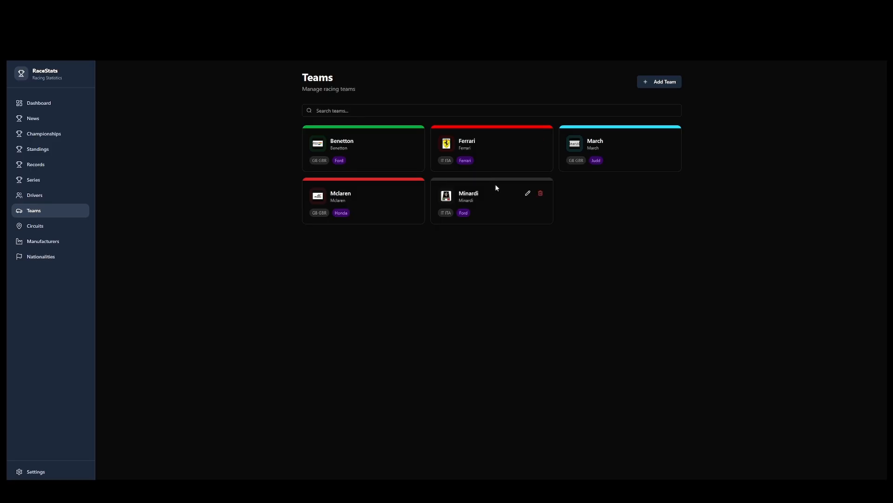
Add a team with the Tyrrell logo and 'Tyrrell' as both name and short name.
{"action": "left_click", "coordinate": [660, 82]}
{"action": "left_click", "coordinate": [428, 327]}
{"action": "double_click", "coordinate": [268, 74]}
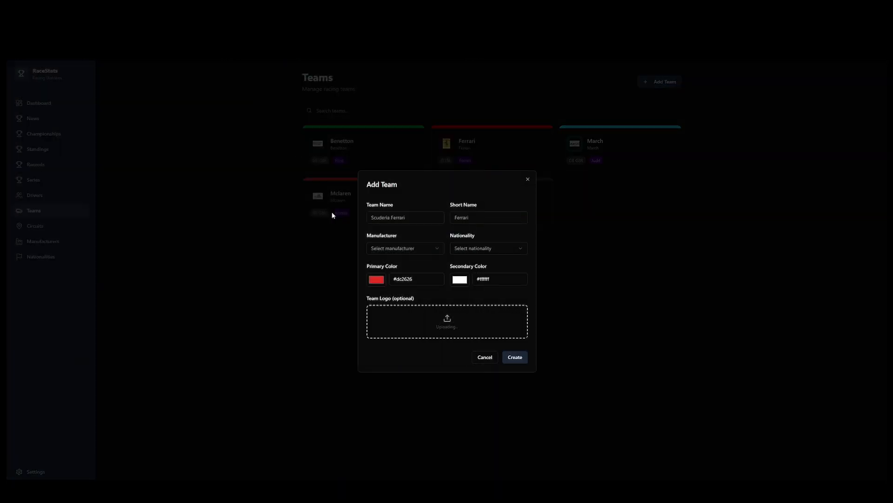
{"action": "left_click", "coordinate": [413, 211]}
{"action": "type", "text": "T"}
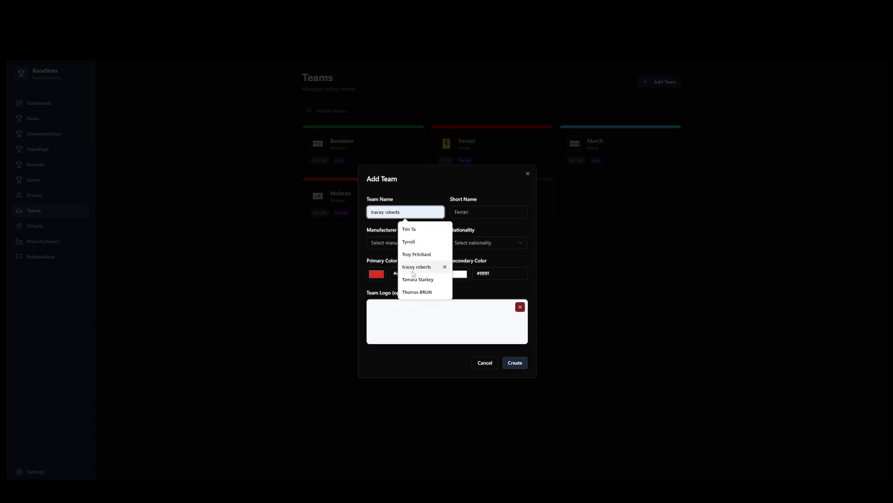
{"action": "left_click", "coordinate": [409, 242]}
{"action": "left_click", "coordinate": [471, 213]}
{"action": "type", "text": "T"}
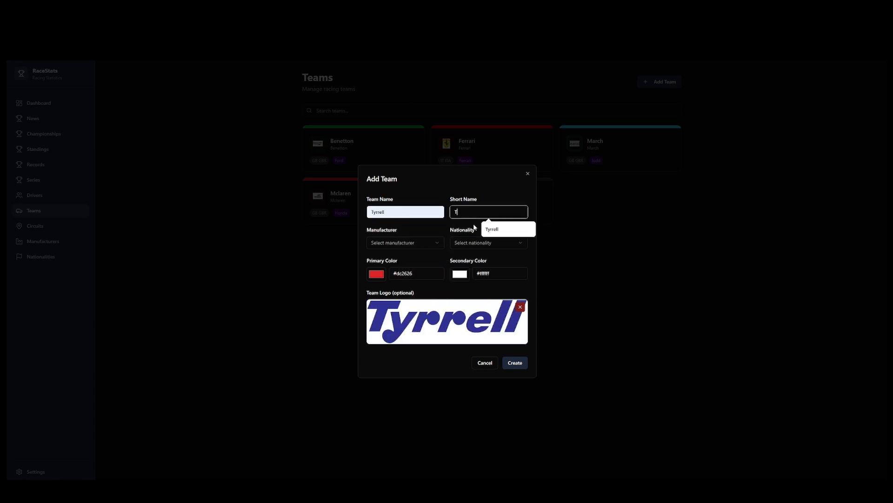
{"action": "left_click", "coordinate": [492, 228]}
Set manufacturer Ford, nationality Great Britain and a white primary colour, then create the team.
{"action": "left_click", "coordinate": [398, 243]}
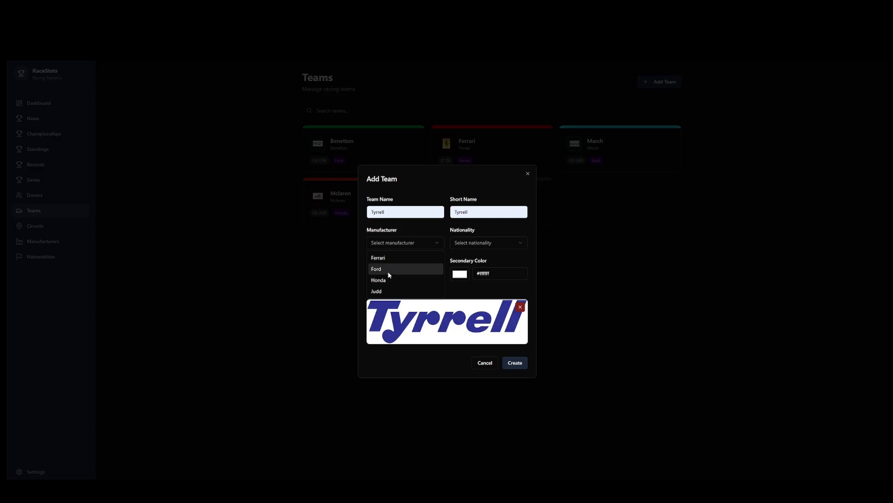
{"action": "left_click", "coordinate": [388, 268]}
{"action": "left_click", "coordinate": [475, 245]}
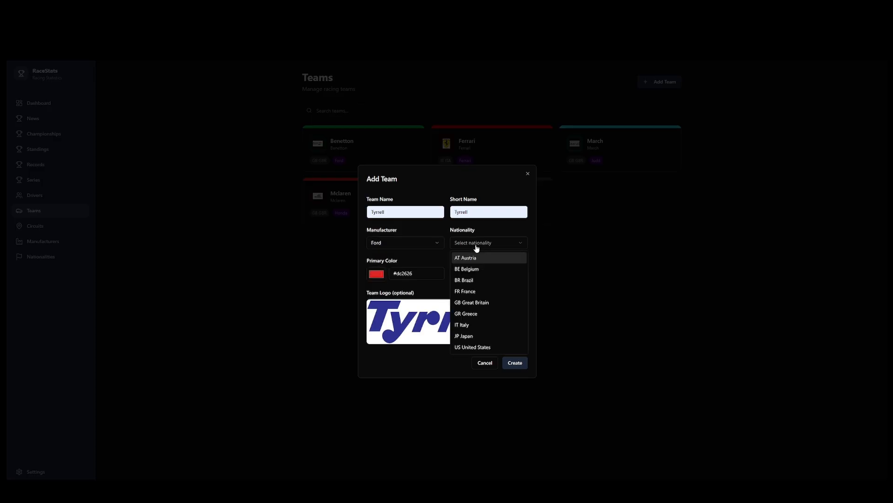
{"action": "left_click", "coordinate": [475, 303]}
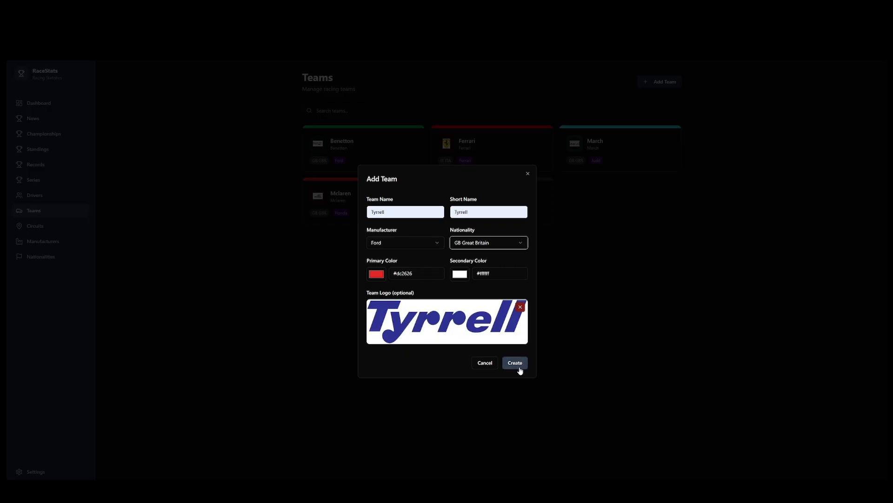
{"action": "left_click", "coordinate": [377, 273]}
{"action": "left_click", "coordinate": [368, 282]}
{"action": "left_click", "coordinate": [517, 364]}
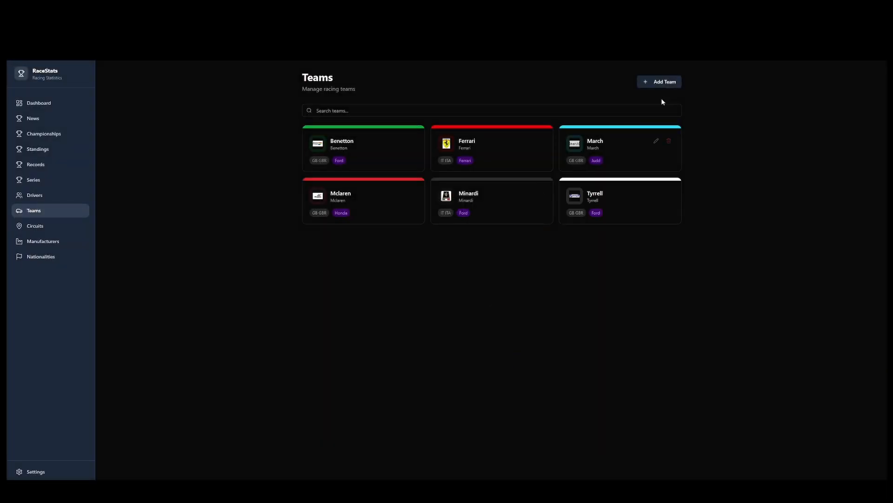
{"action": "left_click", "coordinate": [661, 83]}
Load the Williams logo and fill 'Williams' as both team name and short name.
{"action": "left_click", "coordinate": [446, 320]}
{"action": "double_click", "coordinate": [307, 77]}
{"action": "left_click", "coordinate": [412, 214]}
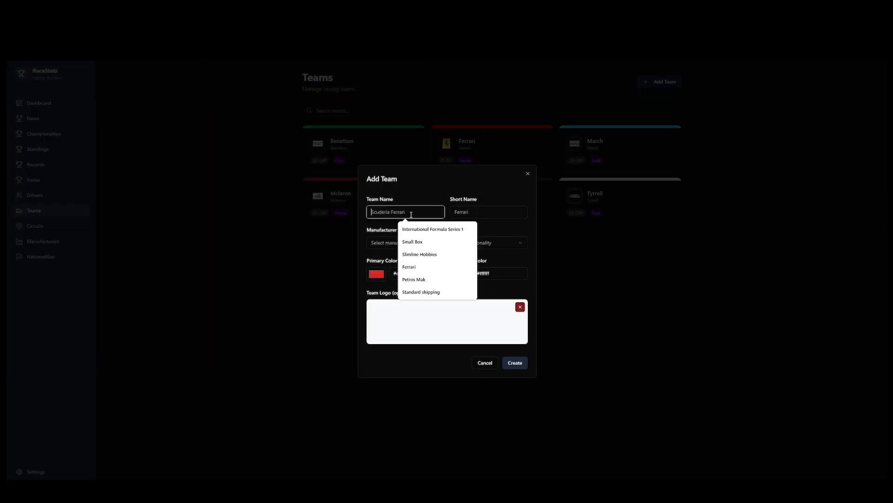
{"action": "key", "text": "ctrl+a"}
{"action": "type", "text": "W"}
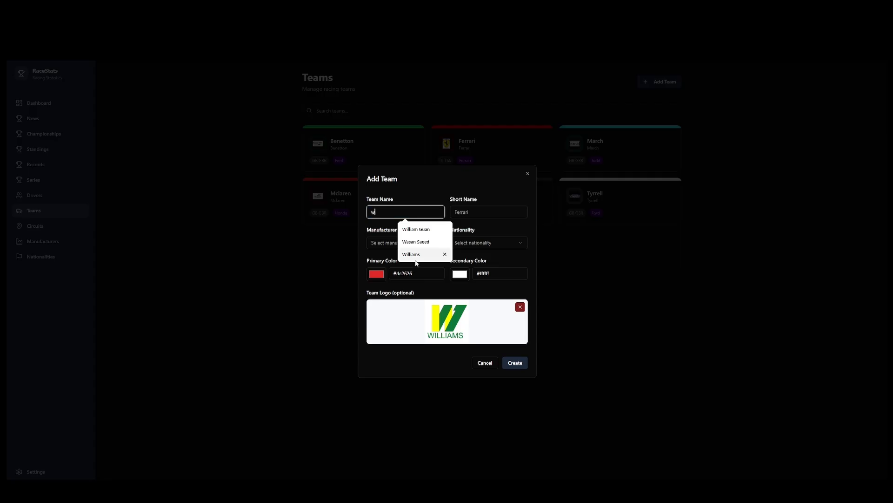
{"action": "left_click", "coordinate": [439, 253]}
{"action": "left_click", "coordinate": [488, 211]}
{"action": "key", "text": "ctrl+a"}
{"action": "type", "text": "W"}
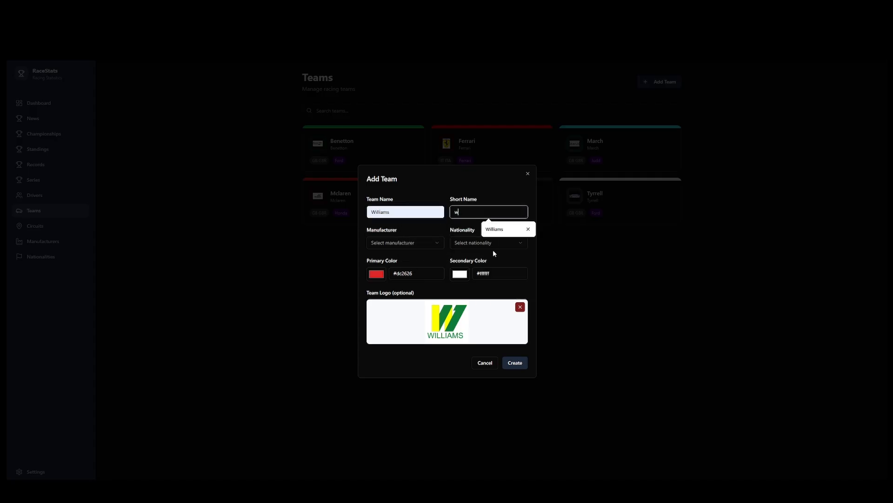
{"action": "left_click", "coordinate": [491, 231]}
Set manufacturer Judd, nationality Great Britain and a light grey primary colour.
{"action": "left_click", "coordinate": [428, 242]}
{"action": "left_click", "coordinate": [399, 290]}
{"action": "left_click", "coordinate": [477, 249]}
{"action": "left_click", "coordinate": [479, 301]}
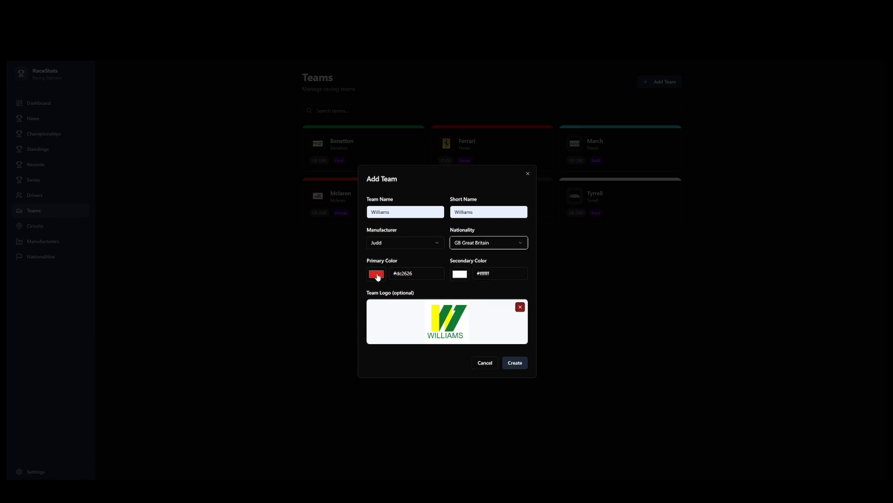
{"action": "left_click", "coordinate": [380, 276]}
{"action": "left_click", "coordinate": [369, 293]}
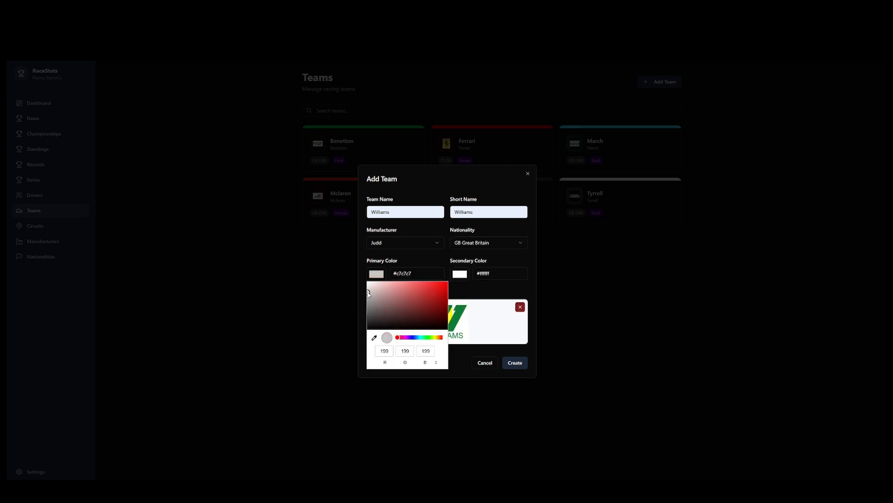
Copy the light grey primary hex into the secondary colour and create the Williams team.
{"action": "left_click", "coordinate": [462, 276]}
{"action": "left_click", "coordinate": [420, 275]}
{"action": "key", "text": "ctrl+a"}
{"action": "left_click", "coordinate": [496, 272]}
{"action": "key", "text": "ctrl+a"}
{"action": "key", "text": "ctrl+v"}
{"action": "left_click", "coordinate": [514, 363]}
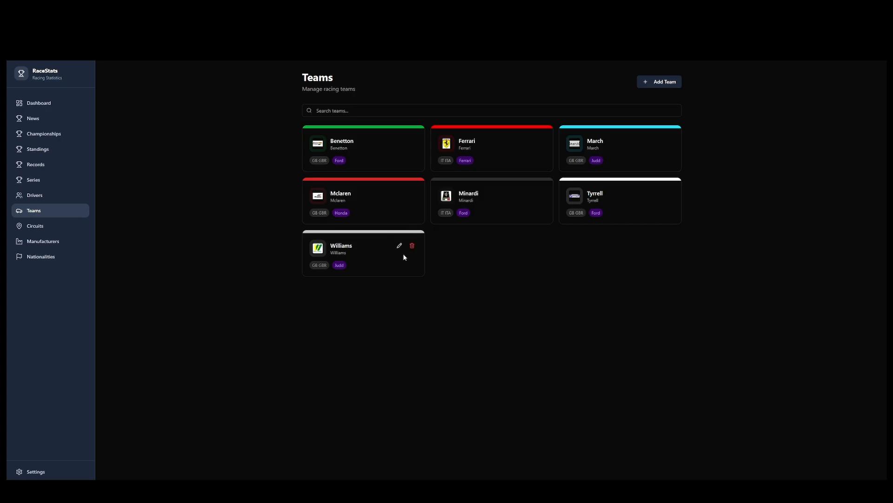
{"action": "left_click", "coordinate": [399, 245]}
Set Williams' primary colour to #bababa, paste the same value as secondary, and update.
{"action": "left_click", "coordinate": [377, 274]}
{"action": "left_click_drag", "start_coordinate": [370, 293], "coordinate": [368, 296]}
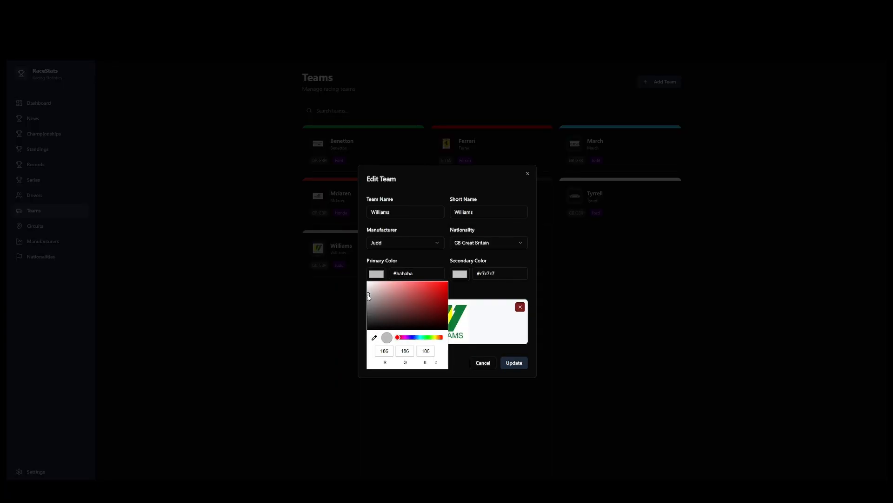
{"action": "left_click", "coordinate": [419, 273]}
{"action": "key", "text": "ctrl+a"}
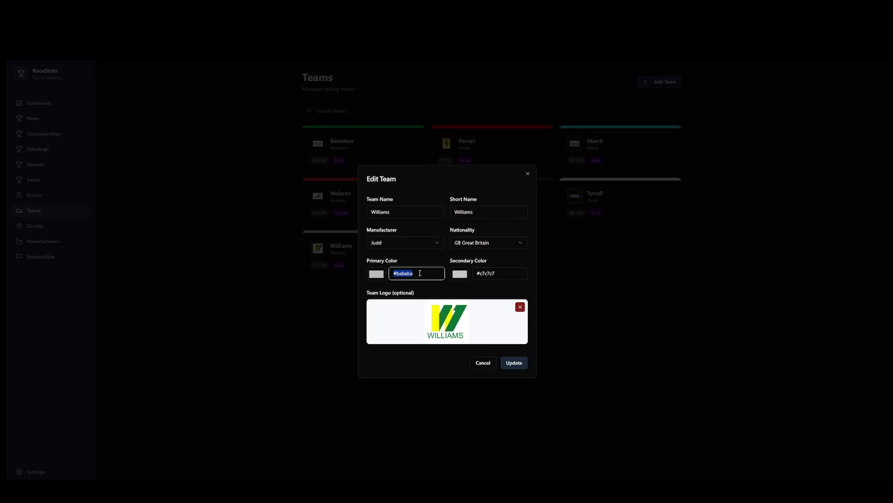
{"action": "left_click", "coordinate": [508, 276]}
{"action": "key", "text": "ctrl+a"}
{"action": "key", "text": "ctrl+v"}
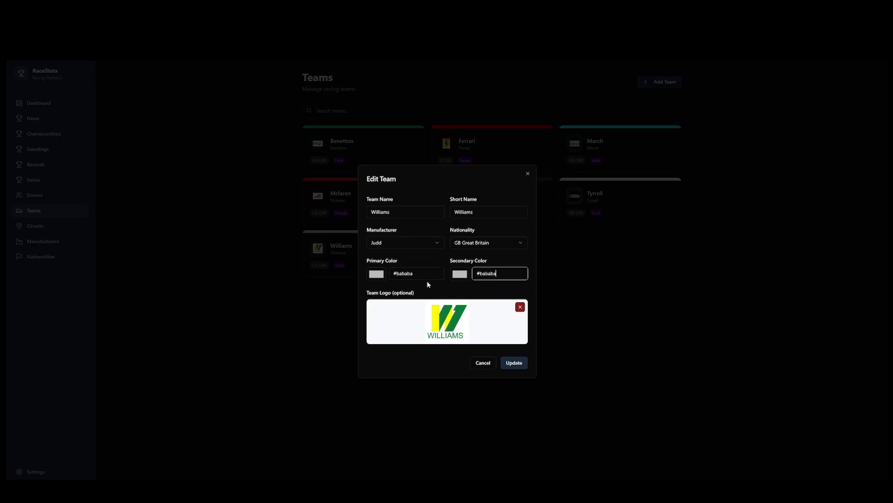
{"action": "left_click", "coordinate": [514, 363]}
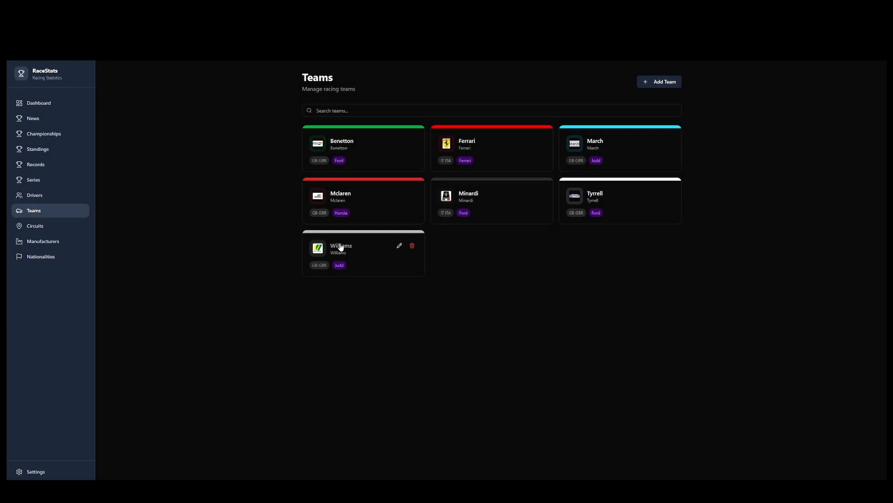
{"action": "left_click", "coordinate": [379, 263]}
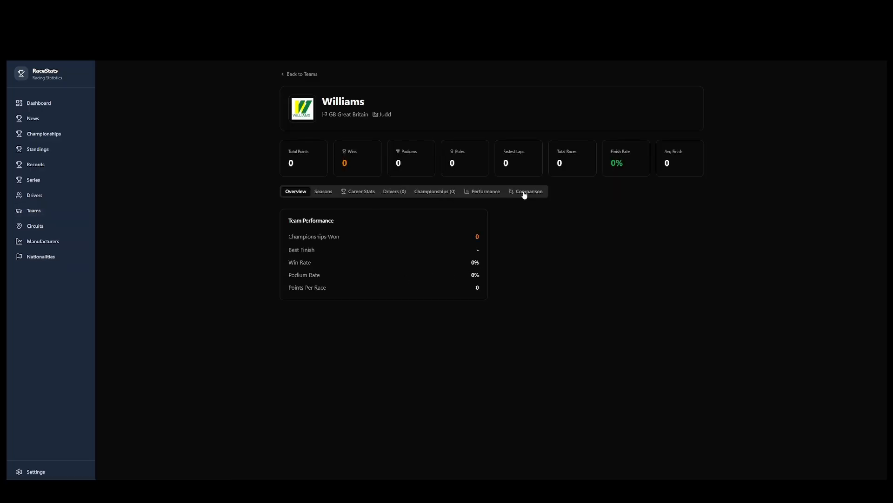
Browse Williams' seasons, stats and drivers tabs, then visit Manufacturers, Teams, Drivers and Circuits.
{"action": "left_click", "coordinate": [324, 192]}
{"action": "left_click", "coordinate": [362, 193]}
{"action": "left_click", "coordinate": [395, 191]}
{"action": "left_click", "coordinate": [295, 192]}
{"action": "left_click", "coordinate": [43, 243]}
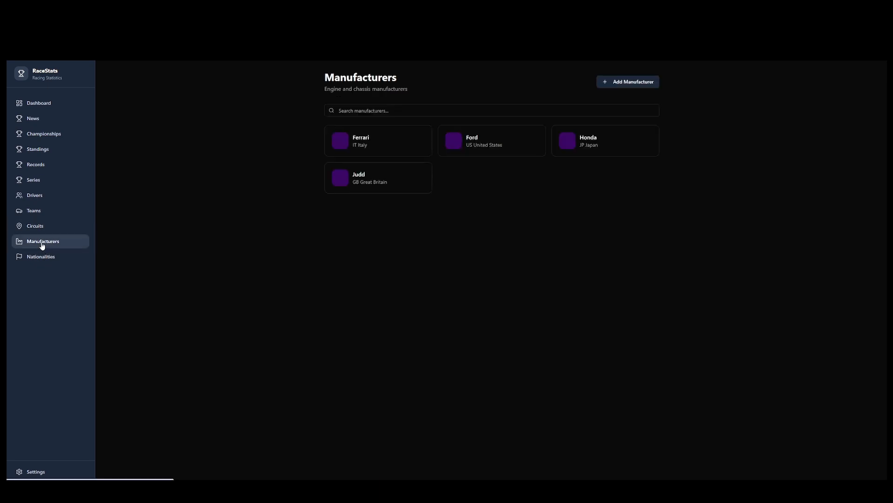
{"action": "left_click", "coordinate": [43, 212]}
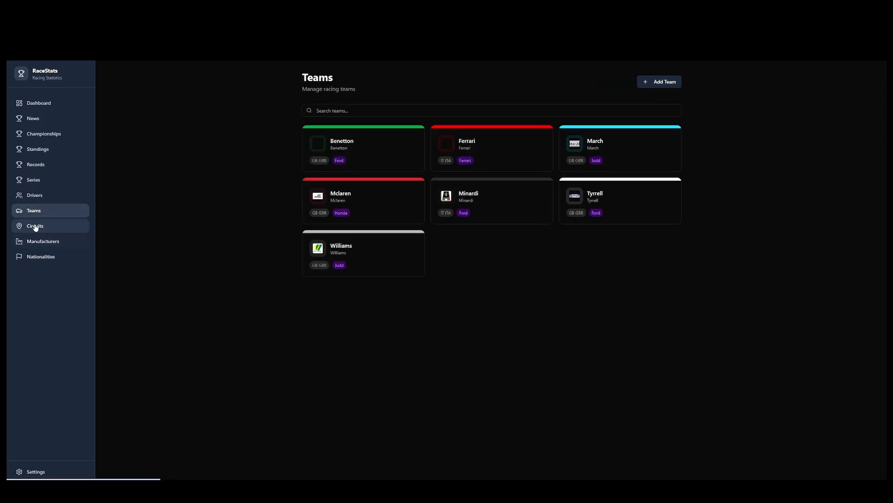
{"action": "left_click", "coordinate": [43, 199]}
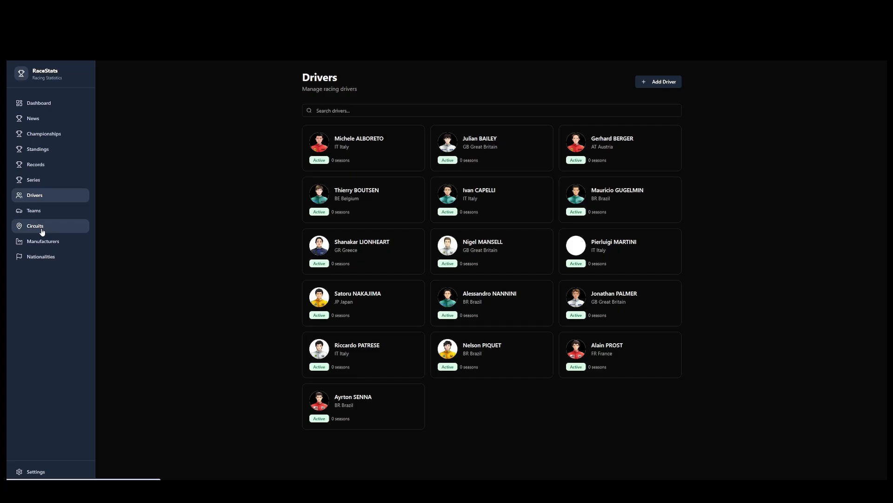
{"action": "left_click", "coordinate": [42, 229]}
Start a new circuit using the Jacarepagua track layout from the Circuits folder as its map.
{"action": "left_click", "coordinate": [488, 211]}
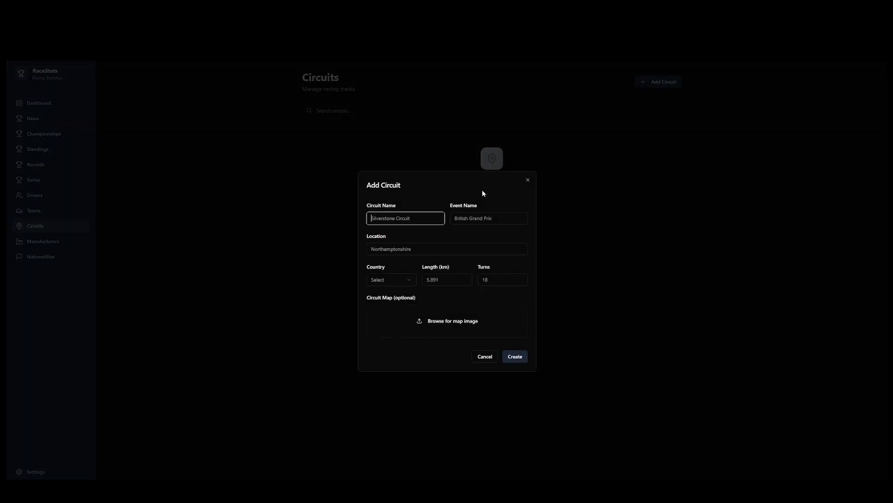
{"action": "left_click", "coordinate": [439, 323]}
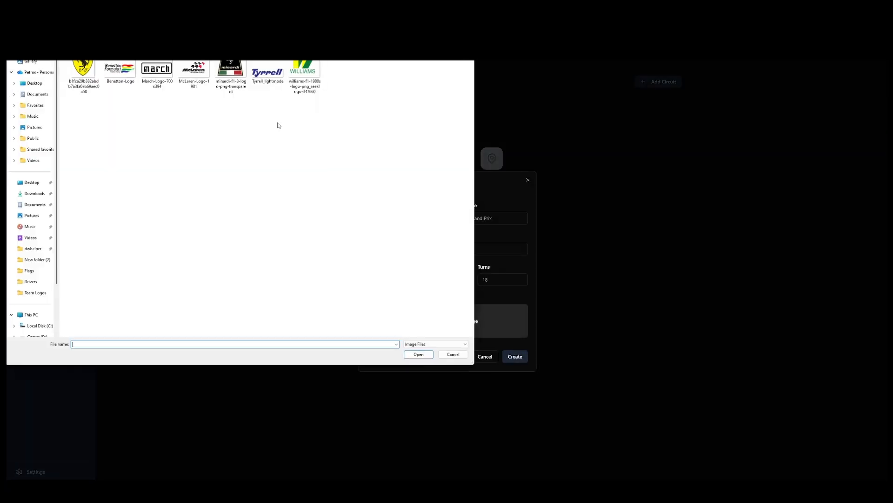
{"action": "left_click", "coordinate": [157, 22]}
{"action": "left_click", "coordinate": [90, 70]}
{"action": "double_click", "coordinate": [90, 69]}
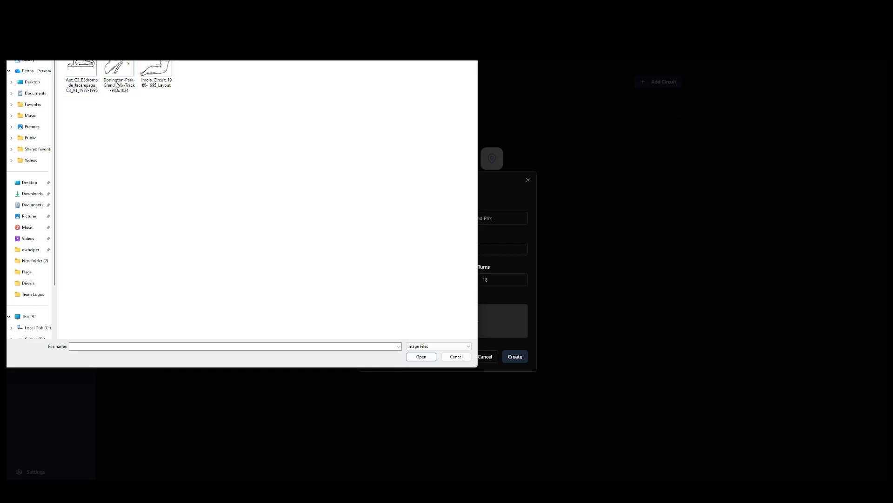
{"action": "double_click", "coordinate": [82, 75]}
Enter name Jacarepagua, event Brazilian Grand Prix, location Brazil and country BR Brazil.
{"action": "left_click", "coordinate": [406, 217]}
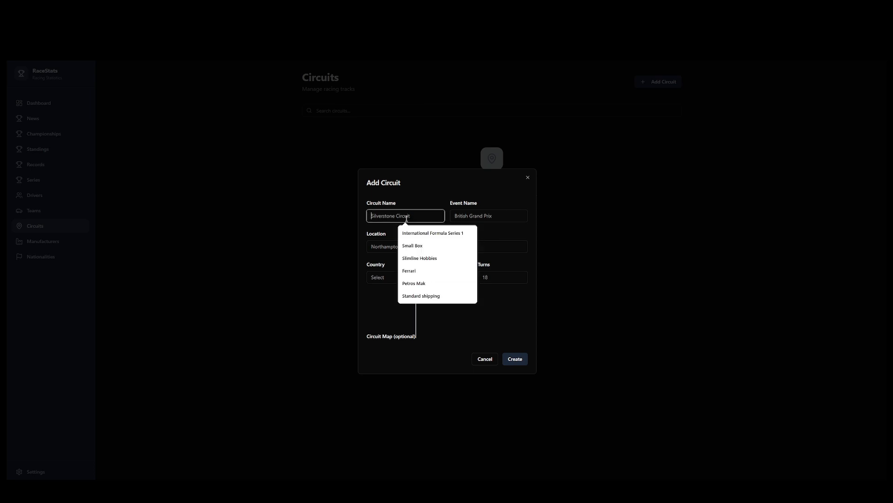
{"action": "type", "text": "Jaca"}
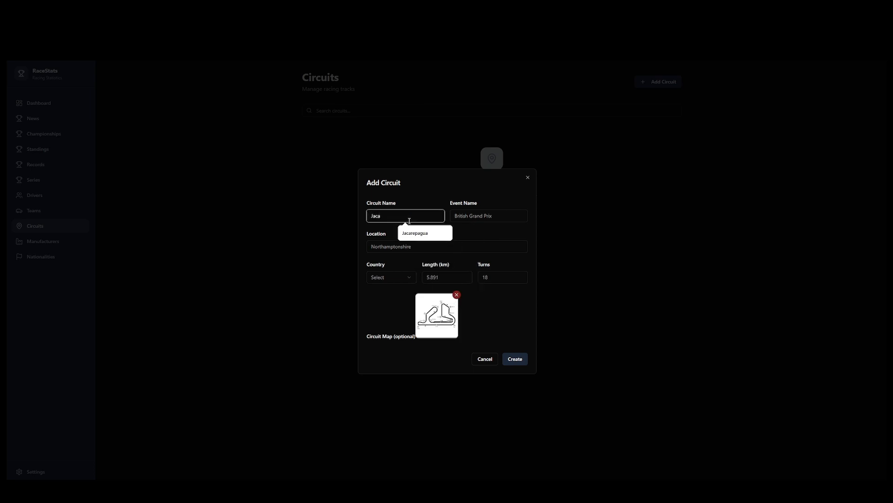
{"action": "left_click", "coordinate": [415, 233]}
{"action": "left_click", "coordinate": [474, 220]}
{"action": "type", "text": "B"}
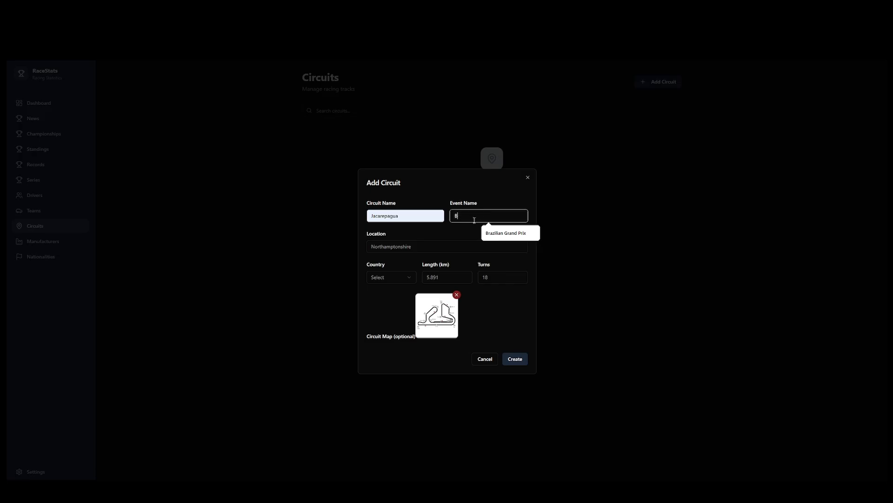
{"action": "left_click", "coordinate": [506, 233]}
{"action": "left_click", "coordinate": [390, 243]}
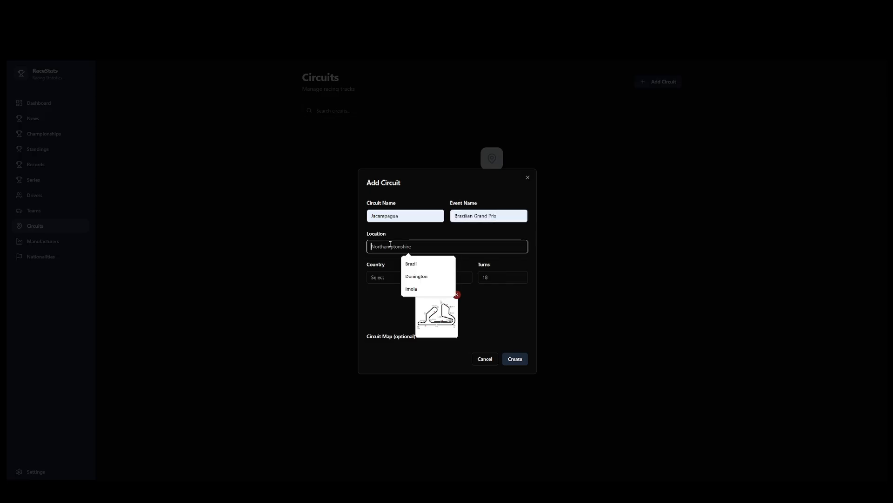
{"action": "left_click", "coordinate": [407, 263]}
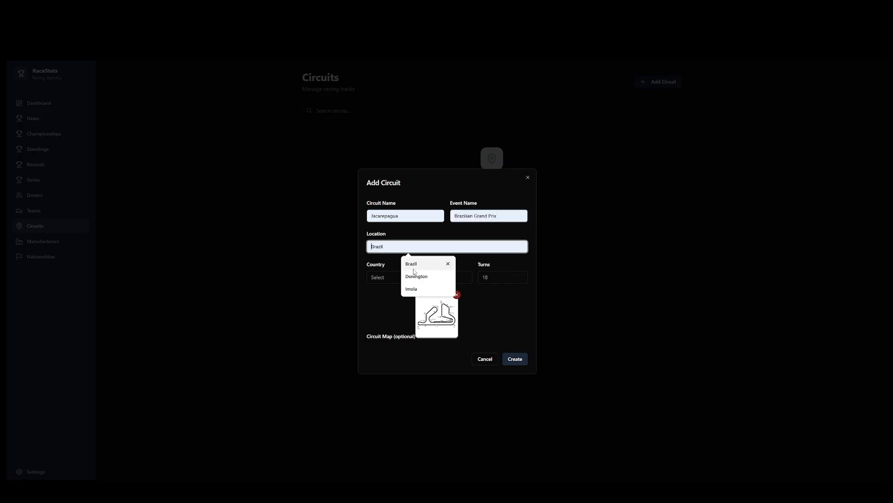
{"action": "left_click", "coordinate": [386, 279]}
{"action": "left_click", "coordinate": [390, 315]}
Set length 5.031 km and 11 turns, create the circuit and review its details.
{"action": "left_click", "coordinate": [445, 277]}
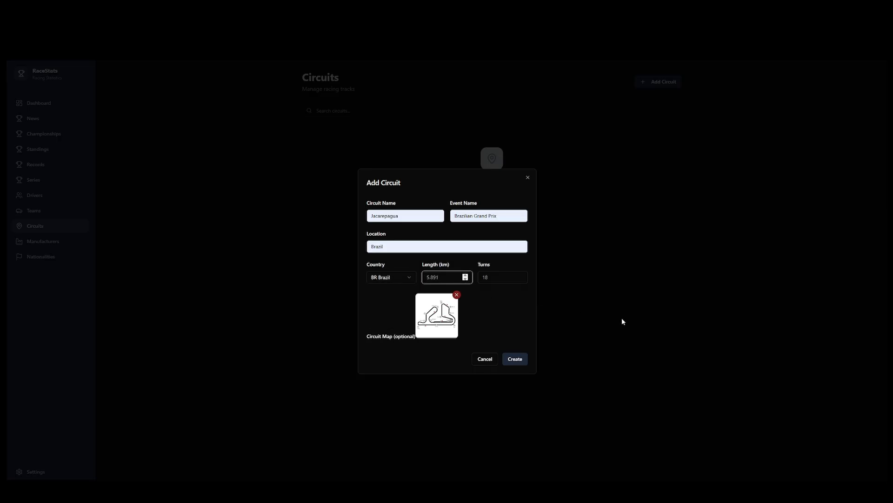
{"action": "key", "text": "BackSpace"}
{"action": "key", "text": "BackSpace"}
{"action": "key", "text": "BackSpace"}
{"action": "key", "text": "BackSpace"}
{"action": "key", "text": "Tab"}
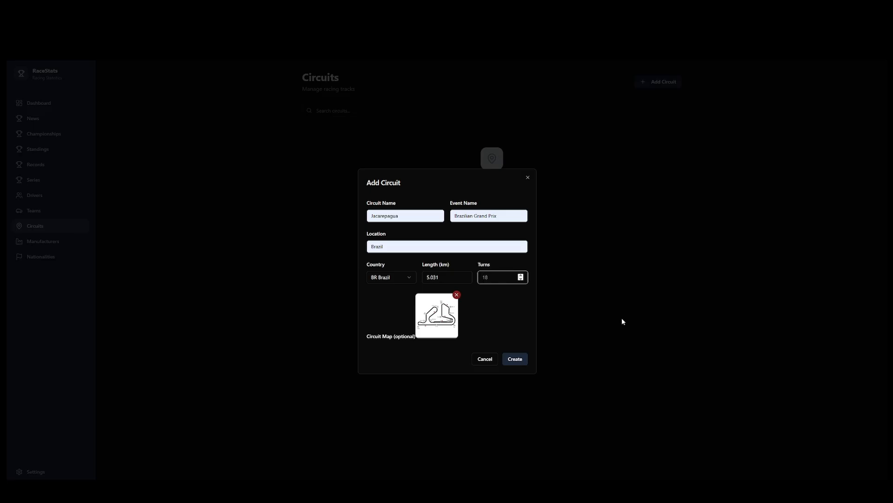
{"action": "type", "text": "11"}
{"action": "left_click", "coordinate": [515, 360]}
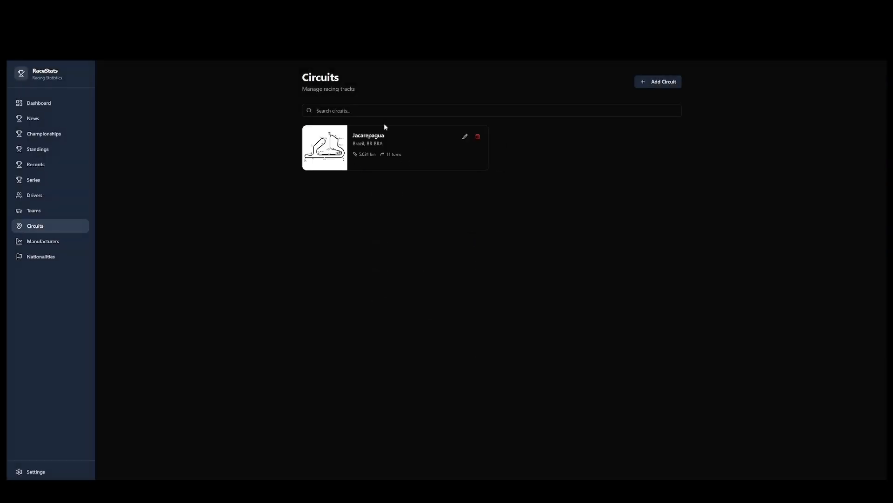
{"action": "left_click", "coordinate": [364, 141]}
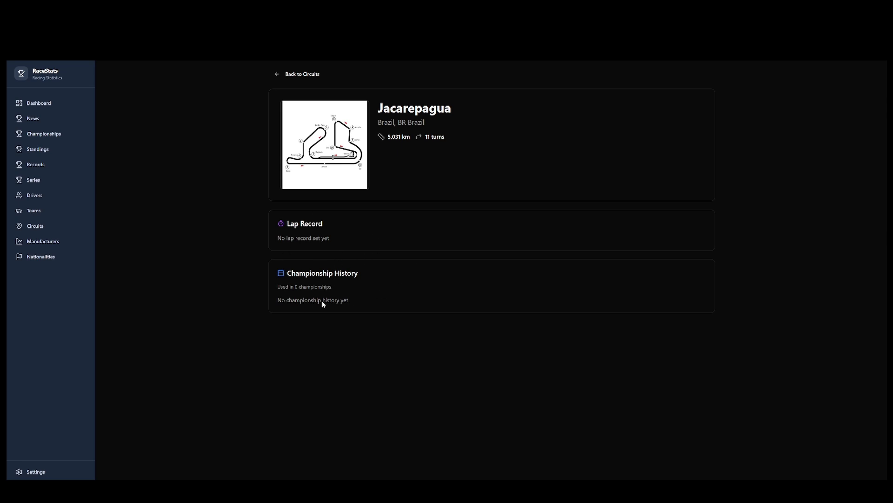
{"action": "left_click", "coordinate": [39, 226]}
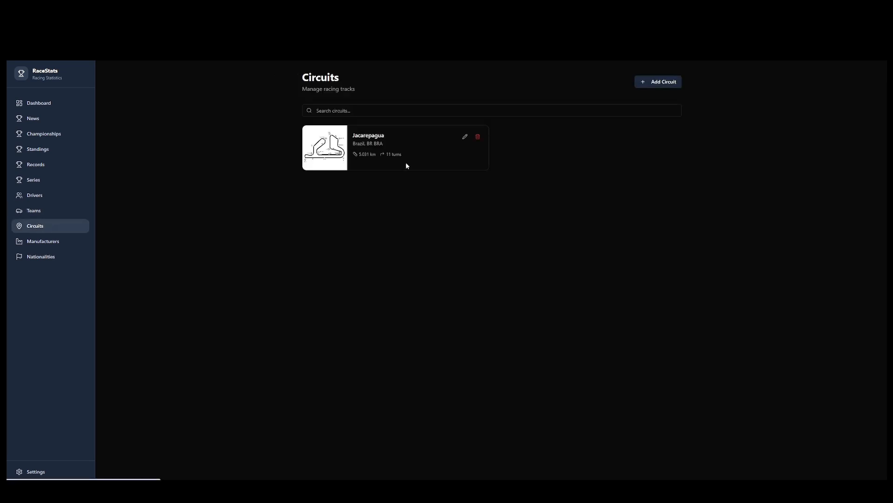
Start a new circuit named Donington for the European Grand Prix.
{"action": "left_click", "coordinate": [652, 86]}
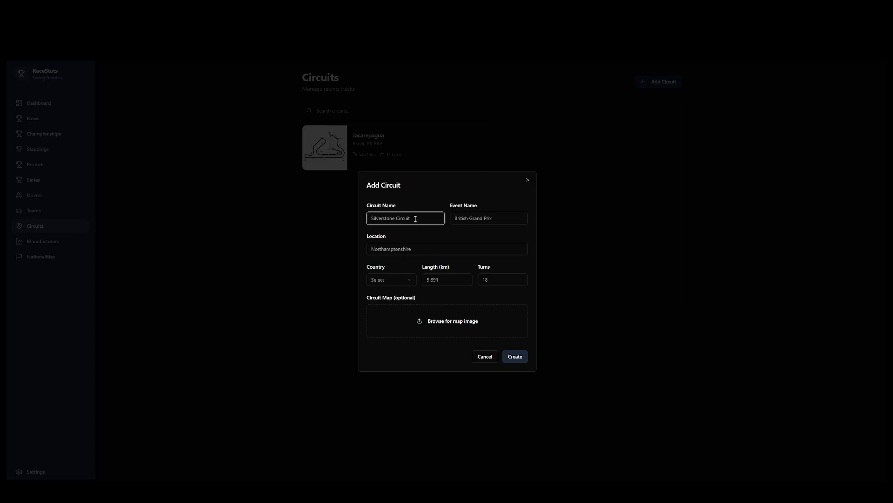
{"action": "type", "text": "Don"}
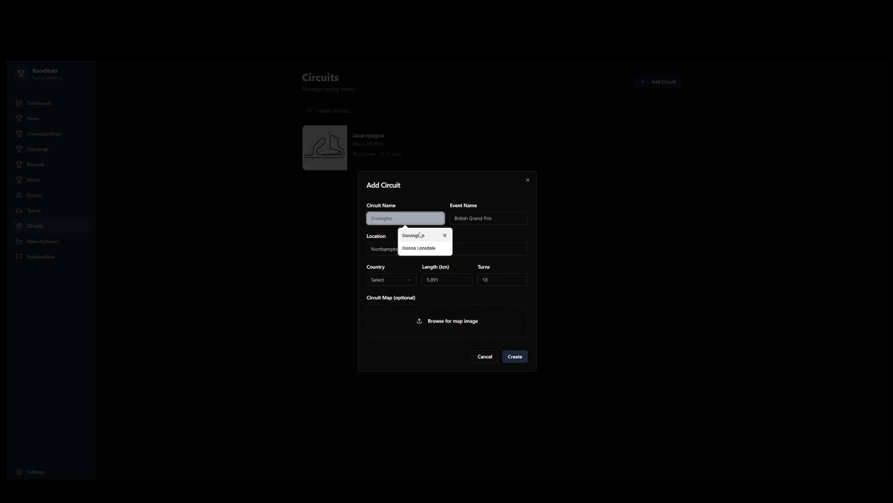
{"action": "left_click", "coordinate": [420, 235]}
{"action": "left_click", "coordinate": [473, 216]}
{"action": "type", "text": "D"}
{"action": "key", "text": "BackSpace"}
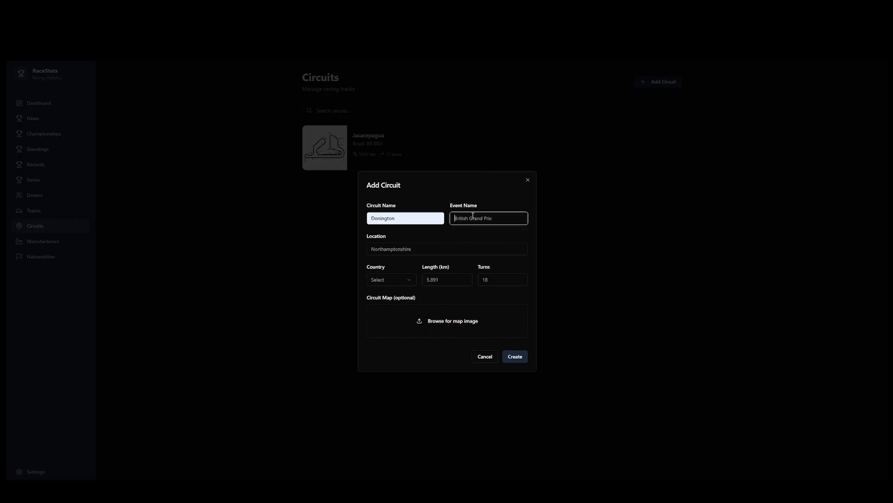
{"action": "type", "text": "B"}
{"action": "key", "text": "BackSpace"}
{"action": "type", "text": "G"}
{"action": "key", "text": "BackSpace"}
{"action": "type", "text": "European Grand Prix"}
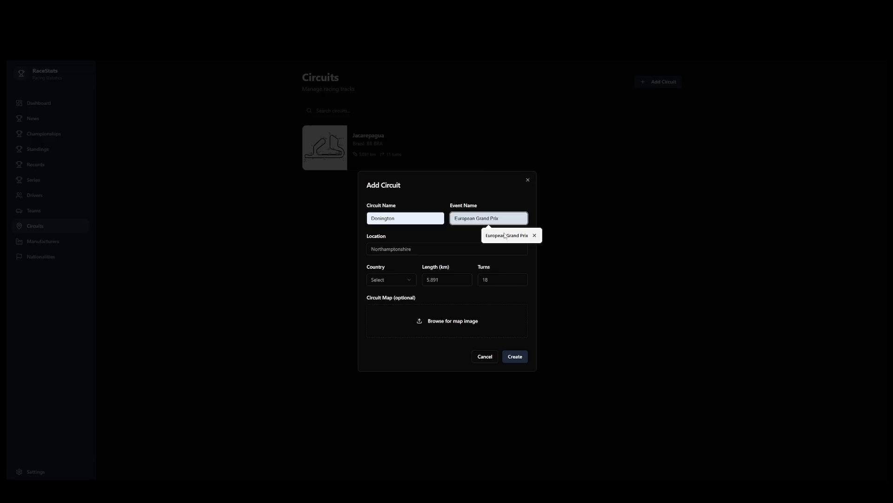
{"action": "left_click", "coordinate": [489, 234]}
Set location and country to Great Britain, length 4.02 km and 12 turns.
{"action": "left_click", "coordinate": [379, 248]}
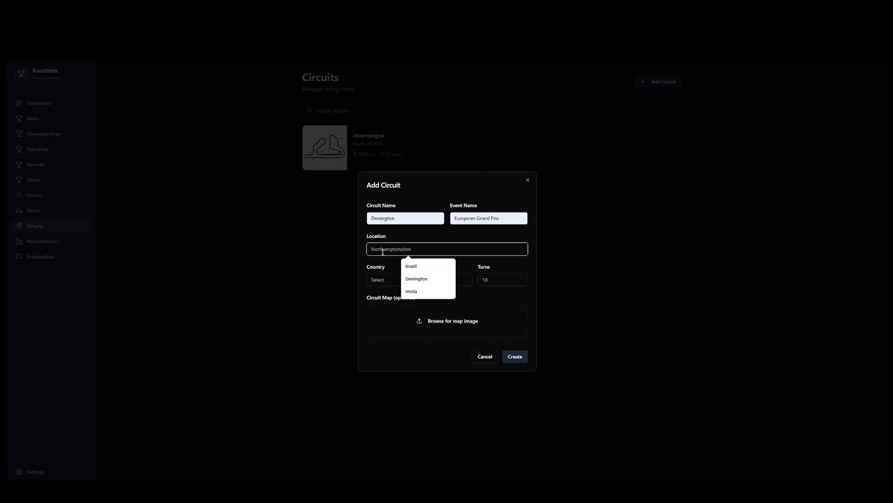
{"action": "type", "text": "Great"}
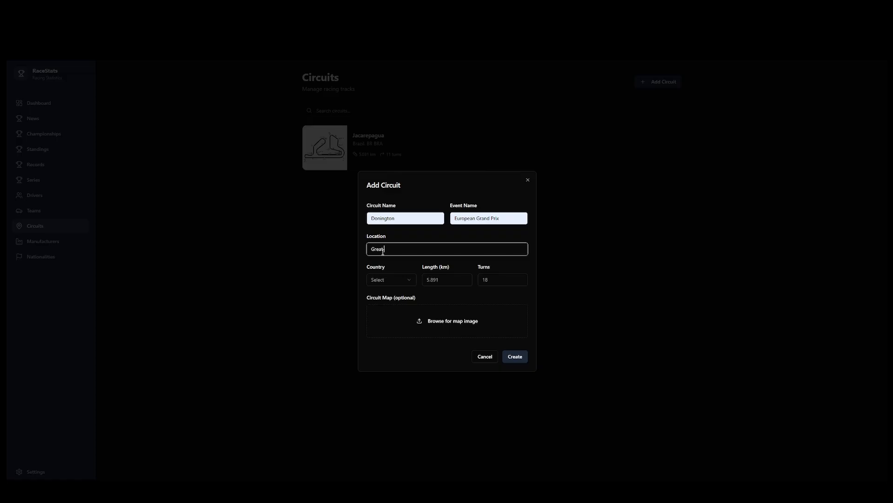
{"action": "type", "text": " Britain"}
{"action": "left_click", "coordinate": [388, 279]}
{"action": "left_click", "coordinate": [391, 335]}
{"action": "left_click", "coordinate": [441, 277]}
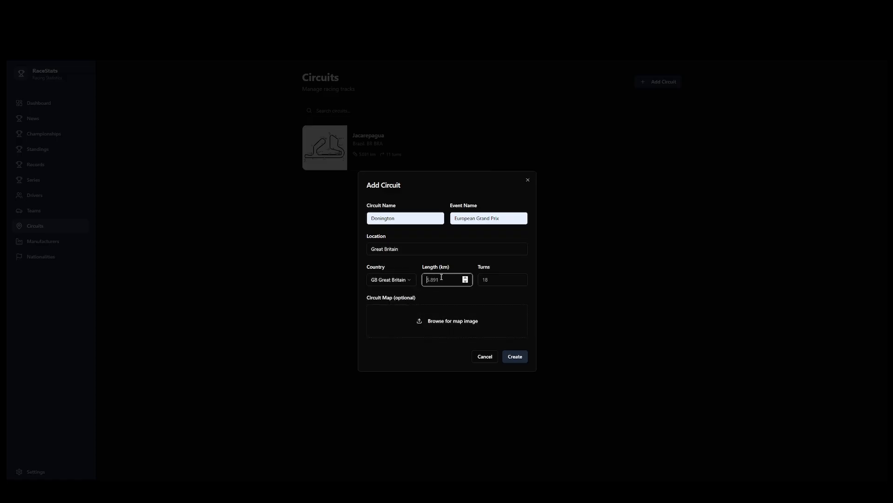
{"action": "type", "text": "4.02"}
{"action": "key", "text": "Tab"}
{"action": "type", "text": "12"}
Attach the Donington map image and create the circuit.
{"action": "left_click", "coordinate": [466, 325]}
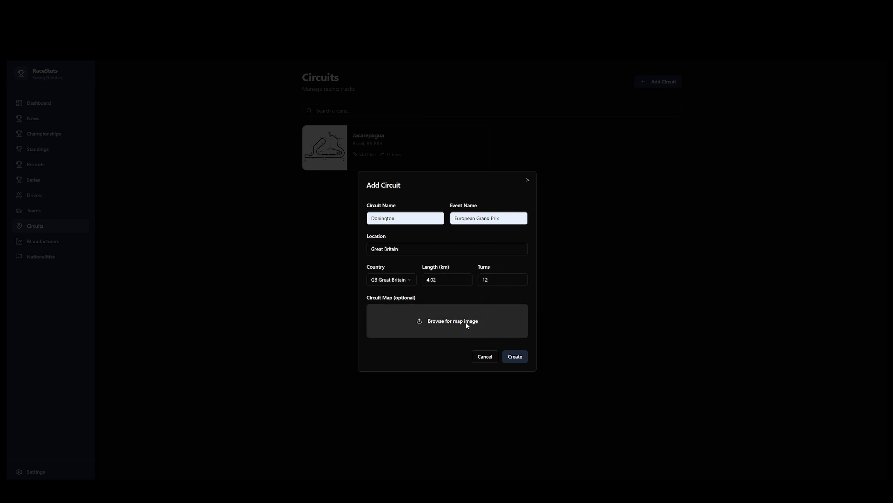
{"action": "double_click", "coordinate": [119, 77]}
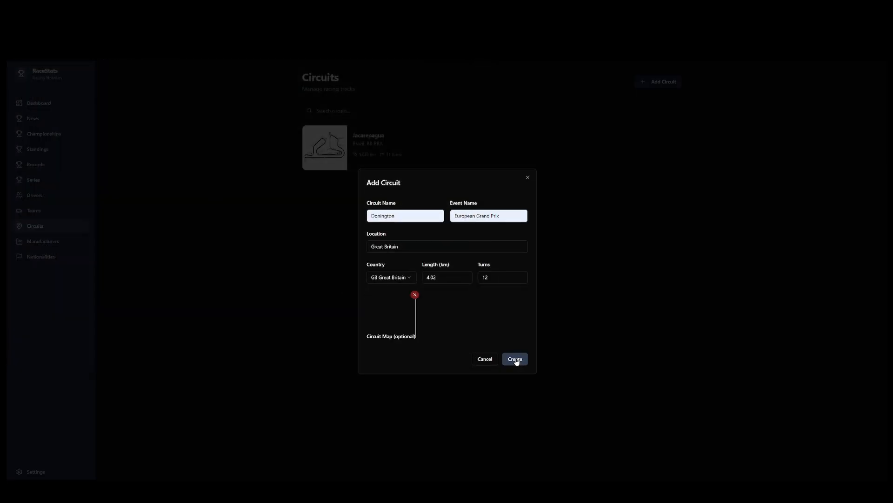
{"action": "left_click", "coordinate": [515, 359]}
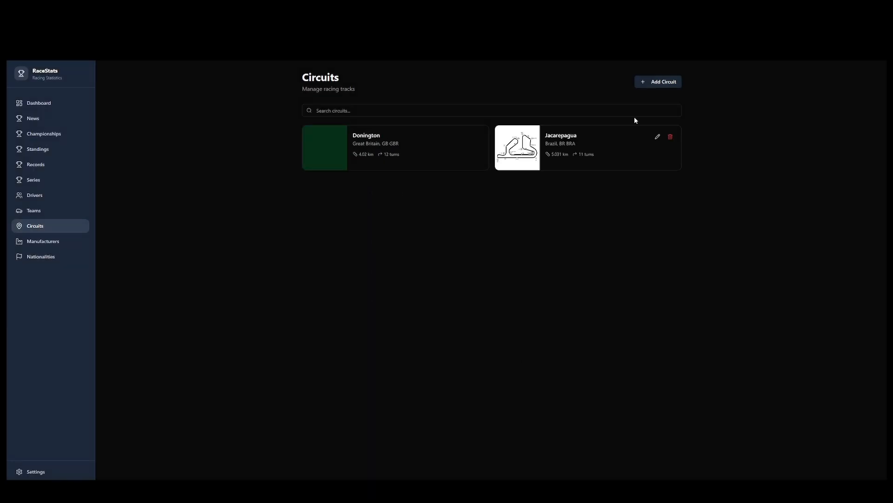
Enter a new circuit Imola for the San Marino Grand Prix: San Marino, Italy, 5.04 km.
{"action": "left_click", "coordinate": [658, 82]}
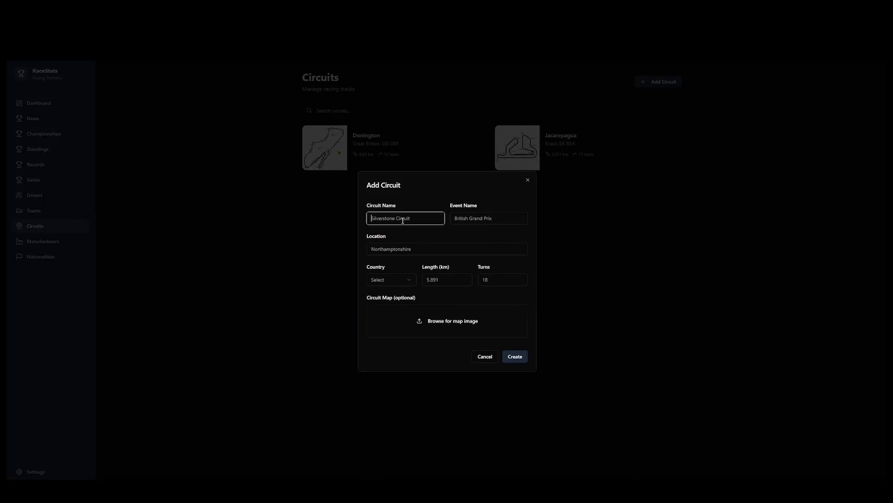
{"action": "type", "text": "Imo"}
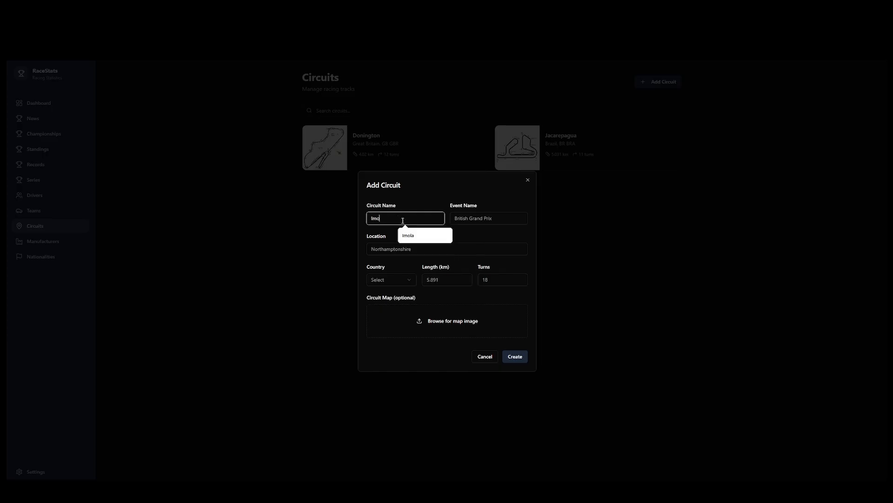
{"action": "left_click", "coordinate": [421, 236]}
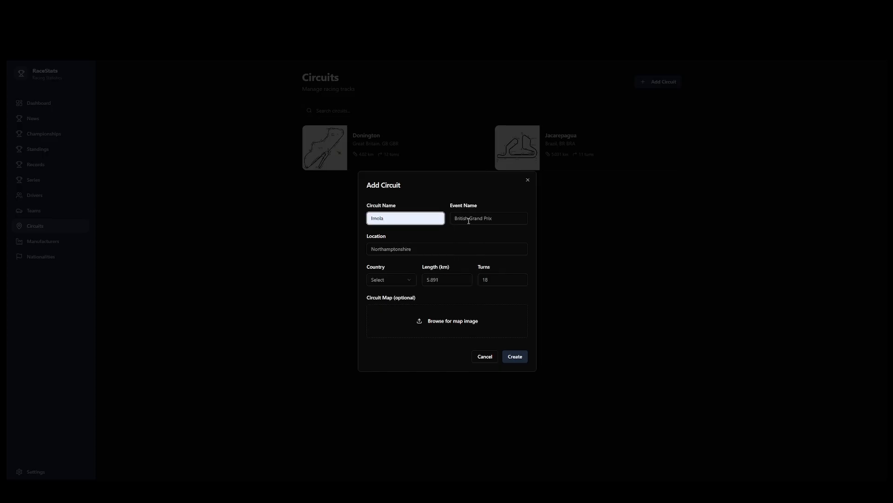
{"action": "left_click", "coordinate": [469, 221]}
{"action": "type", "text": "San Ma"}
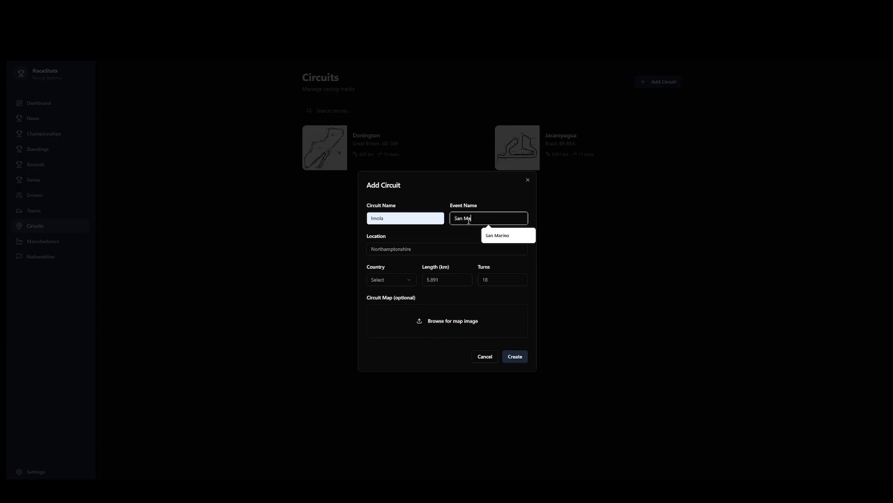
{"action": "type", "text": "rino Grand Prix"}
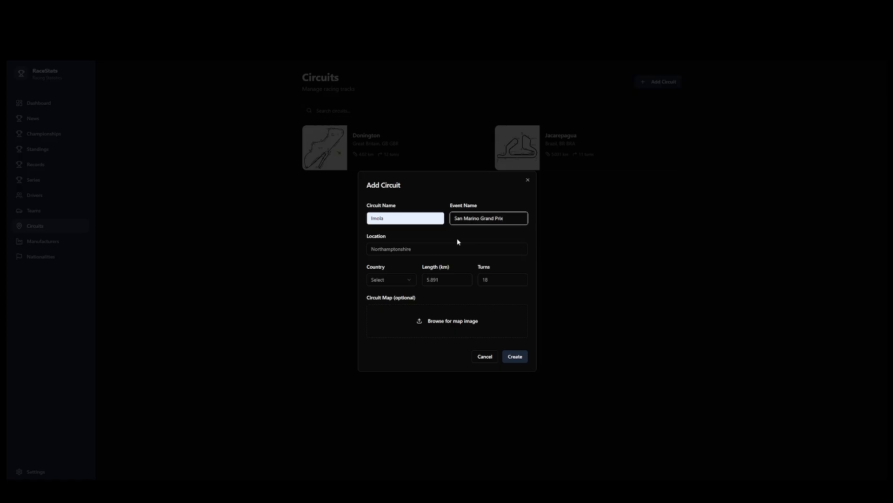
{"action": "left_click", "coordinate": [428, 248]}
{"action": "type", "text": "San Marino"}
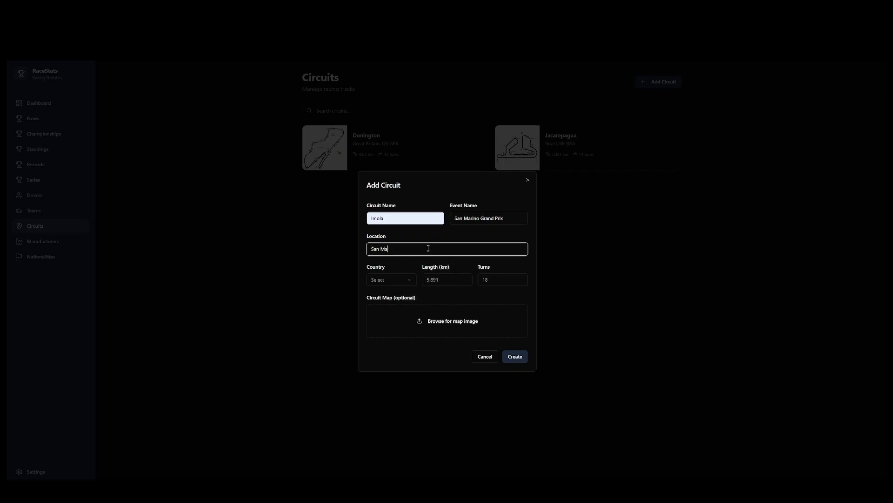
{"action": "left_click", "coordinate": [392, 281]}
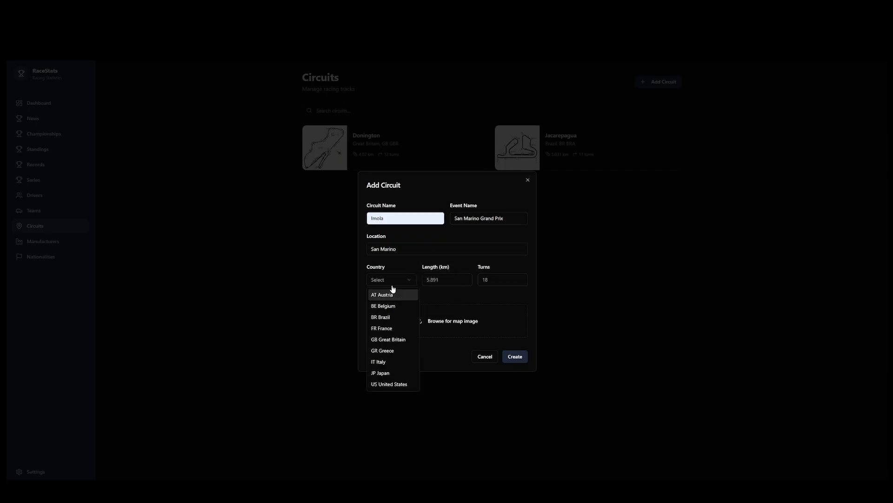
{"action": "left_click", "coordinate": [386, 362]}
{"action": "left_click", "coordinate": [446, 284]}
{"action": "type", "text": "5.04"}
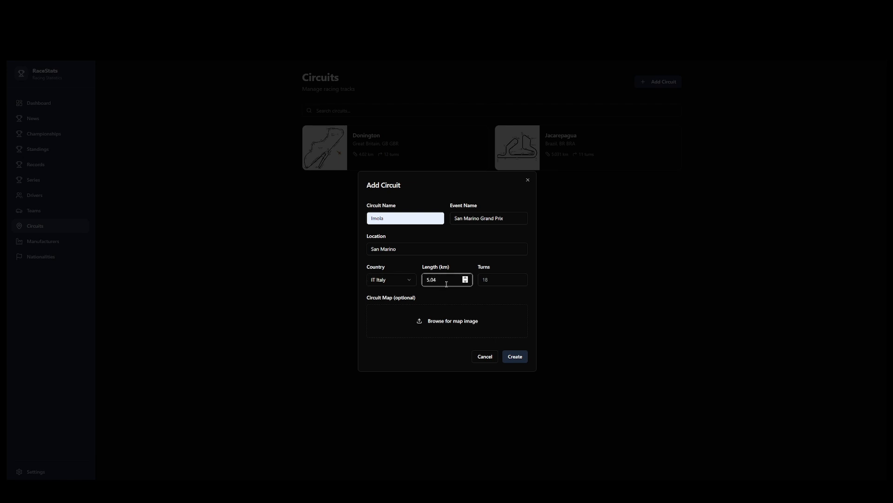
{"action": "key", "text": "Tab"}
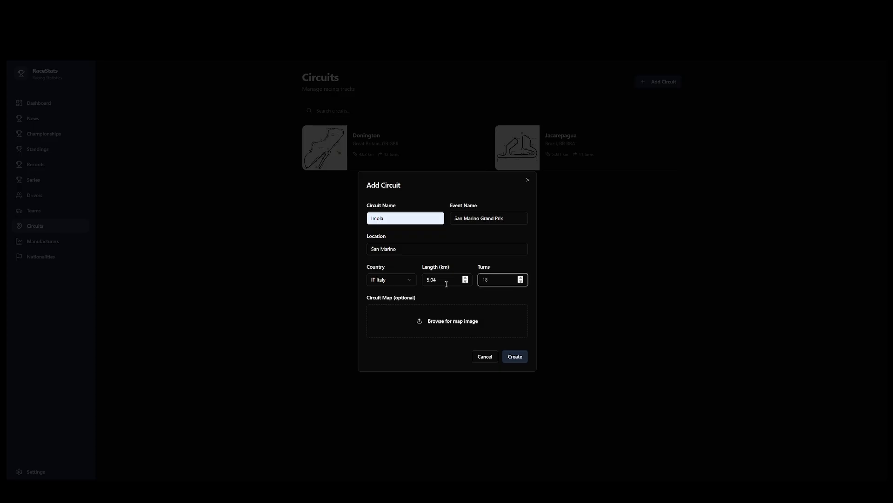
Preview the Imola layout image from the file picker, then close the picker without choosing it.
{"action": "left_click", "coordinate": [447, 321]}
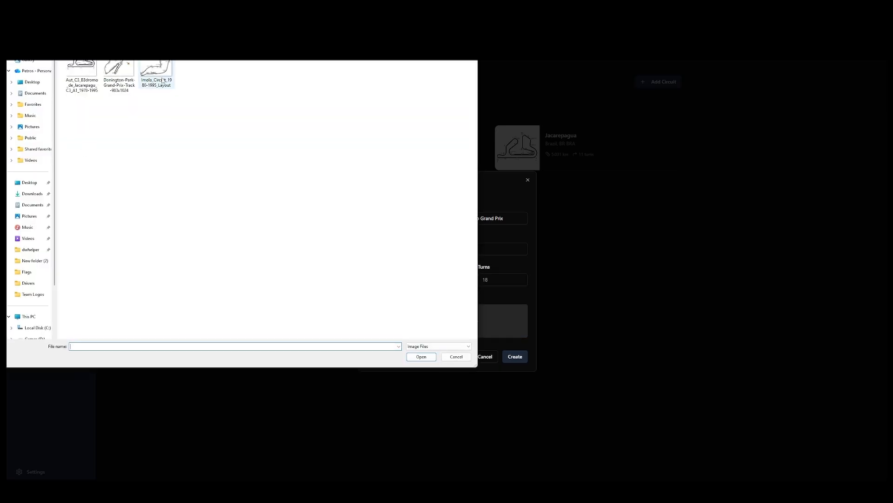
{"action": "left_click", "coordinate": [149, 70]}
{"action": "right_click", "coordinate": [151, 68]}
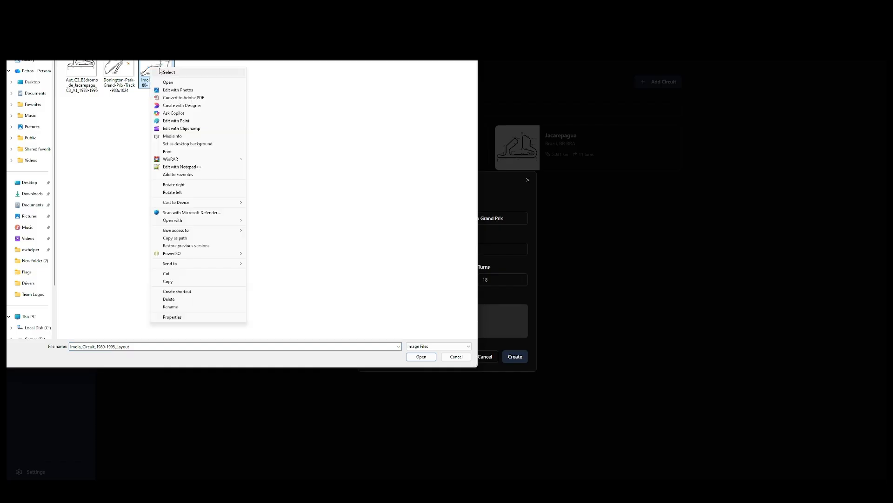
{"action": "mouse_move", "coordinate": [190, 221]}
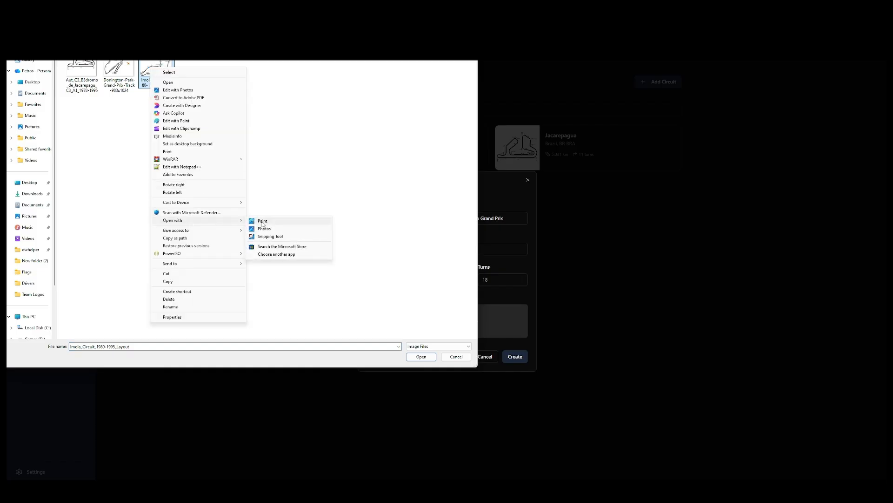
{"action": "left_click", "coordinate": [289, 228]}
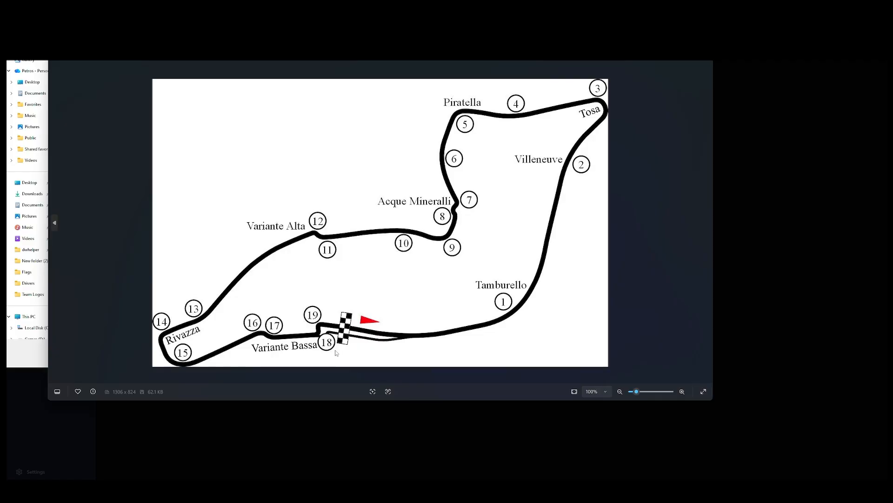
{"action": "left_click", "coordinate": [711, 67]}
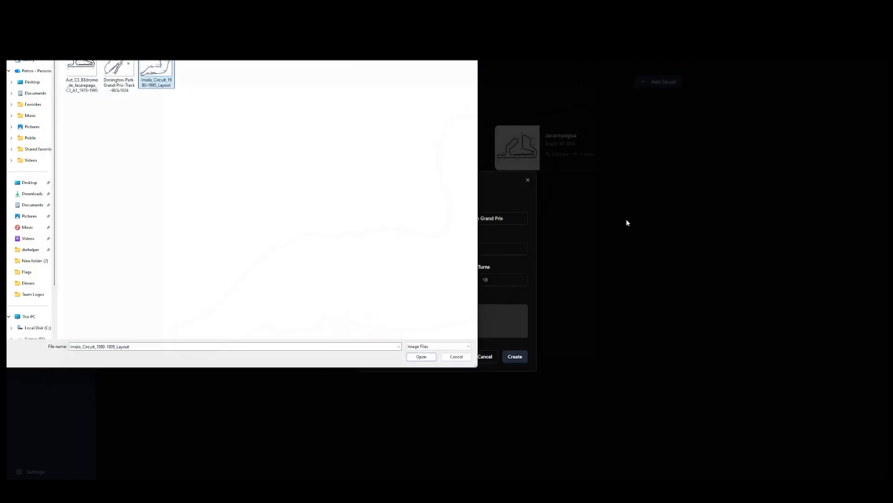
{"action": "left_click", "coordinate": [456, 357]}
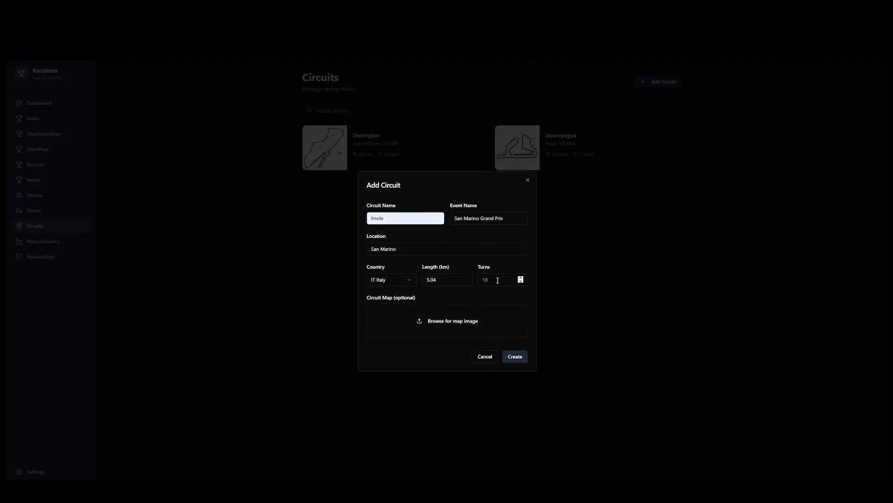
Set 19 turns, attach the Imola layout as the map, and create the circuit.
{"action": "type", "text": "19"}
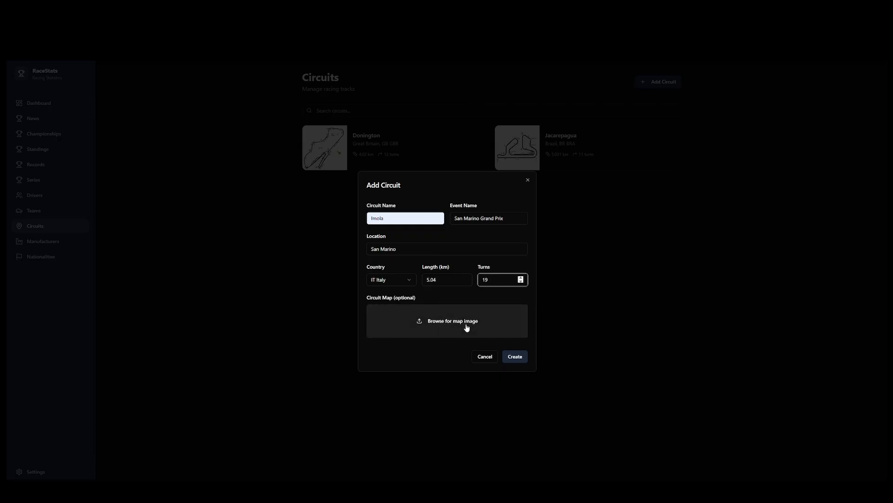
{"action": "left_click", "coordinate": [448, 323]}
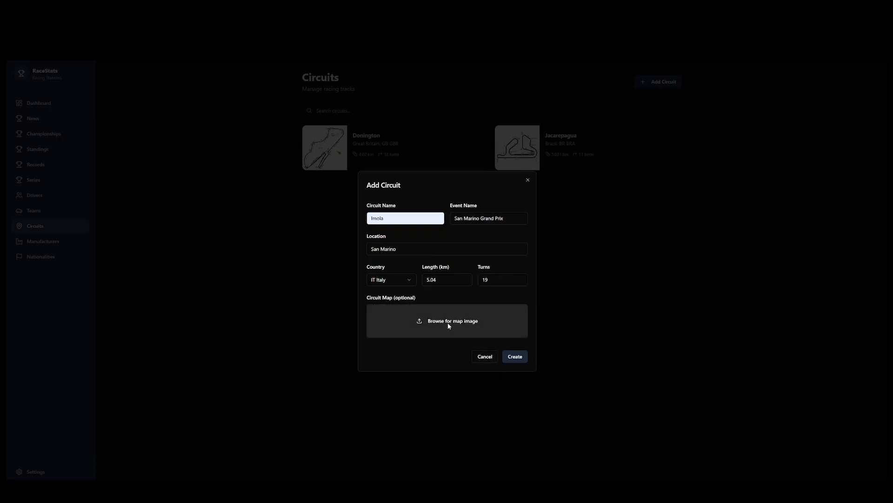
{"action": "left_click", "coordinate": [158, 74]}
{"action": "double_click", "coordinate": [159, 75]}
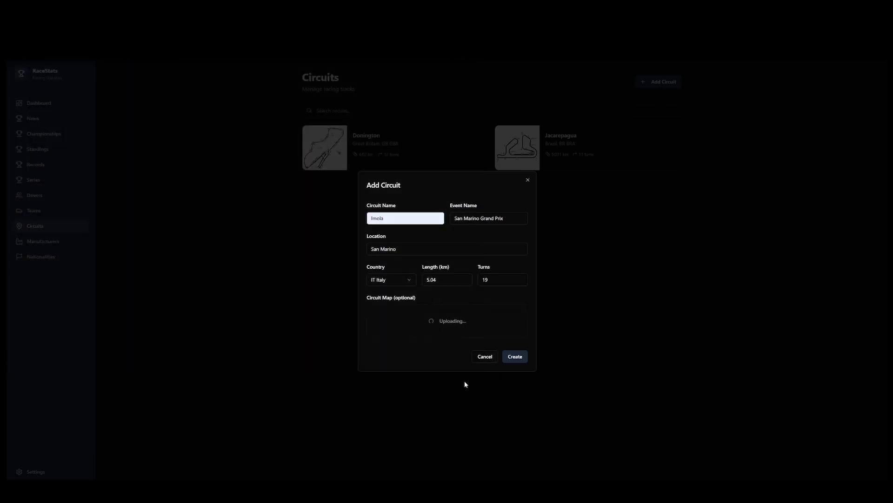
{"action": "left_click", "coordinate": [517, 362]}
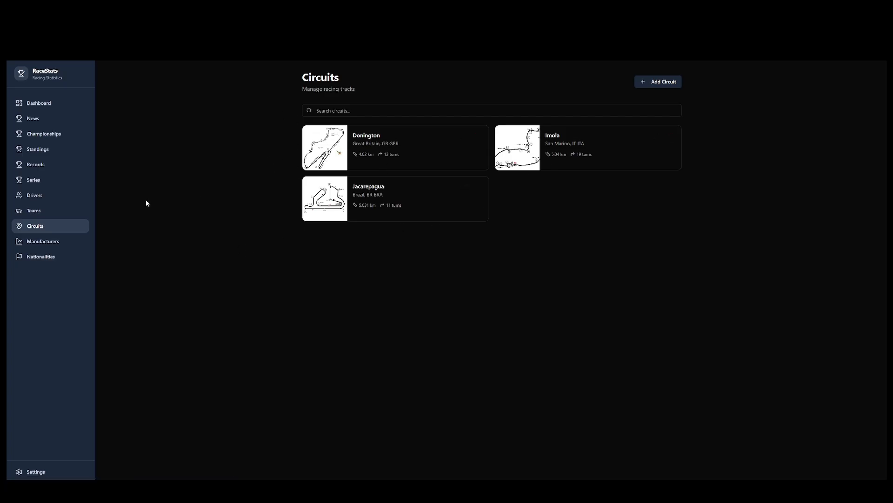
Browse the Teams, Nationalities, Manufacturers, Circuits and Drivers pages, ending on Racing Series.
{"action": "left_click", "coordinate": [48, 215]}
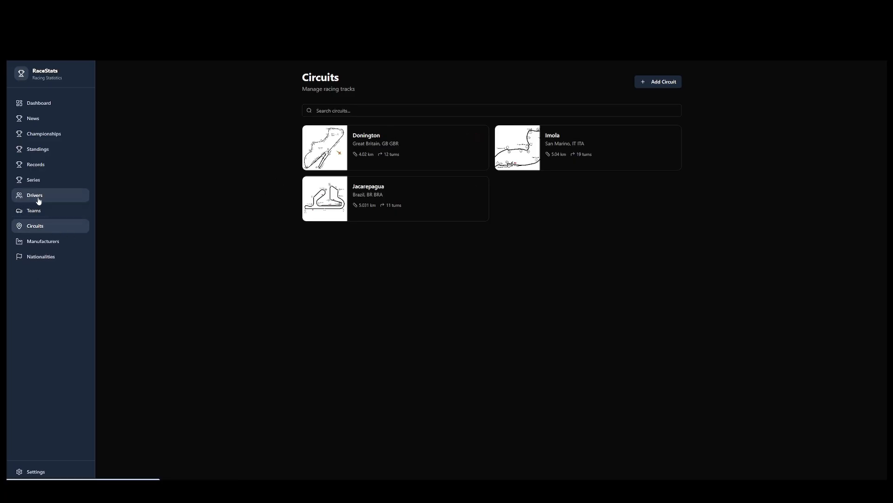
{"action": "left_click", "coordinate": [32, 257]}
{"action": "left_click", "coordinate": [37, 242]}
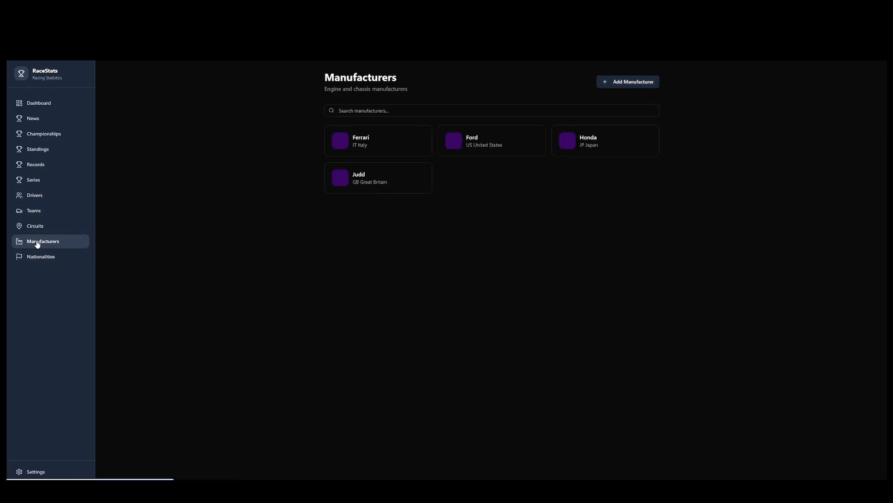
{"action": "left_click", "coordinate": [37, 224]}
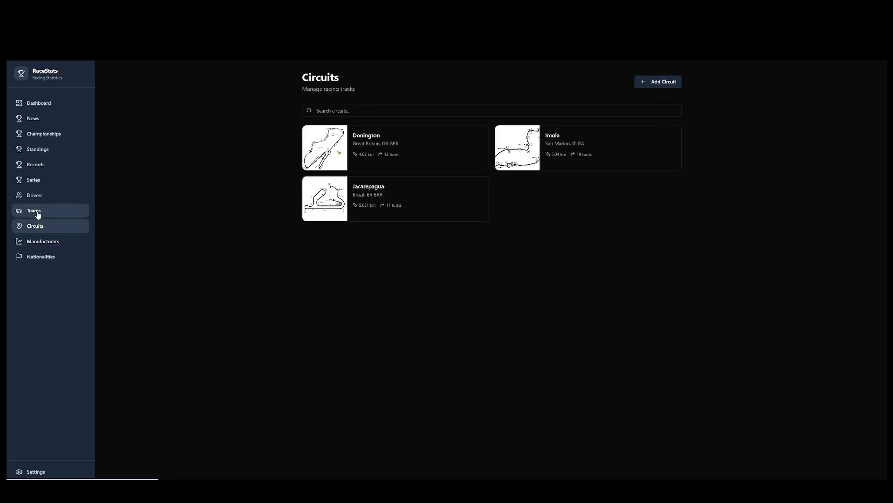
{"action": "left_click", "coordinate": [38, 212]}
{"action": "left_click", "coordinate": [45, 197]}
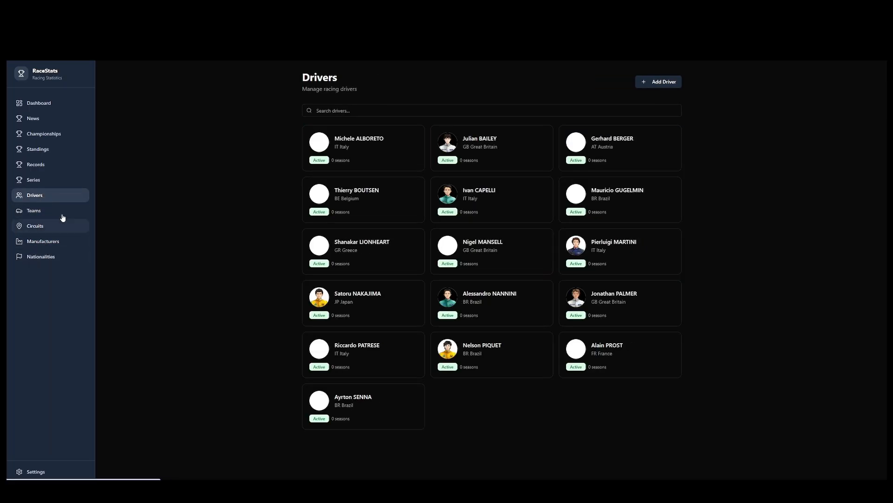
{"action": "left_click", "coordinate": [41, 183]}
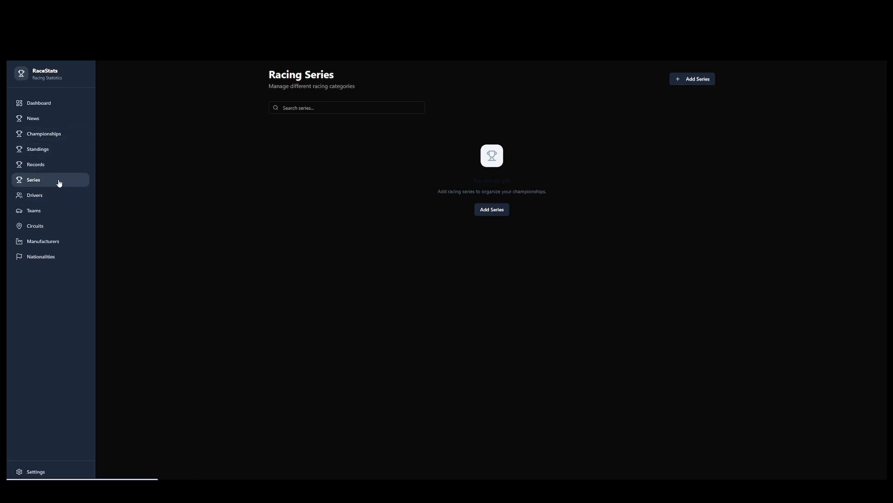
Add International Formula Series 1 as an Open Wheel Formula series with the IFS1 logo.
{"action": "left_click", "coordinate": [491, 210]}
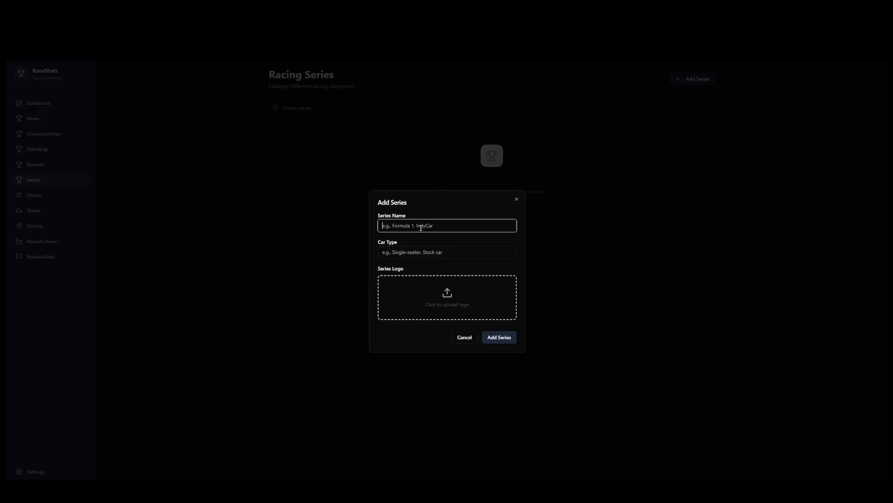
{"action": "left_click", "coordinate": [452, 296]}
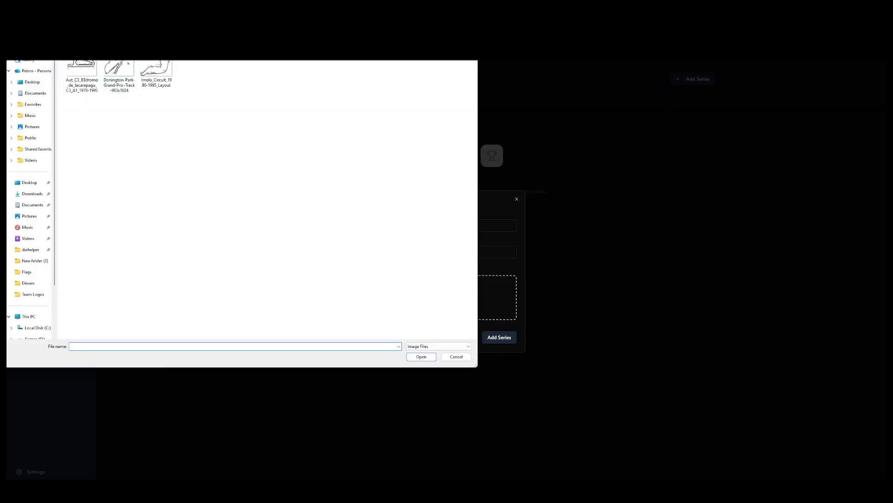
{"action": "key", "text": "alt+Up"}
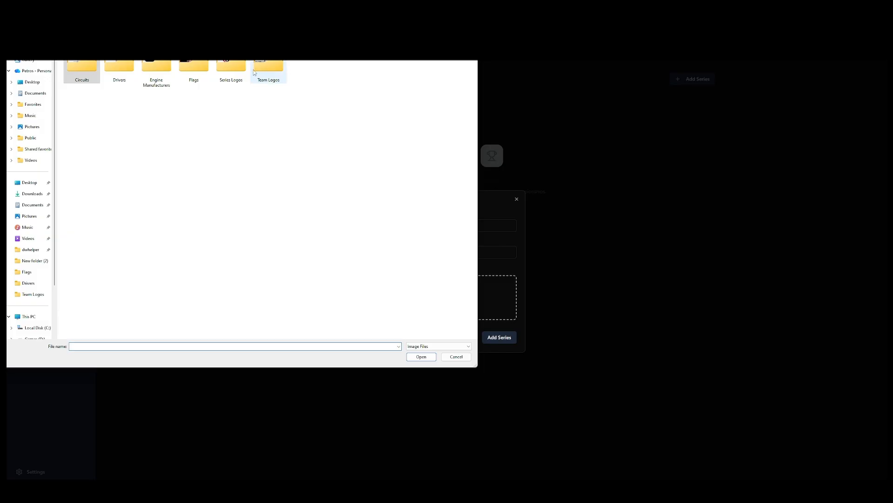
{"action": "double_click", "coordinate": [232, 71]}
{"action": "double_click", "coordinate": [80, 71]}
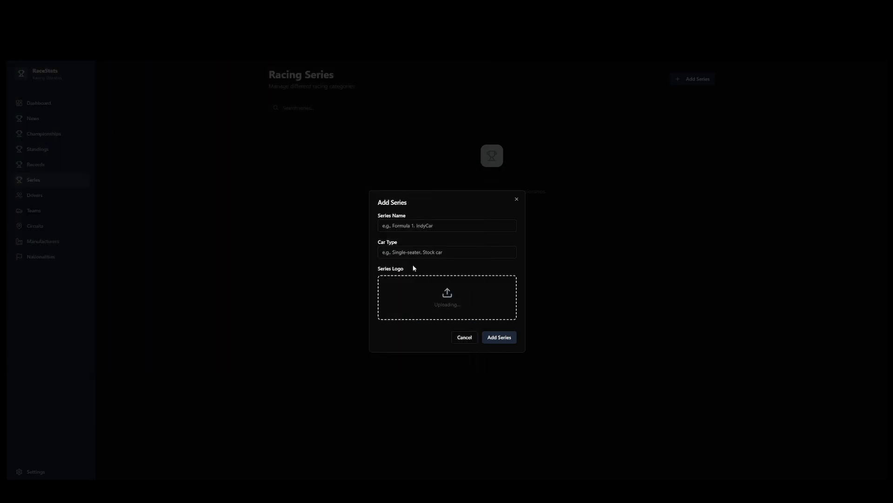
{"action": "left_click", "coordinate": [413, 224]}
{"action": "type", "text": "In"}
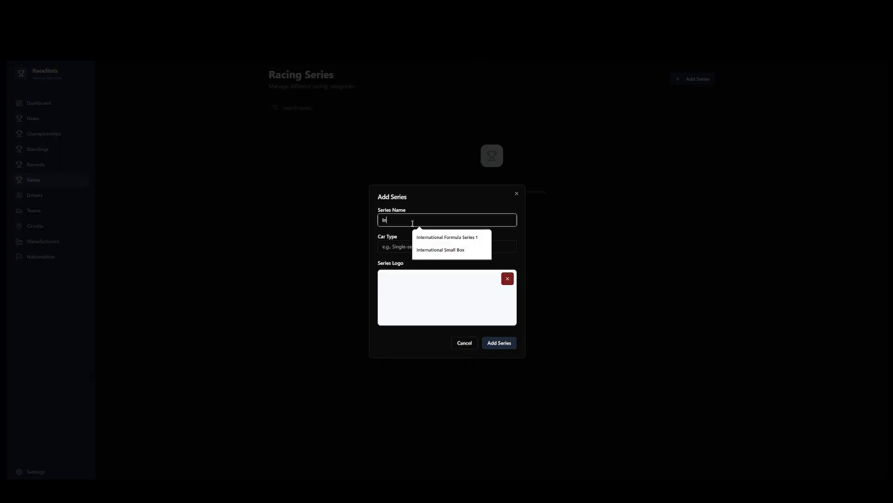
{"action": "left_click", "coordinate": [456, 239]}
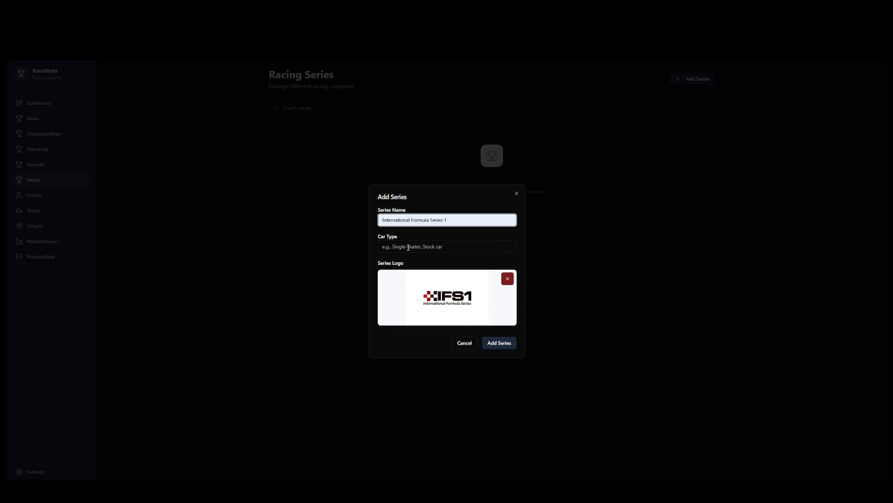
{"action": "left_click", "coordinate": [408, 247]}
{"action": "left_click", "coordinate": [432, 263]}
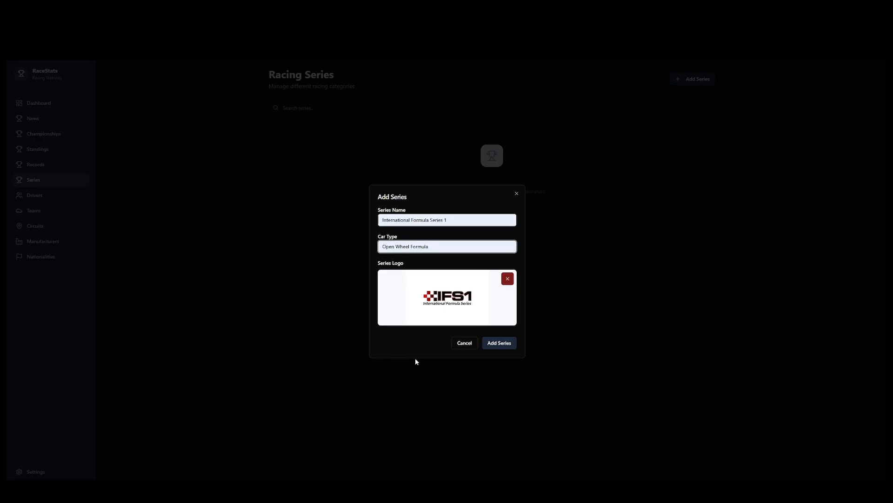
{"action": "left_click", "coordinate": [505, 344]}
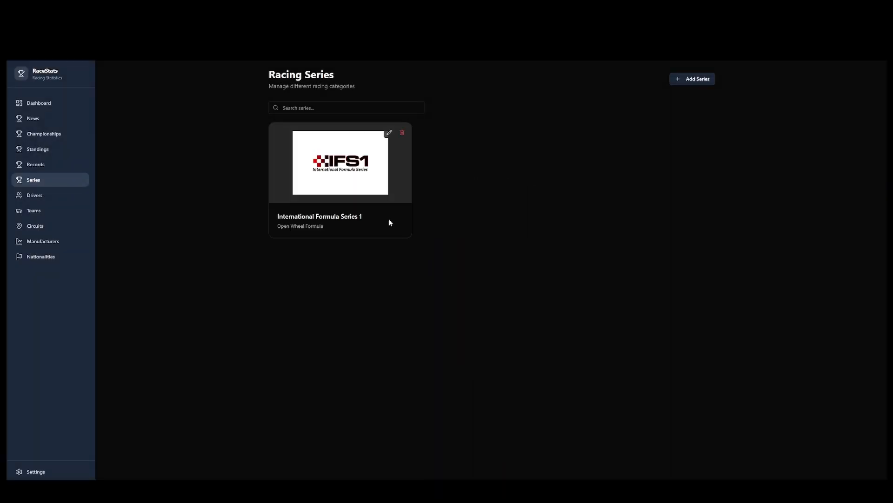
Add International Formula Series 2 as an Open Wheel Formula series with the IFS2 logo.
{"action": "left_click", "coordinate": [689, 79]}
{"action": "left_click", "coordinate": [427, 228]}
{"action": "left_click", "coordinate": [442, 243]}
{"action": "key", "text": "BackSpace"}
{"action": "type", "text": "2"}
{"action": "left_click", "coordinate": [432, 252]}
{"action": "left_click", "coordinate": [439, 265]}
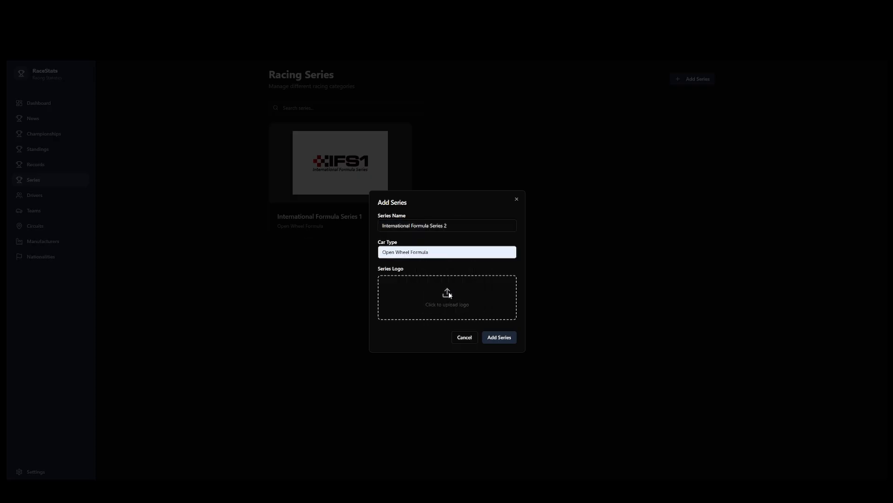
{"action": "left_click", "coordinate": [450, 295]}
{"action": "double_click", "coordinate": [157, 81]}
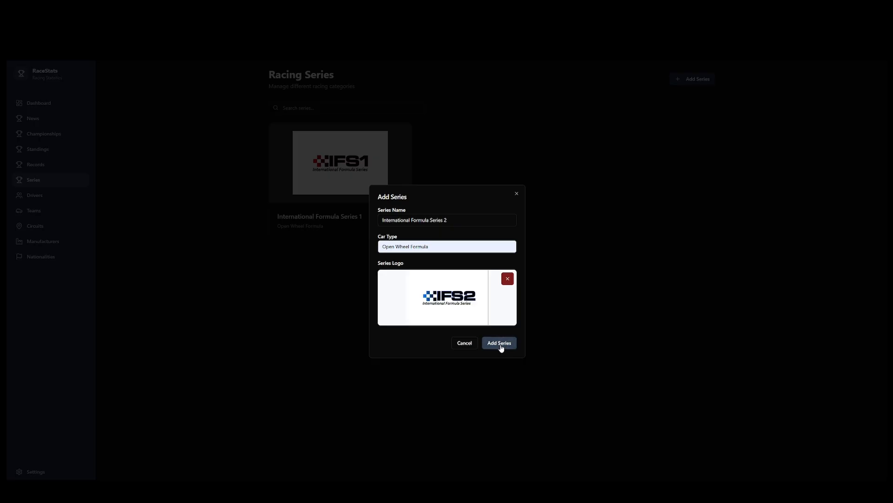
{"action": "left_click", "coordinate": [500, 345]}
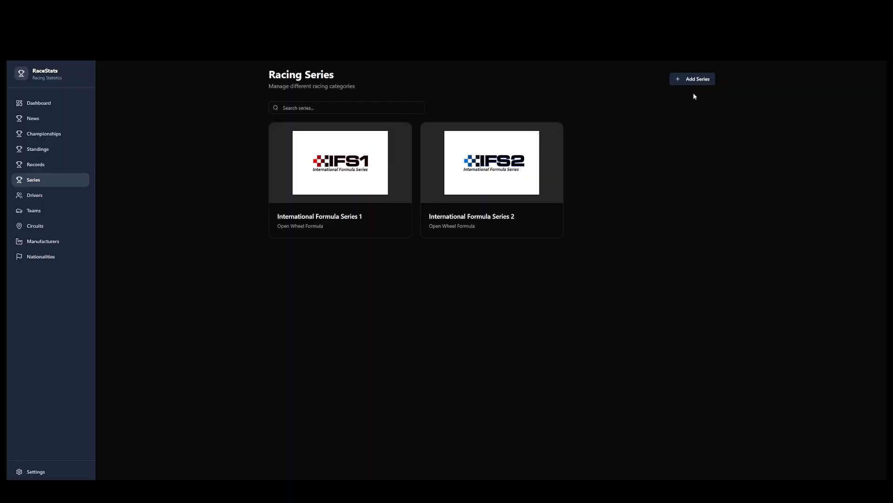
{"action": "left_click", "coordinate": [694, 79]}
Save International Formula Series 3, Open Wheel Formula, with the green IFS3 logo.
{"action": "left_click", "coordinate": [421, 228]}
{"action": "left_click", "coordinate": [434, 244]}
{"action": "key", "text": "BackSpace"}
{"action": "type", "text": "3"}
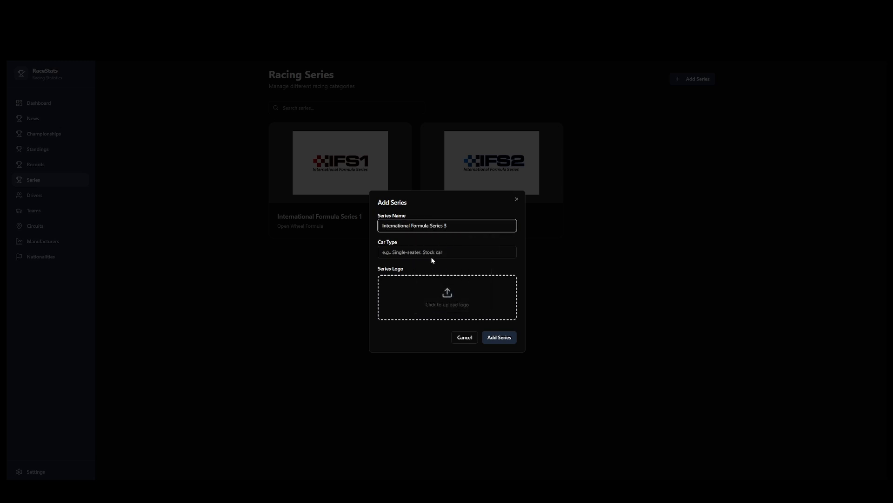
{"action": "left_click", "coordinate": [431, 253]}
{"action": "left_click", "coordinate": [439, 269]}
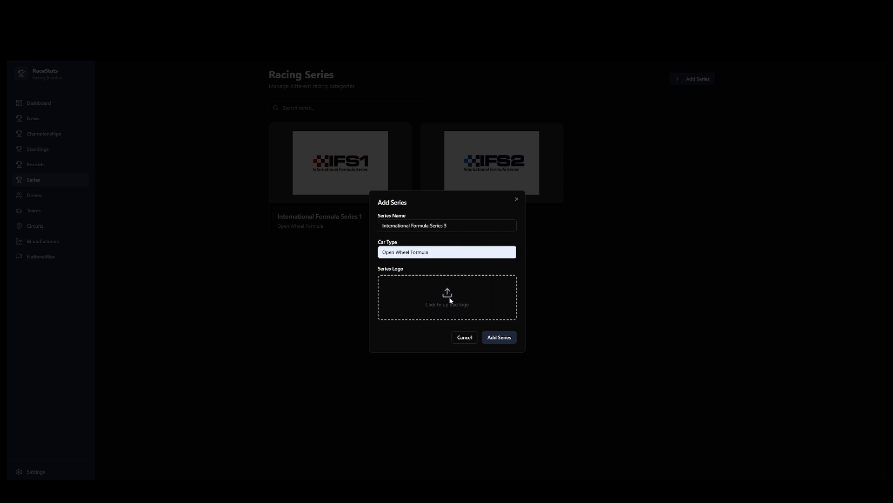
{"action": "left_click", "coordinate": [447, 296]}
{"action": "double_click", "coordinate": [120, 75]}
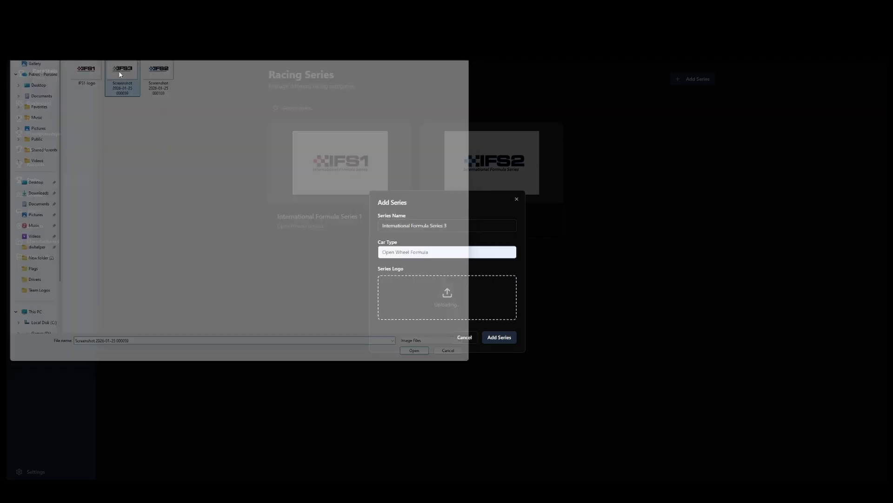
{"action": "left_click", "coordinate": [492, 344]}
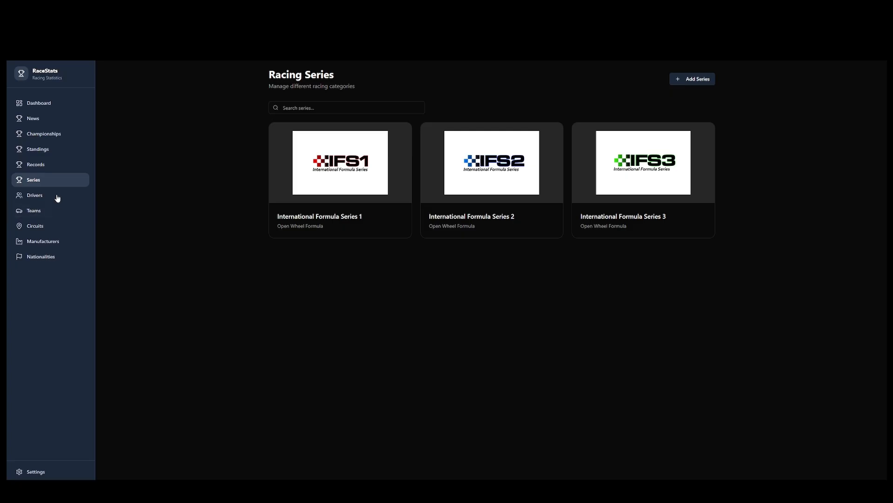
{"action": "left_click", "coordinate": [55, 133]}
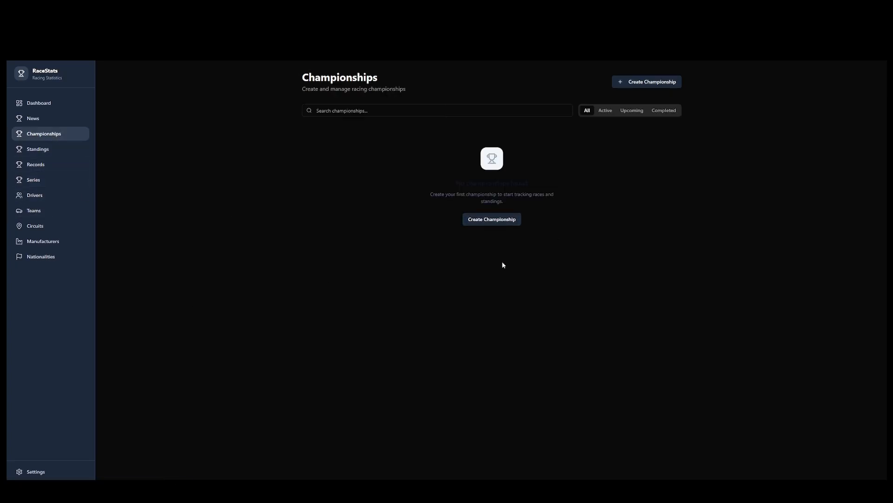
Start a championship for International Formula Series 1, named International Formula Series 1, season 1.
{"action": "left_click", "coordinate": [492, 221]}
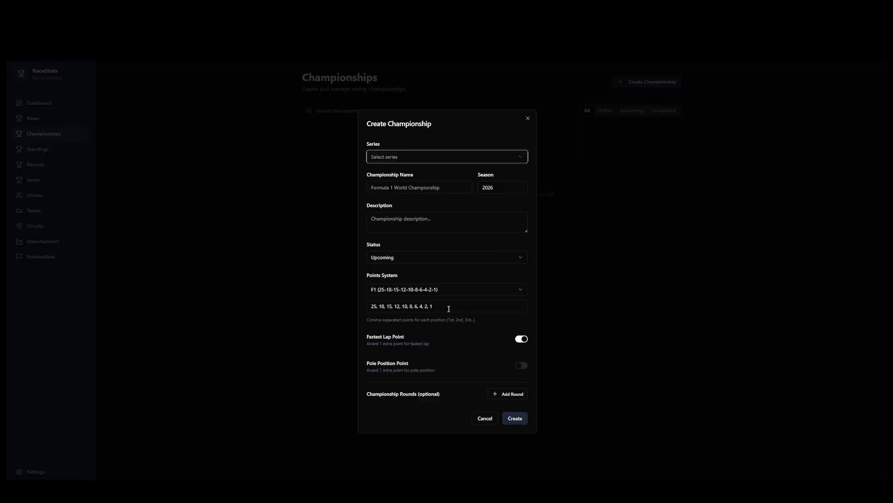
{"action": "left_click", "coordinate": [410, 158]}
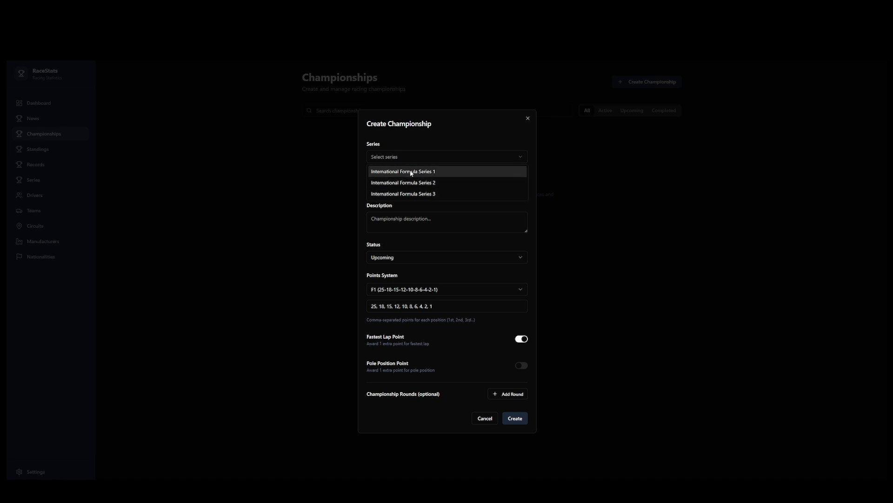
{"action": "left_click", "coordinate": [412, 172]}
{"action": "left_click", "coordinate": [426, 188]}
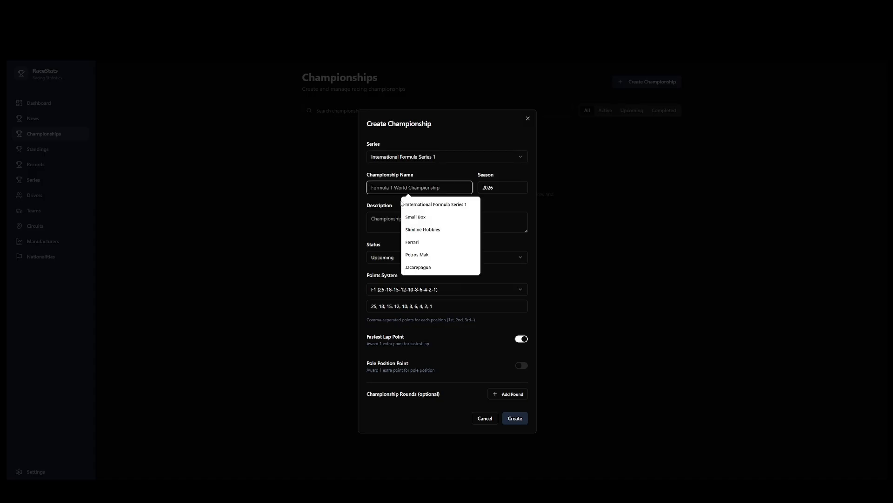
{"action": "left_click", "coordinate": [440, 205]}
{"action": "left_click", "coordinate": [499, 189]}
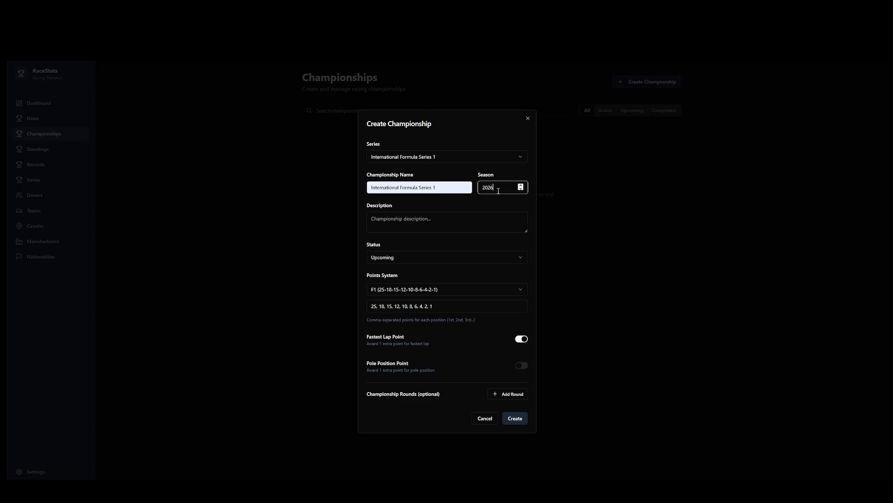
{"action": "key", "text": "BackSpace"}
{"action": "key", "text": "BackSpace"}
{"action": "key", "text": "BackSpace"}
{"action": "left_click", "coordinate": [439, 221]}
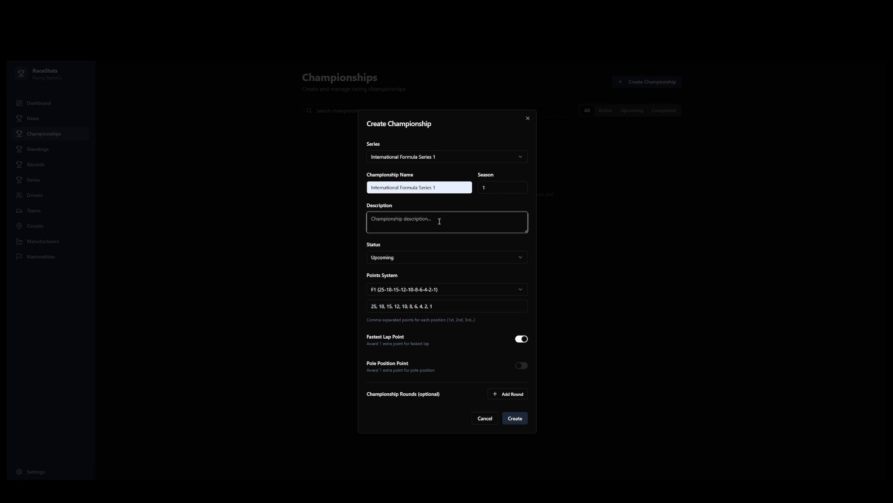
Describe it as 'Season 1 of the International Formula Series 1 World Championship', status Upcoming.
{"action": "type", "text": "Season 1 of the International Formula Series 1 World Championship"}
{"action": "left_click", "coordinate": [412, 260]}
{"action": "left_click", "coordinate": [412, 259]}
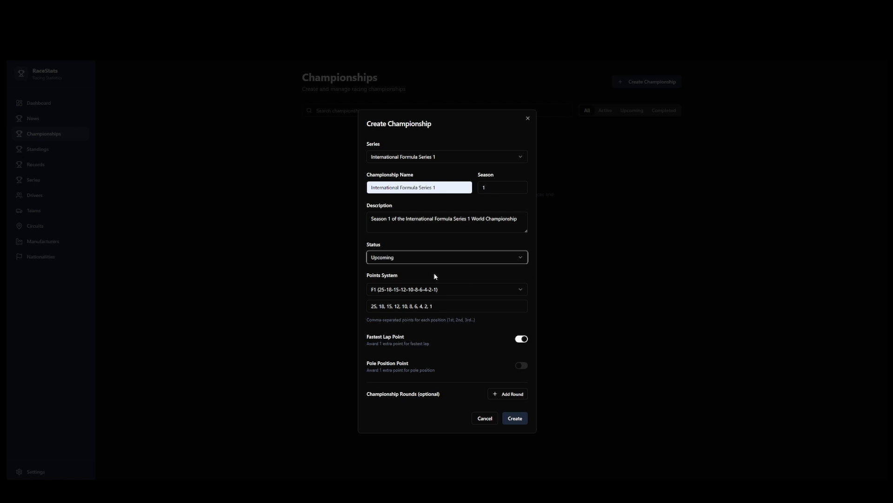
{"action": "left_click", "coordinate": [413, 260]}
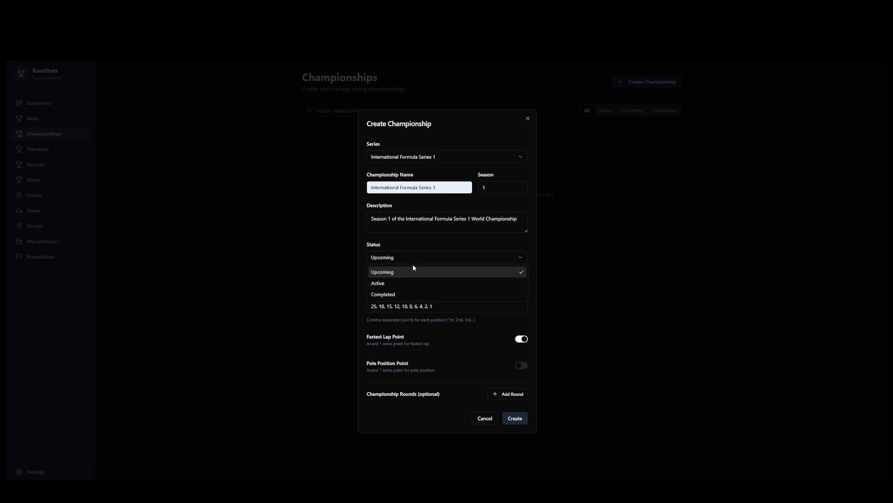
{"action": "left_click", "coordinate": [446, 258]}
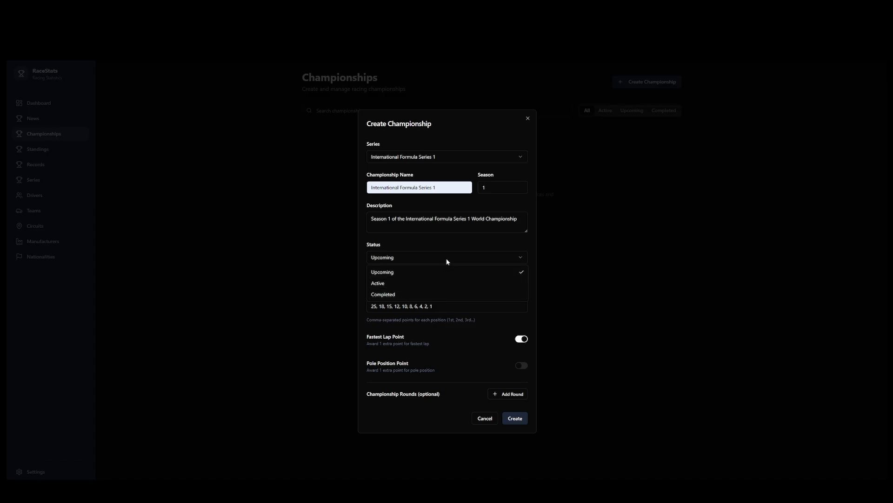
{"action": "left_click", "coordinate": [446, 258]}
{"action": "left_click", "coordinate": [439, 258]}
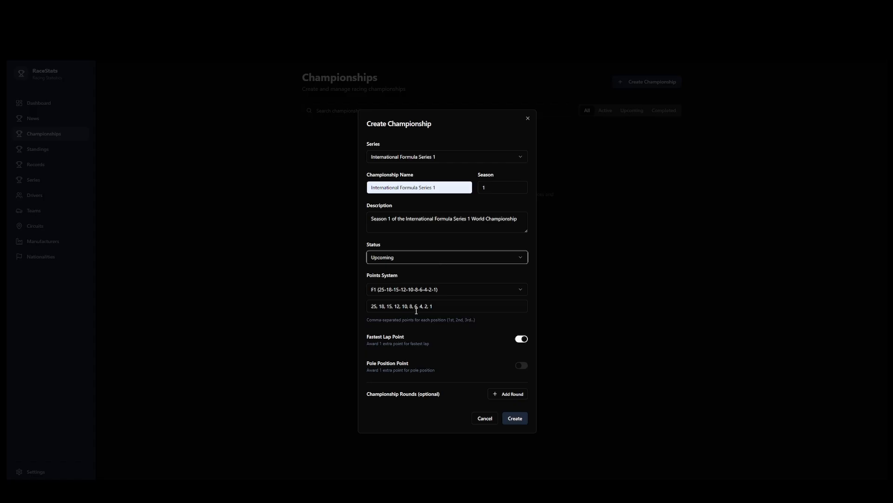
{"action": "left_click", "coordinate": [390, 291]}
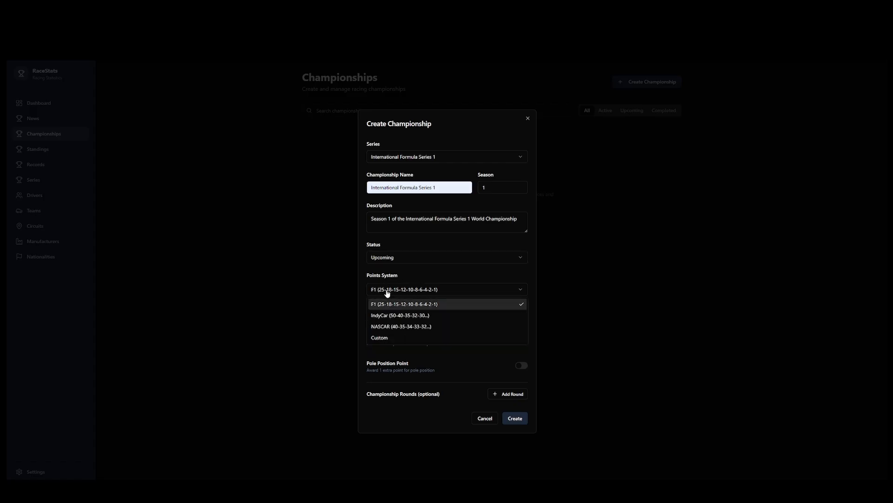
Try a custom points list, revert to F1 points, and disable the fastest-lap point.
{"action": "left_click", "coordinate": [384, 338]}
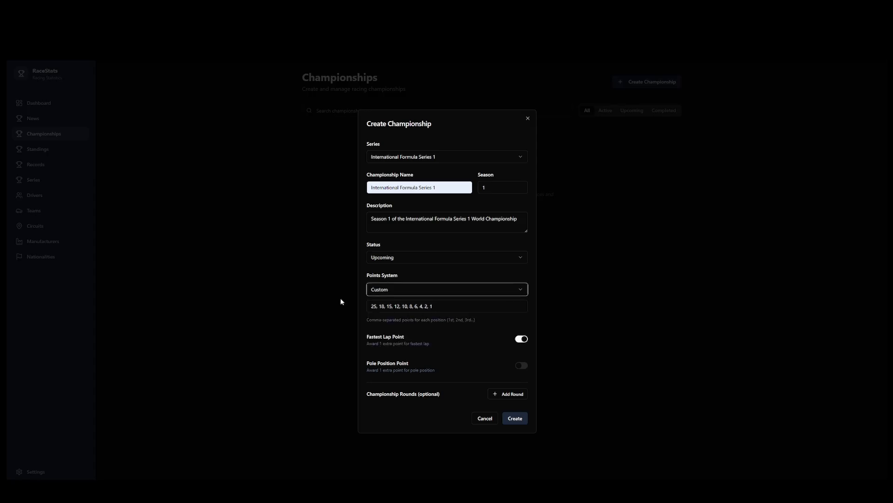
{"action": "triple_click", "coordinate": [457, 307]}
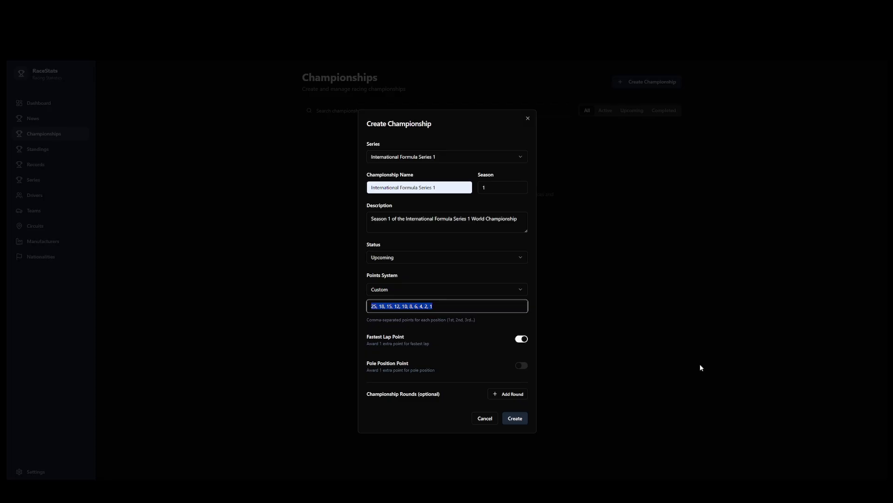
{"action": "type", "text": "50,"}
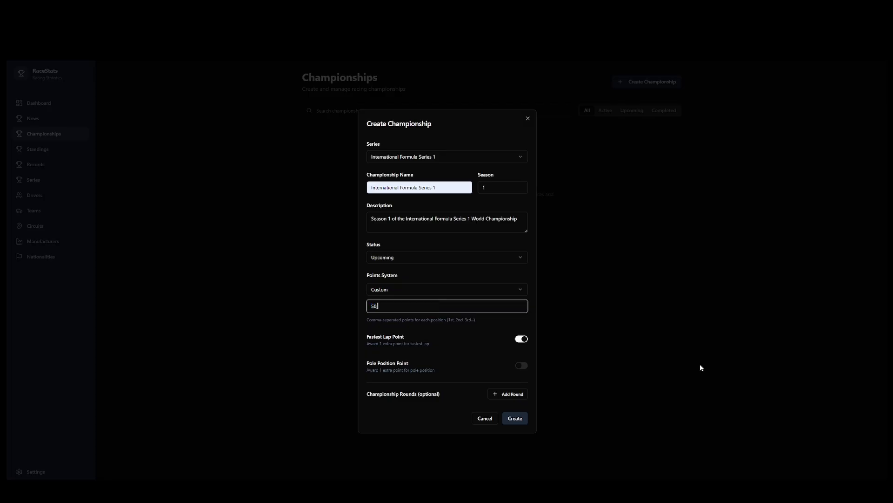
{"action": "type", "text": " 45, 30, 25, 23, 20, 19, 18, 17, 16, 15, 14,"}
{"action": "left_click", "coordinate": [440, 291]}
{"action": "left_click", "coordinate": [409, 306]}
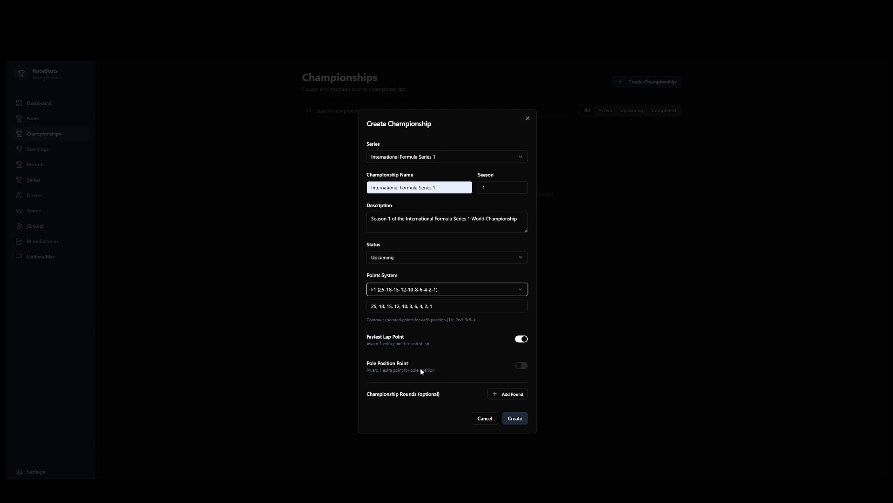
{"action": "left_click", "coordinate": [521, 340]}
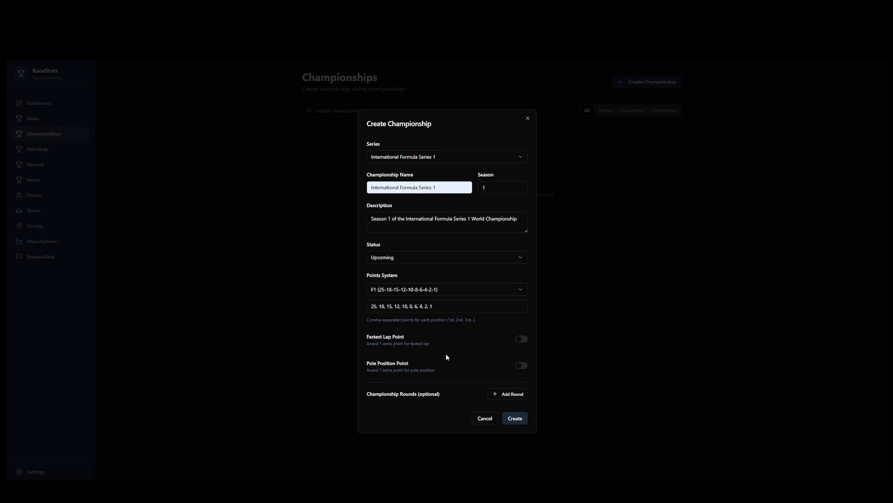
{"action": "left_click", "coordinate": [506, 394]}
Make Brazilian Grand Prix round one and European Grand Prix round two, then create the championship.
{"action": "left_click", "coordinate": [427, 396]}
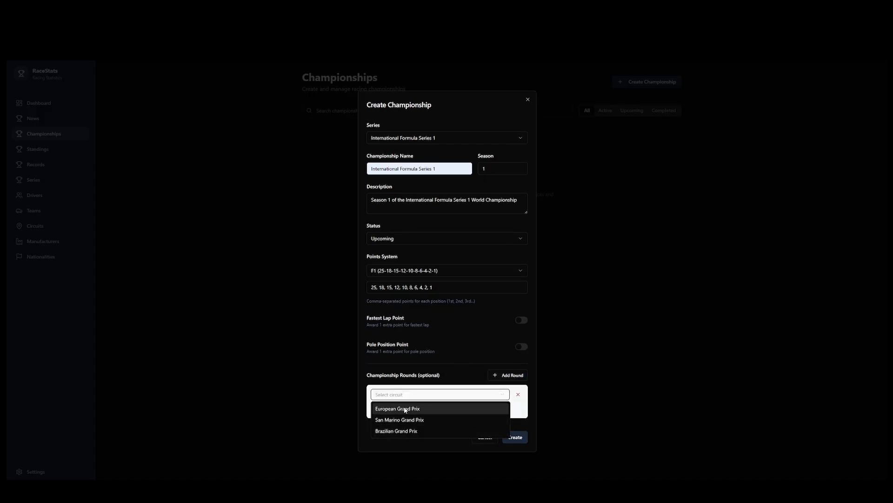
{"action": "left_click", "coordinate": [403, 432]}
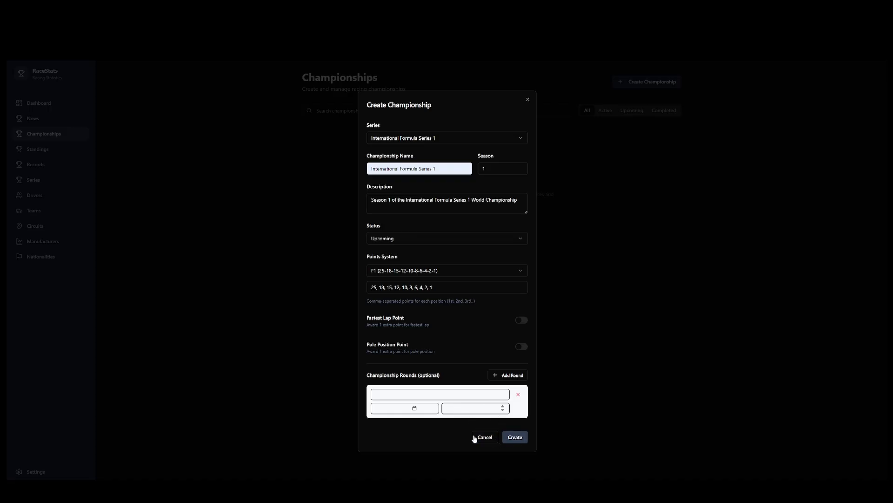
{"action": "left_click", "coordinate": [514, 379]}
{"action": "left_click", "coordinate": [419, 414]}
{"action": "left_click", "coordinate": [417, 427]}
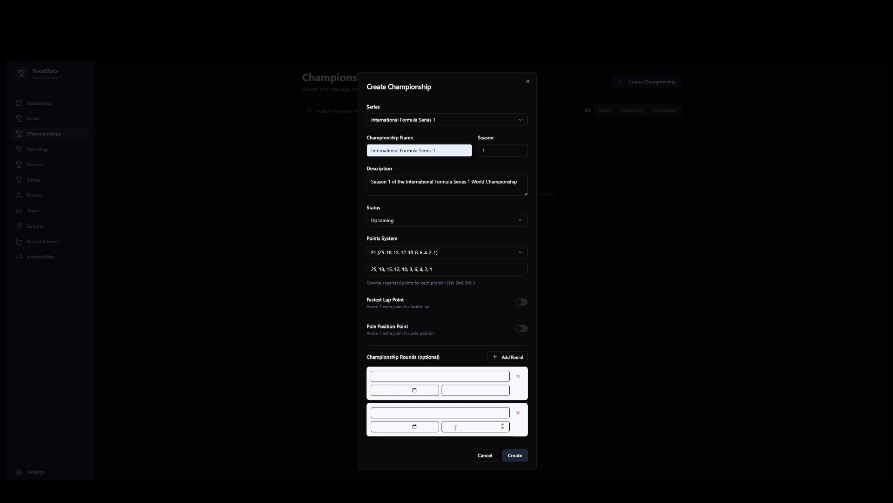
{"action": "left_click", "coordinate": [514, 455]}
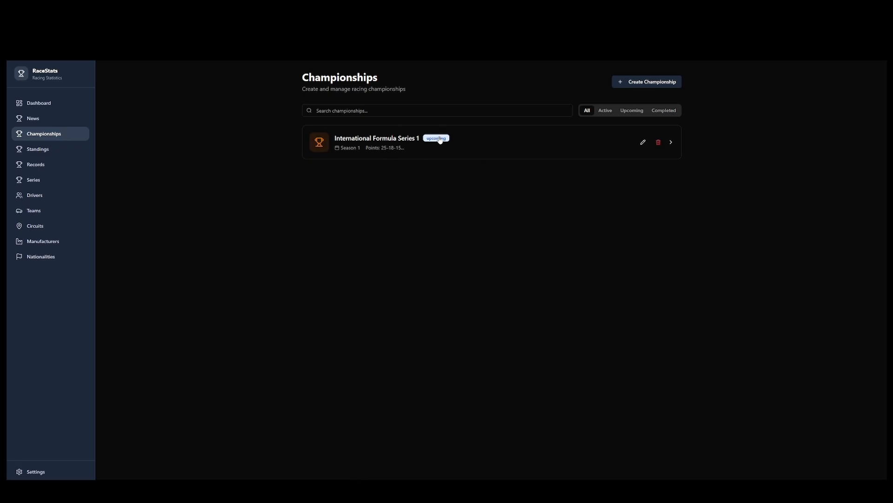
Open the International Formula Series 1 championship and view its Season Results, Historical and Calendar tabs.
{"action": "left_click", "coordinate": [377, 144]}
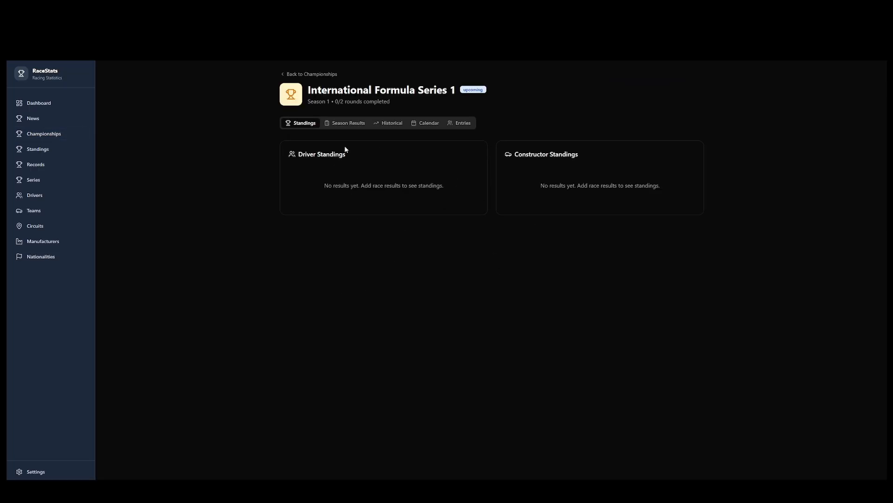
{"action": "left_click", "coordinate": [335, 127]}
{"action": "left_click", "coordinate": [391, 124]}
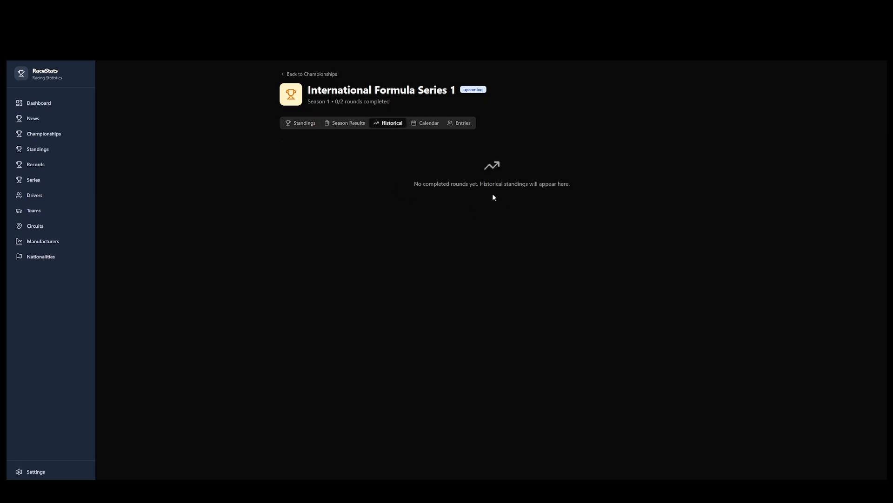
{"action": "left_click", "coordinate": [440, 125]}
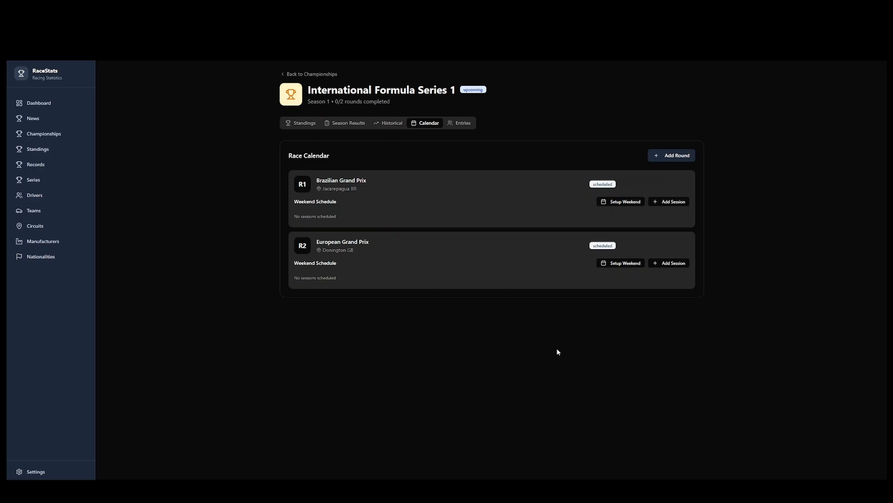
Add a Scheduled San Marino Grand Prix round at Imola with 60 laps.
{"action": "left_click", "coordinate": [665, 159]}
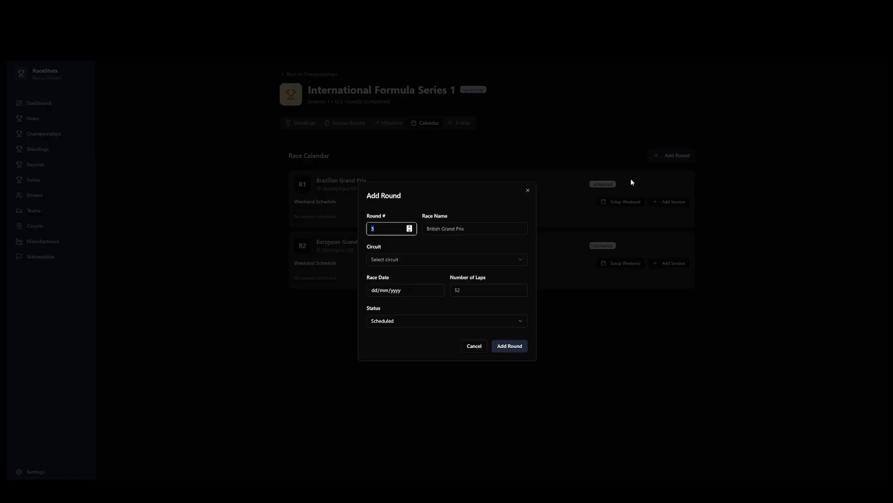
{"action": "left_click", "coordinate": [437, 228]}
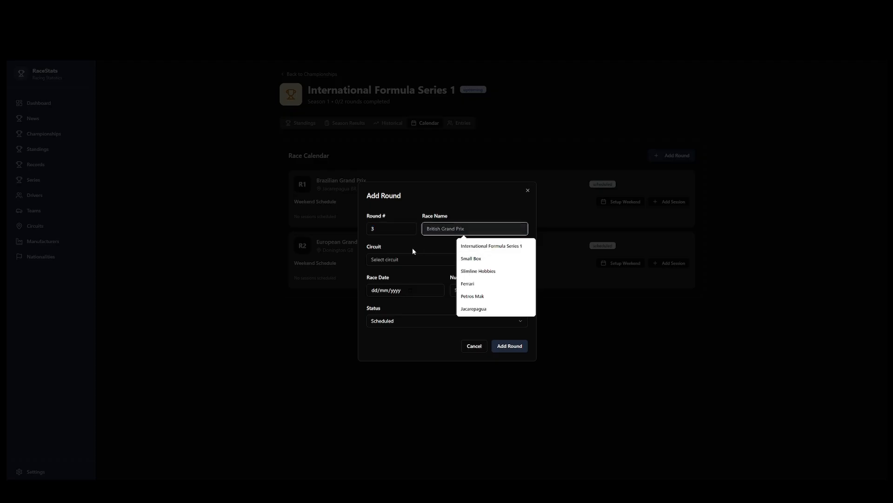
{"action": "left_click", "coordinate": [406, 263]}
{"action": "left_click", "coordinate": [392, 275]}
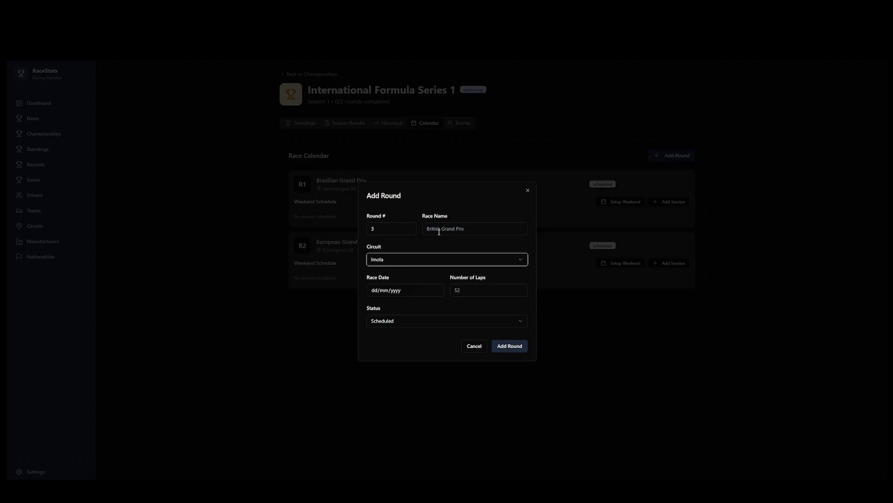
{"action": "left_click", "coordinate": [426, 229]}
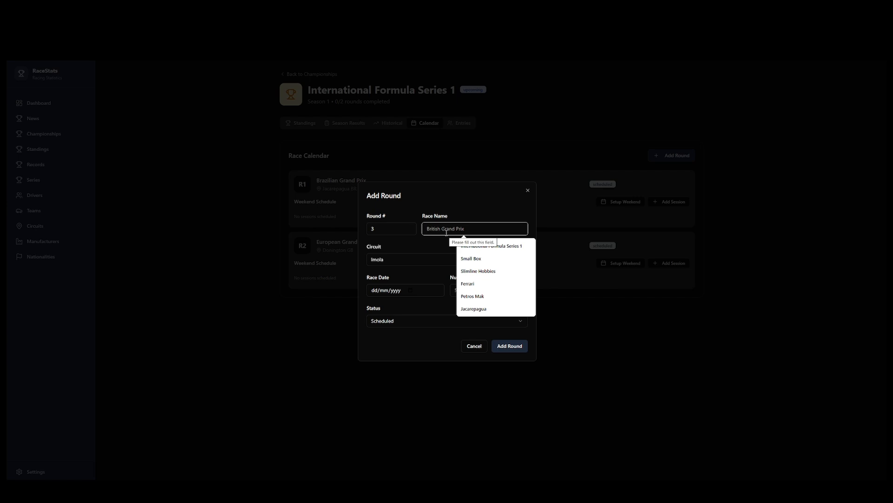
{"action": "type", "text": "San Marino"}
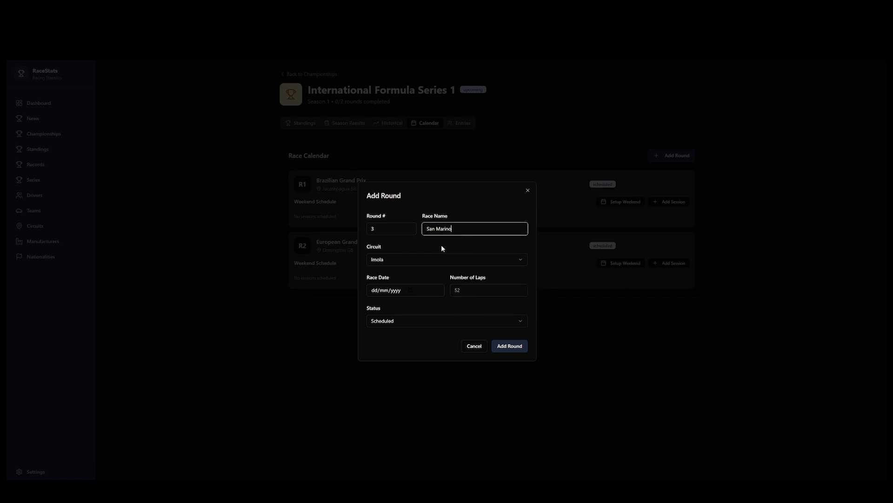
{"action": "type", "text": " Grand Prix"}
{"action": "left_click", "coordinate": [383, 229]}
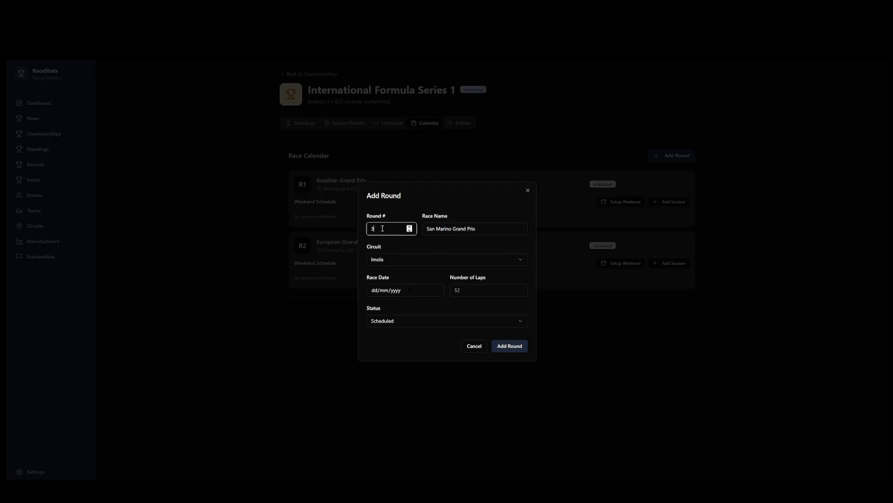
{"action": "double_click", "coordinate": [372, 229]}
{"action": "left_click", "coordinate": [466, 286]}
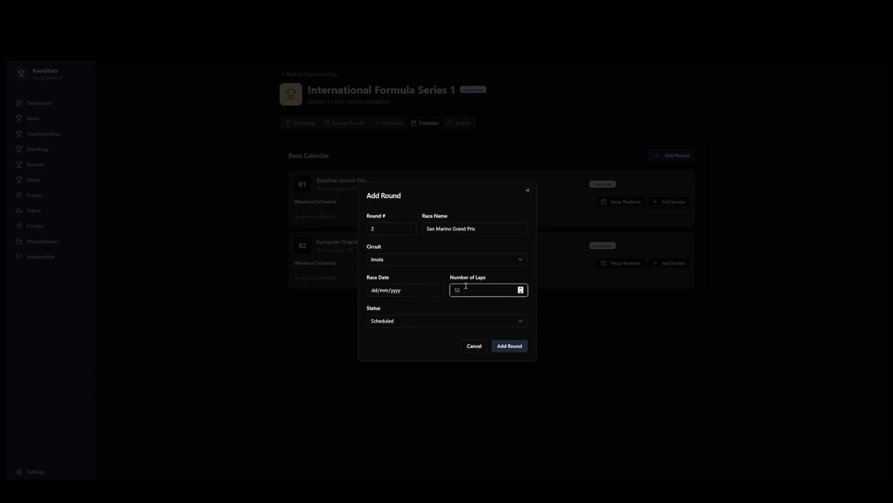
{"action": "type", "text": "60"}
{"action": "left_click", "coordinate": [412, 324]}
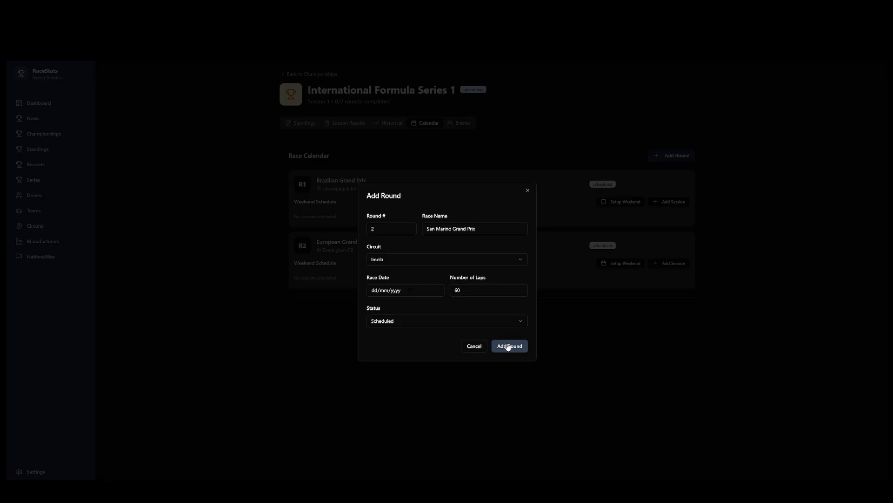
{"action": "left_click", "coordinate": [509, 346]}
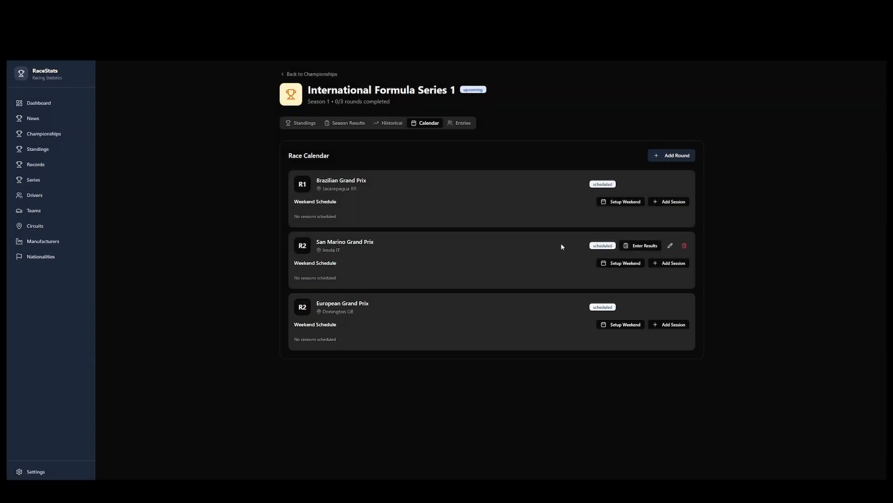
Renumber the San Marino round to 3 and show the championship's entries.
{"action": "left_click", "coordinate": [670, 245]}
{"action": "left_click", "coordinate": [410, 226]}
{"action": "left_click", "coordinate": [514, 348]}
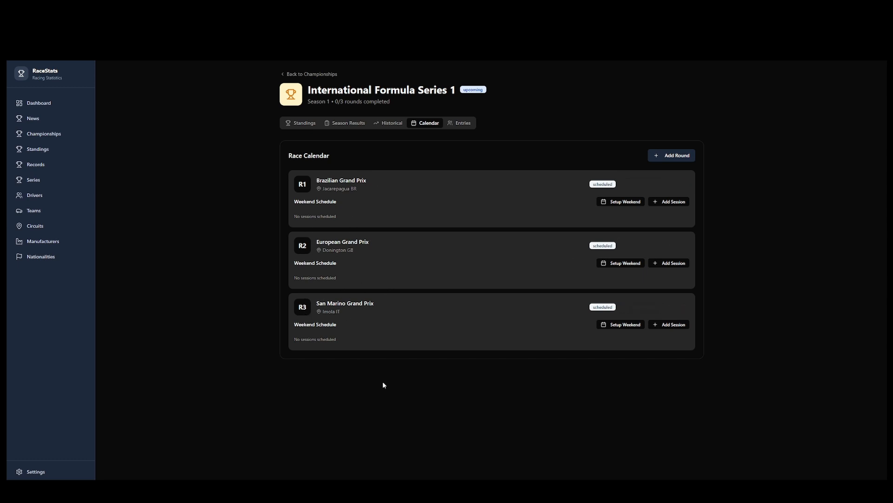
{"action": "left_click", "coordinate": [464, 124]}
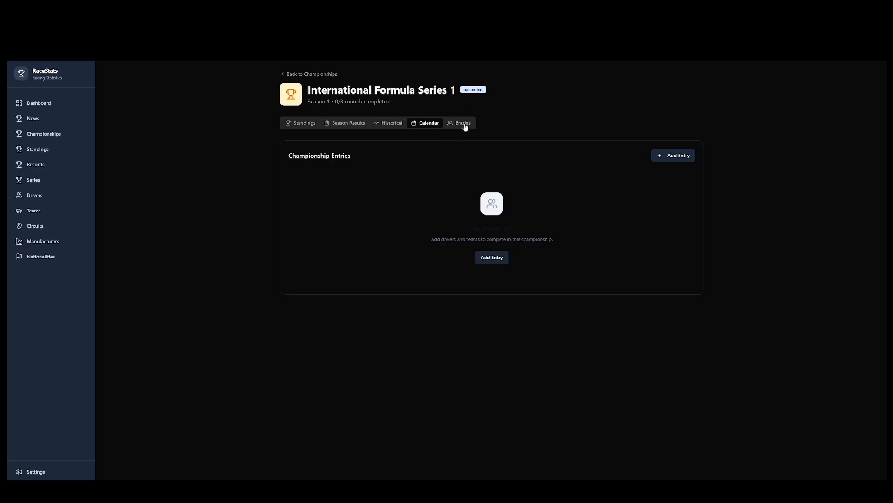
In Add Entries, tick the first and third drivers with Ferrari, then tick the fifth driver.
{"action": "left_click", "coordinate": [492, 257]}
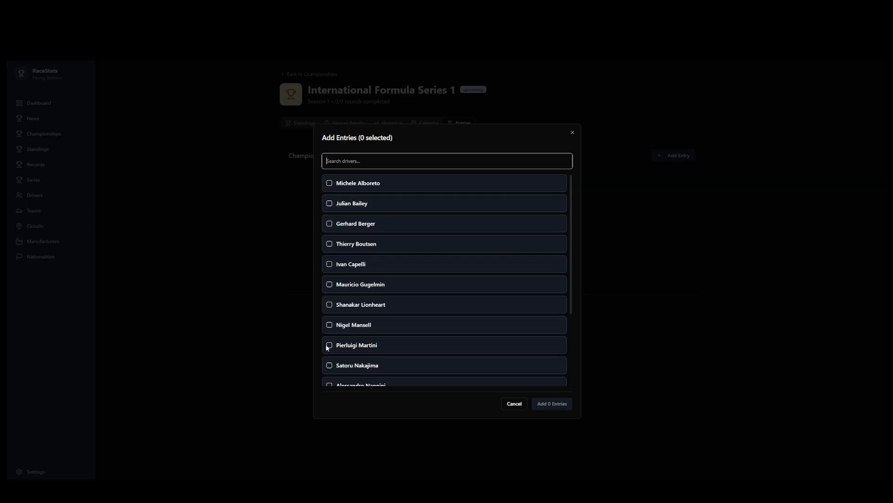
{"action": "scroll", "coordinate": [350, 367], "scroll_direction": "down", "scroll_amount": 3}
{"action": "scroll", "coordinate": [350, 370], "scroll_direction": "up", "scroll_amount": 3}
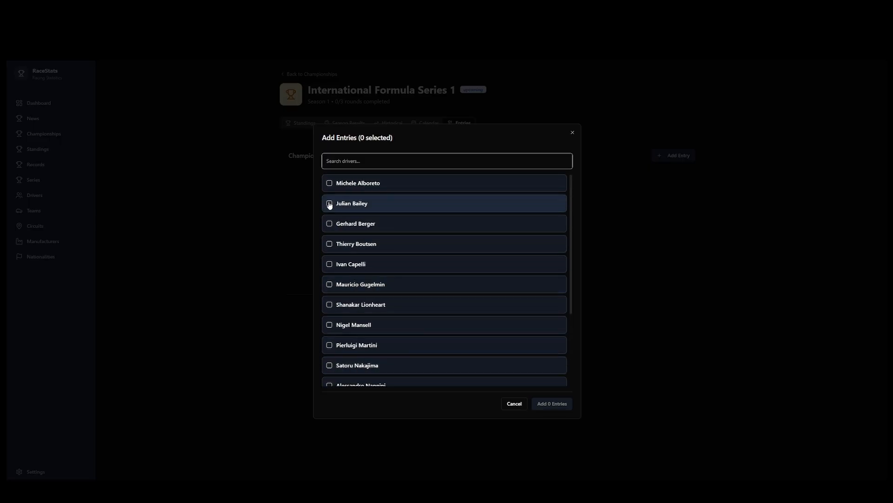
{"action": "left_click", "coordinate": [330, 183]}
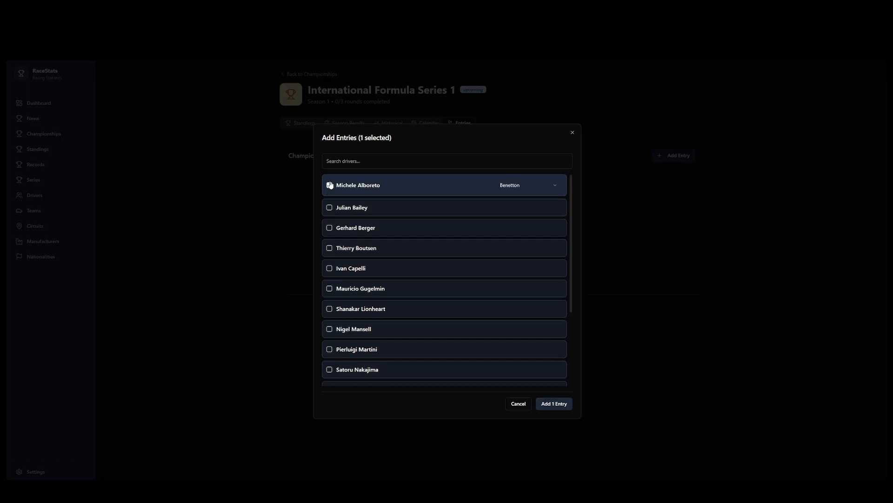
{"action": "left_click", "coordinate": [527, 186]}
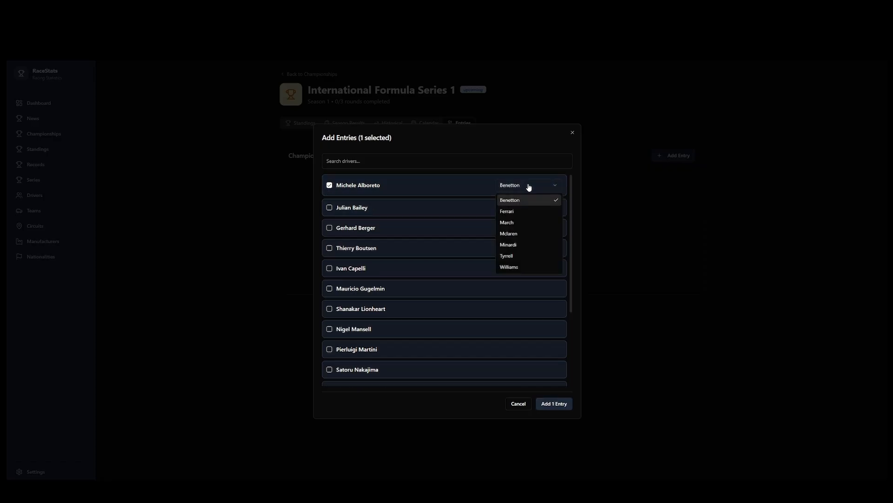
{"action": "left_click", "coordinate": [515, 211]}
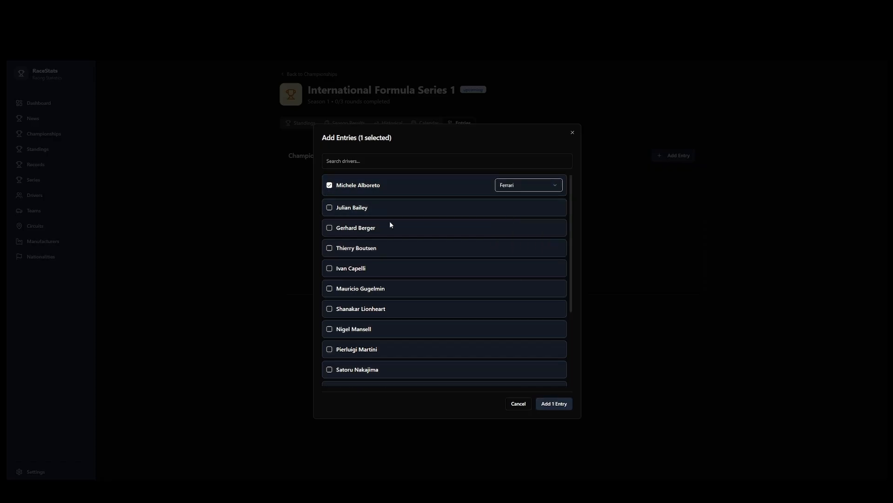
{"action": "left_click", "coordinate": [331, 229]}
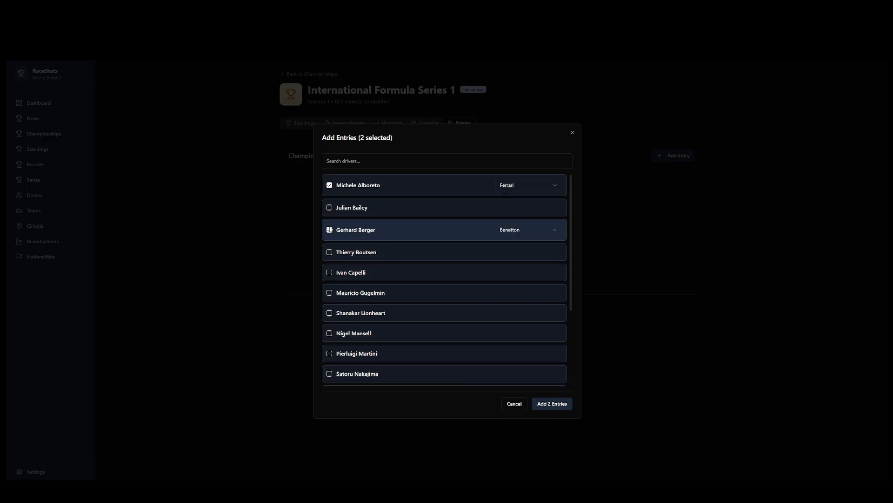
{"action": "left_click", "coordinate": [518, 233]}
{"action": "left_click", "coordinate": [516, 256]}
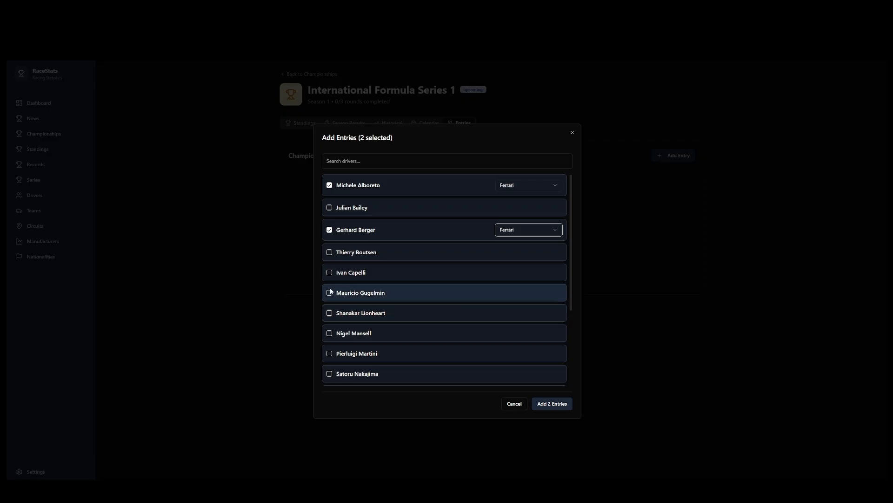
{"action": "left_click", "coordinate": [330, 273]}
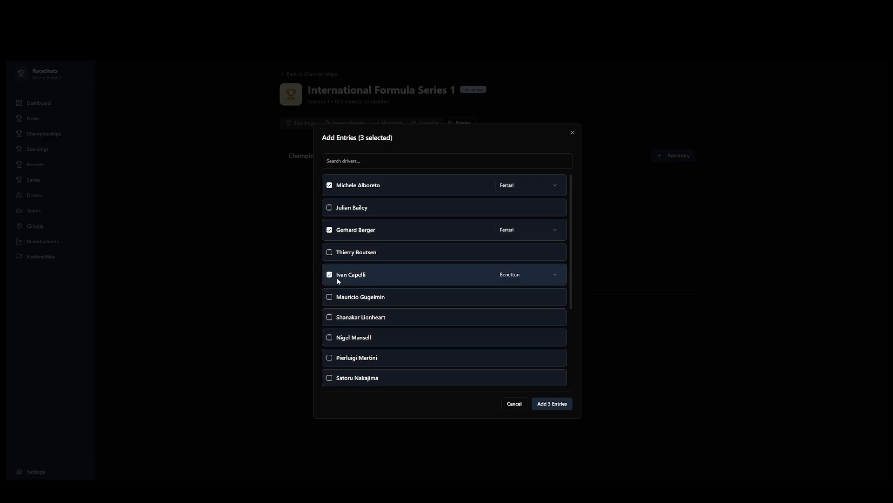
{"action": "left_click", "coordinate": [517, 275]}
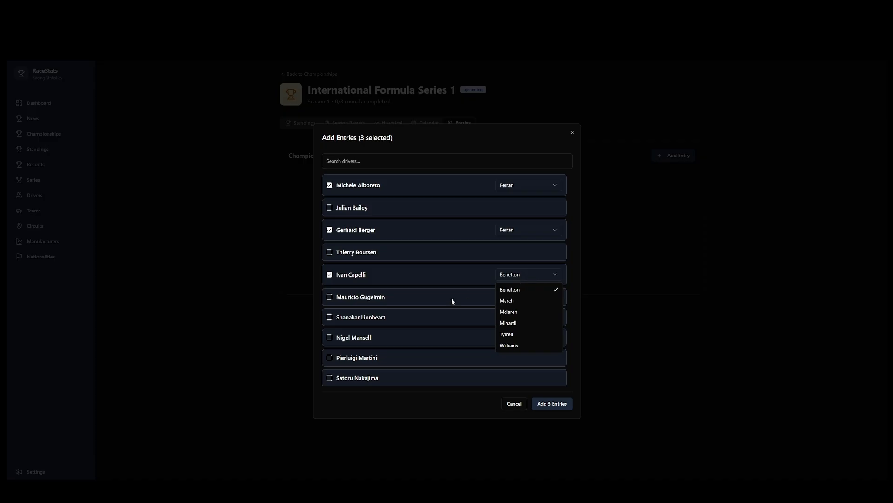
Give the fifth driver March and tick the sixth driver, also with March.
{"action": "left_click", "coordinate": [510, 300]}
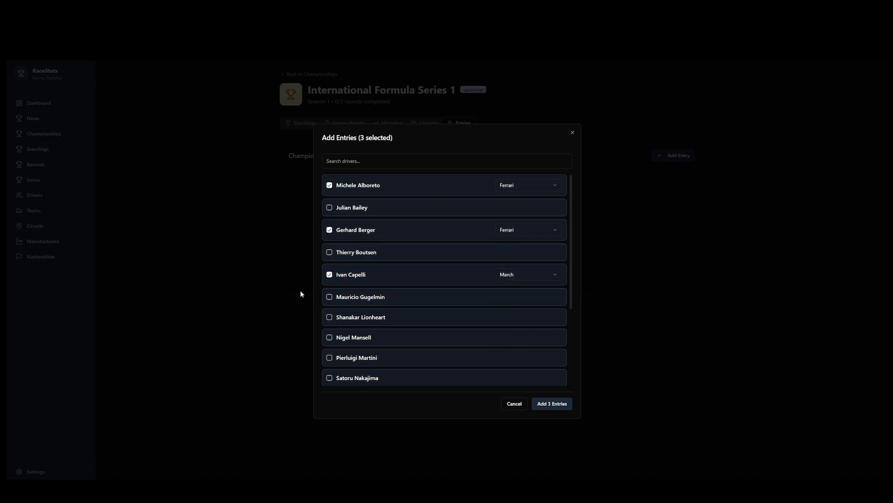
{"action": "left_click", "coordinate": [330, 297]}
{"action": "left_click", "coordinate": [512, 300]}
{"action": "left_click", "coordinate": [514, 322]}
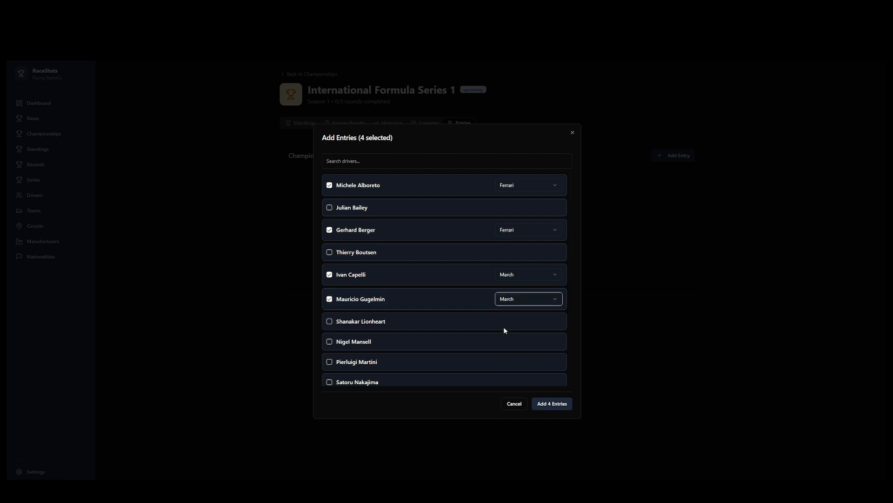
Tick the next two drivers and assign both to Minardi.
{"action": "left_click", "coordinate": [329, 323]}
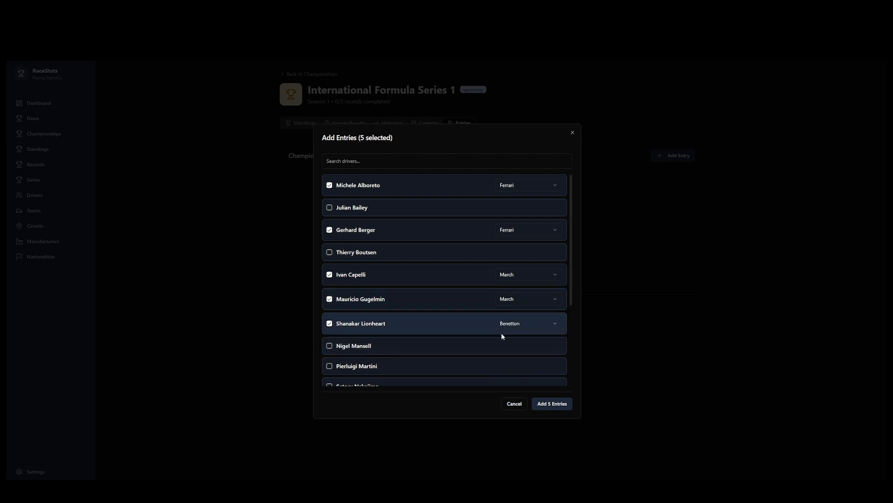
{"action": "left_click", "coordinate": [503, 325]}
{"action": "left_click", "coordinate": [510, 365]}
{"action": "left_click", "coordinate": [329, 368]}
{"action": "left_click", "coordinate": [532, 368]}
{"action": "left_click", "coordinate": [508, 404]}
{"action": "scroll", "coordinate": [398, 343], "scroll_direction": "down", "scroll_amount": 3}
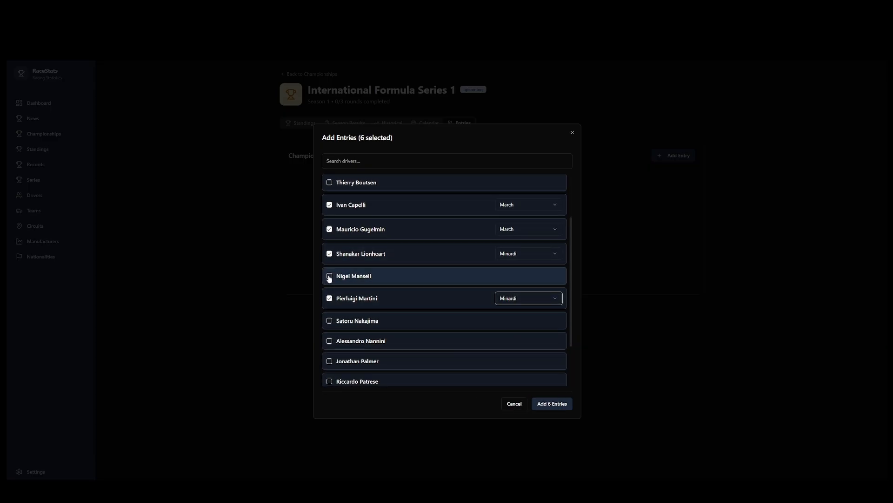
Enter one more driver with Williams, leaving the following driver unticked.
{"action": "left_click", "coordinate": [330, 276]}
{"action": "left_click", "coordinate": [504, 277]}
{"action": "left_click", "coordinate": [510, 326]}
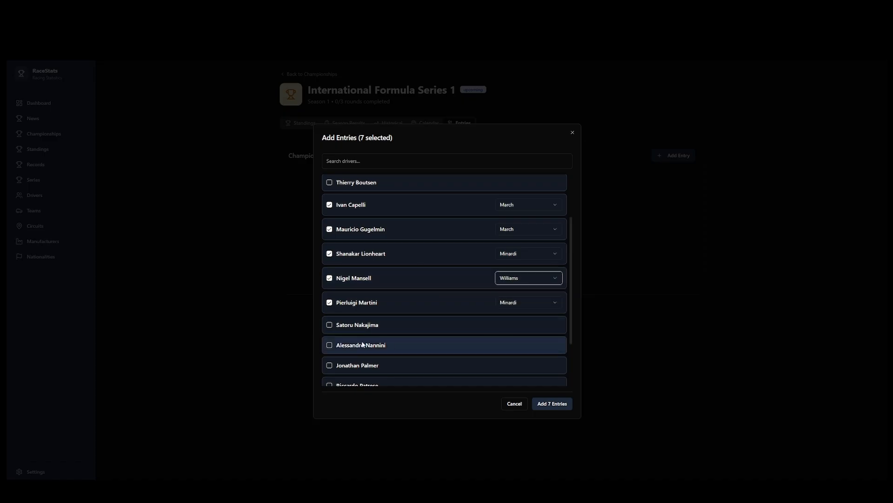
{"action": "left_click", "coordinate": [330, 325]}
{"action": "left_click", "coordinate": [515, 327]}
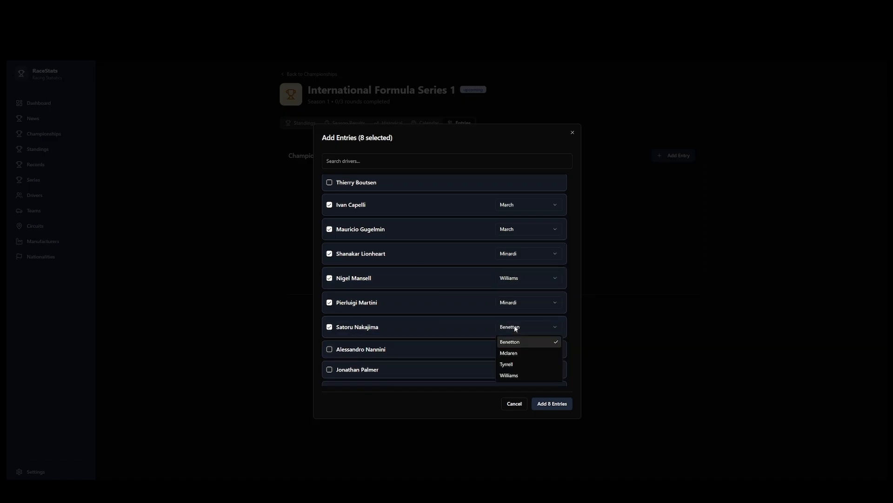
{"action": "left_click", "coordinate": [352, 322]}
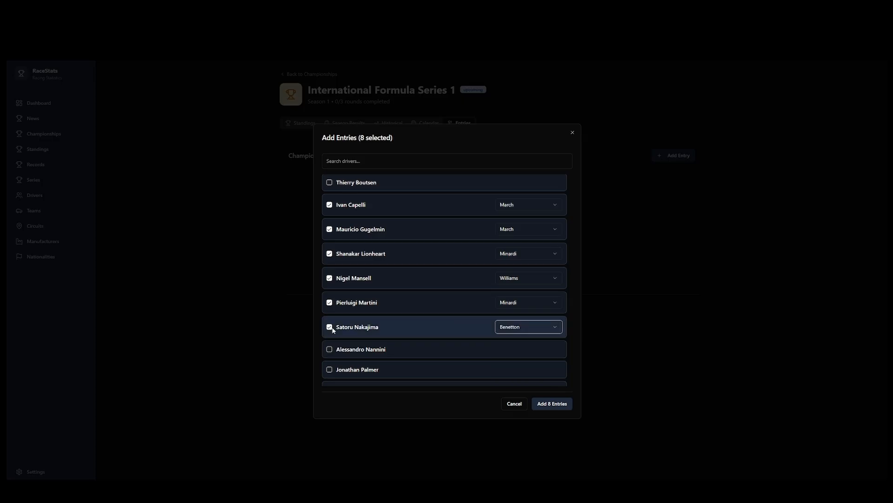
{"action": "left_click", "coordinate": [331, 326]}
{"action": "scroll", "coordinate": [425, 331], "scroll_direction": "down", "scroll_amount": 2}
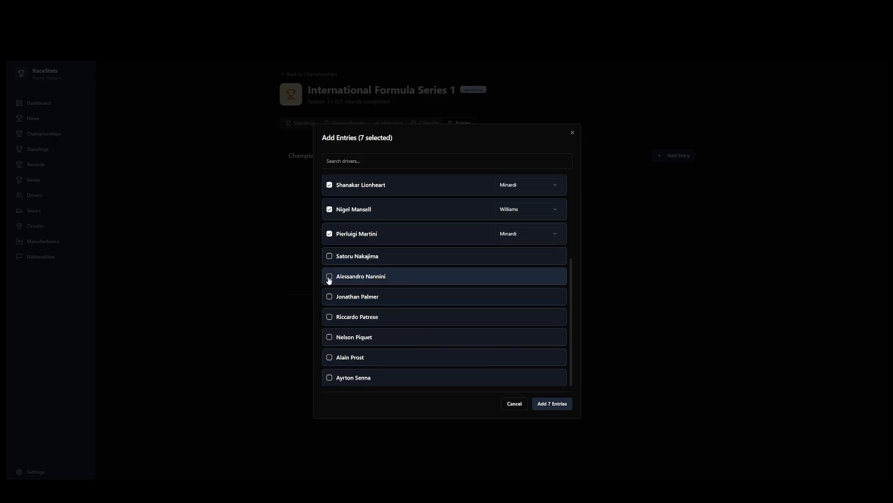
Tick two more drivers and assign both to Mclaren.
{"action": "left_click", "coordinate": [329, 377]}
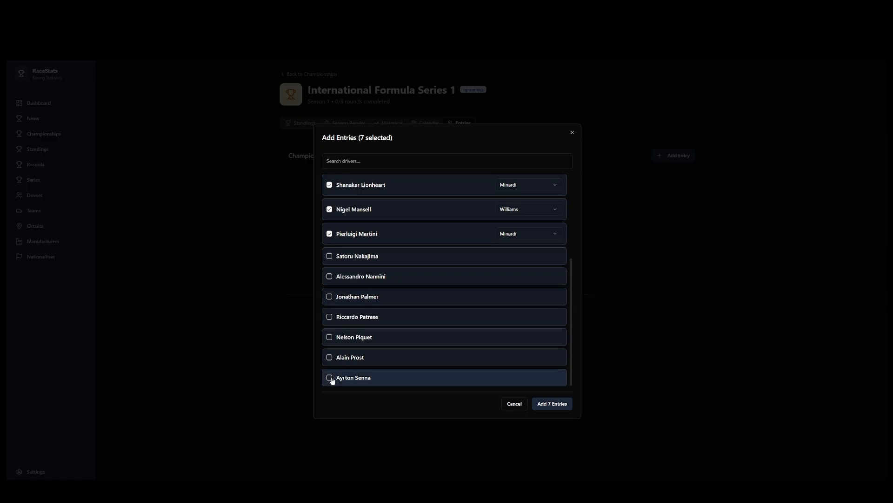
{"action": "left_click", "coordinate": [519, 380]}
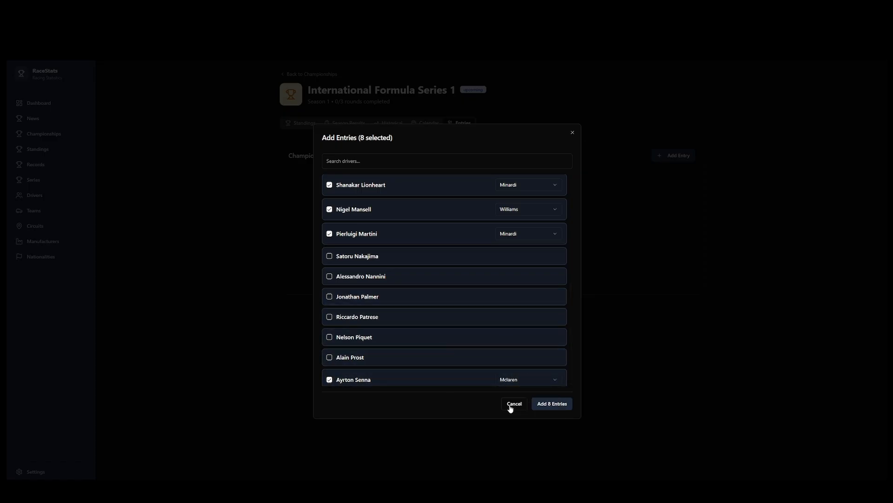
{"action": "left_click", "coordinate": [512, 405]}
{"action": "left_click", "coordinate": [481, 357]}
{"action": "left_click", "coordinate": [512, 360]}
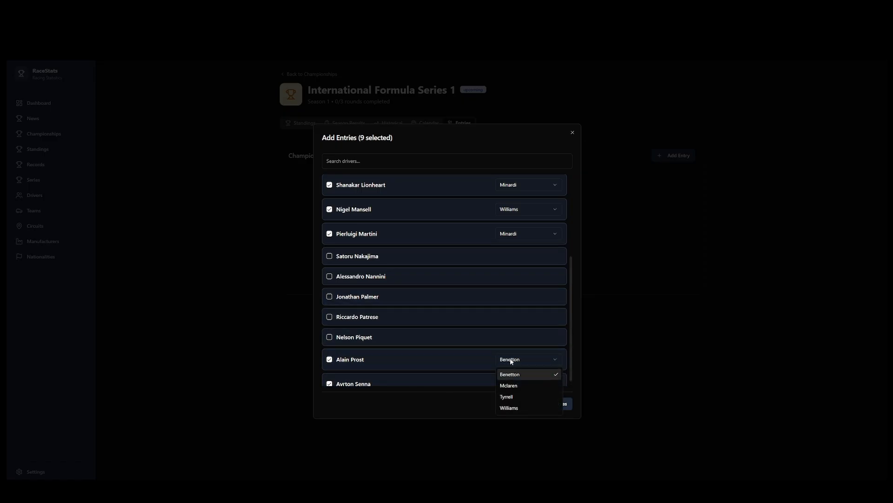
{"action": "left_click", "coordinate": [507, 385]}
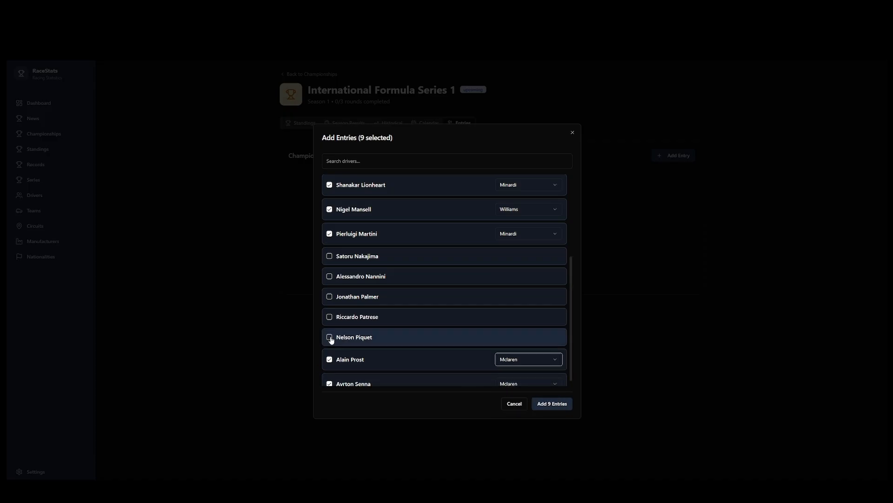
Enter one driver with Williams and another with Tyrrell.
{"action": "left_click", "coordinate": [329, 317]}
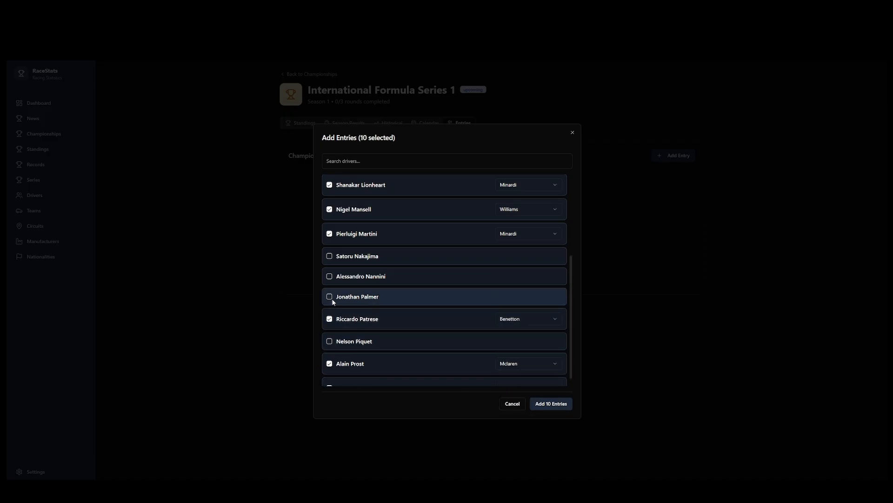
{"action": "left_click", "coordinate": [522, 318]}
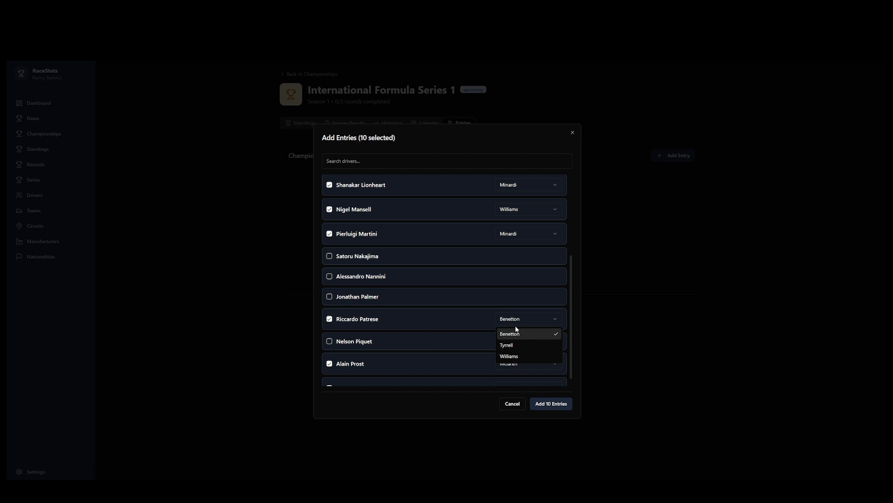
{"action": "left_click", "coordinate": [514, 357]}
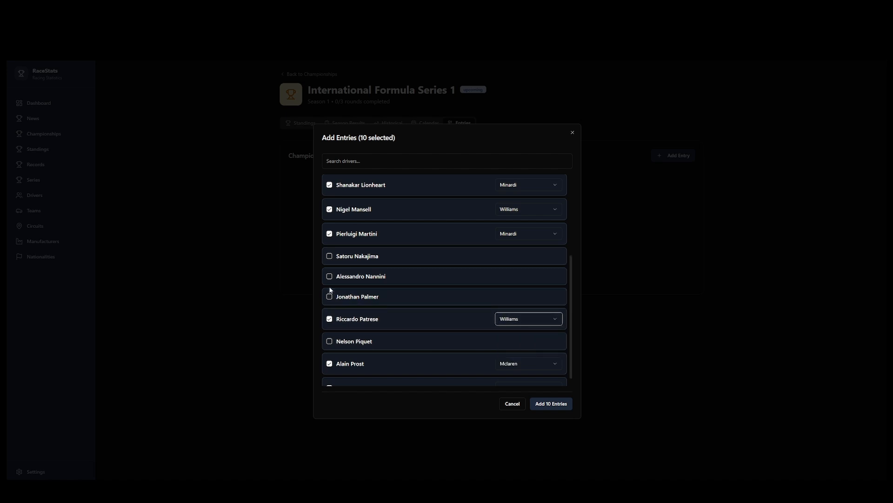
{"action": "left_click", "coordinate": [330, 297]}
{"action": "left_click", "coordinate": [509, 327]}
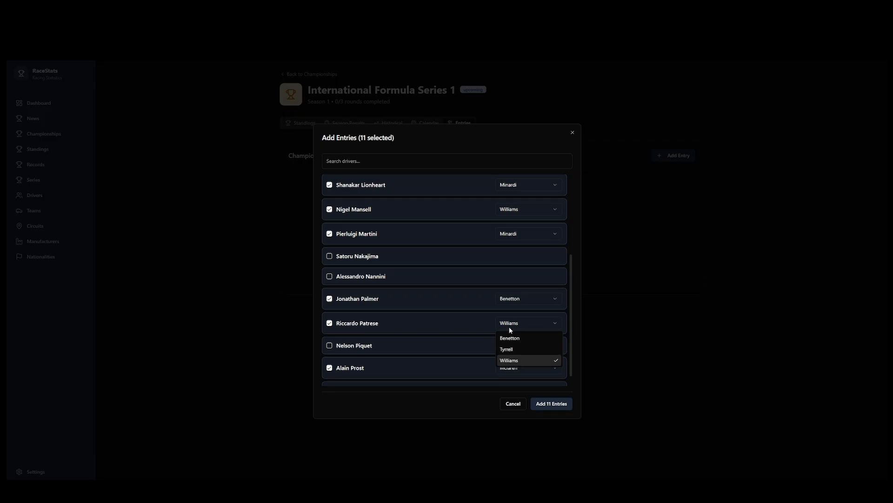
{"action": "left_click", "coordinate": [509, 327]}
{"action": "left_click", "coordinate": [514, 303]}
{"action": "left_click", "coordinate": [514, 323]}
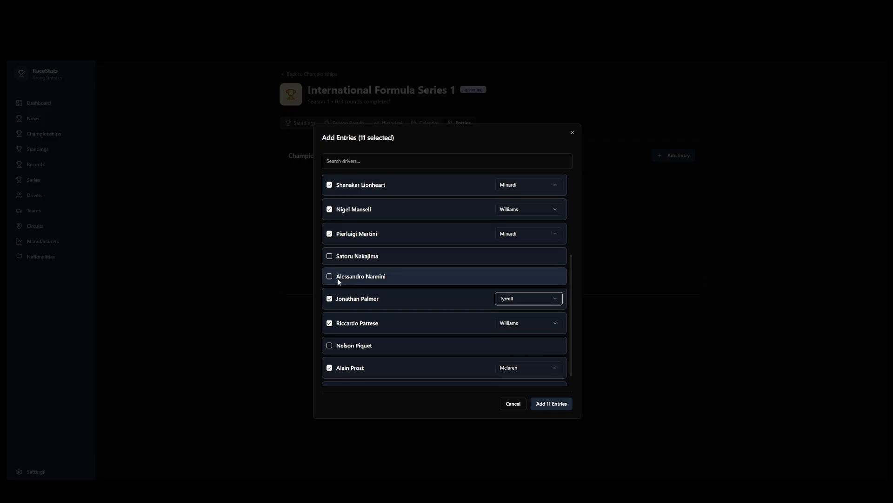
Tick three more drivers, one with Tyrrell, and add all 14 entries.
{"action": "left_click", "coordinate": [338, 277]}
{"action": "scroll", "coordinate": [385, 259], "scroll_direction": "up", "scroll_amount": 3}
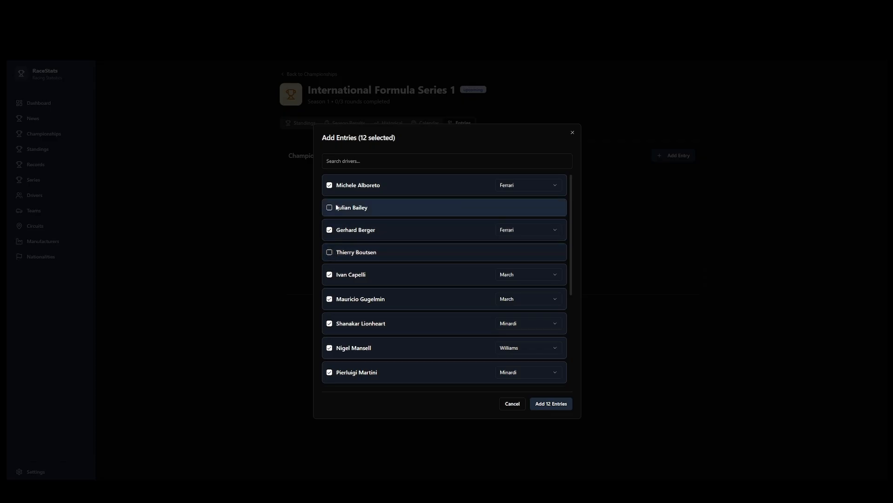
{"action": "left_click", "coordinate": [330, 208]}
{"action": "left_click", "coordinate": [510, 212]}
{"action": "left_click", "coordinate": [509, 233]}
{"action": "left_click", "coordinate": [331, 259]}
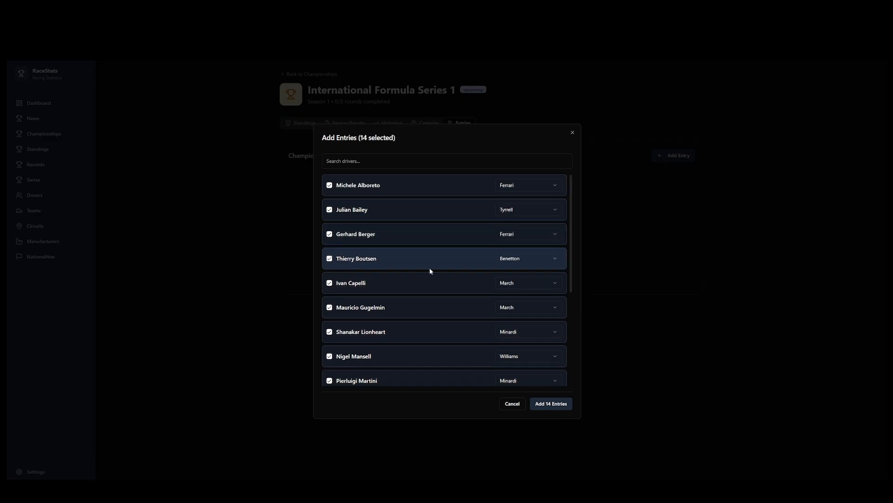
{"action": "scroll", "coordinate": [483, 315], "scroll_direction": "down", "scroll_amount": 2}
{"action": "scroll", "coordinate": [482, 319], "scroll_direction": "down", "scroll_amount": 2}
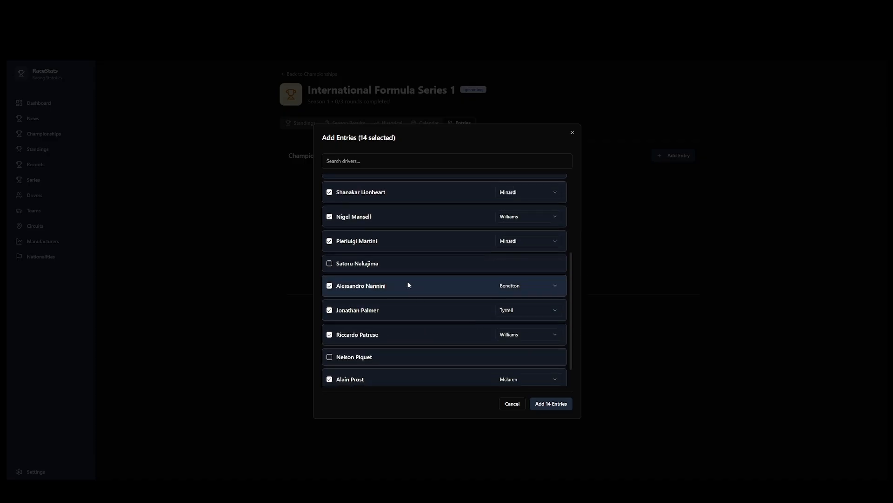
{"action": "scroll", "coordinate": [409, 283], "scroll_direction": "down", "scroll_amount": 1}
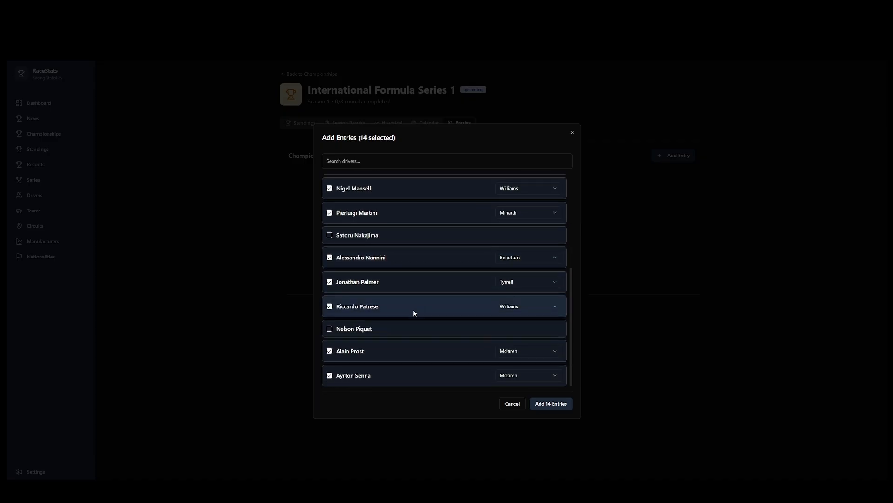
{"action": "left_click", "coordinate": [556, 405]}
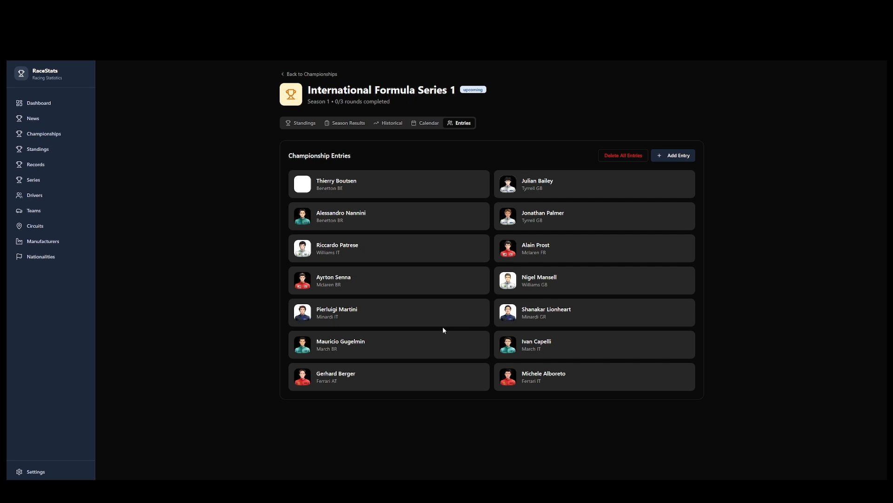
Check a Minardi driver's profile and the IFS1 entry list, then go to Teams.
{"action": "mouse_move", "coordinate": [472, 186]}
{"action": "left_click", "coordinate": [328, 310]}
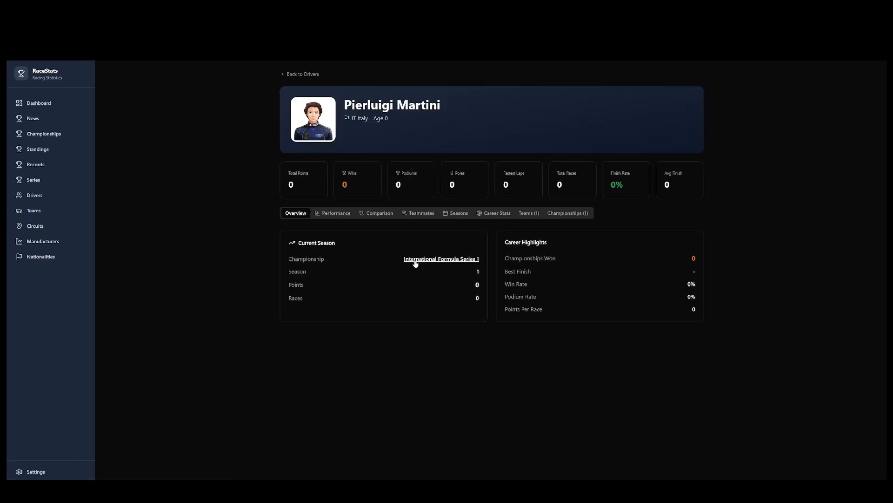
{"action": "left_click", "coordinate": [46, 135]}
{"action": "left_click", "coordinate": [348, 135]}
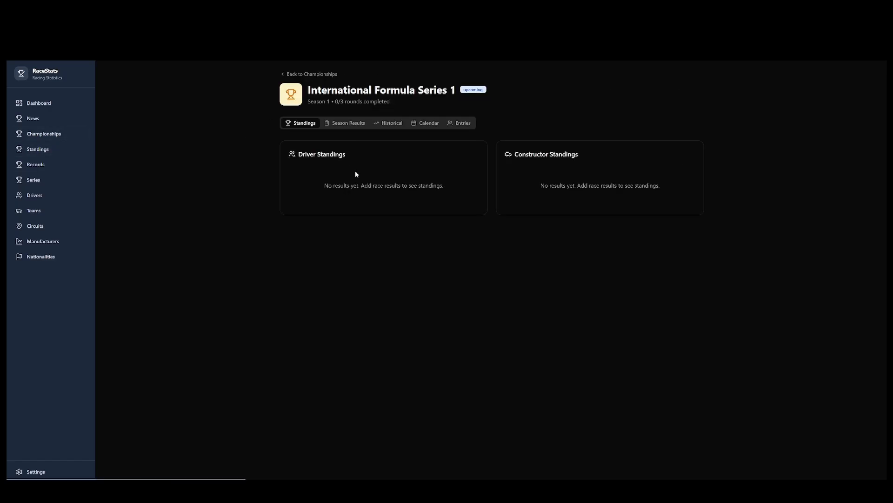
{"action": "left_click", "coordinate": [458, 123]}
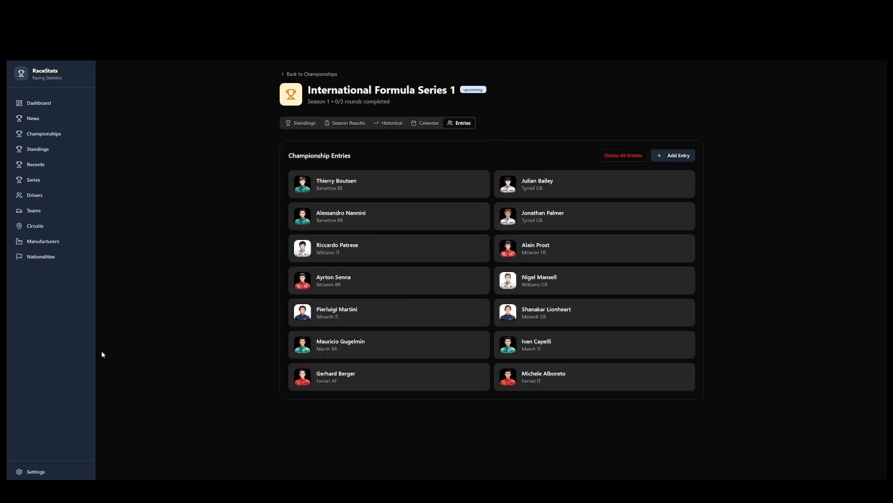
{"action": "left_click", "coordinate": [42, 212]}
Start a new team named Lotus, short name Lotus, with Honda and Great Britain.
{"action": "left_click", "coordinate": [663, 84]}
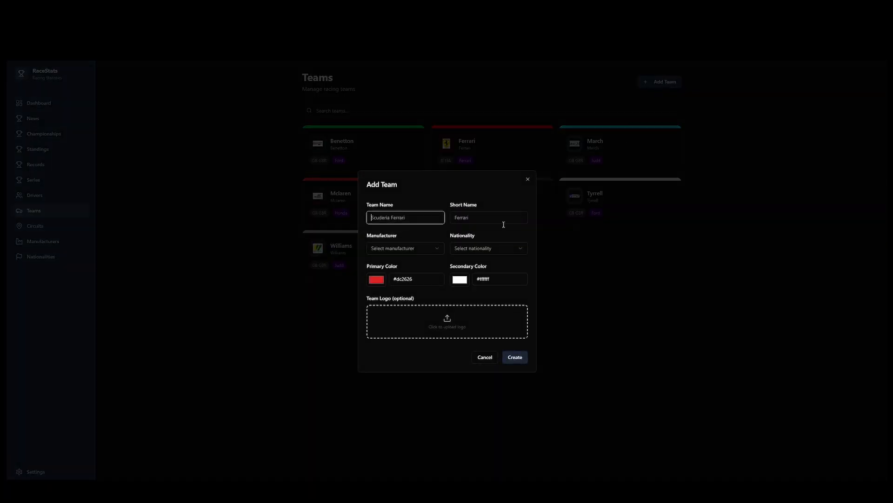
{"action": "type", "text": "Lotus"}
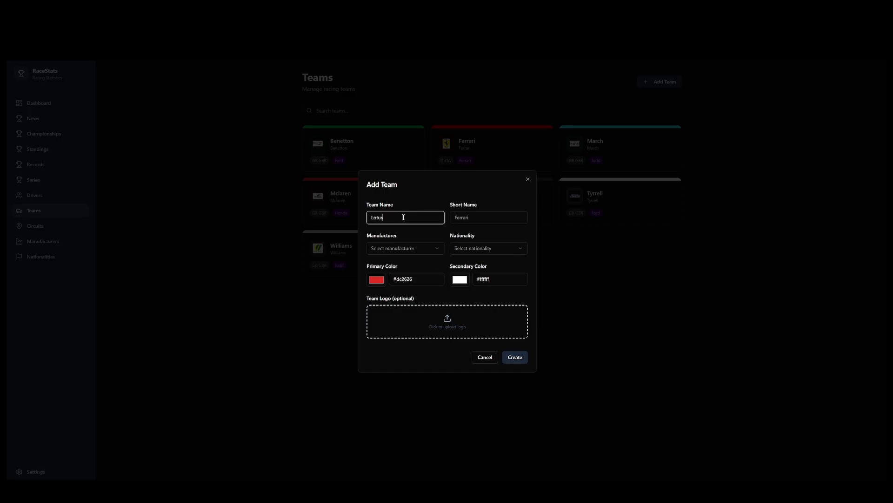
{"action": "key", "text": "Tab"}
{"action": "type", "text": "Lotus"}
{"action": "key", "text": "Tab"}
{"action": "key", "text": "h"}
{"action": "key", "text": "Tab"}
{"action": "key", "text": "g"}
Set both team colours to yellow #fff81f and create the Lotus team.
{"action": "left_click", "coordinate": [377, 280]}
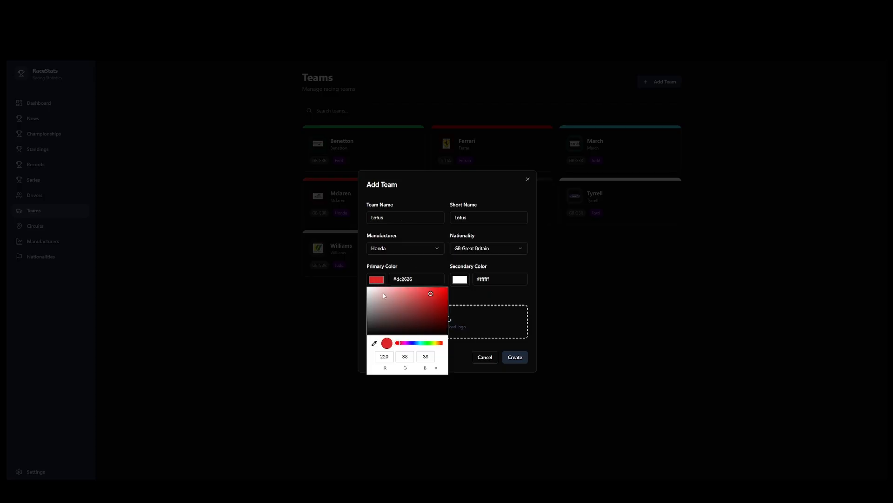
{"action": "left_click", "coordinate": [435, 344]}
{"action": "left_click_drag", "start_coordinate": [435, 293], "coordinate": [437, 287]}
{"action": "left_click", "coordinate": [421, 282]}
{"action": "triple_click", "coordinate": [416, 283]}
{"action": "key", "text": "ctrl+c"}
{"action": "triple_click", "coordinate": [497, 278]}
{"action": "key", "text": "ctrl+v"}
{"action": "left_click", "coordinate": [514, 358]}
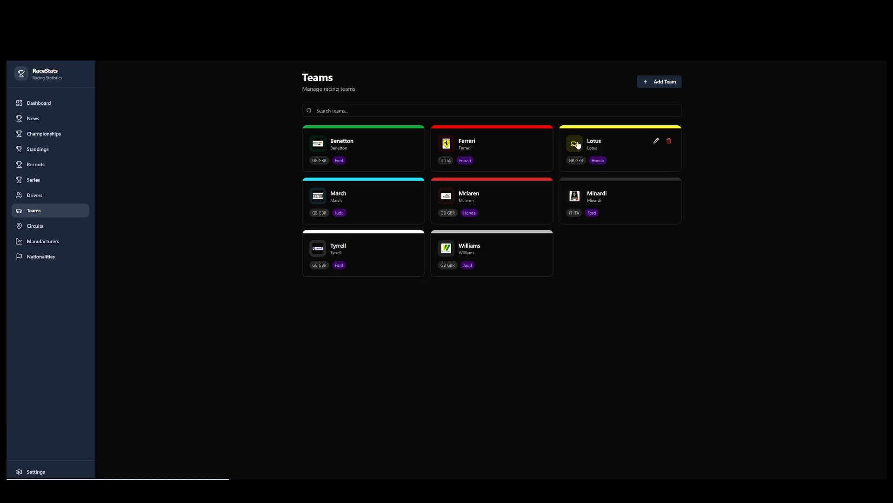
From the IFS1 entry list, tick both available drivers and add them as Lotus entries.
{"action": "left_click", "coordinate": [17, 135]}
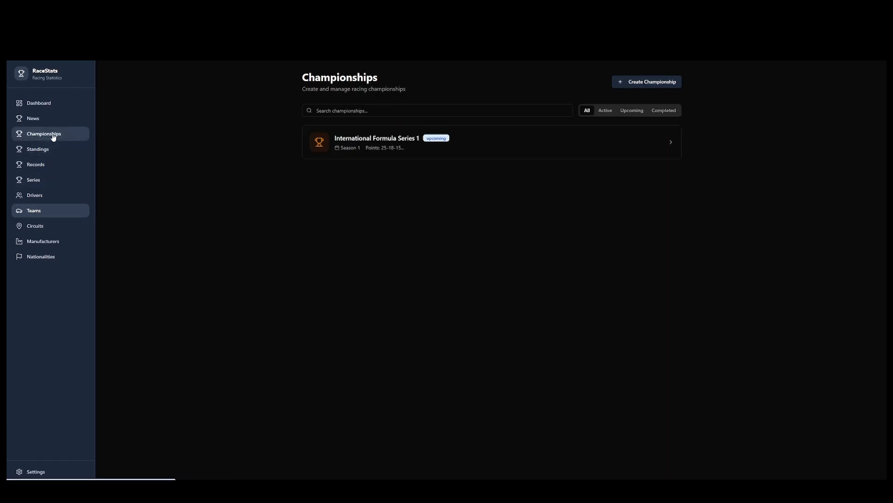
{"action": "left_click", "coordinate": [443, 151]}
{"action": "left_click", "coordinate": [459, 123]}
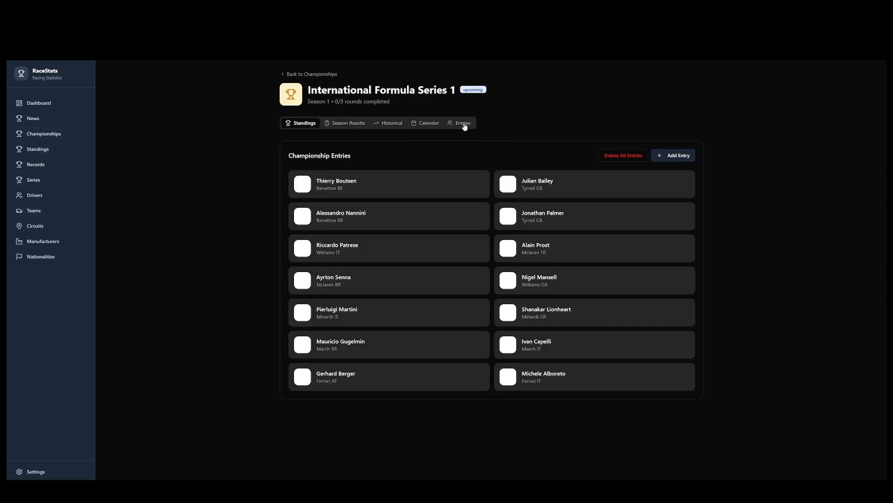
{"action": "left_click", "coordinate": [679, 155]}
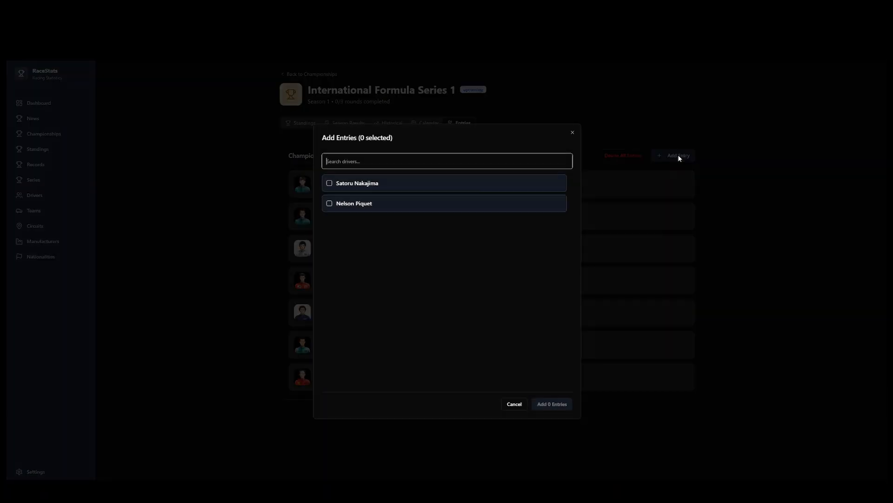
{"action": "left_click", "coordinate": [329, 185]}
{"action": "left_click", "coordinate": [329, 209]}
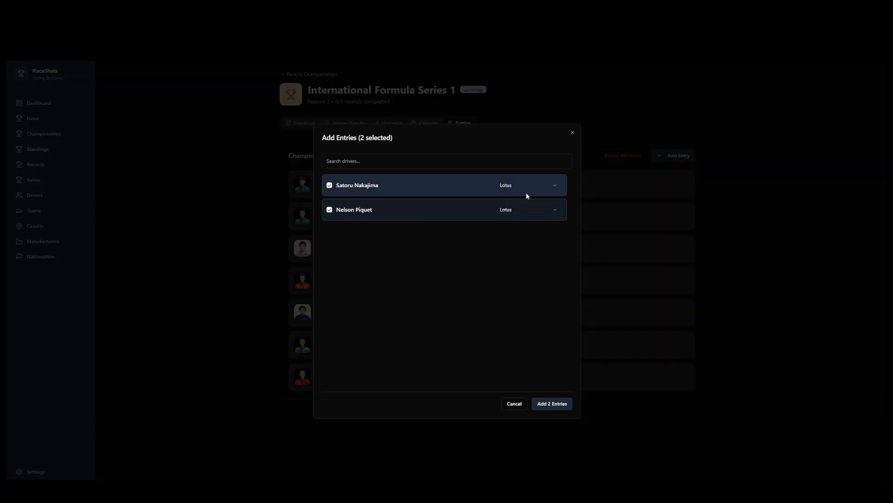
{"action": "left_click", "coordinate": [556, 405]}
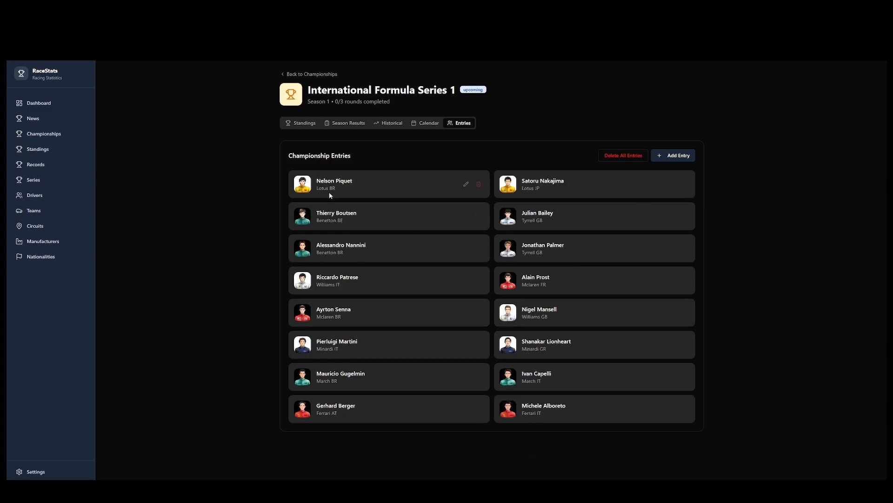
{"action": "left_click", "coordinate": [34, 118]}
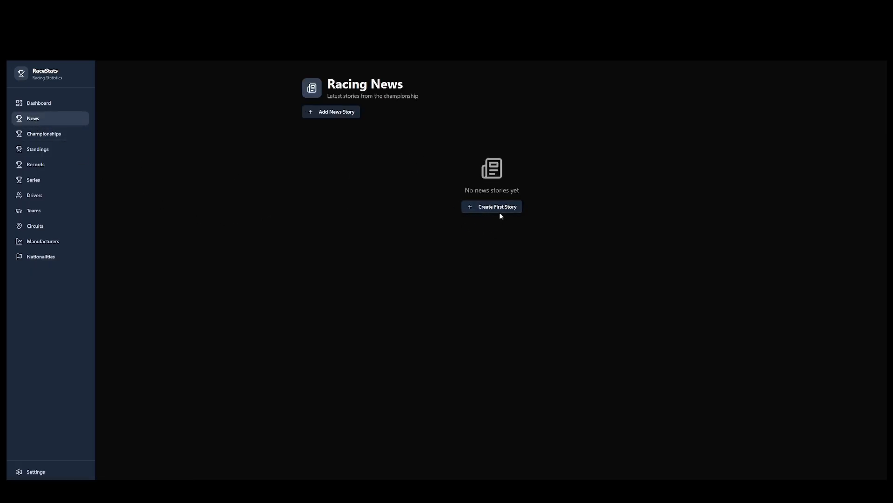
Start the first news story and upload IFS1-logo as its featured image.
{"action": "left_click", "coordinate": [502, 211]}
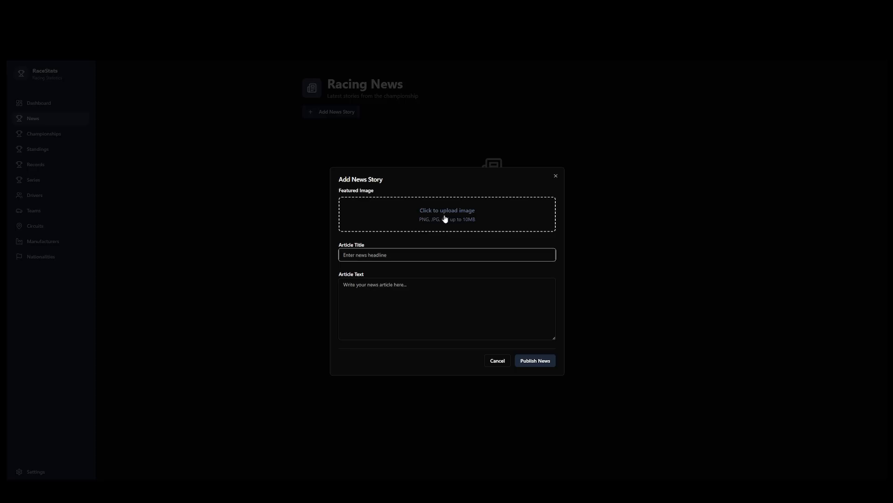
{"action": "left_click", "coordinate": [461, 216]}
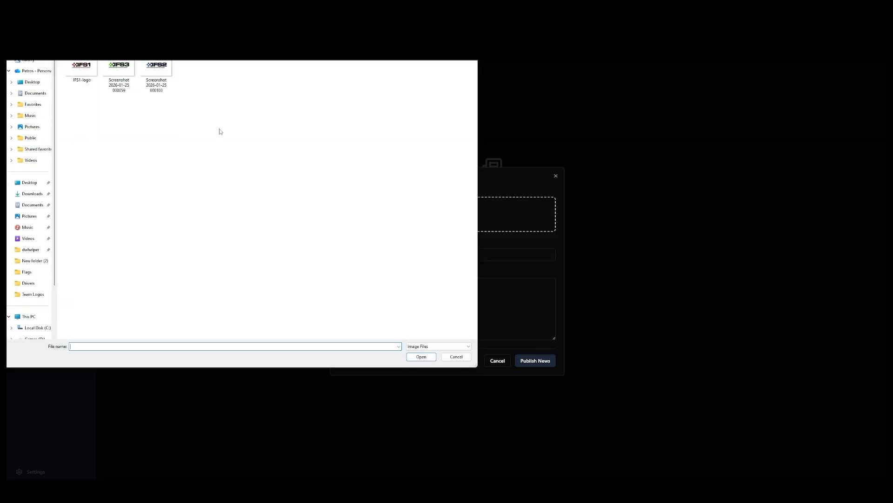
{"action": "left_click", "coordinate": [86, 66]}
{"action": "double_click", "coordinate": [86, 67]}
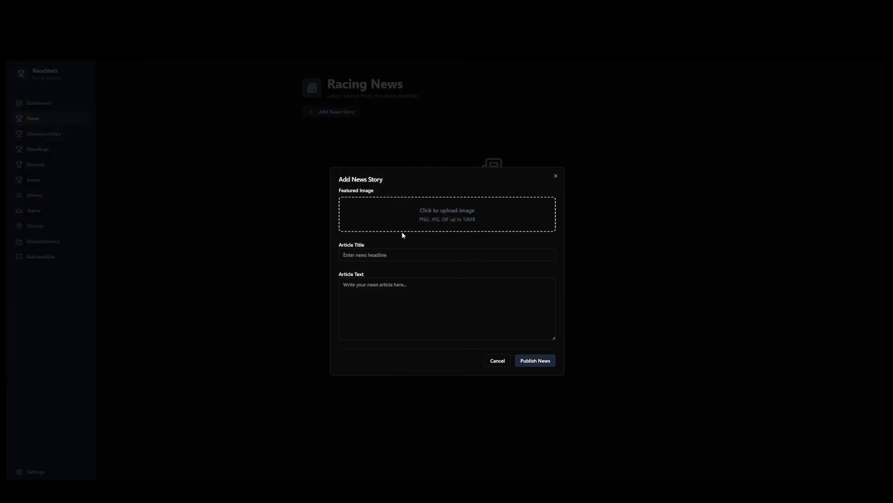
Title it 'Inaugural IFS1 World Championship is GO', write the season-launch article, and publish.
{"action": "left_click", "coordinate": [381, 251]}
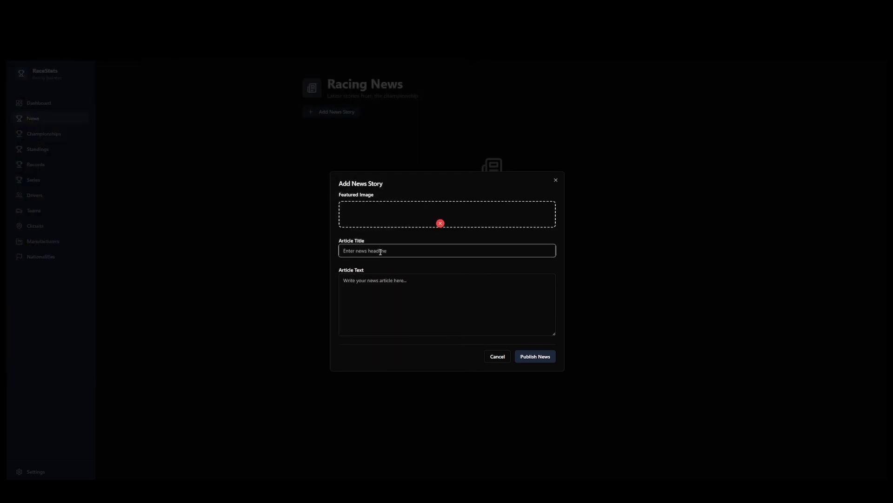
{"action": "type", "text": "Inaug"}
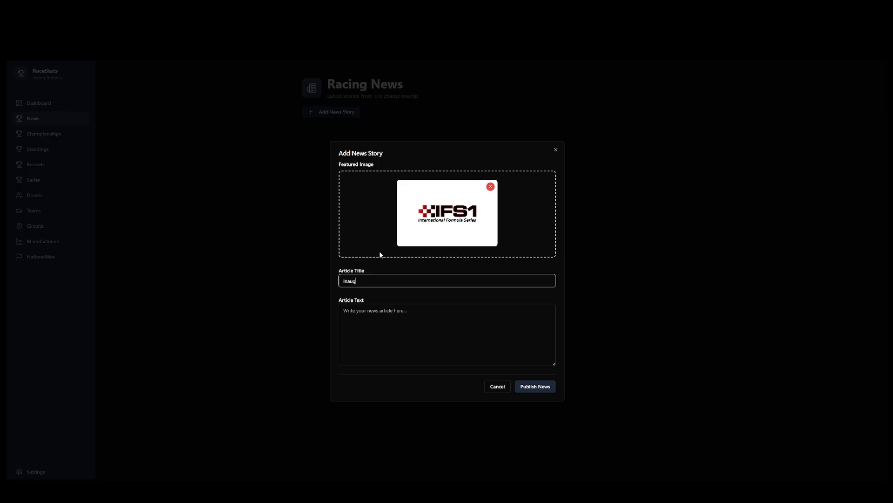
{"action": "type", "text": "ural IFS1 World Championship is GO!"}
{"action": "left_click", "coordinate": [389, 324]}
{"action": "type", "text": "The I"}
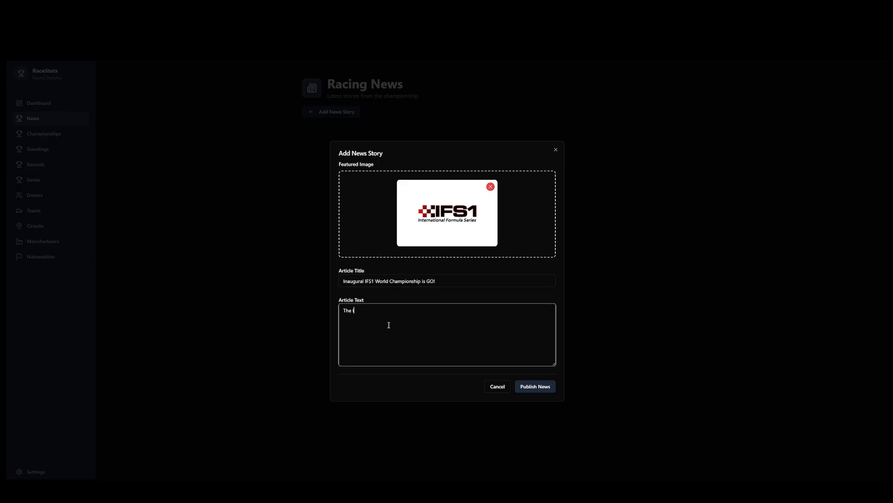
{"action": "type", "text": "naugural Season of the International Formula Series 1 Wor"}
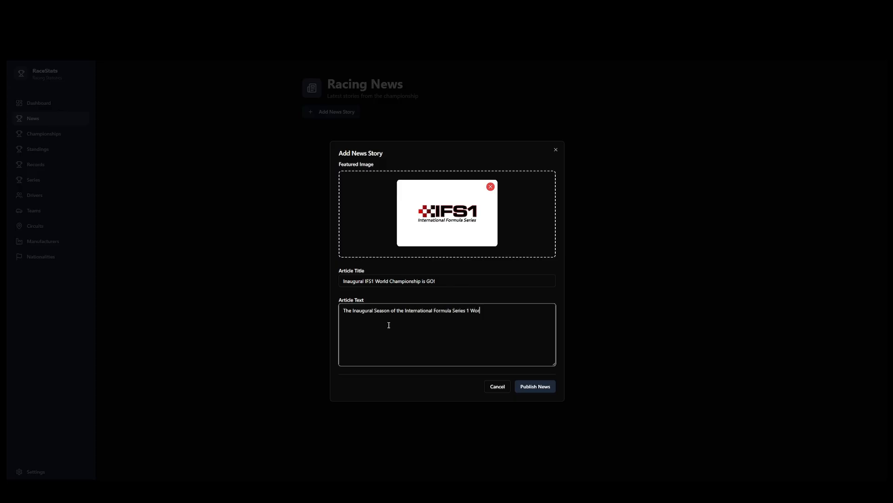
{"action": "type", "text": "ld Champiu"}
{"action": "type", "text": "nship is under"}
{"action": "type", "text": "way with teams, dr"}
{"action": "type", "text": "ivers, manufacture"}
{"action": "type", "text": "rs and "}
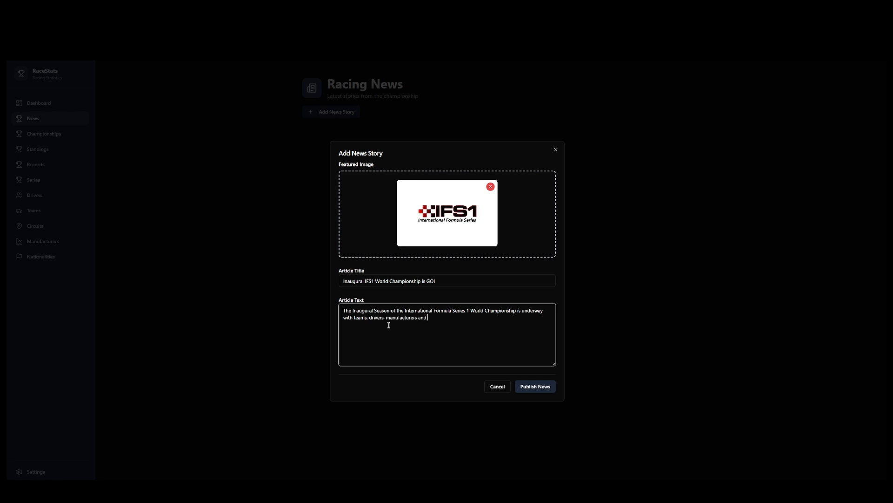
{"action": "type", "text": "circuits now in place for this season's racing."}
{"action": "left_click", "coordinate": [536, 389]}
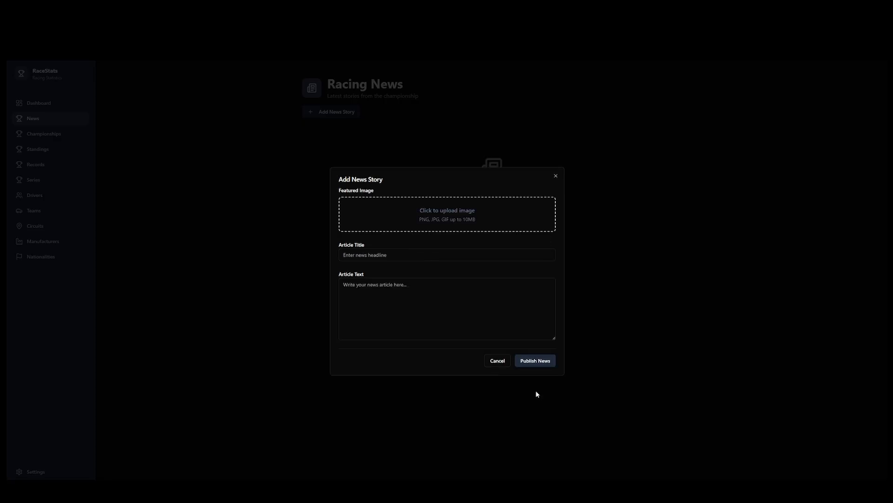
{"action": "left_click", "coordinate": [332, 232]}
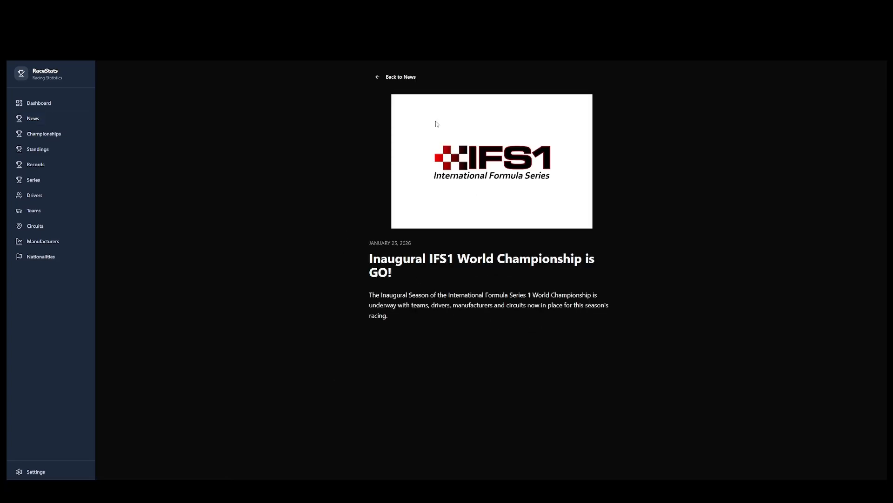
{"action": "left_click", "coordinate": [408, 77]}
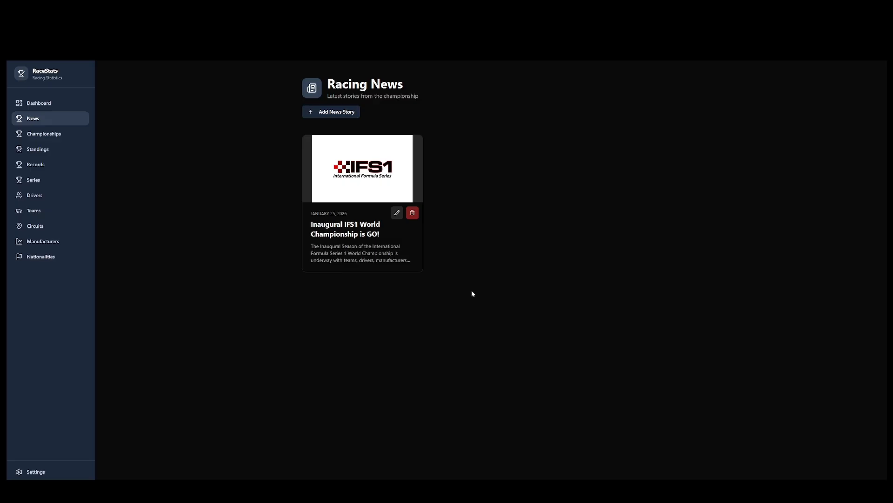
Open the International Formula Series 1 championship's race calendar.
{"action": "left_click", "coordinate": [54, 133]}
{"action": "left_click", "coordinate": [379, 141]}
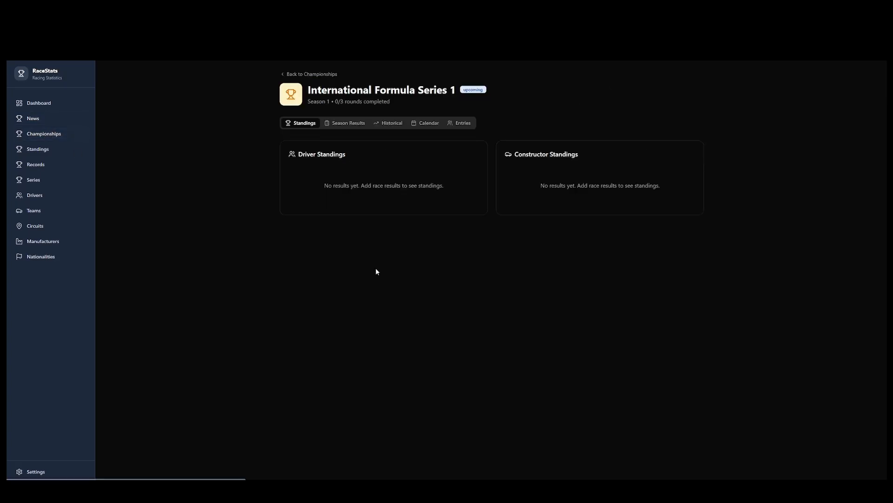
{"action": "left_click", "coordinate": [461, 122]}
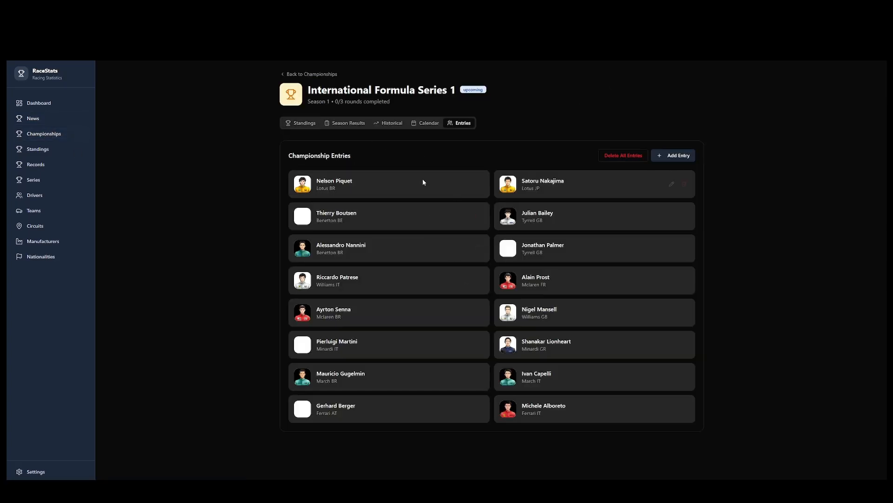
{"action": "left_click", "coordinate": [424, 124]}
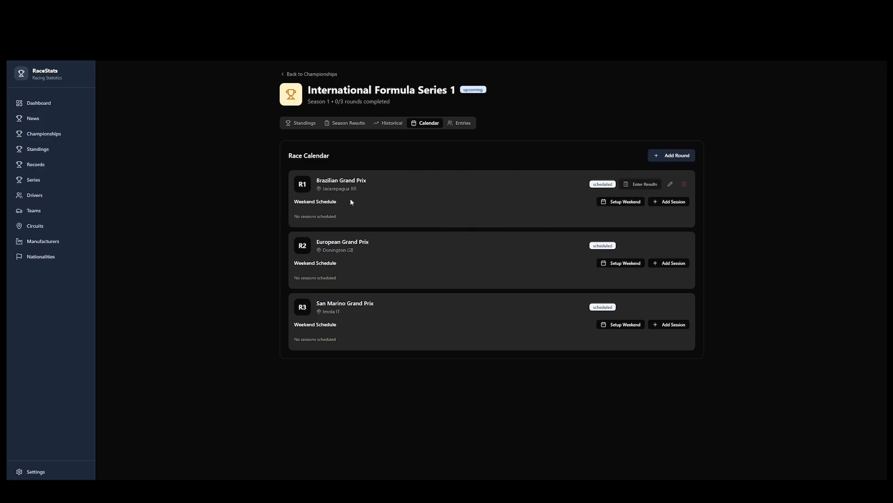
Set up the Brazilian Grand Prix weekend with the Standard F1 Weekend template.
{"action": "left_click", "coordinate": [619, 205]}
{"action": "left_click", "coordinate": [421, 235]}
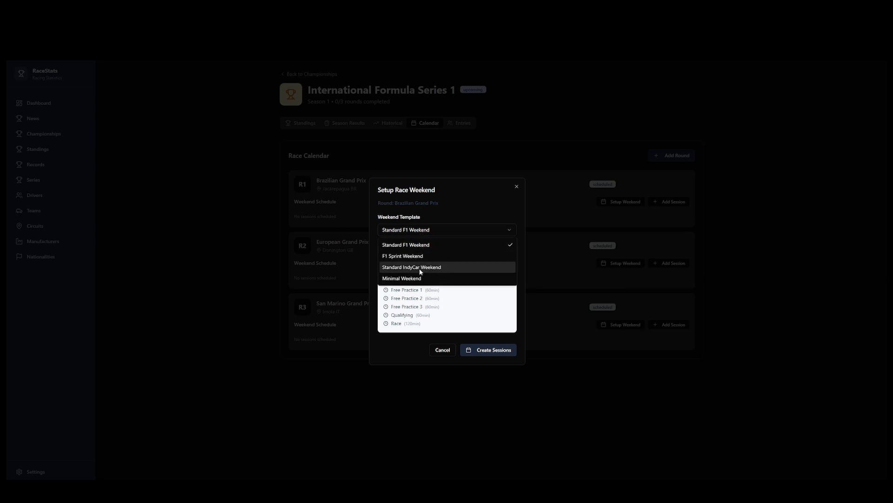
{"action": "left_click", "coordinate": [418, 256]}
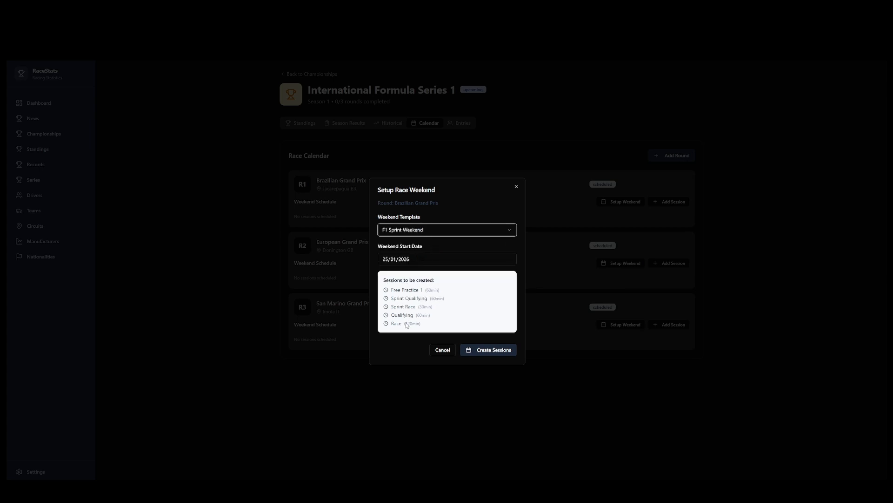
{"action": "left_click", "coordinate": [435, 232]}
{"action": "left_click", "coordinate": [430, 266]}
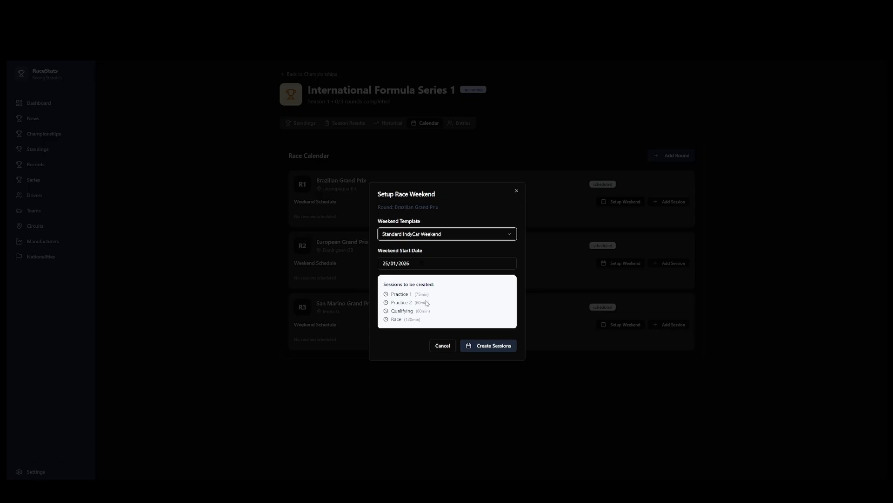
{"action": "left_click", "coordinate": [424, 234]}
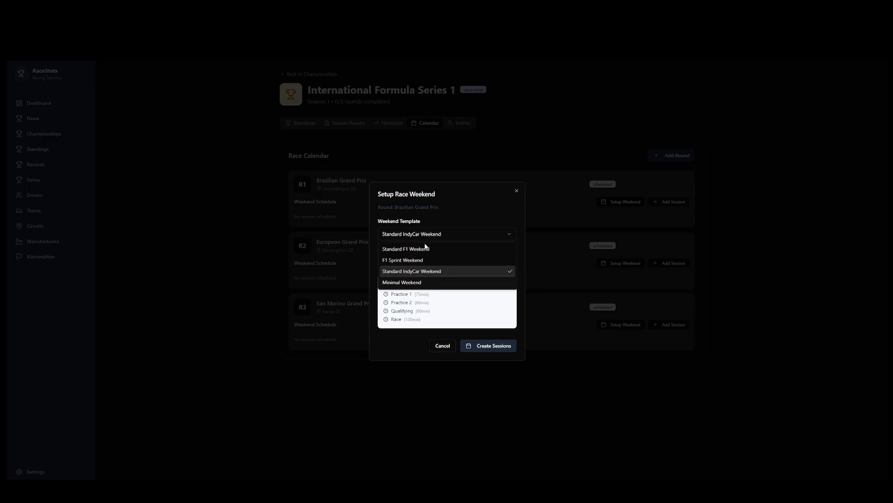
{"action": "left_click", "coordinate": [416, 283]}
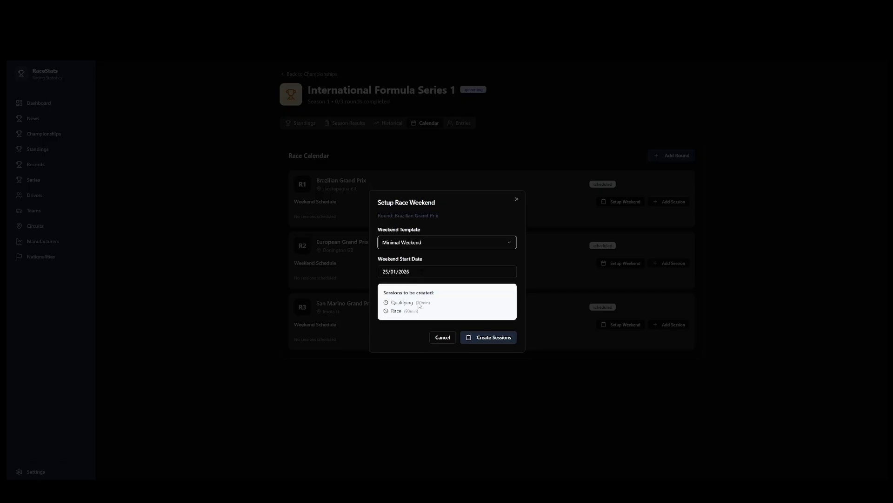
{"action": "left_click", "coordinate": [428, 246]}
{"action": "left_click", "coordinate": [414, 258]}
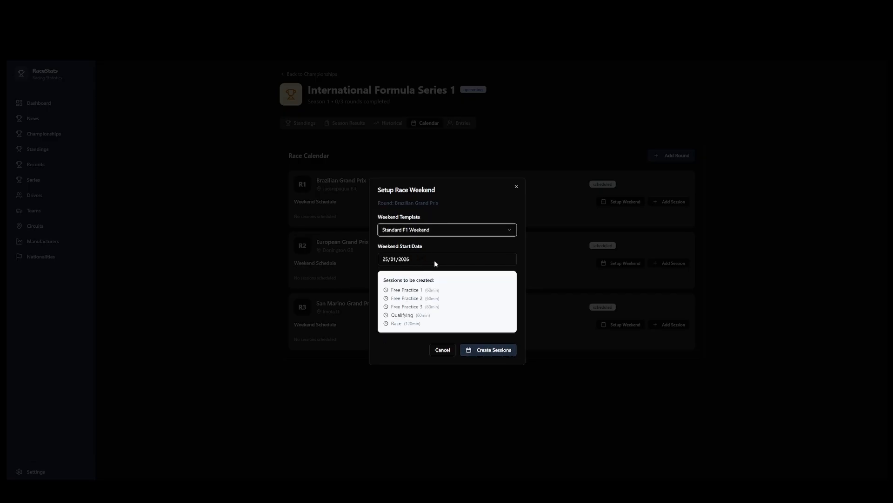
Keep the 25/01/2026 start date and create the five weekend sessions.
{"action": "left_click", "coordinate": [390, 262]}
{"action": "key", "text": "Tab"}
{"action": "key", "text": "Tab"}
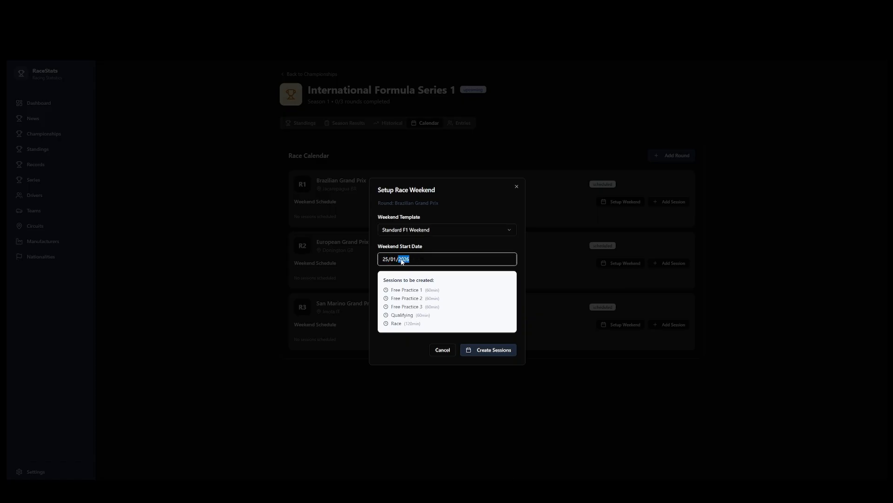
{"action": "key", "text": "shift+Tab"}
{"action": "key", "text": "shift+Tab"}
{"action": "left_click", "coordinate": [488, 356]}
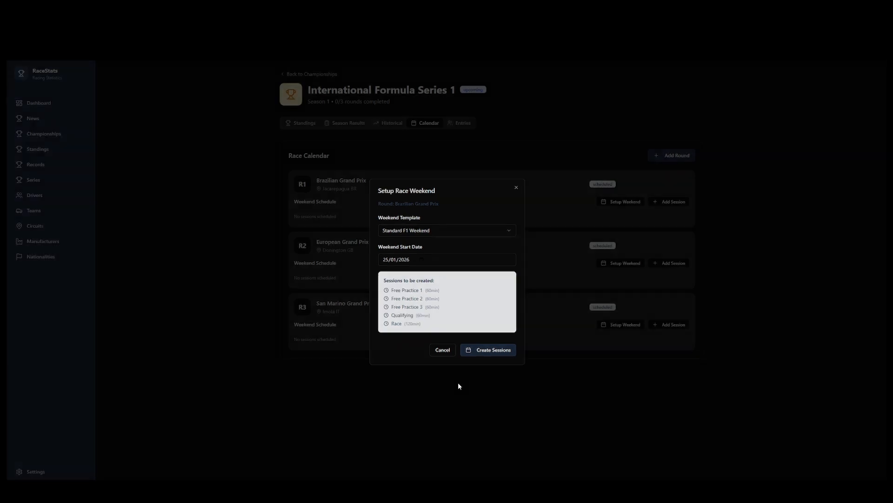
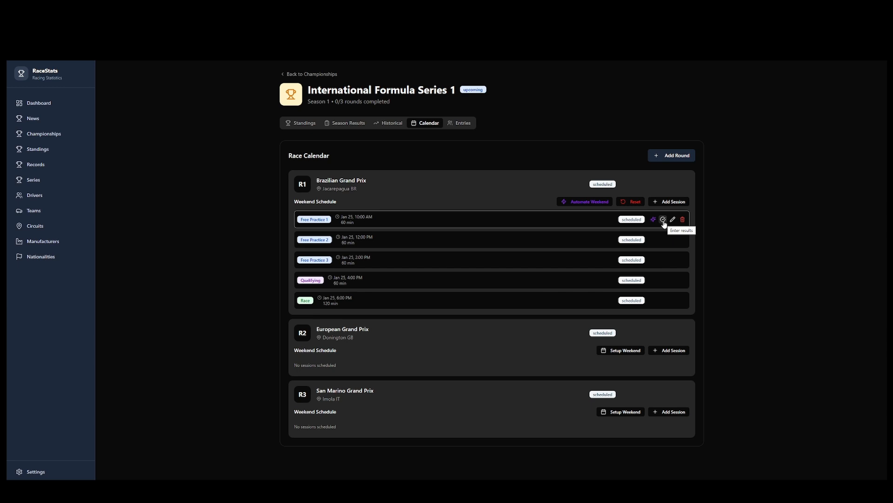
Open Free Practice 1's results entry and set P1 to the McLaren driver, status Completed.
{"action": "left_click", "coordinate": [663, 219]}
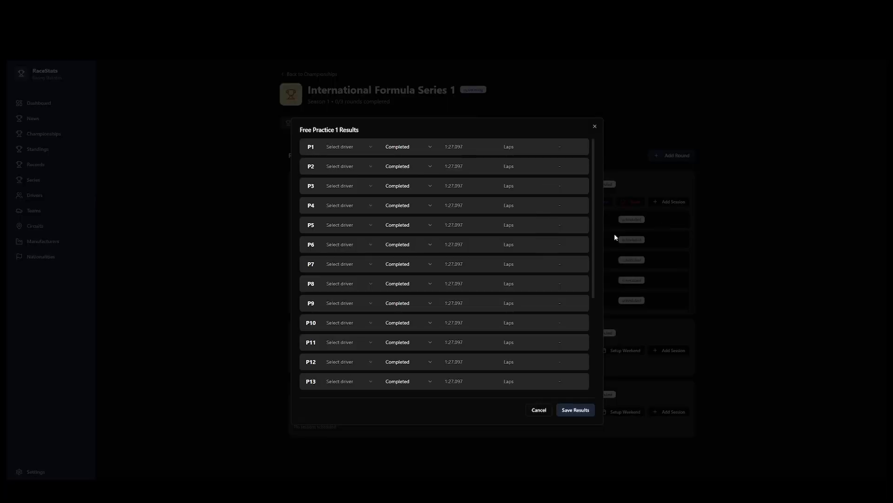
{"action": "scroll", "coordinate": [359, 343], "scroll_direction": "down", "scroll_amount": 3}
{"action": "scroll", "coordinate": [358, 343], "scroll_direction": "down", "scroll_amount": 2}
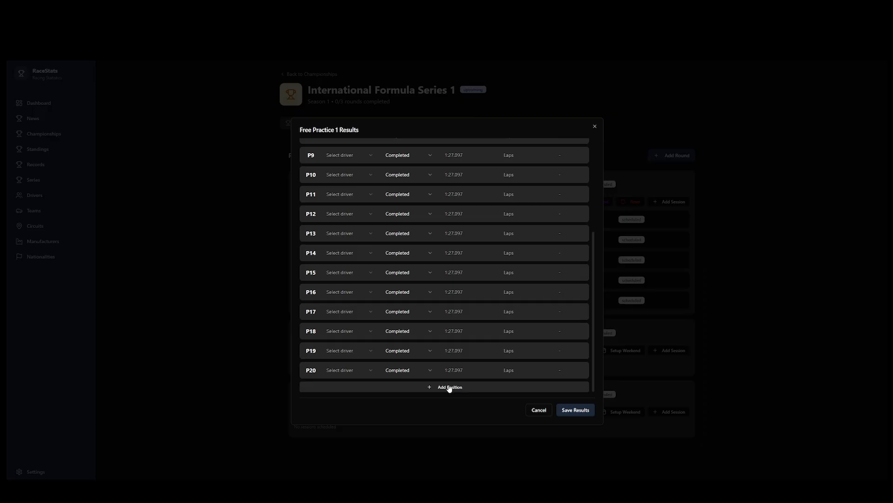
{"action": "scroll", "coordinate": [364, 338], "scroll_direction": "up", "scroll_amount": 5}
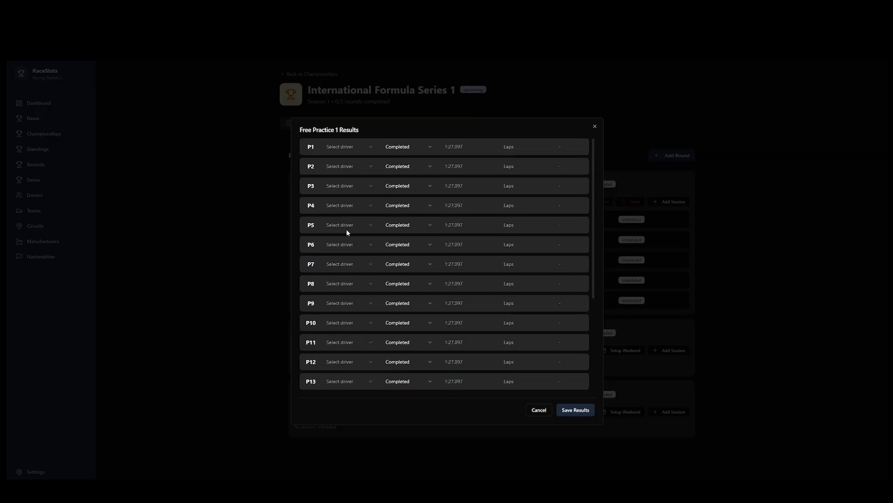
{"action": "left_click", "coordinate": [340, 147]}
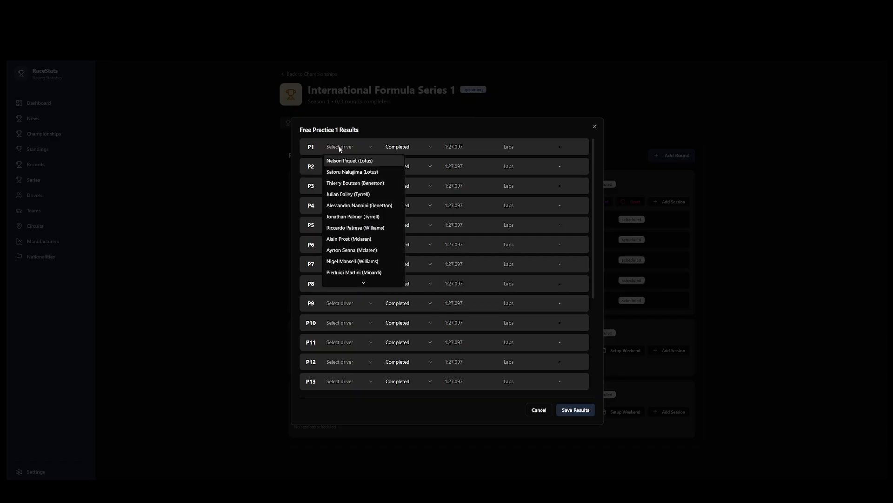
{"action": "scroll", "coordinate": [353, 249], "scroll_direction": "down", "scroll_amount": 2}
{"action": "left_click", "coordinate": [351, 203]}
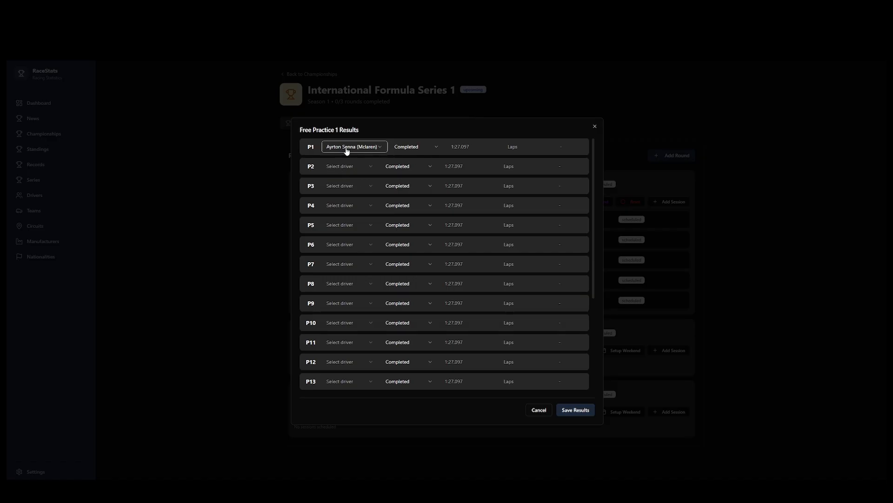
{"action": "left_click", "coordinate": [411, 149]}
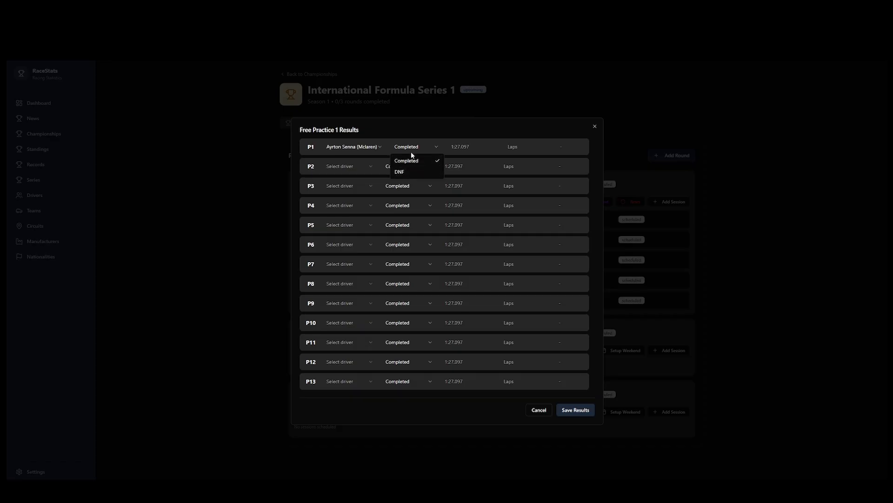
{"action": "left_click", "coordinate": [409, 157]}
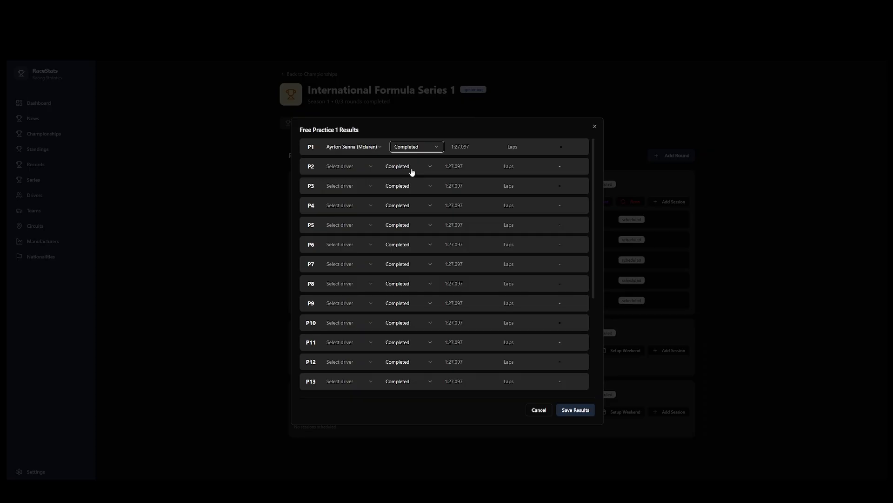
Give P1 a lap time of 1:19.100 and 10 laps.
{"action": "left_click", "coordinate": [467, 150]}
{"action": "type", "text": "1:19"}
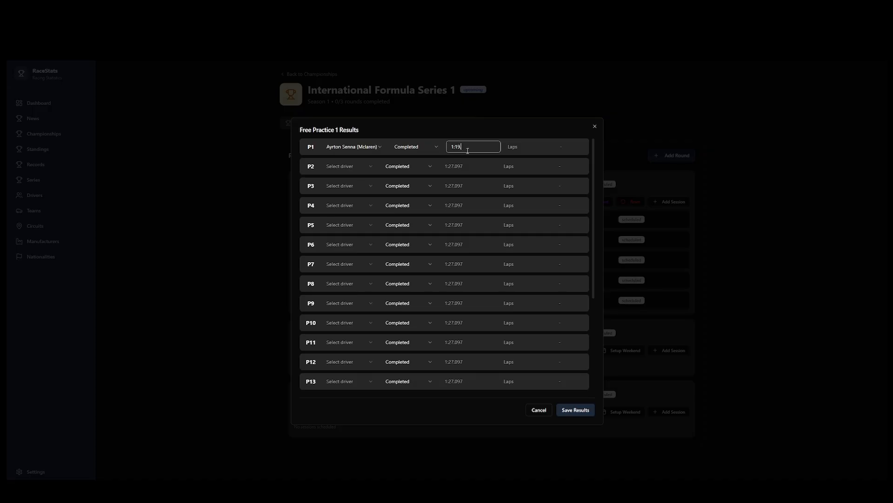
{"action": "type", "text": ".100"}
{"action": "left_click", "coordinate": [522, 146]}
{"action": "type", "text": "10"}
{"action": "left_click", "coordinate": [344, 168]}
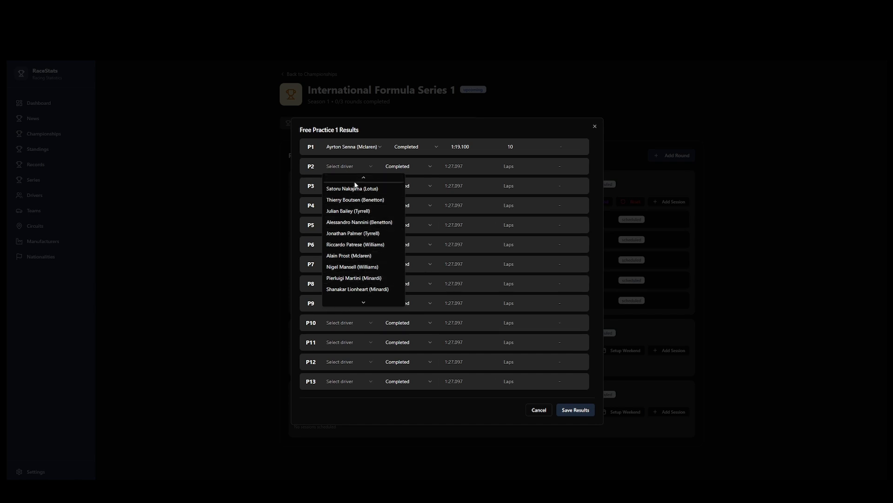
Choose the drivers for positions P2 through P9 from their driver dropdowns.
{"action": "left_click", "coordinate": [347, 181]}
{"action": "left_click", "coordinate": [347, 186]}
{"action": "left_click", "coordinate": [350, 244]}
{"action": "left_click", "coordinate": [344, 208]}
{"action": "left_click", "coordinate": [353, 320]}
{"action": "left_click", "coordinate": [350, 228]}
{"action": "left_click", "coordinate": [349, 272]}
{"action": "left_click", "coordinate": [343, 303]}
{"action": "left_click", "coordinate": [347, 327]}
{"action": "left_click", "coordinate": [341, 264]}
{"action": "left_click", "coordinate": [343, 279]}
{"action": "left_click", "coordinate": [341, 284]}
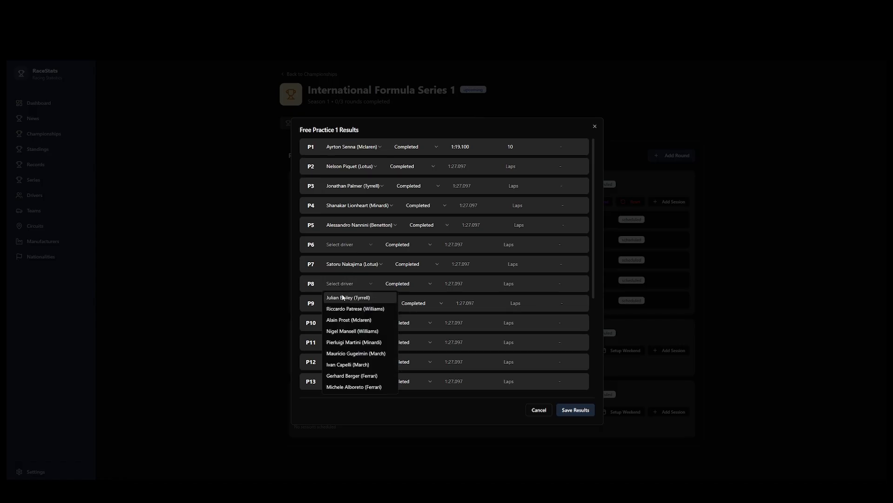
{"action": "left_click", "coordinate": [353, 342]}
{"action": "left_click", "coordinate": [349, 245]}
{"action": "left_click", "coordinate": [352, 281]}
Choose the drivers for positions P10 through P16, ending with a Ferrari driver at P16.
{"action": "left_click", "coordinate": [347, 328]}
{"action": "left_click", "coordinate": [345, 336]}
{"action": "left_click", "coordinate": [345, 362]}
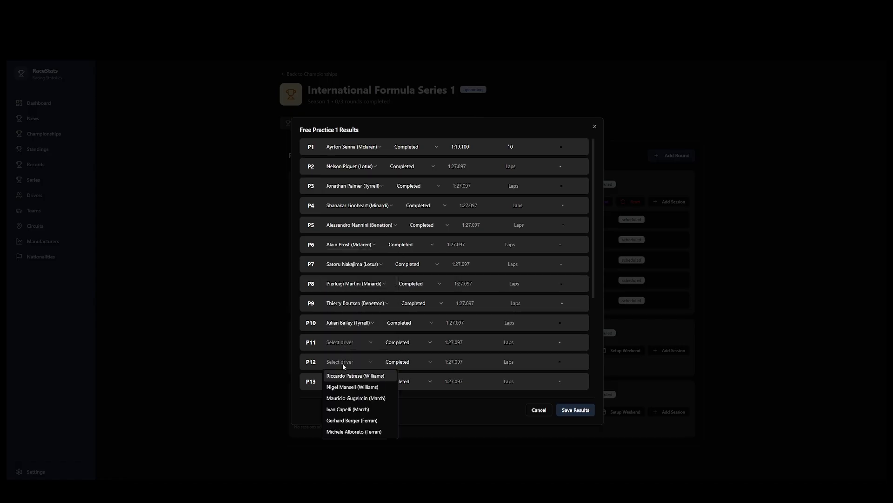
{"action": "left_click", "coordinate": [346, 386]}
{"action": "left_click", "coordinate": [340, 343]}
{"action": "left_click", "coordinate": [348, 369]}
{"action": "left_click", "coordinate": [336, 382]}
{"action": "left_click", "coordinate": [349, 393]}
{"action": "scroll", "coordinate": [349, 353], "scroll_direction": "down", "scroll_amount": 3}
{"action": "left_click", "coordinate": [342, 262]}
{"action": "left_click", "coordinate": [347, 297]}
{"action": "left_click", "coordinate": [342, 281]}
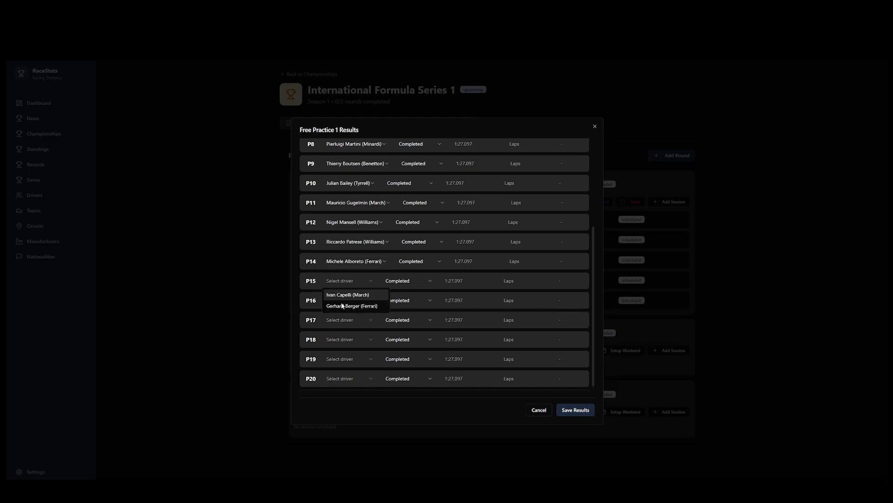
{"action": "left_click", "coordinate": [344, 295]}
{"action": "left_click", "coordinate": [344, 300]}
{"action": "left_click", "coordinate": [345, 320]}
Copy the 1:19 prefix from P1's time to start P2's lap time.
{"action": "scroll", "coordinate": [451, 326], "scroll_direction": "up", "scroll_amount": 1}
{"action": "scroll", "coordinate": [449, 322], "scroll_direction": "up", "scroll_amount": 3}
{"action": "left_click", "coordinate": [465, 167]}
{"action": "left_click_drag", "start_coordinate": [461, 148], "coordinate": [448, 150]}
{"action": "left_click", "coordinate": [473, 169]}
Enter lap times for P2–P6: 1:19.105, 1:19.120, 1:19.180, 1:19.211, 1:19.215.
{"action": "type", "text": "1:19."}
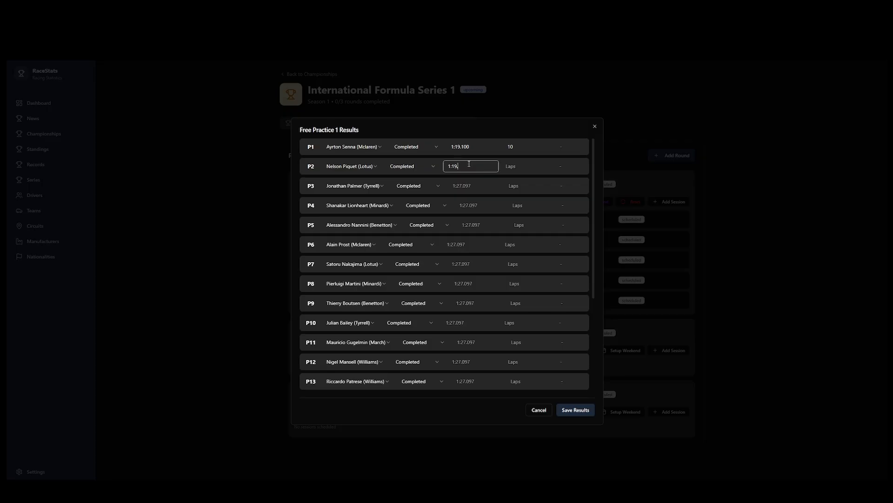
{"action": "type", "text": "105"}
{"action": "left_click", "coordinate": [468, 186]}
{"action": "type", "text": "1:19.120"}
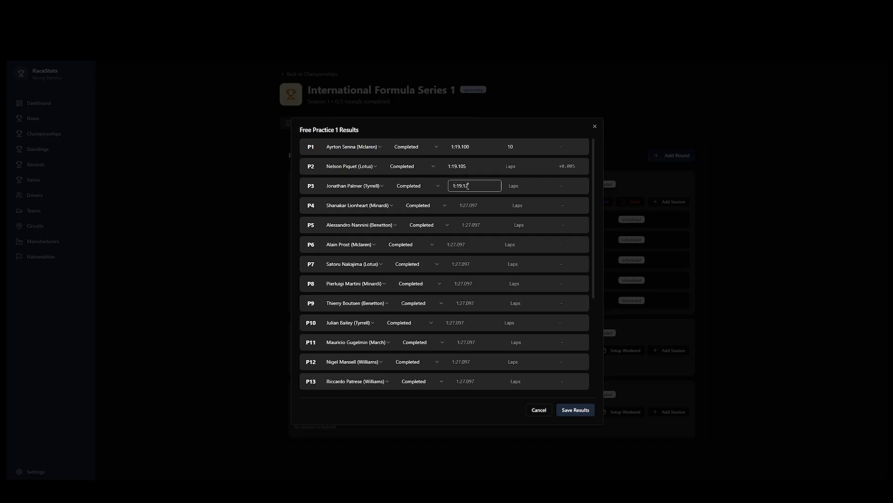
{"action": "key", "text": "Tab"}
{"action": "key", "text": "Tab"}
{"action": "key", "text": "Tab"}
{"action": "key", "text": "Tab"}
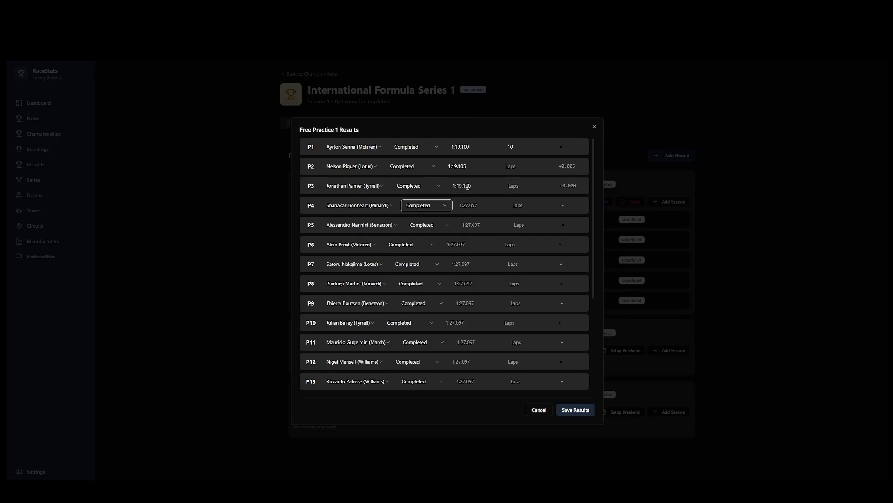
{"action": "type", "text": "1:19.180"}
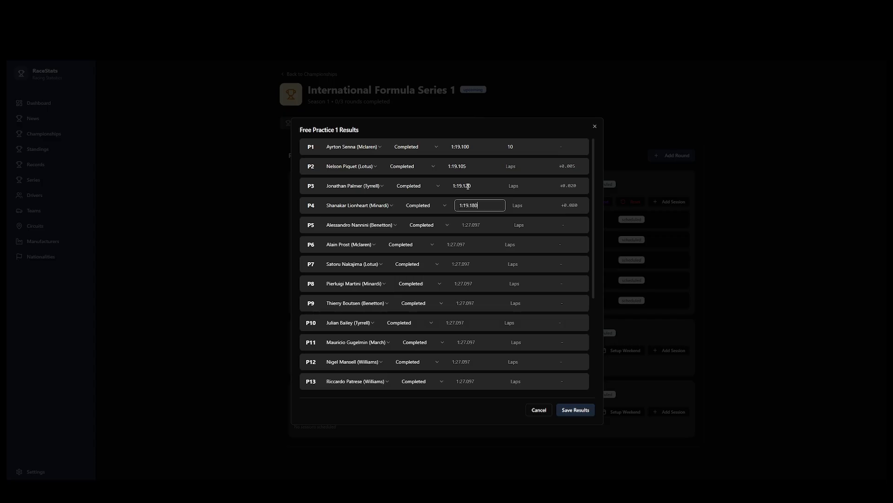
{"action": "left_click", "coordinate": [475, 223]}
{"action": "type", "text": "1:19.211"}
{"action": "left_click", "coordinate": [463, 242]}
{"action": "type", "text": "1:19"}
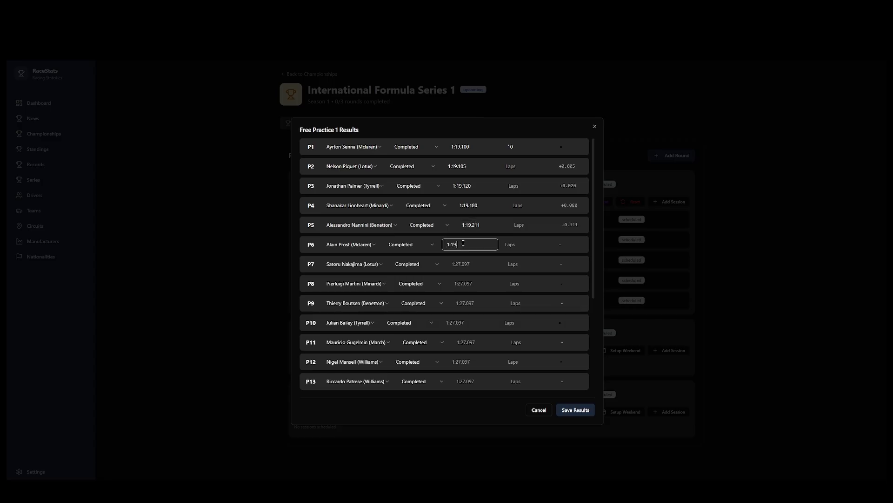
{"action": "type", "text": ".215"}
Enter lap times for P7–P12: 1:19.218, 1:19.225, 1:19.230, 1:19.231, 1:19.231, 1:19.2470.
{"action": "left_click", "coordinate": [467, 264]}
{"action": "type", "text": "1:19.218"}
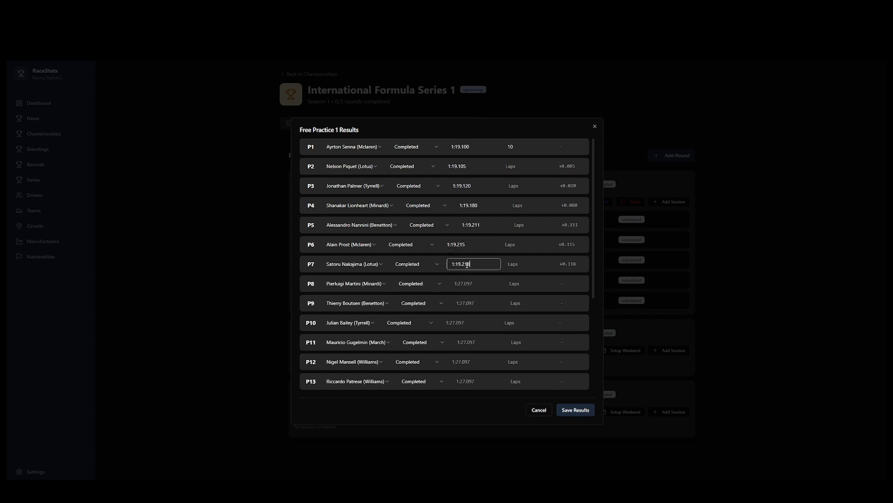
{"action": "left_click", "coordinate": [469, 283]}
{"action": "type", "text": "1:19.225"}
{"action": "left_click", "coordinate": [464, 304]}
{"action": "type", "text": "1:19.230"}
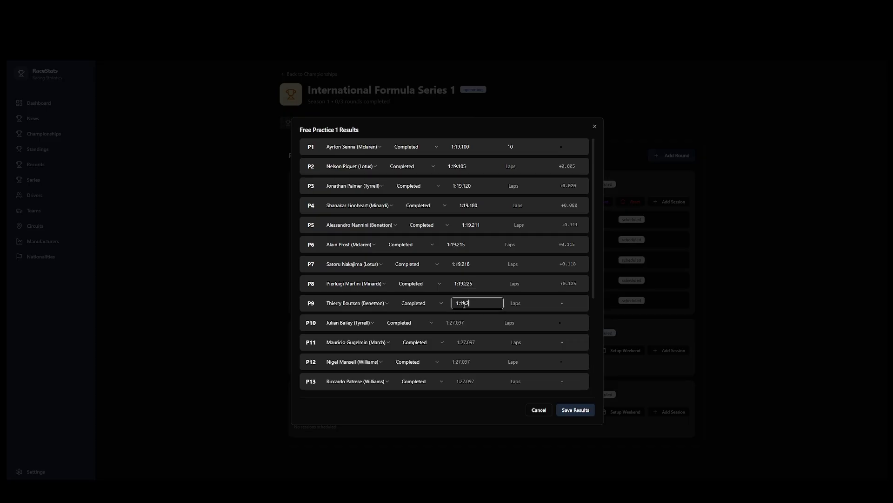
{"action": "left_click", "coordinate": [463, 320]}
{"action": "type", "text": "1:19.231"}
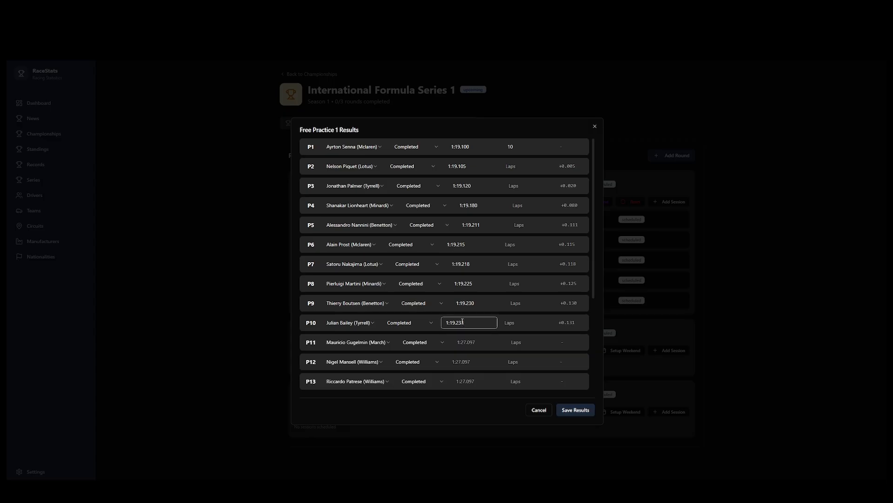
{"action": "scroll", "coordinate": [462, 321], "scroll_direction": "down", "scroll_amount": 1}
{"action": "left_click", "coordinate": [464, 306]}
{"action": "type", "text": "1:19"}
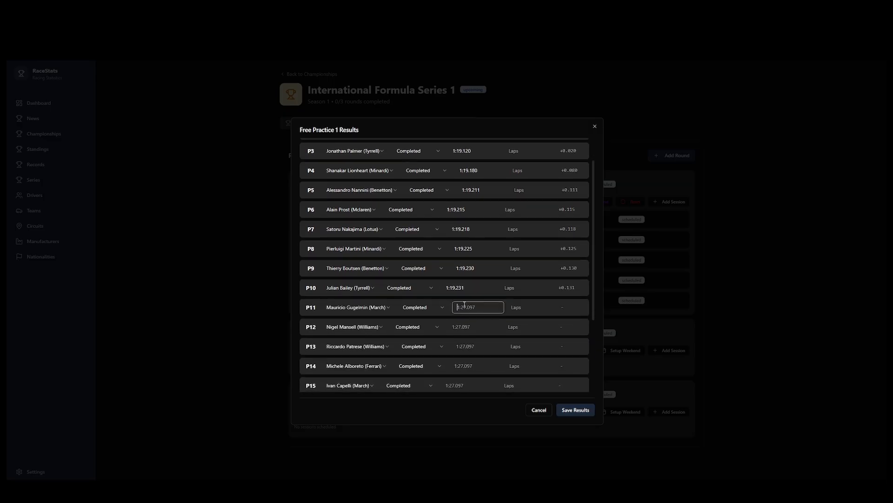
{"action": "type", "text": ".231"}
{"action": "left_click", "coordinate": [469, 328]}
{"action": "type", "text": "1:19"}
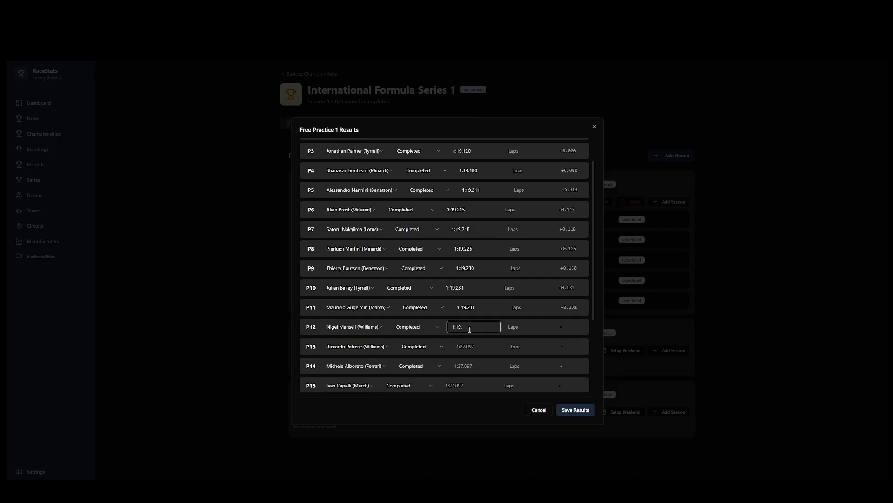
{"action": "type", "text": ".2470"}
Enter P13–P16 times 1:19.250, 1:19.255, 1:19.257, 1:19.260 and clear the stray P17 entry.
{"action": "scroll", "coordinate": [469, 328], "scroll_direction": "down", "scroll_amount": 1}
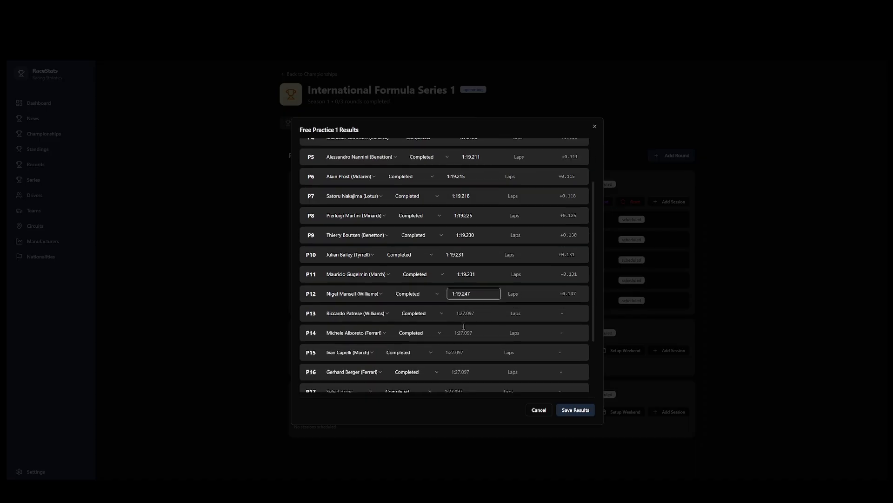
{"action": "left_click", "coordinate": [466, 312]}
{"action": "type", "text": "1:19.250"}
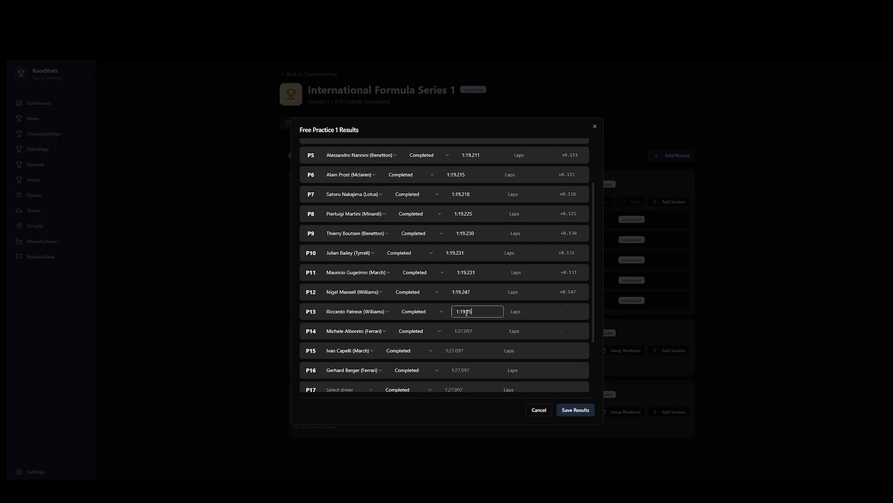
{"action": "left_click", "coordinate": [462, 331]}
{"action": "type", "text": "1:19.255"}
{"action": "scroll", "coordinate": [462, 333], "scroll_direction": "down", "scroll_amount": 2}
{"action": "left_click", "coordinate": [459, 273]}
{"action": "type", "text": "1:19.257"}
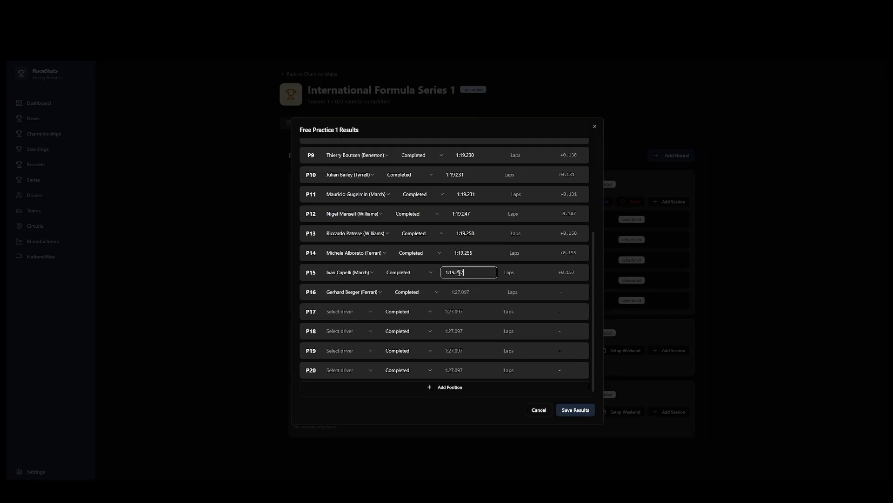
{"action": "left_click", "coordinate": [462, 292]}
{"action": "type", "text": "1:19.260"}
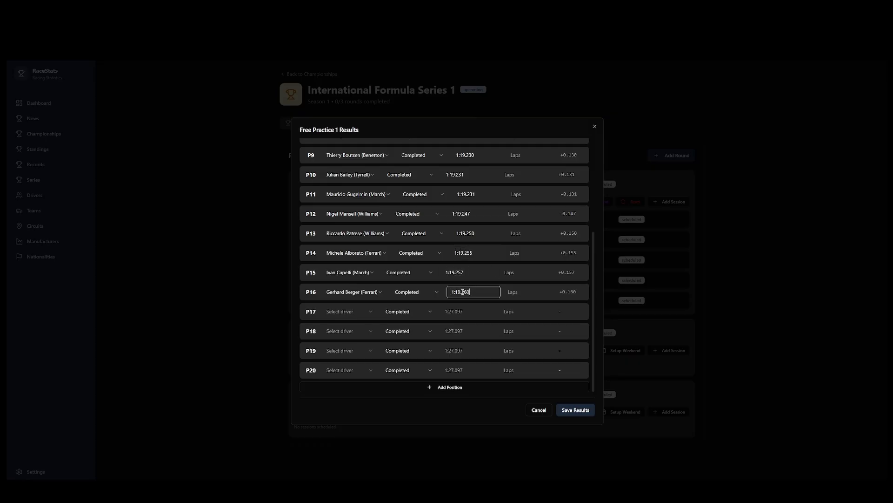
{"action": "left_click", "coordinate": [460, 310]}
{"action": "type", "text": "1:19."}
{"action": "key", "text": "BackSpace"}
{"action": "key", "text": "BackSpace"}
{"action": "key", "text": "BackSpace"}
{"action": "key", "text": "BackSpace"}
{"action": "key", "text": "BackSpace"}
{"action": "scroll", "coordinate": [487, 223], "scroll_direction": "up", "scroll_amount": 4}
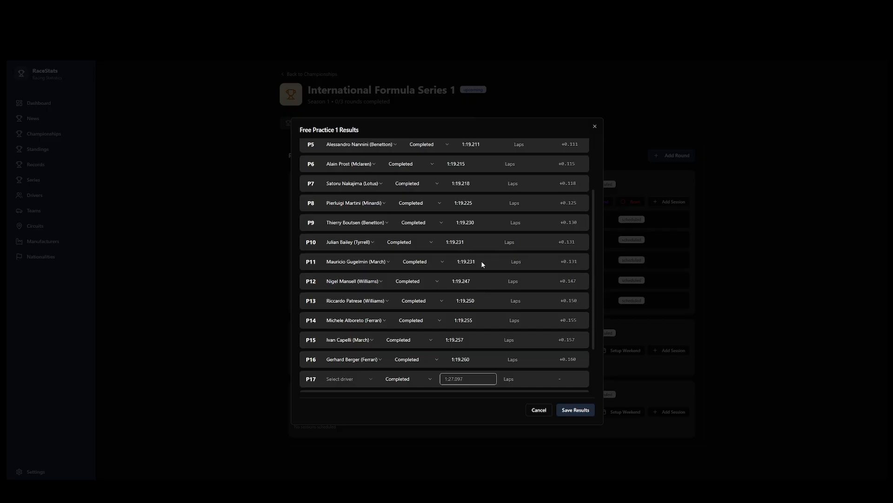
Enter lap counts for P2–P10: 14, 12, 7, 14, 11, 18, 11, 12, 10.
{"action": "left_click", "coordinate": [517, 166]}
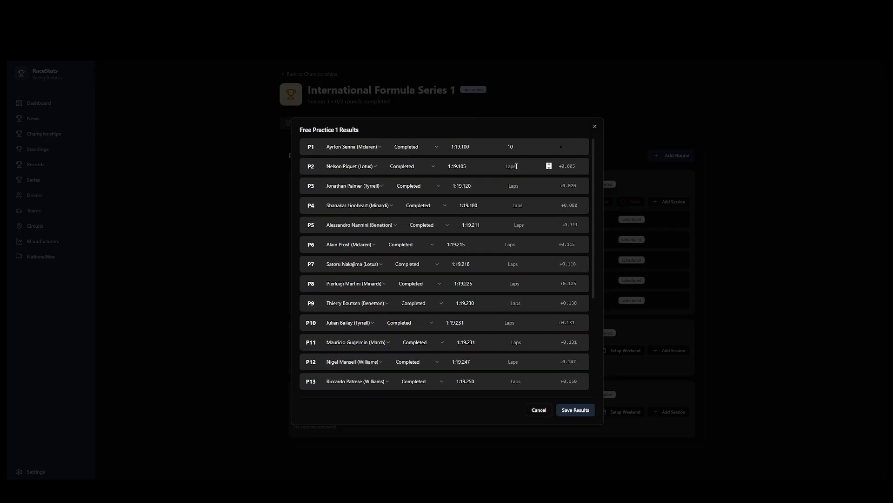
{"action": "type", "text": "14"}
{"action": "left_click", "coordinate": [514, 186]}
{"action": "type", "text": "12"}
{"action": "left_click", "coordinate": [519, 205]}
{"action": "type", "text": "7"}
{"action": "left_click", "coordinate": [518, 227]}
{"action": "type", "text": "14"}
{"action": "left_click", "coordinate": [521, 240]}
{"action": "type", "text": "11"}
{"action": "left_click", "coordinate": [511, 264]}
{"action": "type", "text": "18"}
{"action": "left_click", "coordinate": [515, 285]}
{"action": "type", "text": "11"}
{"action": "left_click", "coordinate": [514, 304]}
{"action": "type", "text": "12"}
{"action": "left_click", "coordinate": [515, 320]}
{"action": "type", "text": "10"}
Enter laps for P11–P16 (8, 15, 14, 12, 14, 11) and save the results.
{"action": "left_click", "coordinate": [513, 346]}
{"action": "type", "text": "8"}
{"action": "left_click", "coordinate": [514, 362]}
{"action": "type", "text": "155"}
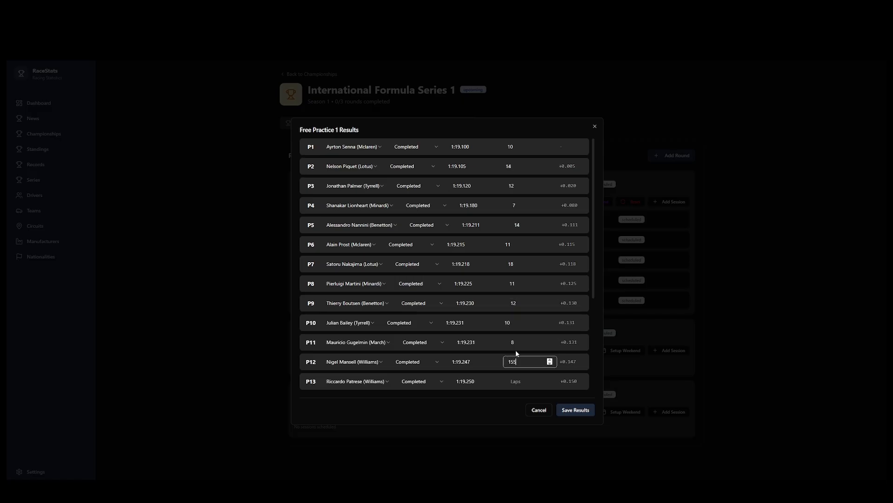
{"action": "key", "text": "BackSpace"}
{"action": "scroll", "coordinate": [516, 350], "scroll_direction": "down", "scroll_amount": 3}
{"action": "left_click", "coordinate": [517, 243]}
{"action": "type", "text": "14"}
{"action": "left_click", "coordinate": [517, 261]}
{"action": "type", "text": "12"}
{"action": "left_click", "coordinate": [512, 281]}
{"action": "type", "text": "14"}
{"action": "left_click", "coordinate": [514, 300]}
{"action": "type", "text": "11"}
{"action": "scroll", "coordinate": [507, 312], "scroll_direction": "up", "scroll_amount": 3}
{"action": "left_click", "coordinate": [573, 410]}
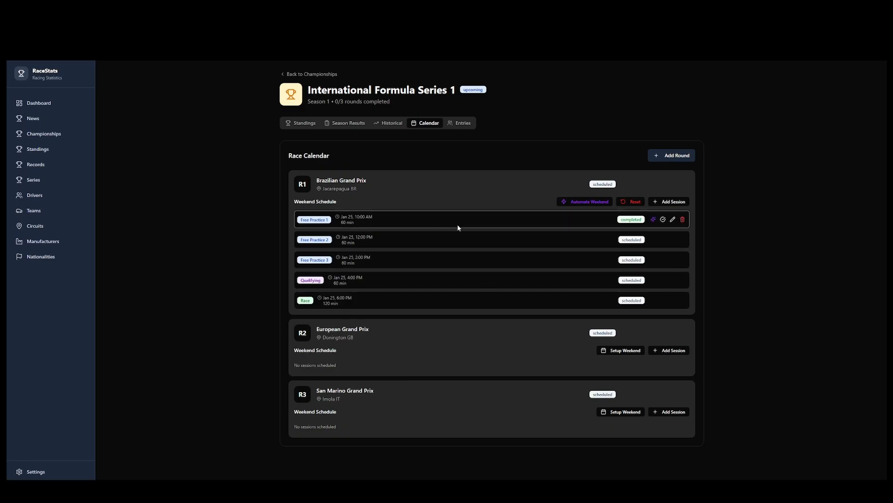
Review the saved Free Practice 1 classification, then return to the championship's race calendar.
{"action": "left_click", "coordinate": [320, 225]}
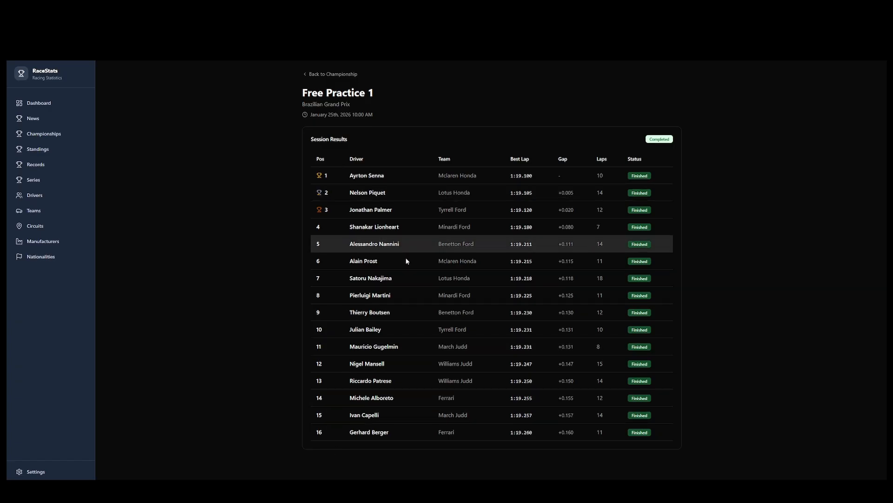
{"action": "left_click", "coordinate": [339, 74]}
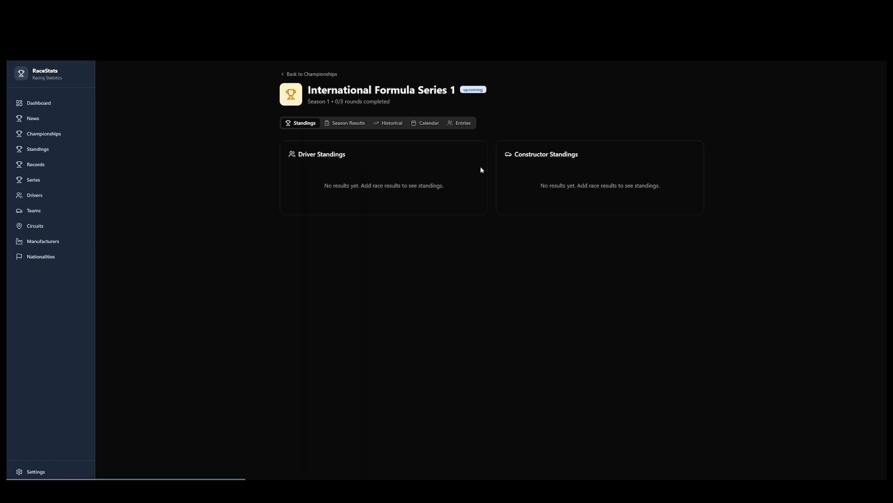
{"action": "left_click", "coordinate": [429, 124]}
{"action": "mouse_move", "coordinate": [654, 241]}
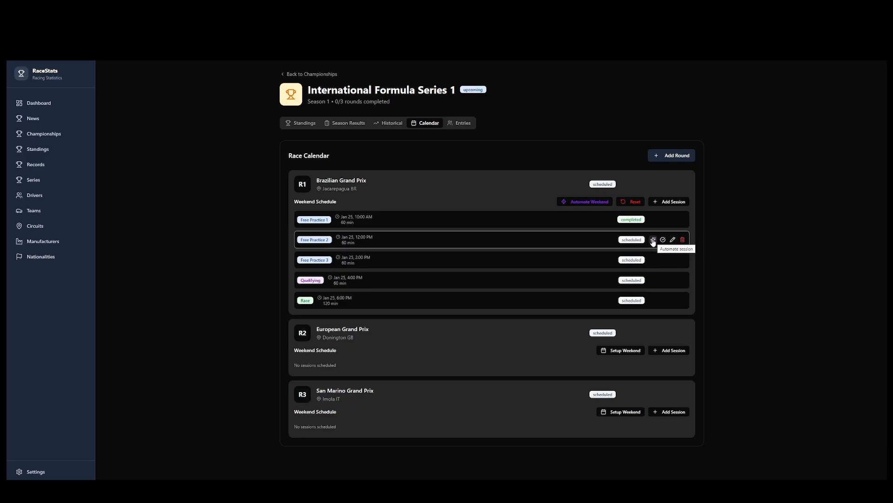
Generate Free Practice 2 results at the Intelligent level, regenerate once, and apply them.
{"action": "left_click", "coordinate": [653, 240]}
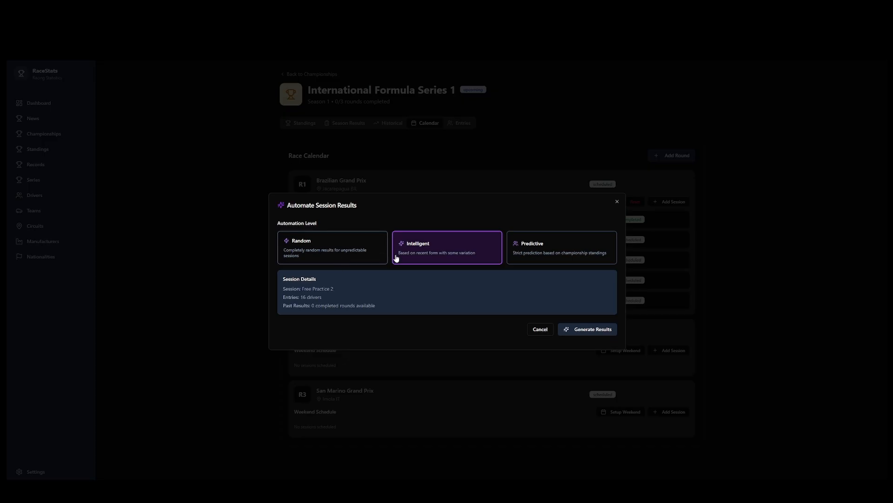
{"action": "left_click", "coordinate": [320, 259]}
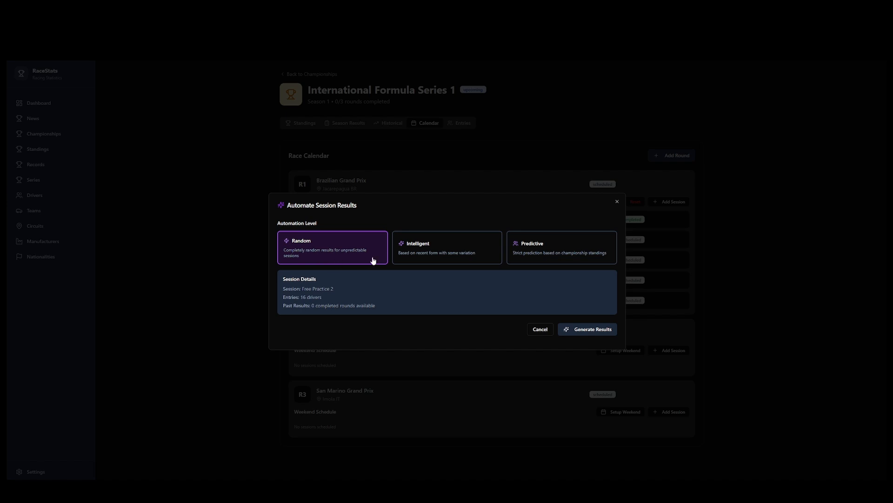
{"action": "left_click", "coordinate": [429, 260]}
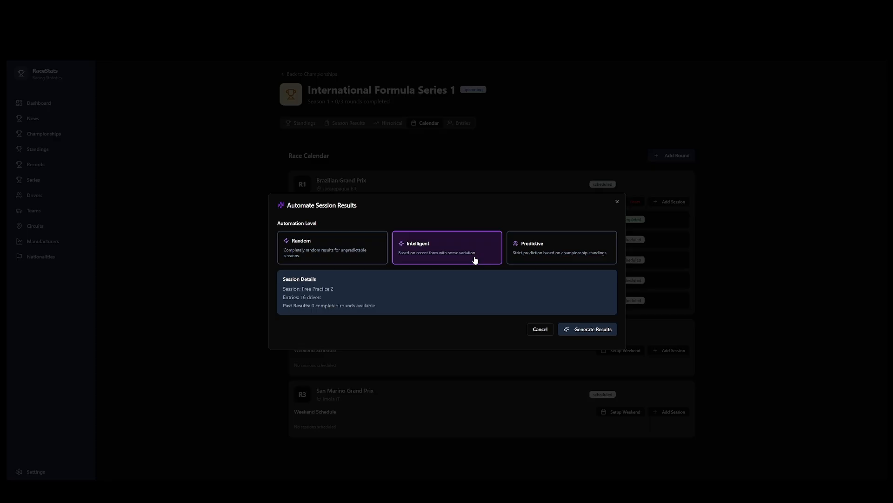
{"action": "left_click", "coordinate": [554, 259]}
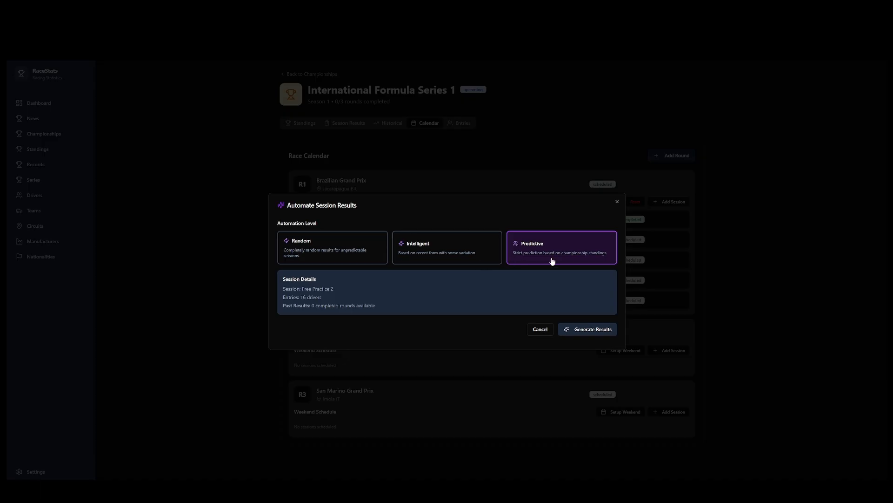
{"action": "left_click", "coordinate": [445, 250]}
{"action": "left_click", "coordinate": [591, 331]}
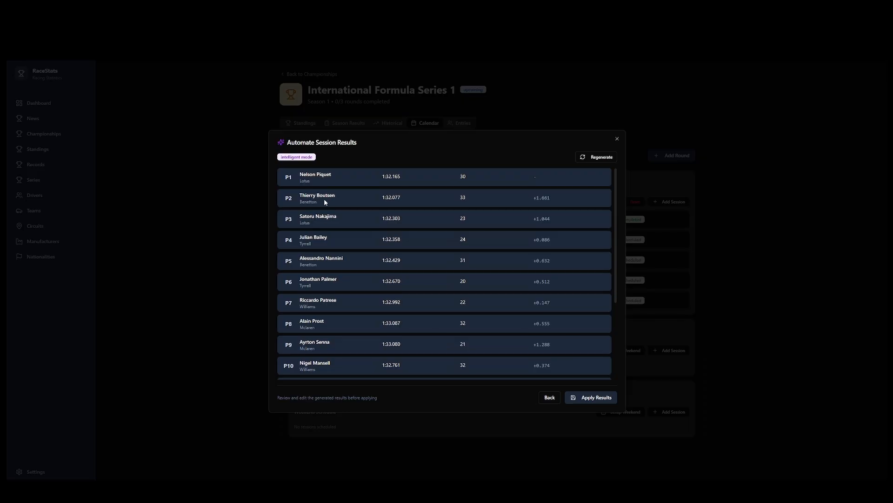
{"action": "scroll", "coordinate": [330, 331], "scroll_direction": "down", "scroll_amount": 4}
{"action": "scroll", "coordinate": [333, 332], "scroll_direction": "up", "scroll_amount": 4}
{"action": "left_click", "coordinate": [595, 158]}
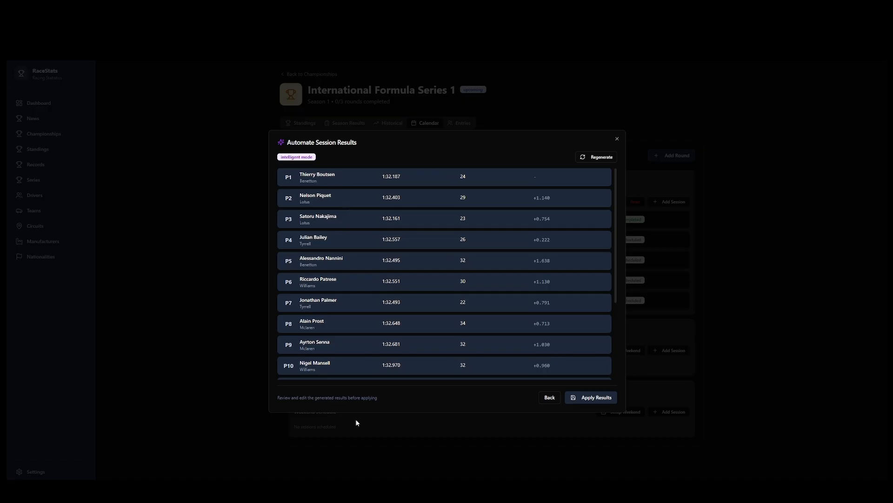
{"action": "left_click", "coordinate": [596, 397]}
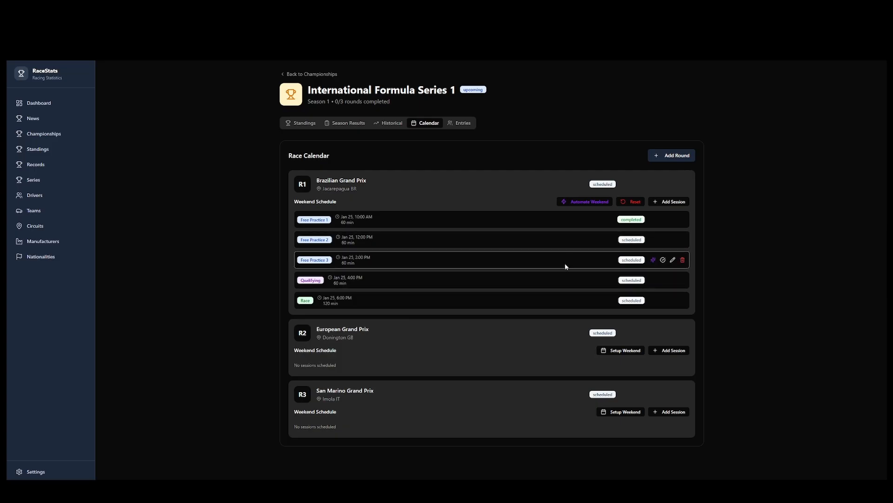
Check Free Practice 2's saved results, return to the calendar, and start automating Free Practice 3.
{"action": "left_click", "coordinate": [318, 241]}
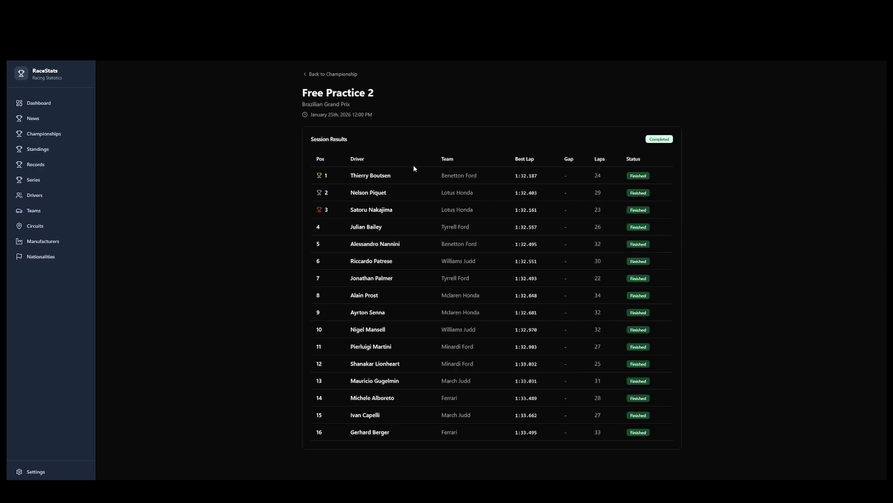
{"action": "left_click", "coordinate": [334, 75]}
{"action": "left_click", "coordinate": [437, 126]}
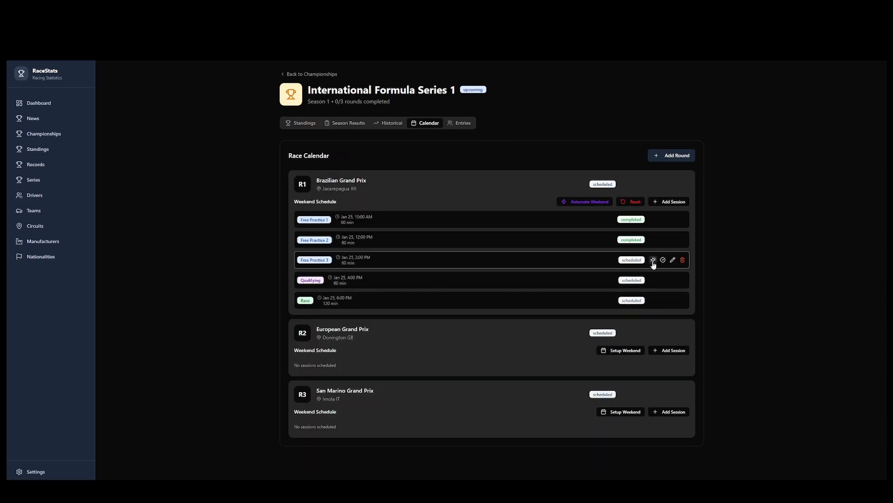
{"action": "left_click", "coordinate": [653, 260]}
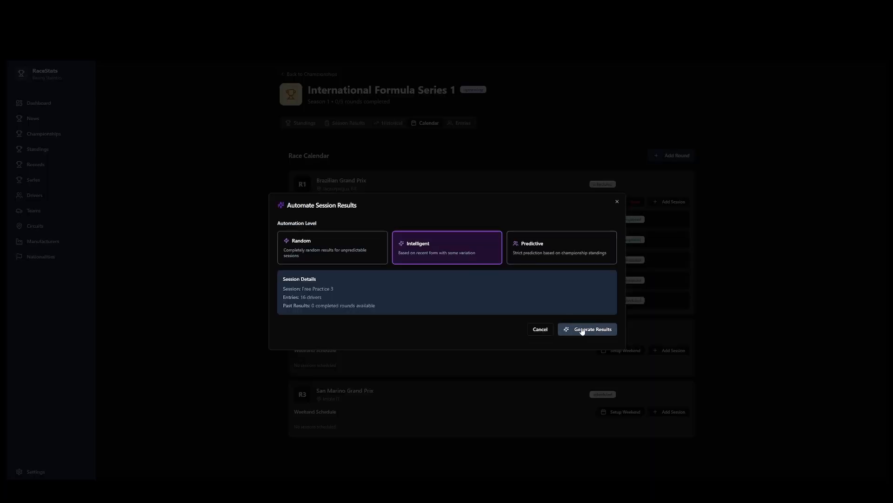
Generate and apply Free Practice 3 results, then bring up Qualifying's automation level choices.
{"action": "left_click", "coordinate": [580, 331]}
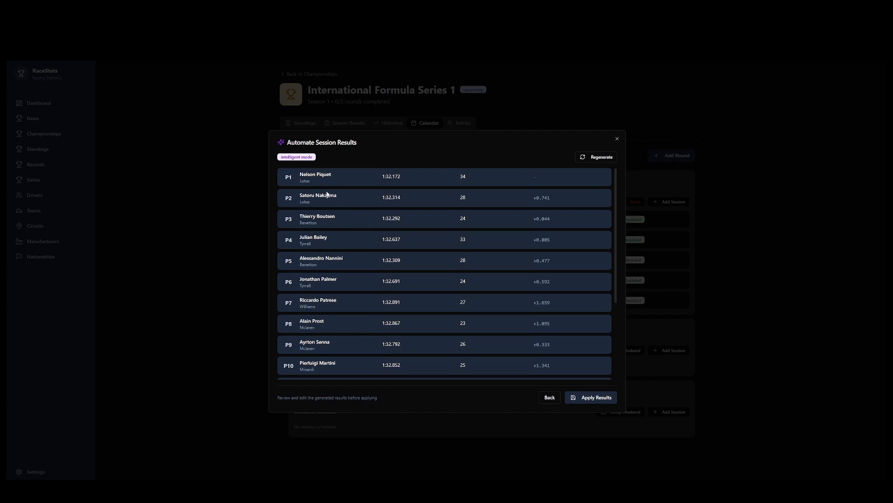
{"action": "left_click", "coordinate": [596, 396]}
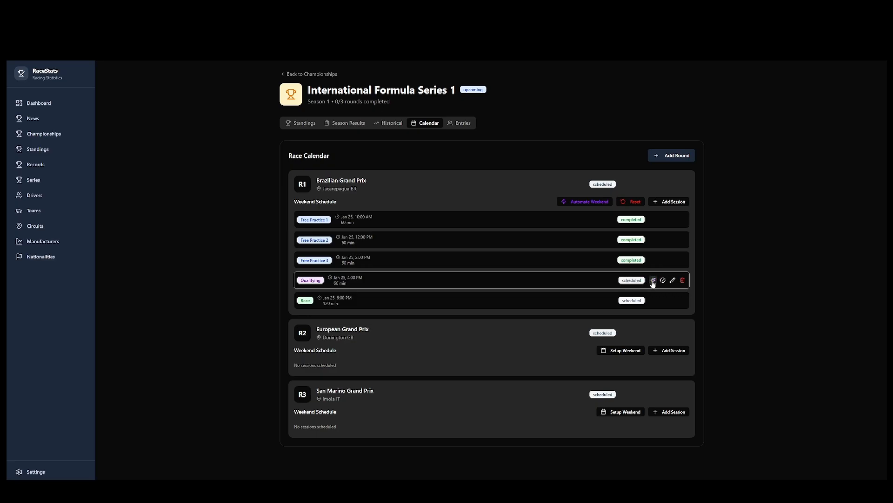
{"action": "left_click", "coordinate": [653, 279]}
{"action": "left_click", "coordinate": [590, 332]}
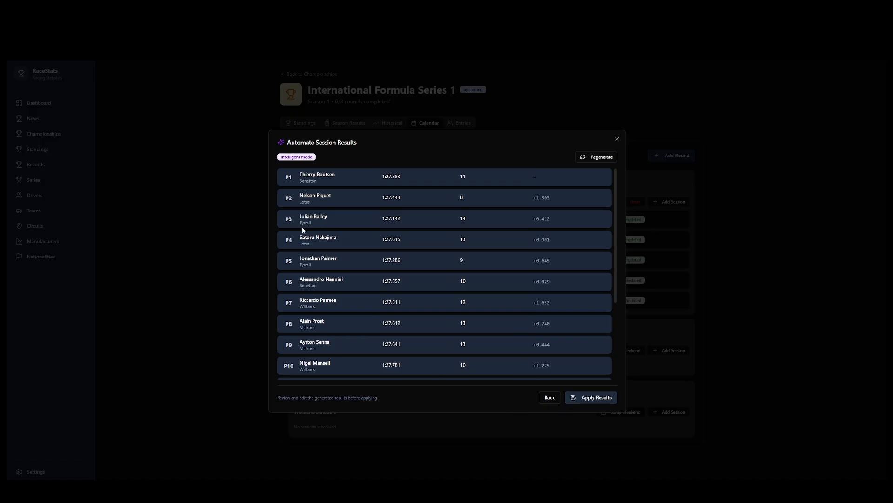
{"action": "left_click", "coordinate": [548, 398]}
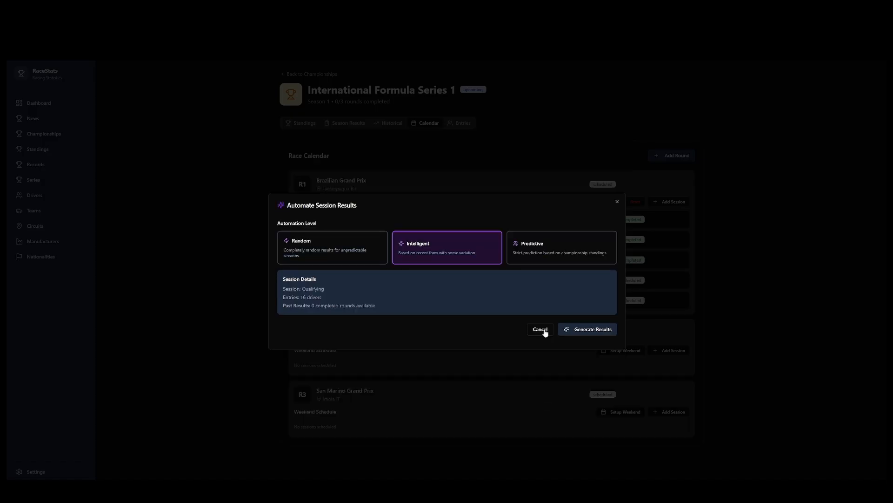
Generate random-mode Qualifying results, rerolling until Alessandro Nannini is on pole, apply them and view them.
{"action": "left_click", "coordinate": [349, 255]}
{"action": "left_click", "coordinate": [582, 330]}
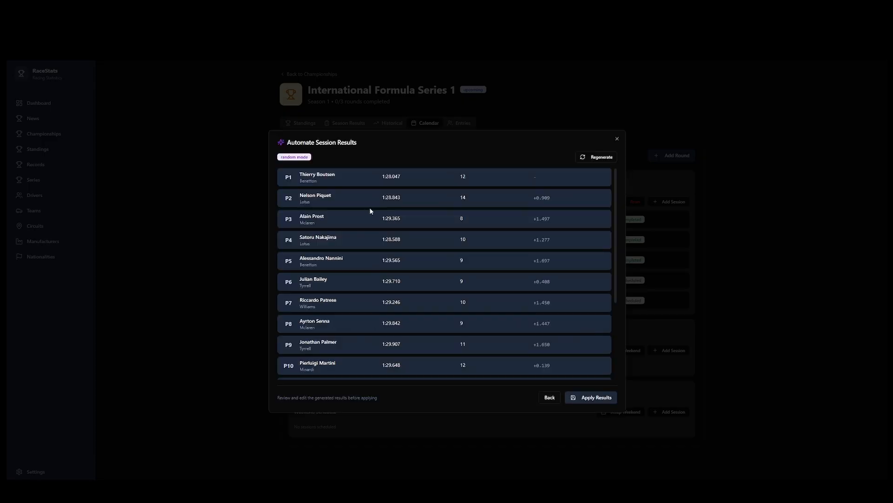
{"action": "left_click", "coordinate": [593, 159]}
{"action": "left_click", "coordinate": [592, 159]}
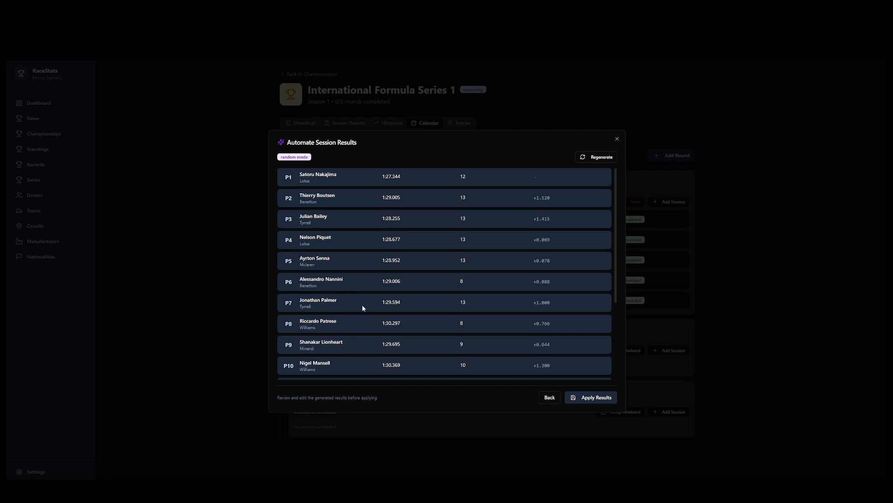
{"action": "left_click", "coordinate": [600, 157]}
{"action": "left_click", "coordinate": [599, 157]}
{"action": "left_click", "coordinate": [599, 157]}
{"action": "left_click", "coordinate": [599, 157]}
{"action": "left_click", "coordinate": [599, 157]}
{"action": "left_click", "coordinate": [599, 158]}
{"action": "left_click", "coordinate": [599, 157]}
{"action": "left_click", "coordinate": [599, 157]}
{"action": "left_click", "coordinate": [600, 158]}
{"action": "left_click", "coordinate": [599, 158]}
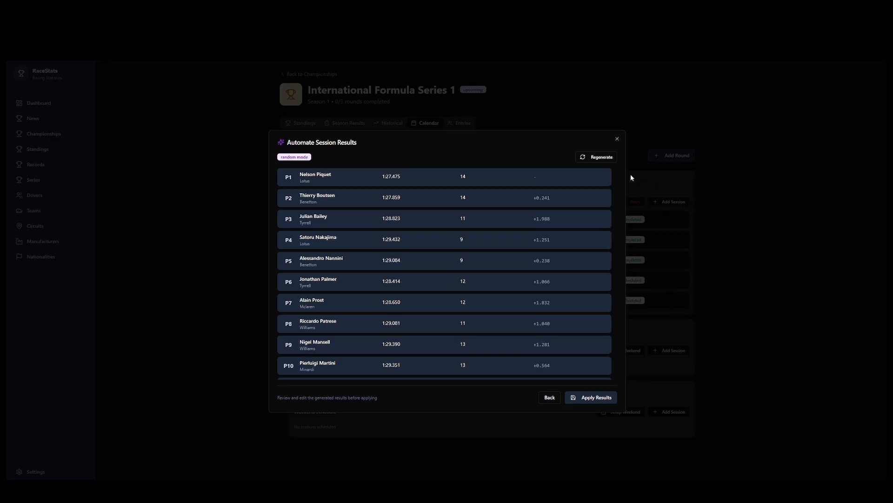
{"action": "left_click", "coordinate": [598, 158]}
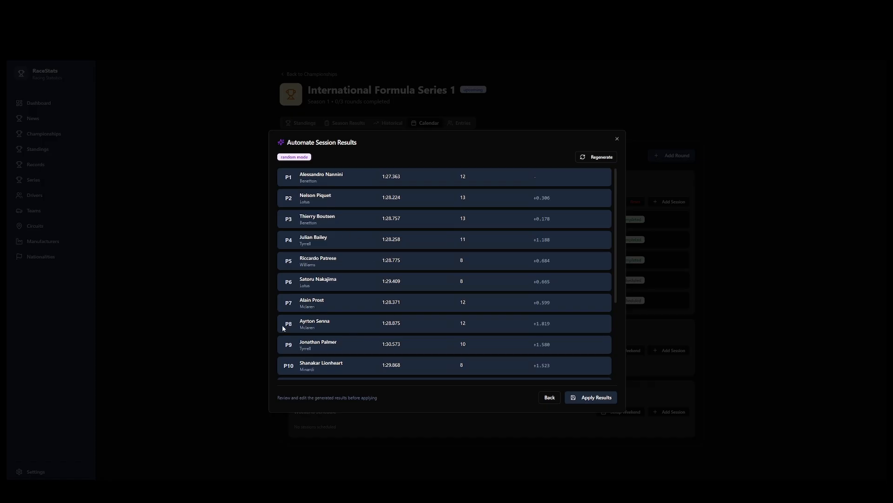
{"action": "left_click", "coordinate": [598, 399]}
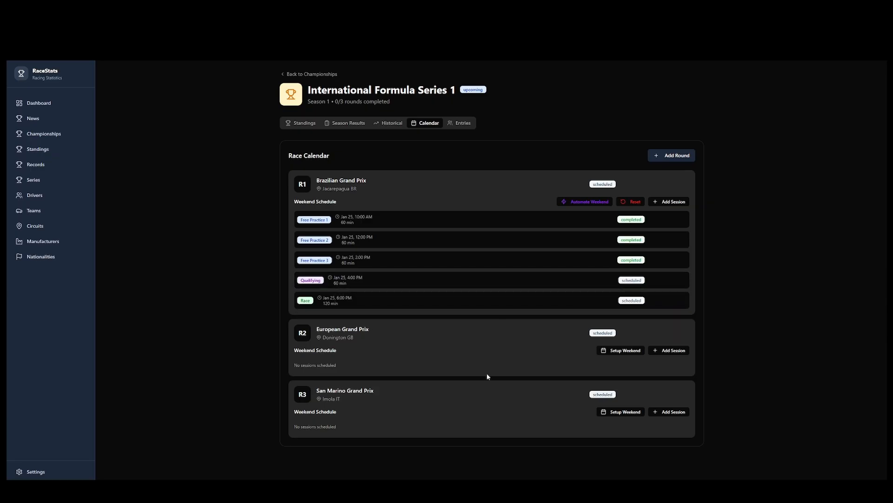
{"action": "left_click", "coordinate": [311, 284]}
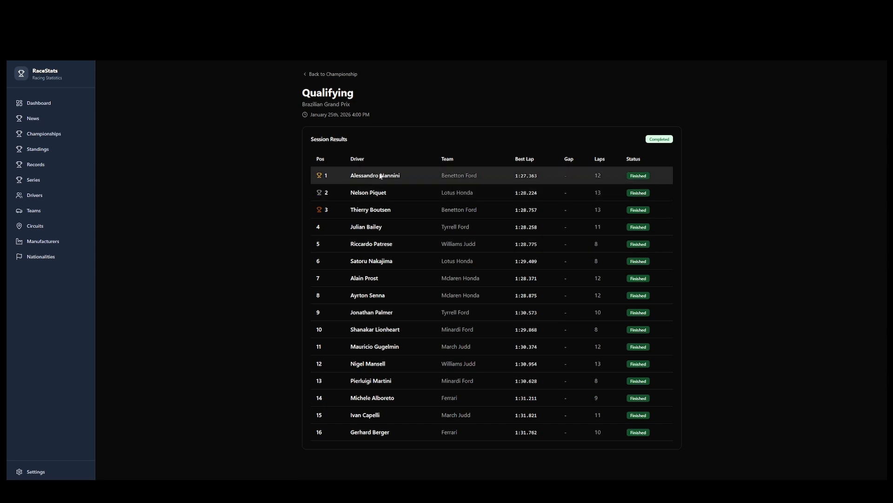
From the championship entries, review Alessandro Nannini's Performance, Comparison and Teammates views.
{"action": "left_click", "coordinate": [332, 75]}
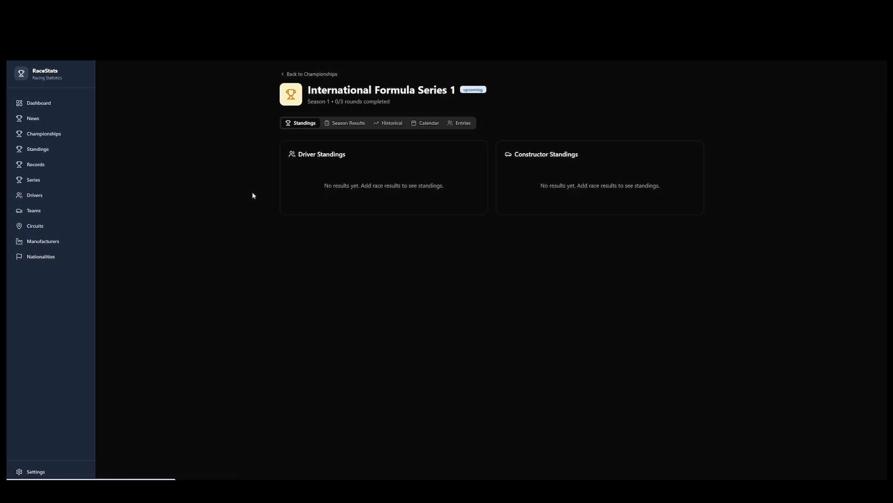
{"action": "left_click", "coordinate": [461, 123]}
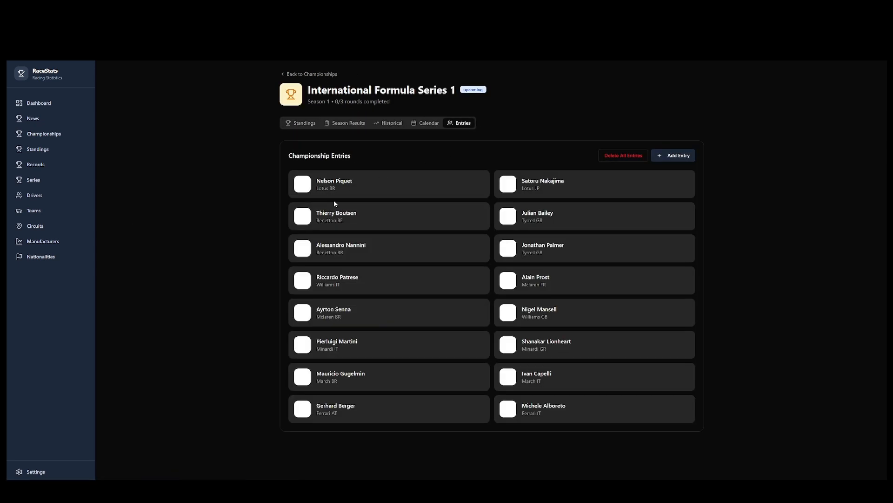
{"action": "left_click", "coordinate": [342, 247]}
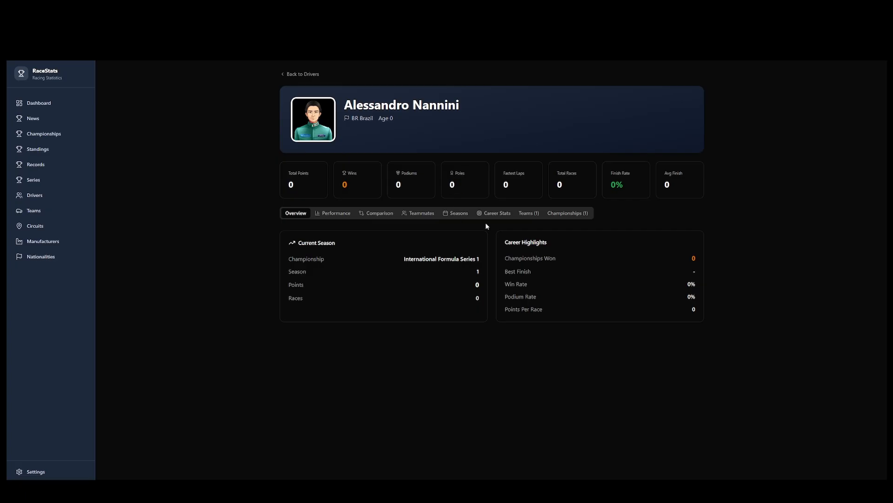
{"action": "left_click", "coordinate": [335, 216]}
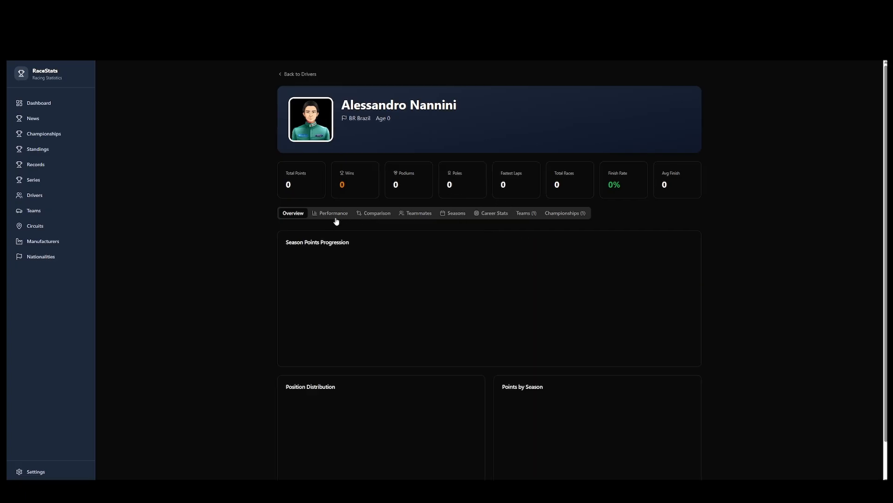
{"action": "left_click", "coordinate": [379, 216]}
{"action": "left_click", "coordinate": [422, 216]}
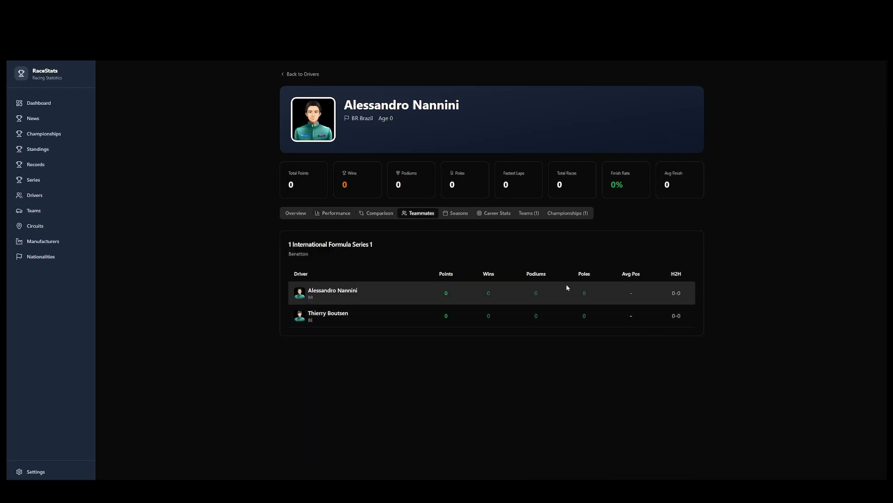
Open International Formula Series 1 from the championships list and show its calendar.
{"action": "left_click", "coordinate": [37, 134]}
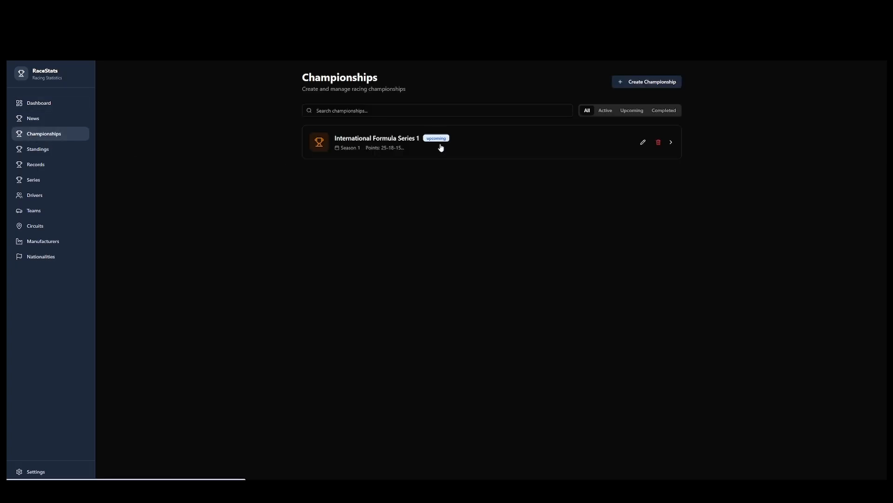
{"action": "left_click", "coordinate": [399, 142]}
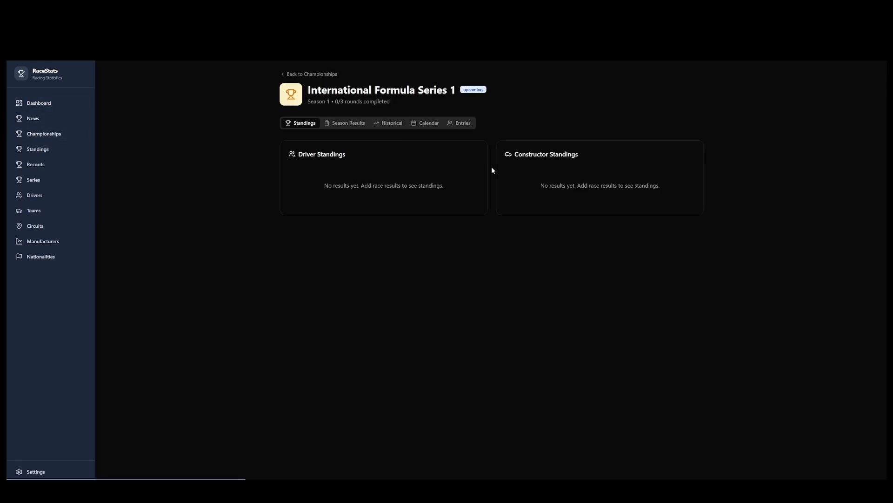
{"action": "left_click", "coordinate": [425, 124]}
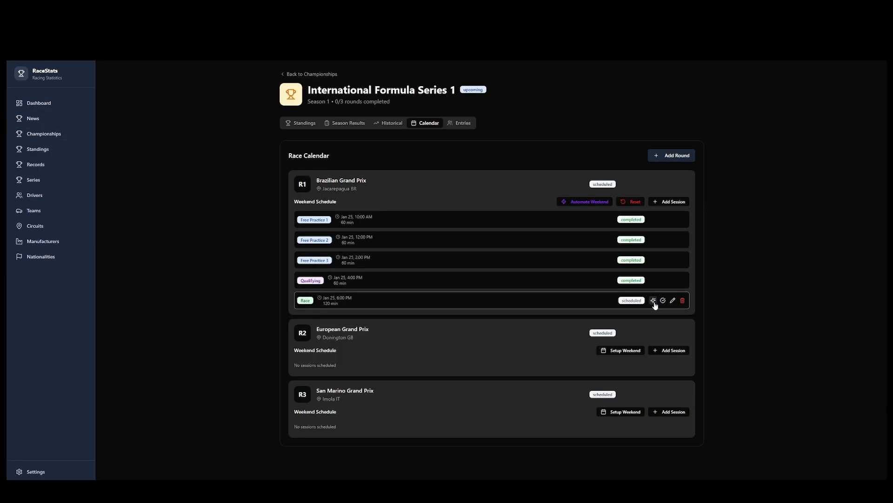
Generate and apply Predictive Brazilian Grand Prix Race results, then open the Race results page.
{"action": "left_click", "coordinate": [653, 300]}
{"action": "left_click", "coordinate": [547, 256]}
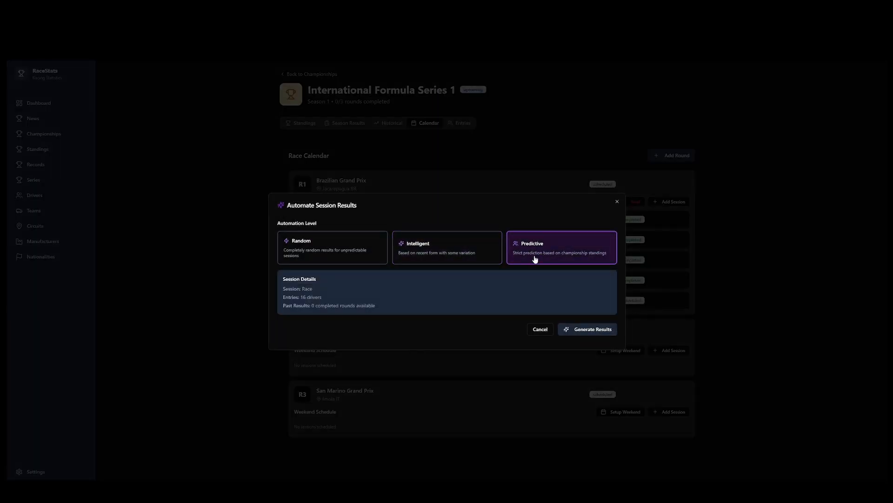
{"action": "left_click", "coordinate": [588, 332]}
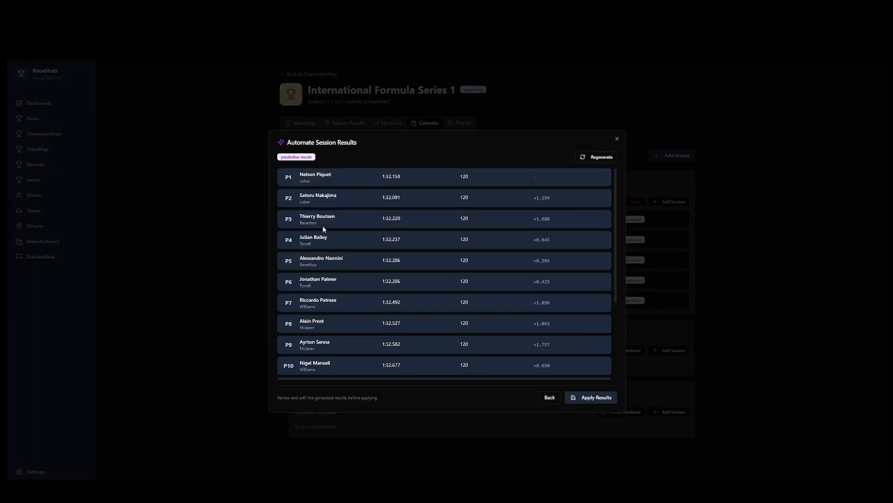
{"action": "left_click", "coordinate": [594, 399]}
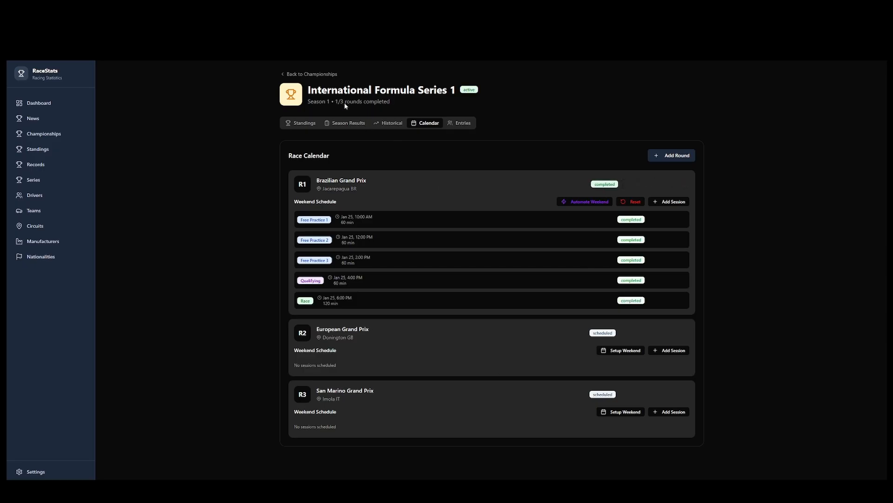
{"action": "left_click", "coordinate": [305, 301]}
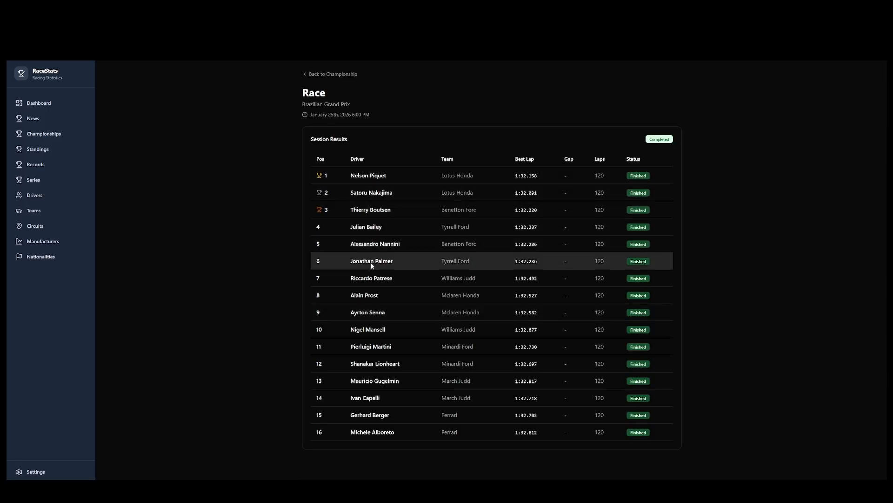
Review the championship's race-by-race season results grid.
{"action": "left_click", "coordinate": [331, 74]}
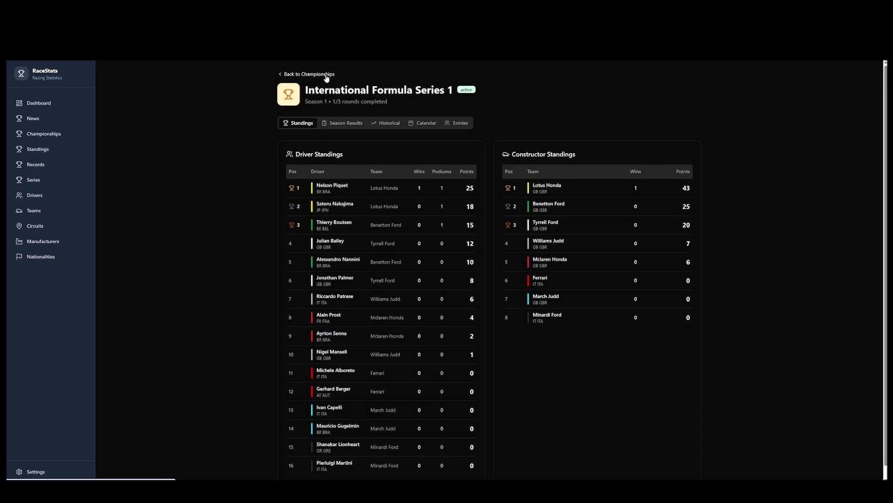
{"action": "left_click", "coordinate": [346, 124]}
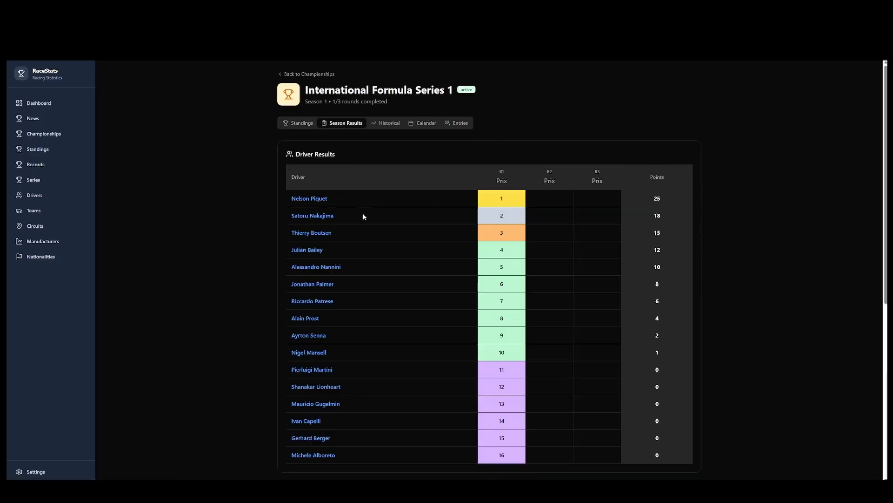
{"action": "scroll", "coordinate": [371, 244], "scroll_direction": "down", "scroll_amount": 2}
{"action": "scroll", "coordinate": [367, 383], "scroll_direction": "down", "scroll_amount": 1}
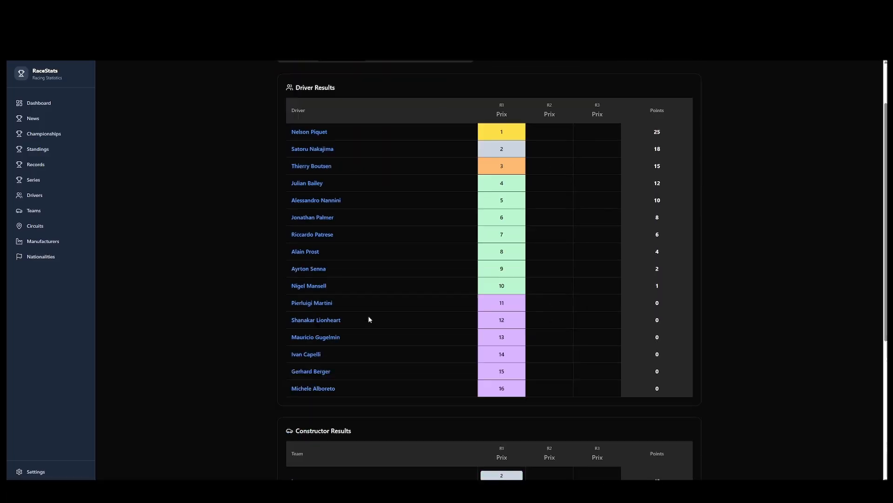
{"action": "scroll", "coordinate": [374, 384], "scroll_direction": "up", "scroll_amount": 3}
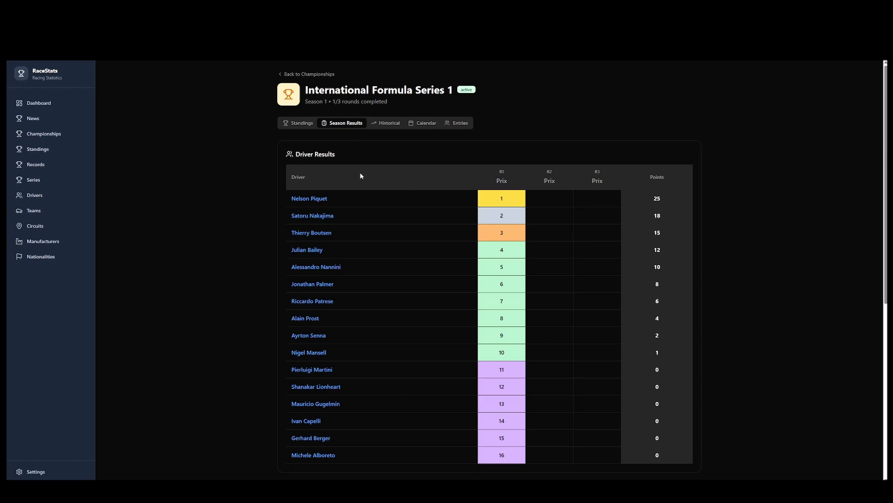
{"action": "scroll", "coordinate": [406, 323], "scroll_direction": "down", "scroll_amount": 7}
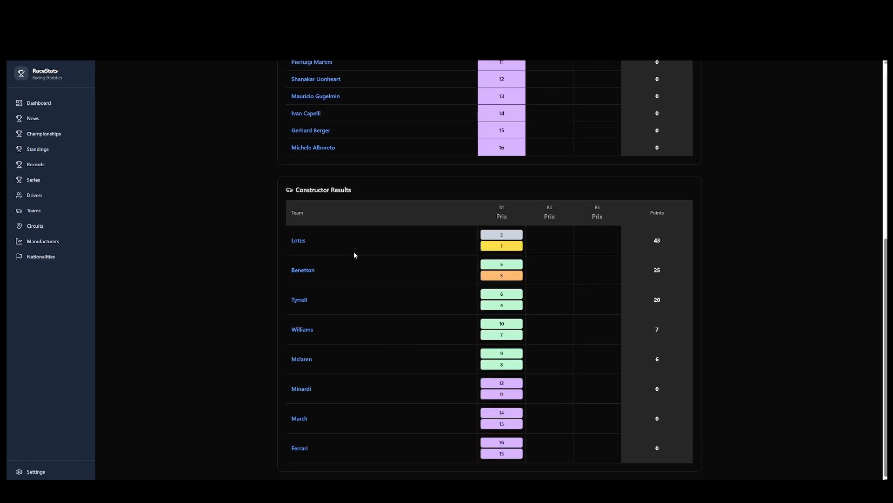
{"action": "scroll", "coordinate": [403, 270], "scroll_direction": "up", "scroll_amount": 2}
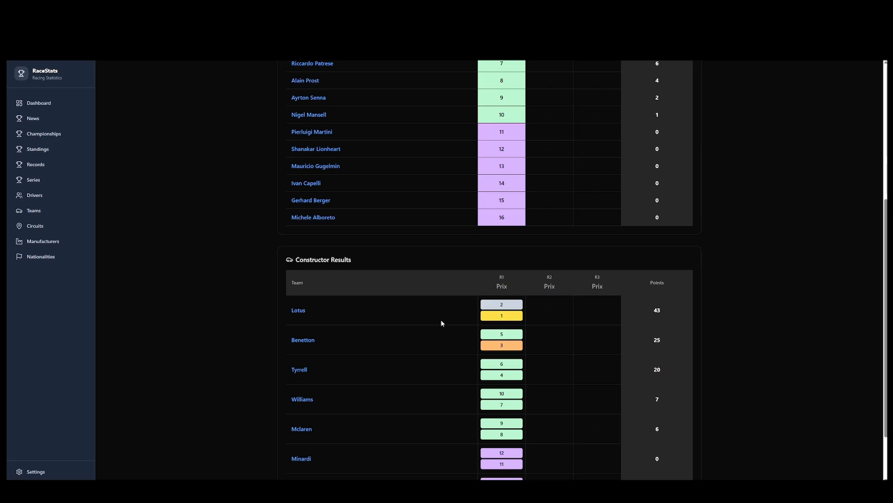
{"action": "scroll", "coordinate": [441, 322], "scroll_direction": "up", "scroll_amount": 5}
{"action": "scroll", "coordinate": [447, 338], "scroll_direction": "down", "scroll_amount": 6}
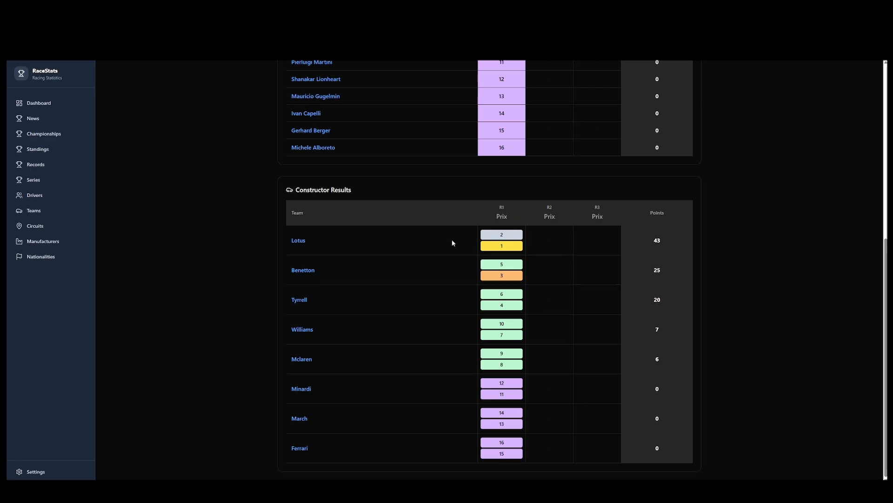
{"action": "scroll", "coordinate": [407, 317], "scroll_direction": "up", "scroll_amount": 7}
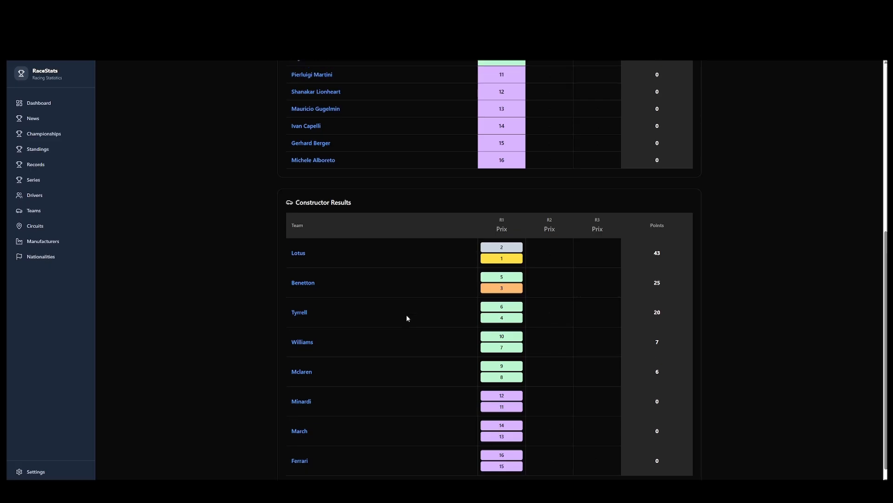
Show the historical points chart by team, comparing March, Ferrari and Minardi.
{"action": "left_click", "coordinate": [385, 125]}
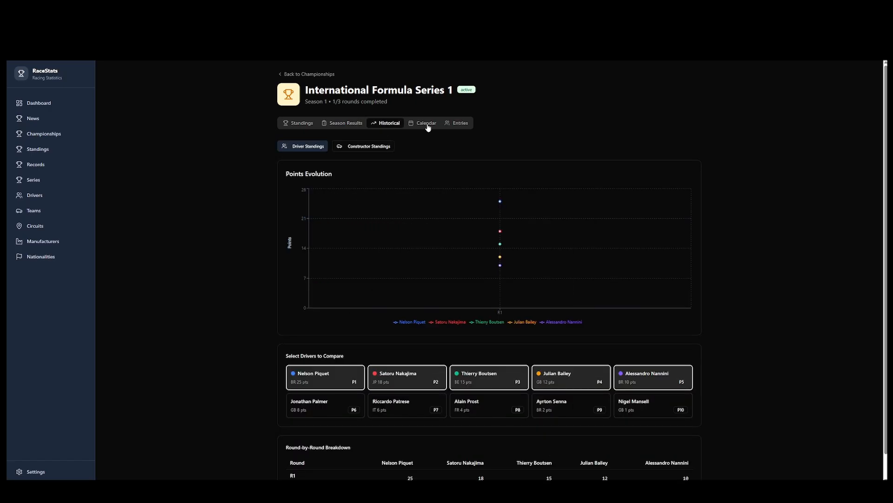
{"action": "left_click", "coordinate": [372, 146]}
{"action": "left_click", "coordinate": [311, 148]}
{"action": "left_click", "coordinate": [360, 148]}
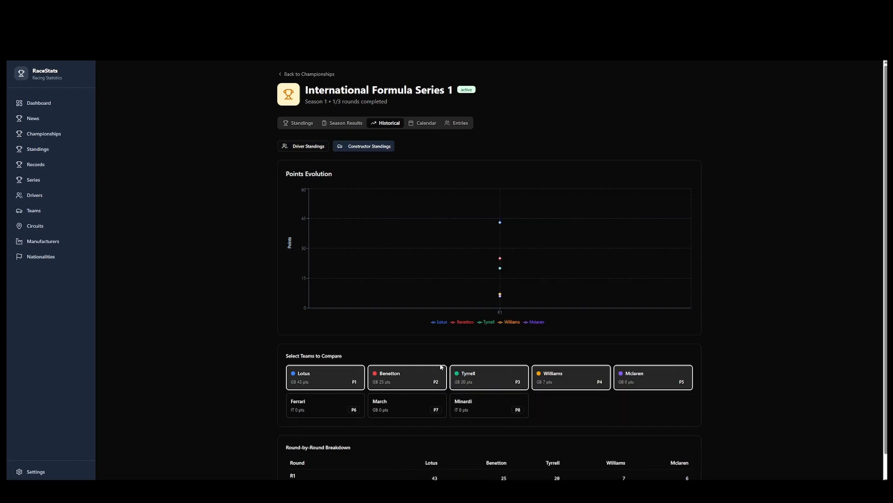
{"action": "left_click", "coordinate": [466, 408]}
{"action": "left_click", "coordinate": [466, 408]}
{"action": "left_click", "coordinate": [433, 409]}
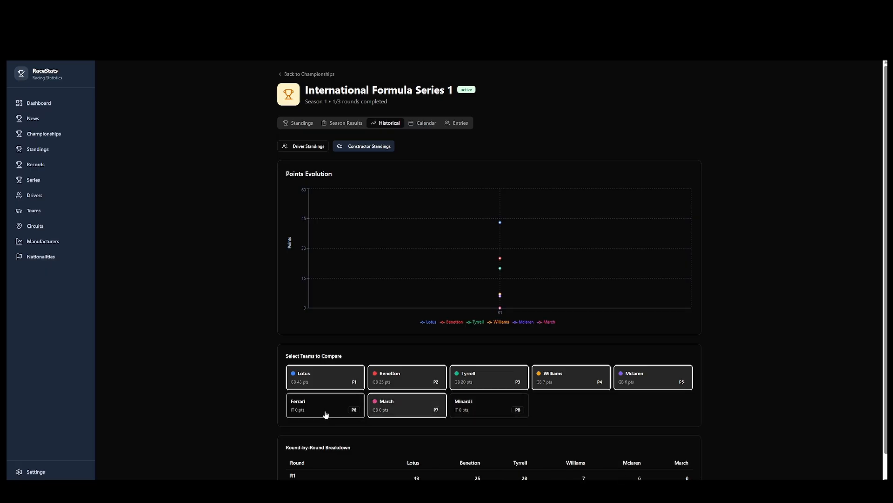
{"action": "left_click", "coordinate": [326, 412]}
{"action": "left_click", "coordinate": [468, 411]}
Remove Minardi, March and Ferrari from the team comparison and return to the race calendar.
{"action": "scroll", "coordinate": [484, 409], "scroll_direction": "down", "scroll_amount": 1}
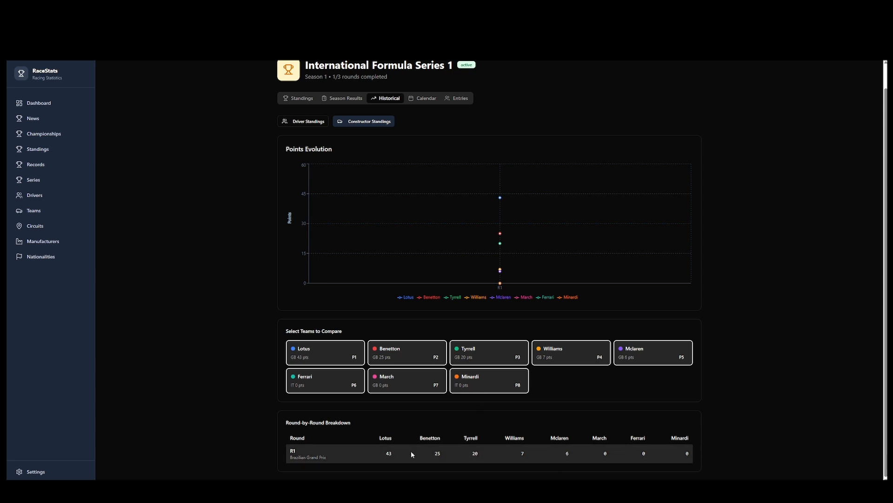
{"action": "left_click", "coordinate": [497, 378]}
{"action": "left_click", "coordinate": [395, 389]}
{"action": "left_click", "coordinate": [326, 380]}
{"action": "scroll", "coordinate": [467, 242], "scroll_direction": "up", "scroll_amount": 1}
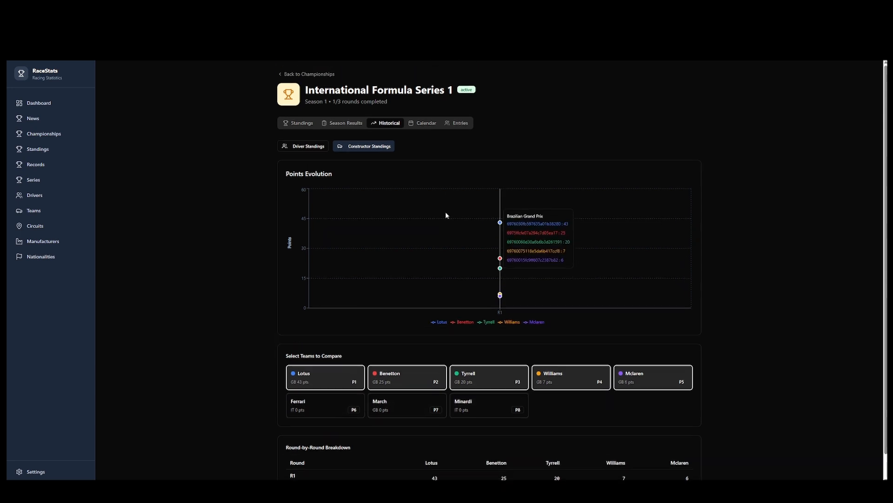
{"action": "left_click", "coordinate": [426, 124]}
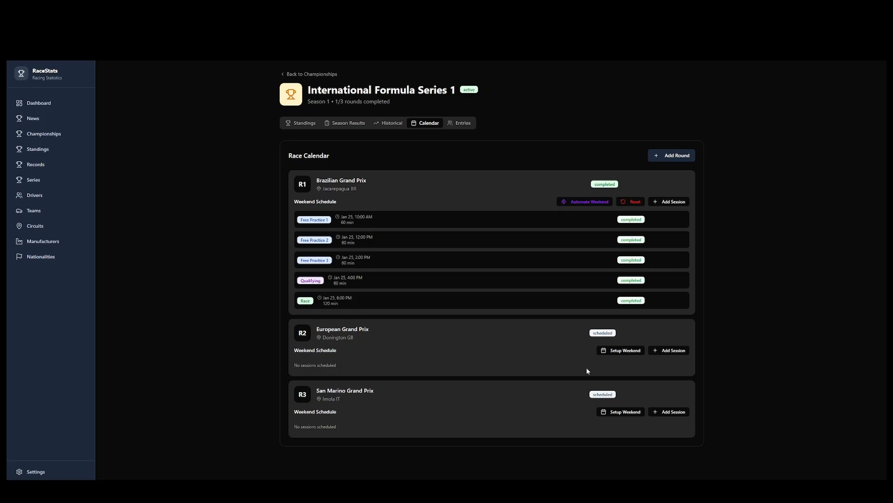
Open Nelson Piquet's driver profile and view his performance charts.
{"action": "left_click", "coordinate": [47, 196]}
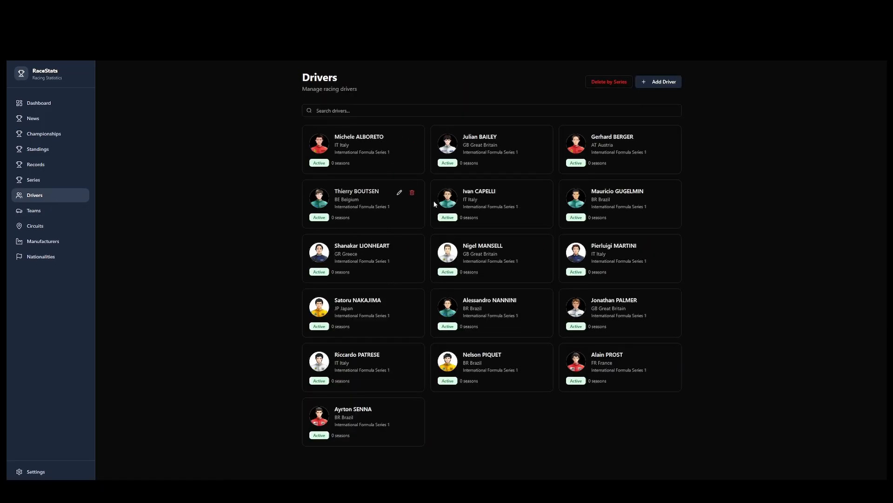
{"action": "left_click", "coordinate": [473, 354]}
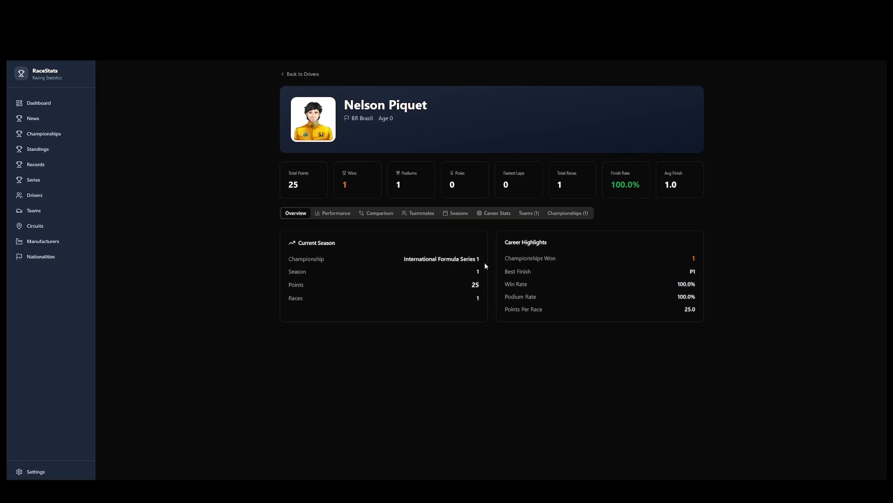
{"action": "left_click", "coordinate": [328, 213]}
{"action": "scroll", "coordinate": [252, 375], "scroll_direction": "down", "scroll_amount": 1}
{"action": "scroll", "coordinate": [254, 375], "scroll_direction": "down", "scroll_amount": 1}
{"action": "scroll", "coordinate": [357, 289], "scroll_direction": "up", "scroll_amount": 1}
Compare Nelson Piquet head-to-head with Satoru Nakajima.
{"action": "left_click", "coordinate": [377, 213]}
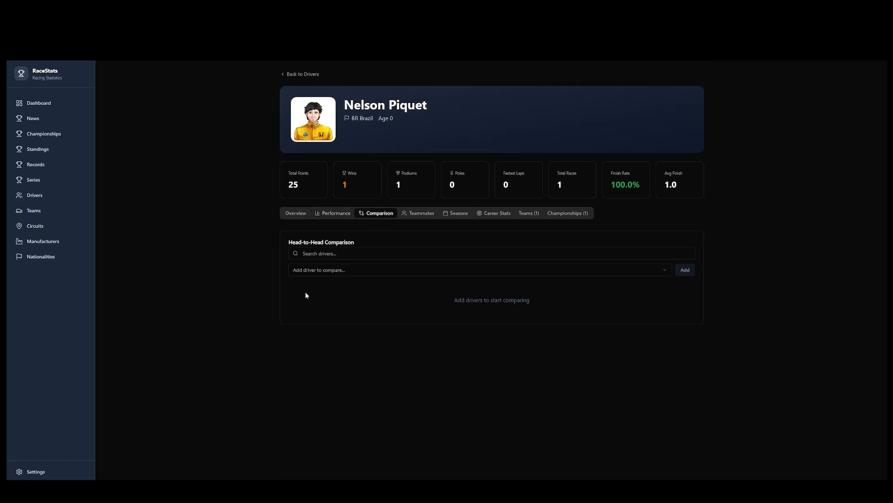
{"action": "left_click", "coordinate": [630, 275]}
{"action": "left_click", "coordinate": [337, 307]}
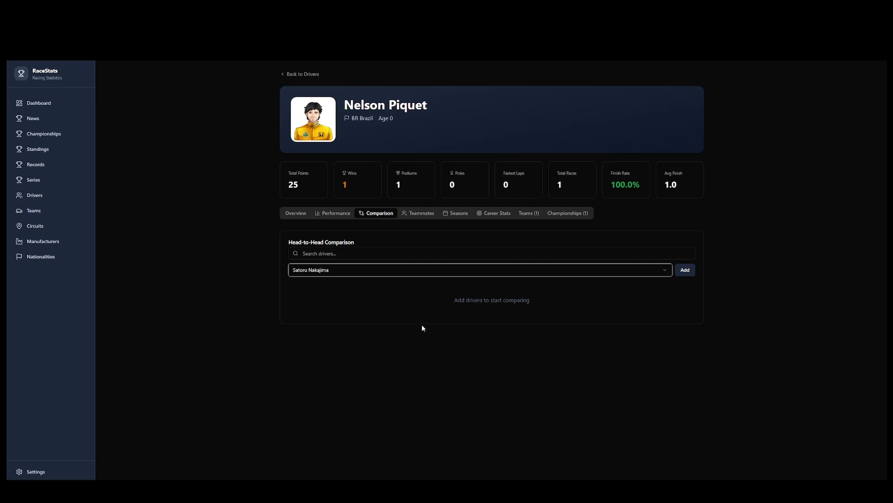
{"action": "left_click", "coordinate": [686, 271]}
{"action": "scroll", "coordinate": [473, 359], "scroll_direction": "down", "scroll_amount": 4}
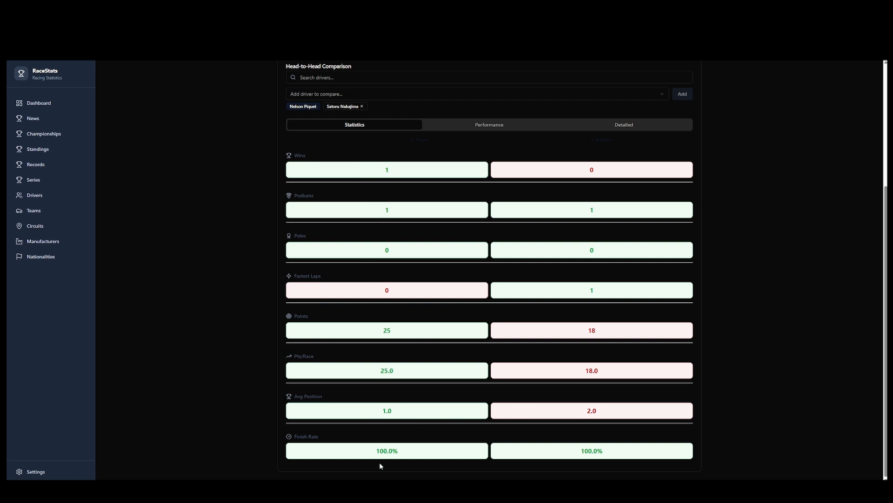
{"action": "scroll", "coordinate": [380, 464], "scroll_direction": "up", "scroll_amount": 3}
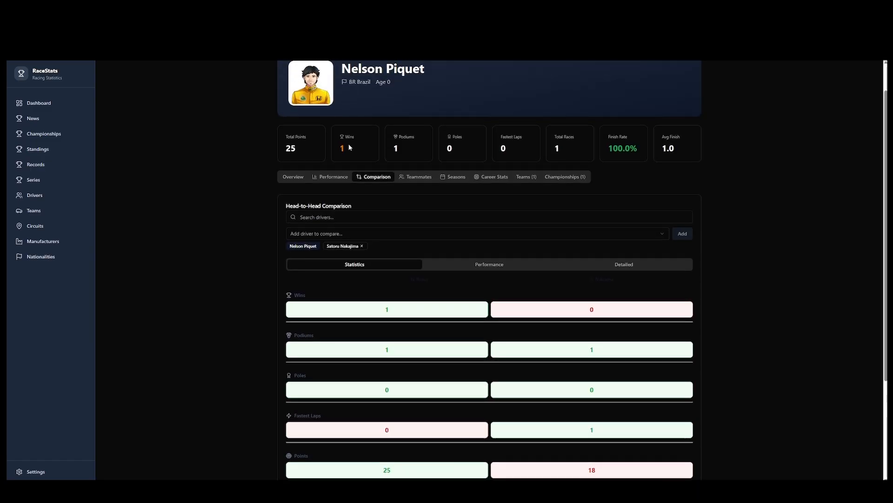
{"action": "scroll", "coordinate": [409, 390], "scroll_direction": "down", "scroll_amount": 3}
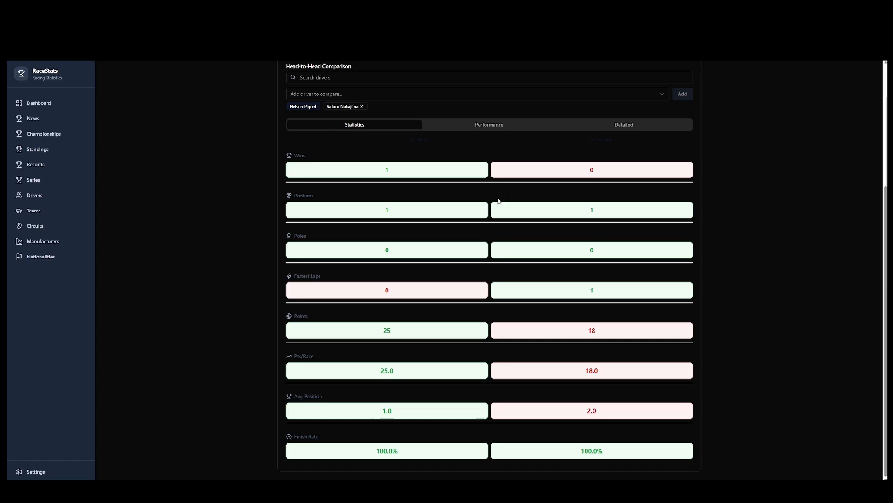
{"action": "scroll", "coordinate": [498, 200], "scroll_direction": "up", "scroll_amount": 2}
Add Thierry Boutsen to the driver comparison.
{"action": "left_click", "coordinate": [519, 166]}
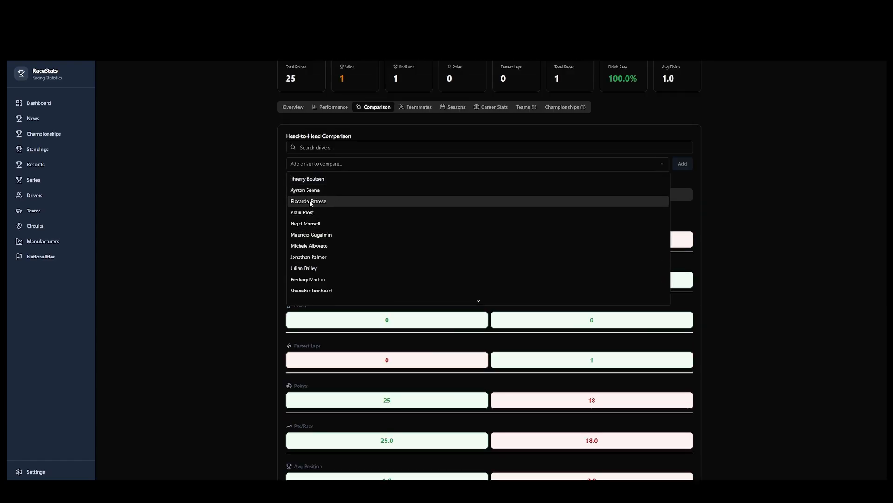
{"action": "left_click", "coordinate": [311, 179]}
{"action": "left_click", "coordinate": [682, 165]}
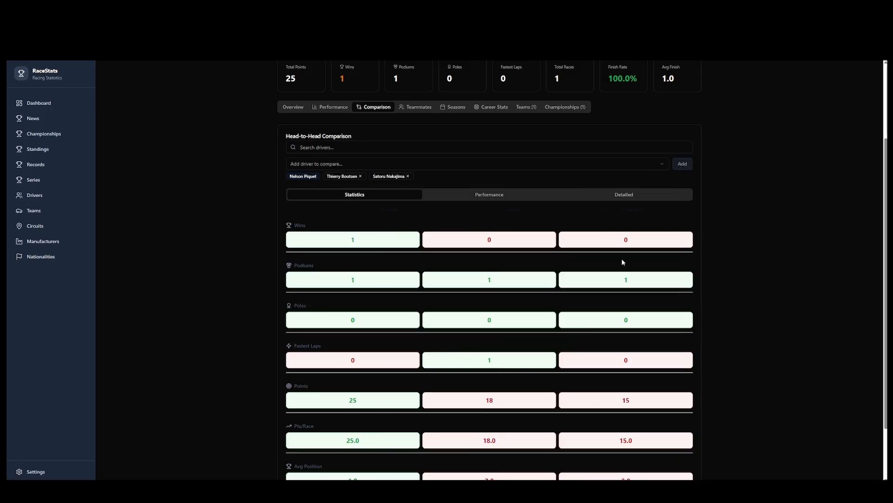
{"action": "scroll", "coordinate": [632, 254], "scroll_direction": "down", "scroll_amount": 2}
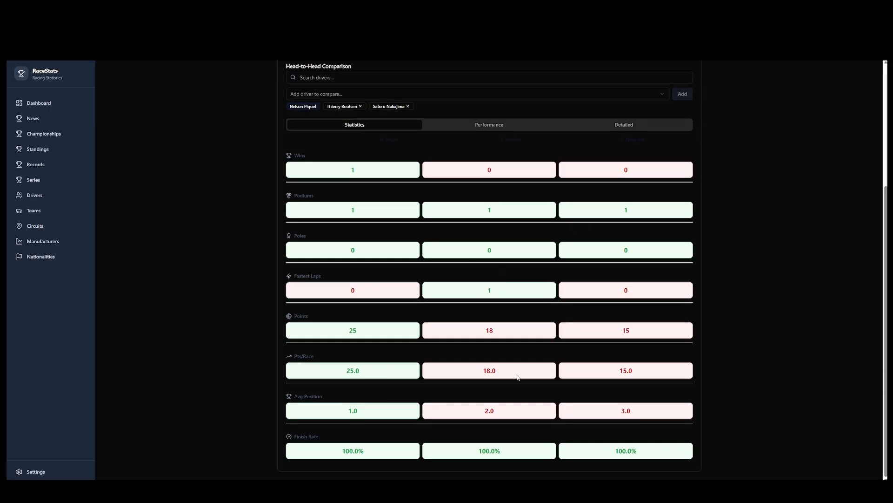
{"action": "scroll", "coordinate": [517, 377], "scroll_direction": "up", "scroll_amount": 3}
View the comparison as radar and detailed bar charts, then show Piquet's teammate comparison.
{"action": "left_click", "coordinate": [482, 229]}
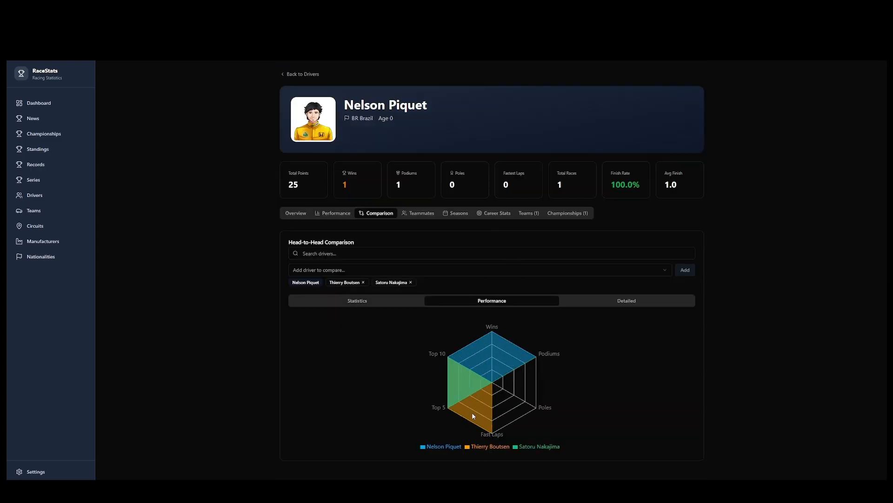
{"action": "left_click", "coordinate": [602, 304]}
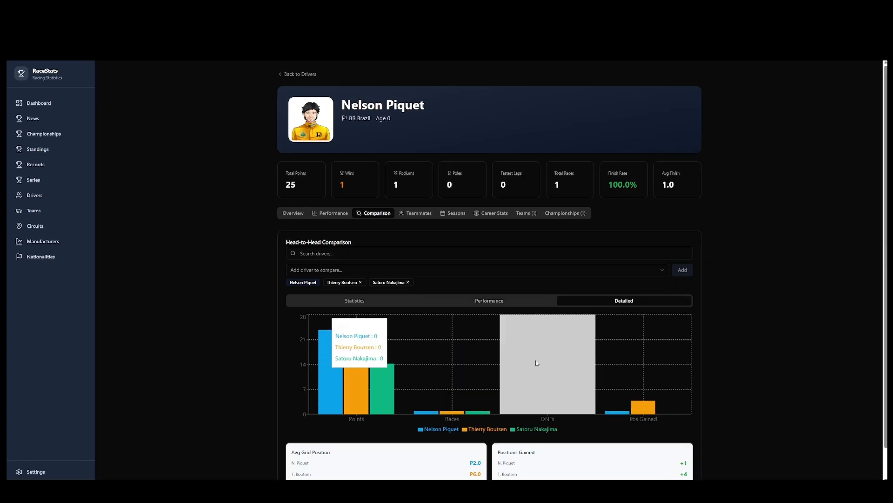
{"action": "scroll", "coordinate": [521, 368], "scroll_direction": "down", "scroll_amount": 1}
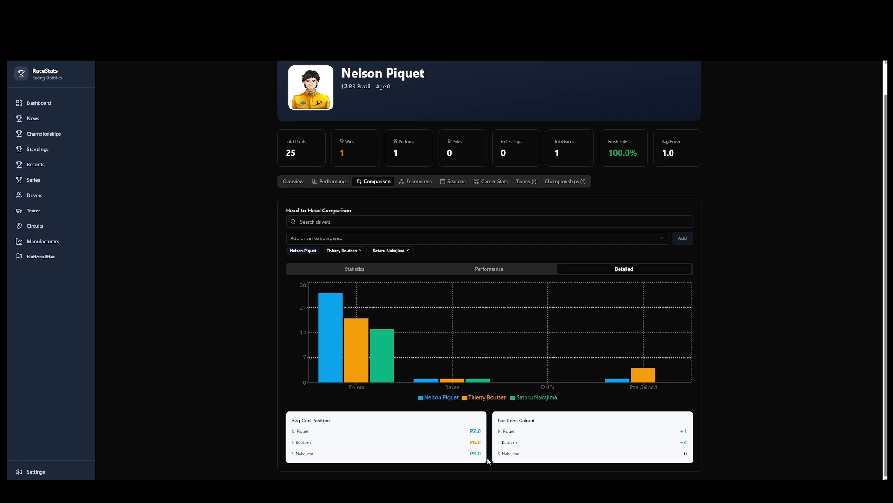
{"action": "left_click", "coordinate": [417, 181]}
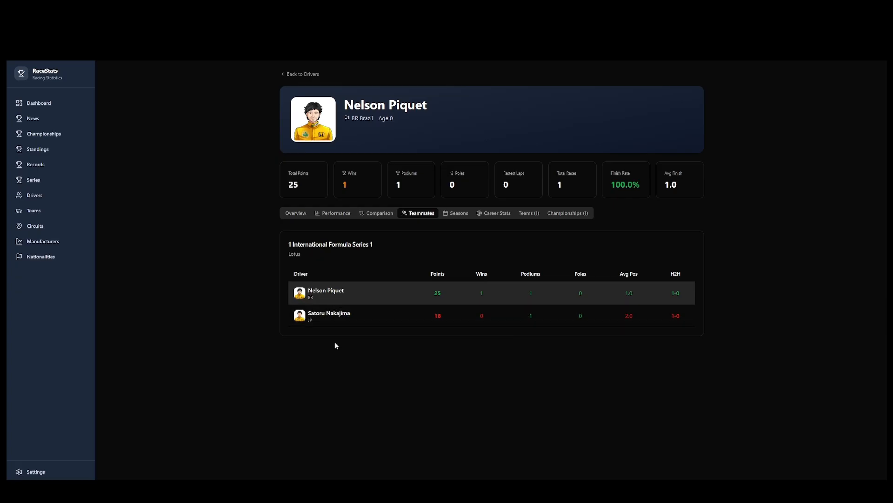
Review Nelson Piquet's Seasons, Career Stats, Teams and Championships tabs.
{"action": "left_click", "coordinate": [459, 217]}
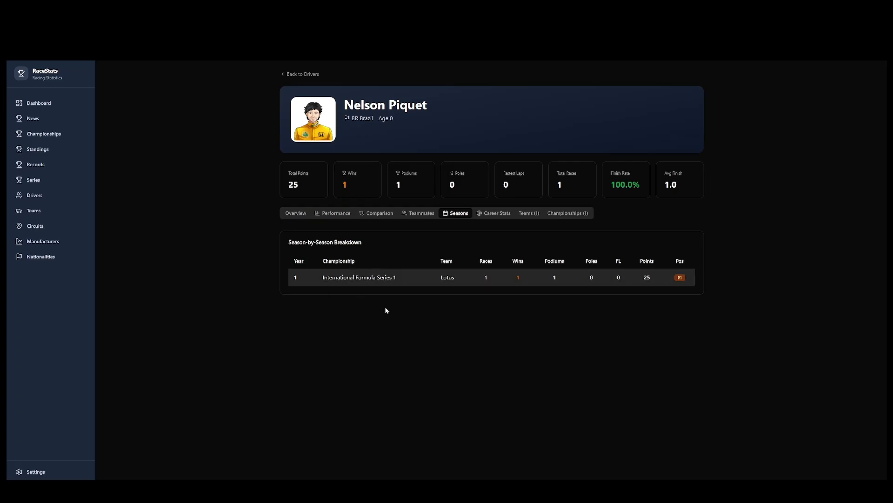
{"action": "left_click", "coordinate": [496, 214]}
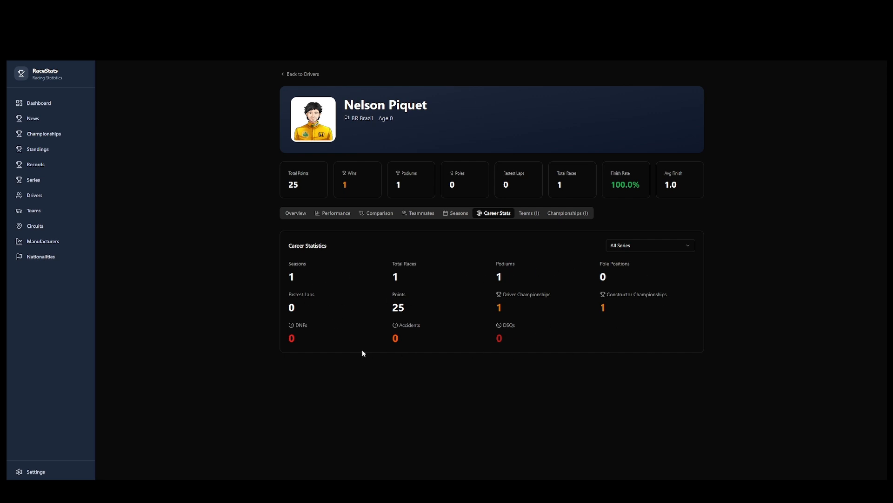
{"action": "left_click", "coordinate": [531, 215]}
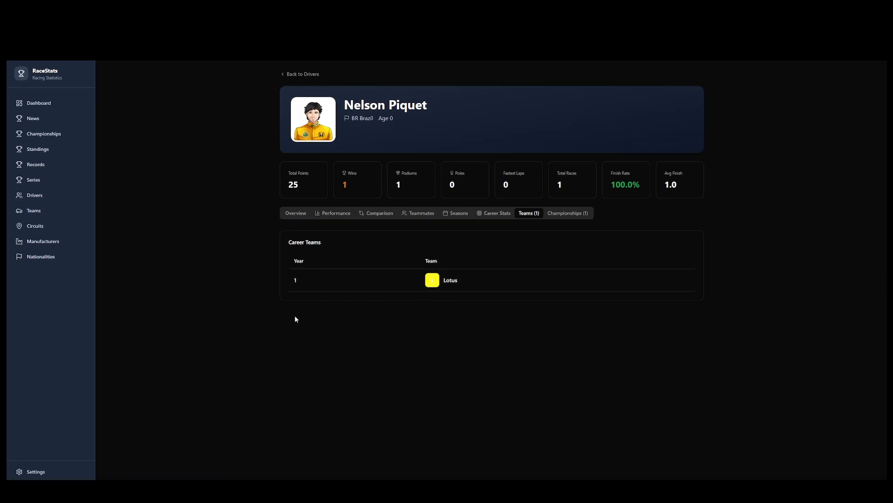
{"action": "left_click", "coordinate": [580, 212]}
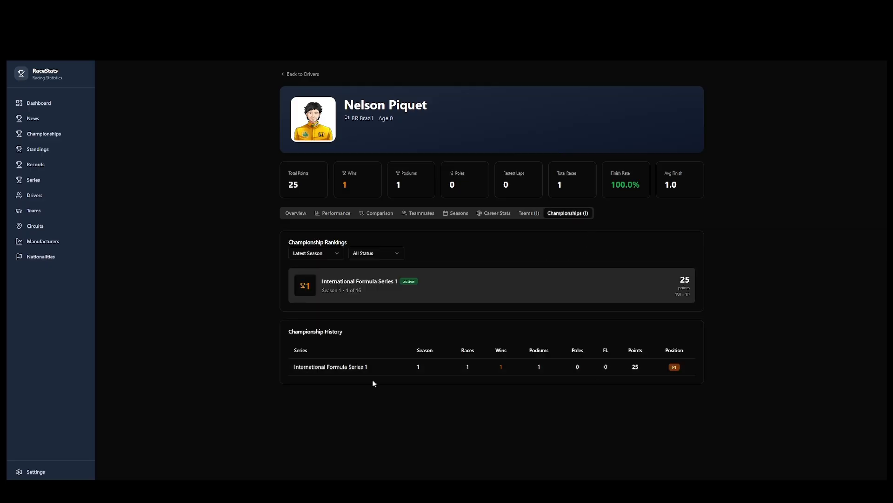
Return to Piquet's Championships tab via the International Formula Series 1 entry list.
{"action": "left_click", "coordinate": [328, 257]}
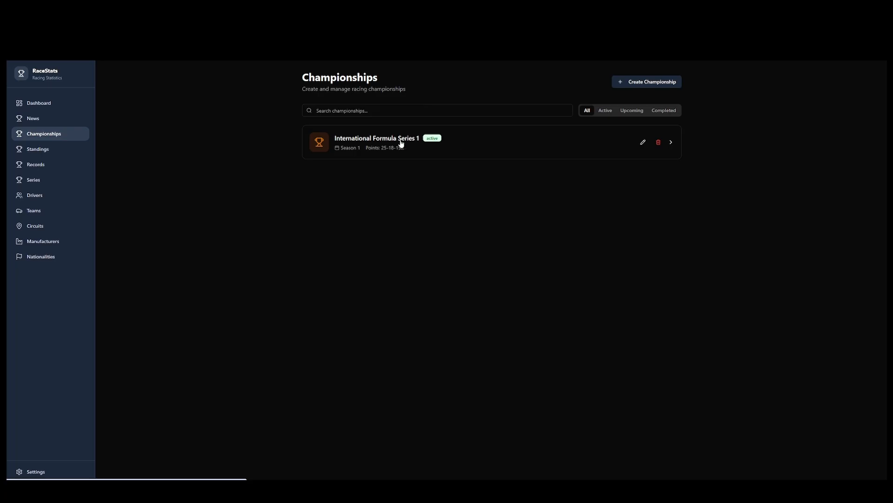
{"action": "left_click", "coordinate": [401, 143]}
{"action": "left_click", "coordinate": [458, 123]}
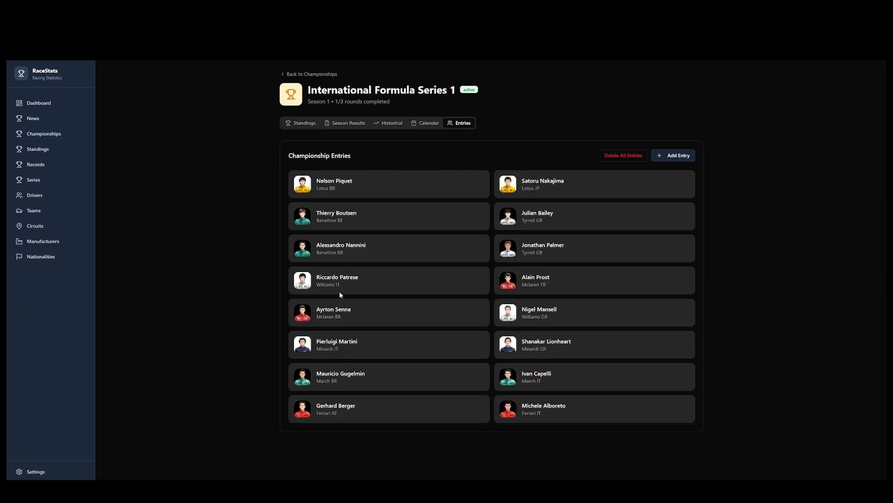
{"action": "left_click", "coordinate": [339, 186]}
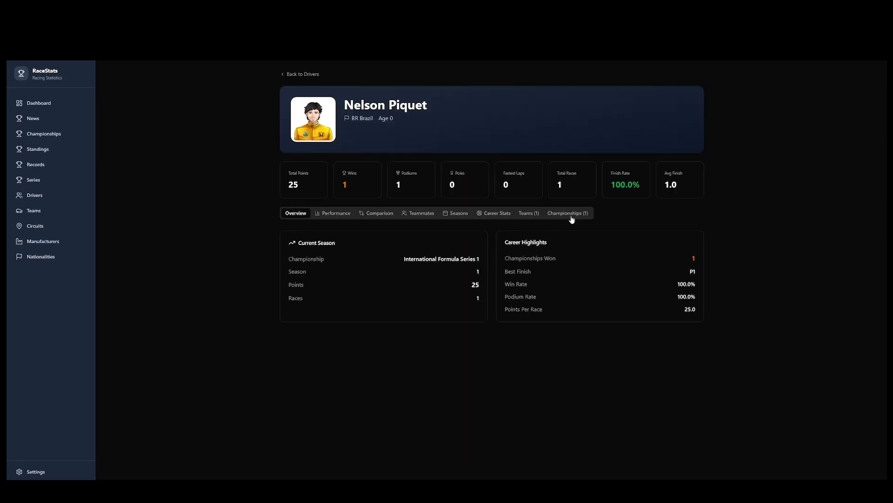
{"action": "left_click", "coordinate": [568, 213]}
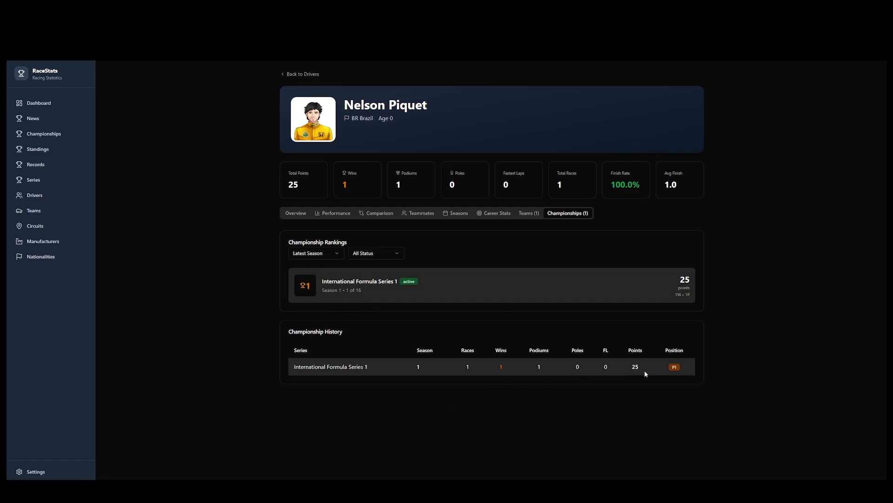
Keep championship rankings ordered by latest season with all statuses, then return to the drivers list.
{"action": "left_click", "coordinate": [310, 254]}
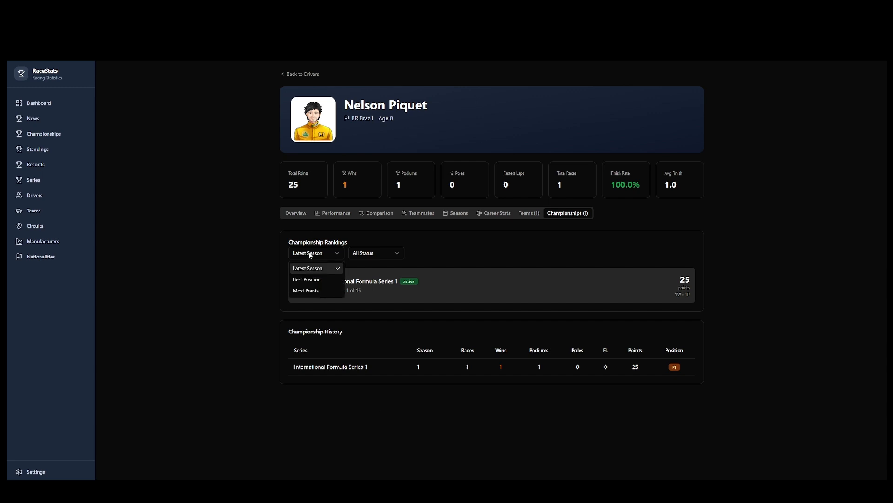
{"action": "left_click", "coordinate": [359, 255]}
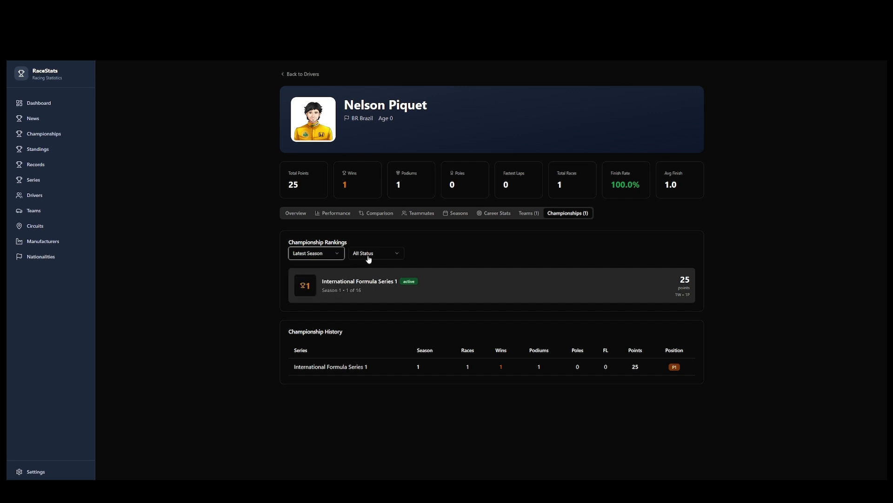
{"action": "left_click", "coordinate": [368, 254]}
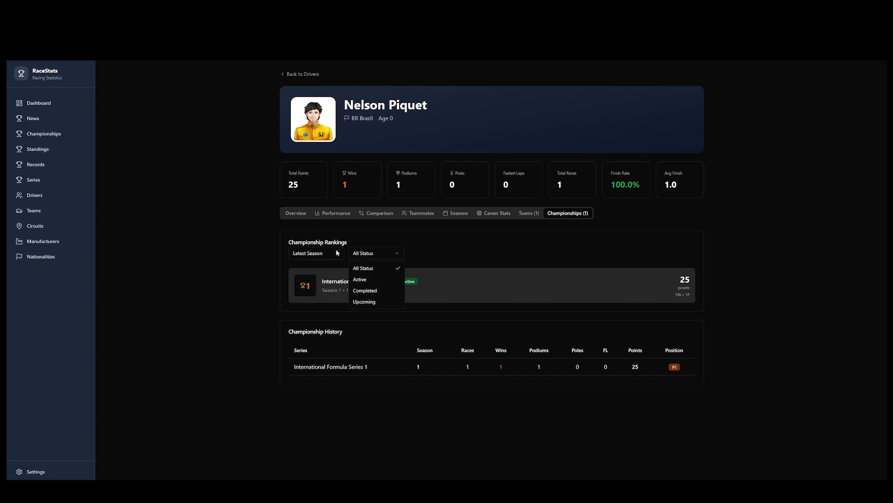
{"action": "left_click", "coordinate": [317, 251]}
{"action": "left_click", "coordinate": [206, 220]}
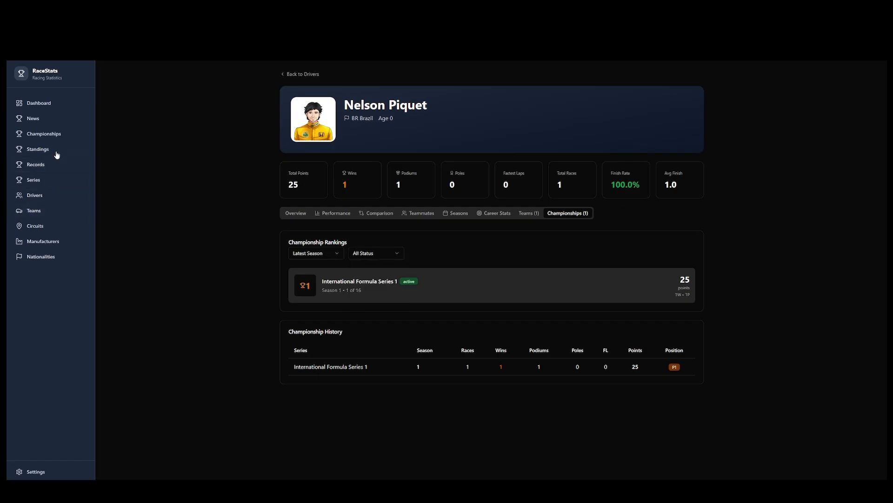
{"action": "left_click", "coordinate": [298, 74]}
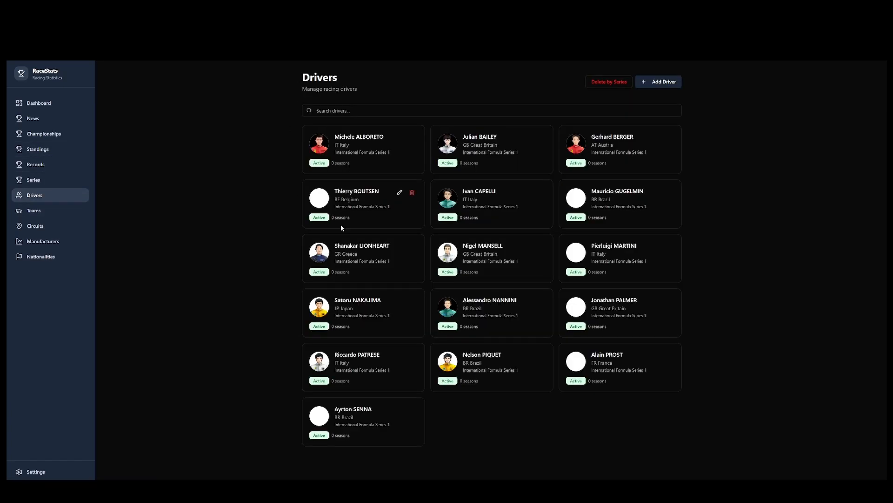
Browse Michele Alboreto's Teammates, Seasons and Teams tabs, then open the International Formula Series 1 standings.
{"action": "left_click", "coordinate": [363, 140]}
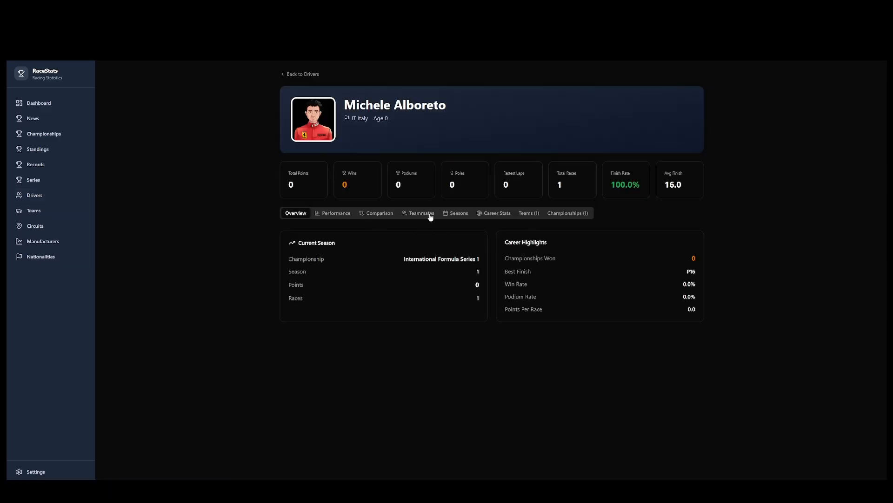
{"action": "left_click", "coordinate": [414, 218]}
{"action": "left_click", "coordinate": [458, 217]}
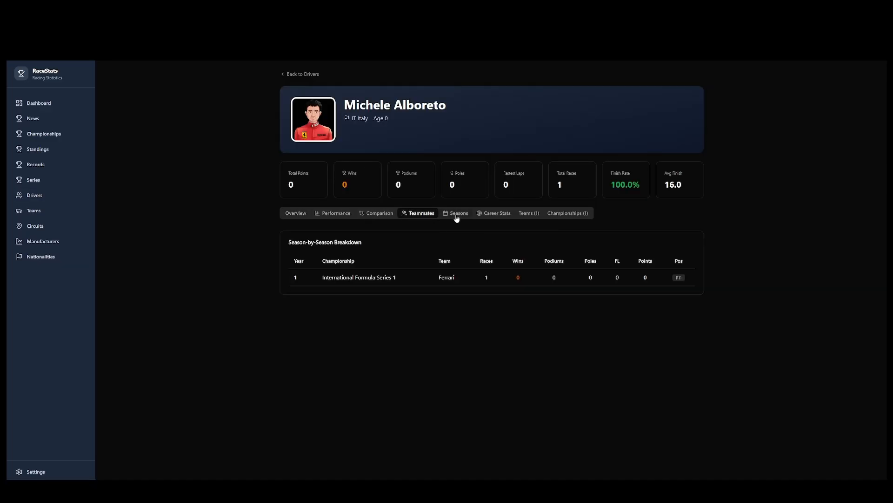
{"action": "left_click", "coordinate": [528, 214]}
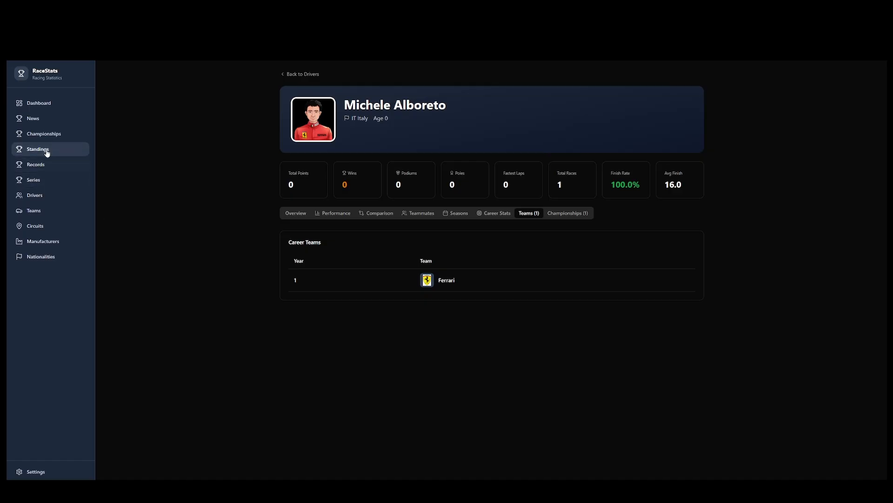
{"action": "left_click", "coordinate": [54, 133]}
{"action": "left_click", "coordinate": [405, 140]}
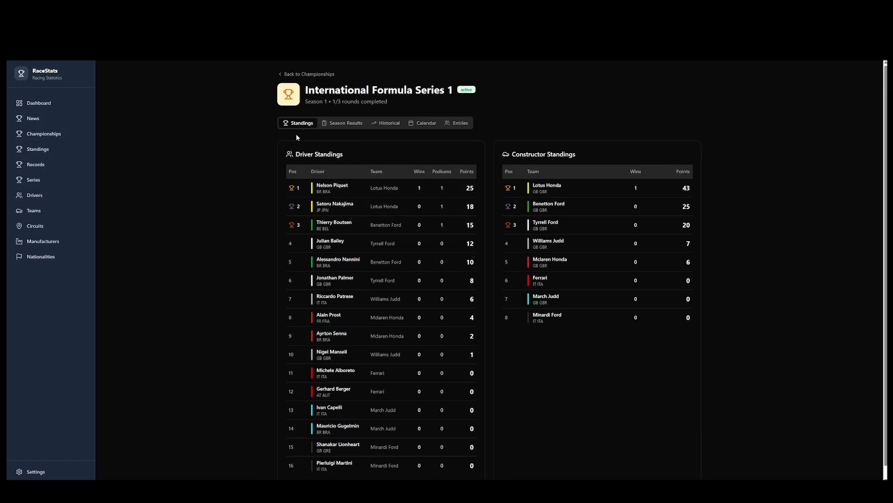
Review the standings, season results grid and points evolution chart, then open the race calendar.
{"action": "scroll", "coordinate": [381, 416], "scroll_direction": "down", "scroll_amount": 1}
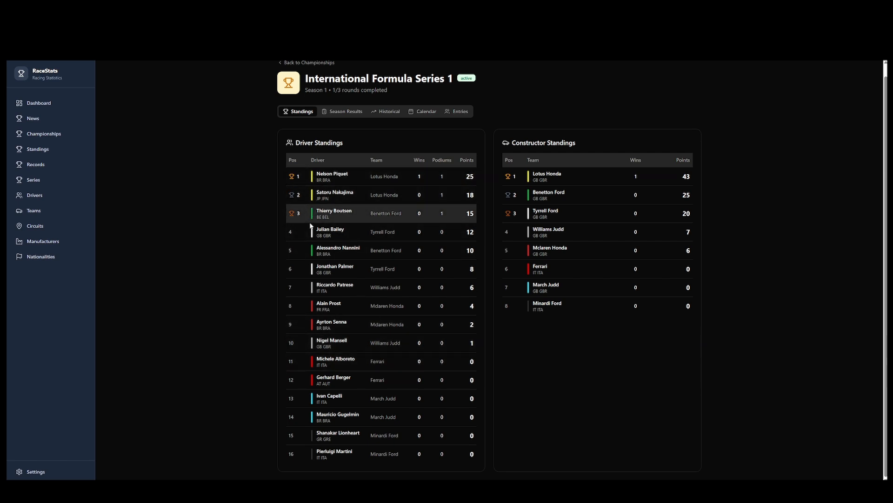
{"action": "scroll", "coordinate": [353, 176], "scroll_direction": "up", "scroll_amount": 1}
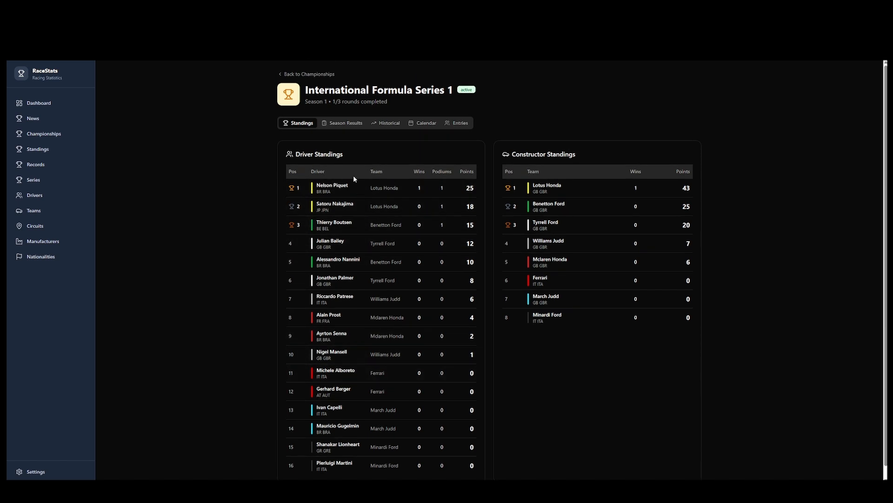
{"action": "left_click", "coordinate": [343, 124]}
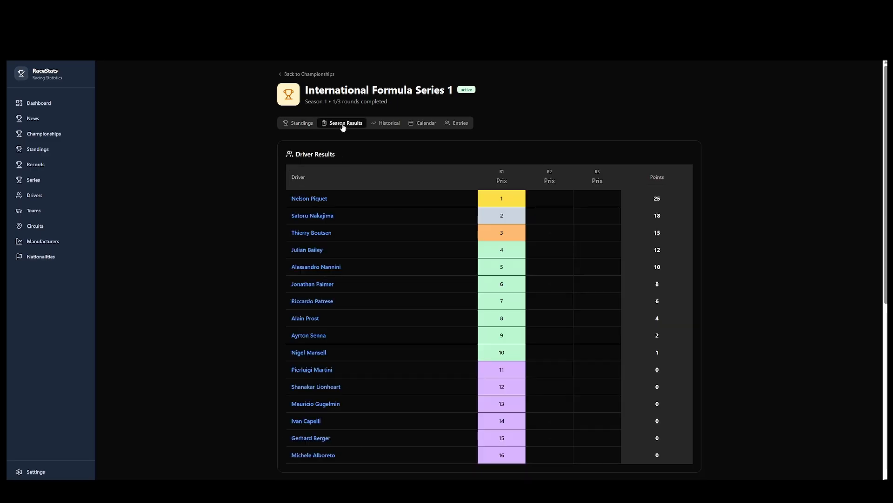
{"action": "left_click", "coordinate": [394, 123]}
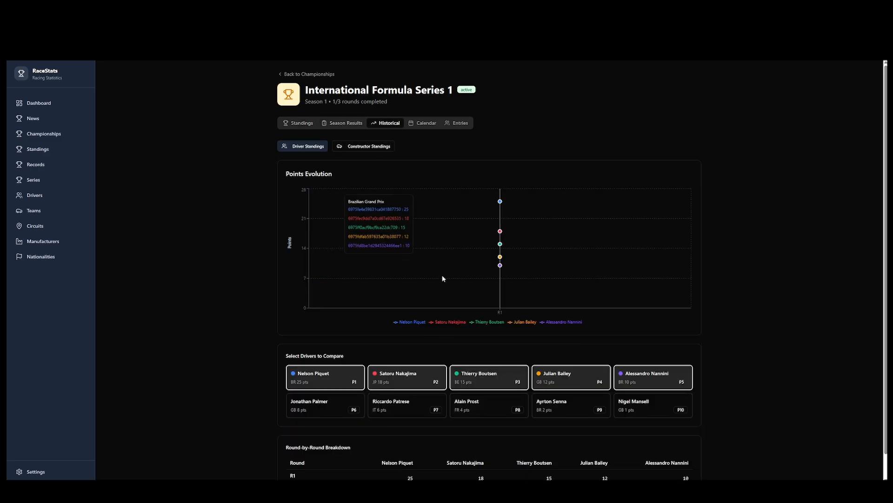
{"action": "left_click", "coordinate": [302, 124]}
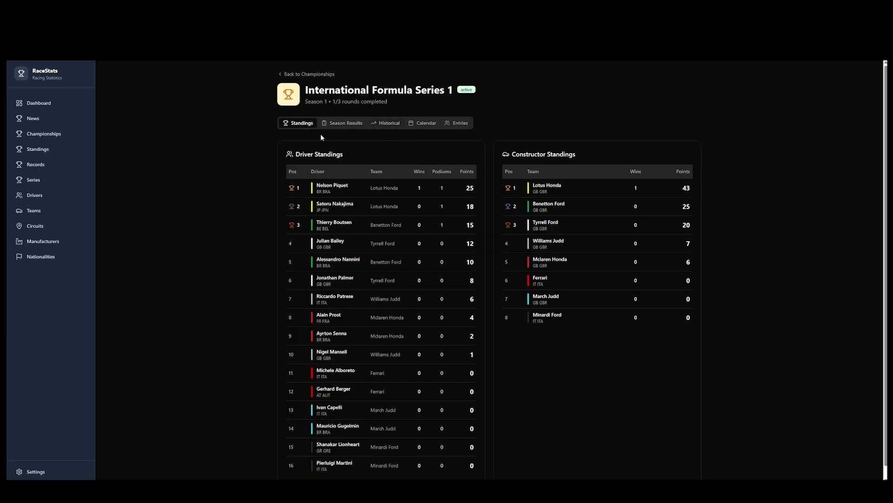
{"action": "left_click", "coordinate": [423, 123]}
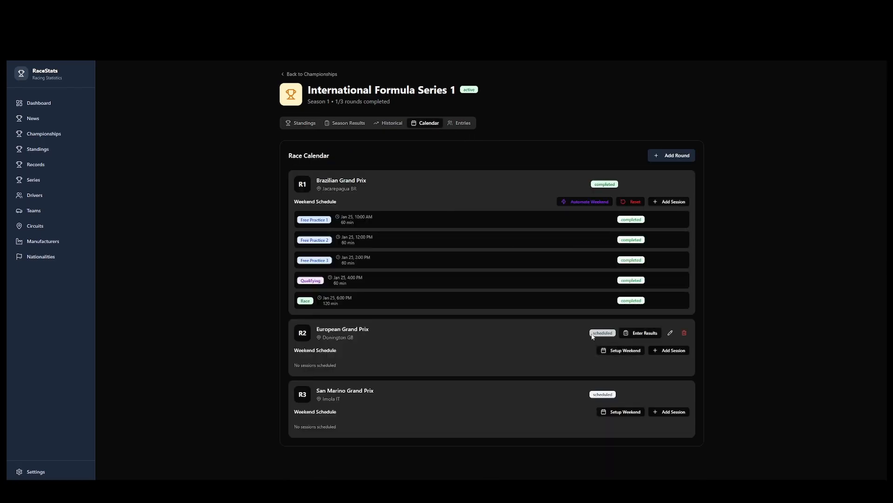
Create a Standard F1 Weekend for the R2 European Grand Prix and mark Free Practice 1 completed.
{"action": "left_click", "coordinate": [628, 352]}
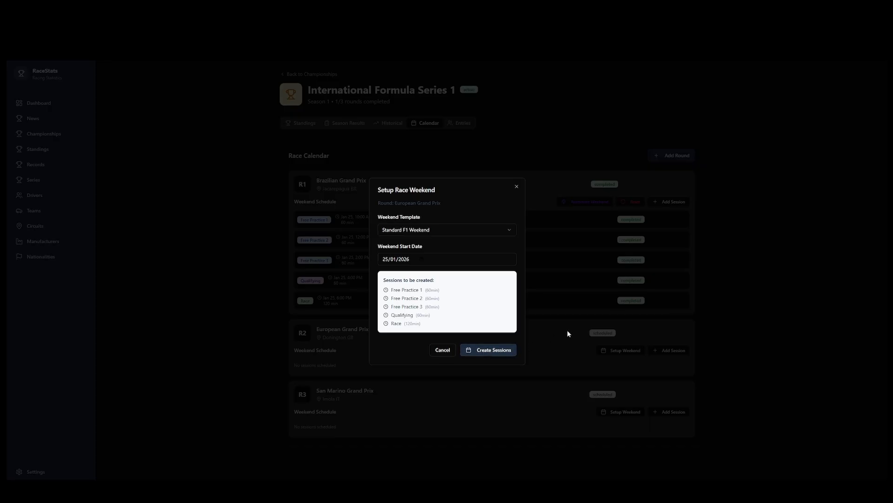
{"action": "scroll", "coordinate": [529, 336], "scroll_direction": "down", "scroll_amount": 1}
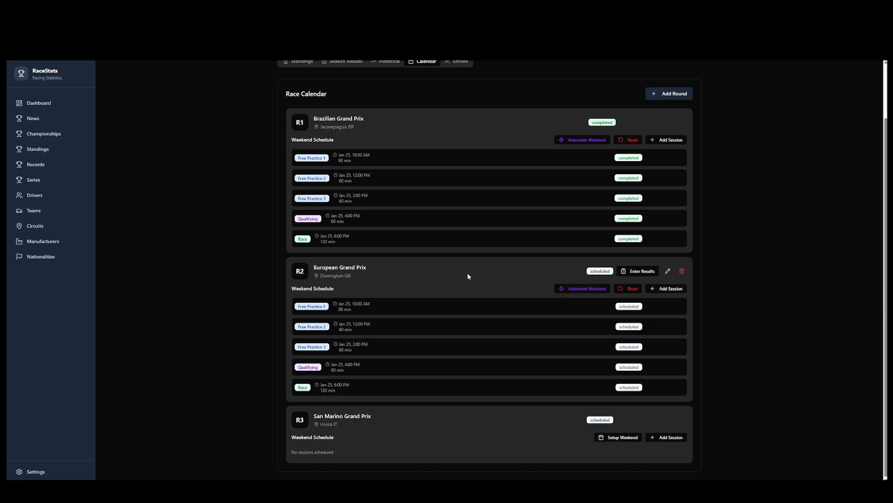
{"action": "left_click", "coordinate": [629, 306]}
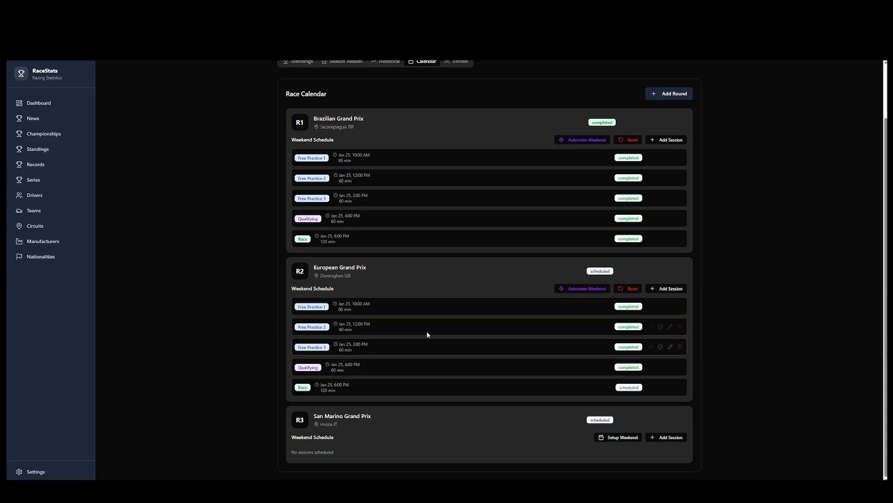
Open the European Grand Prix Free Practice 1 results.
{"action": "mouse_move", "coordinate": [496, 429]}
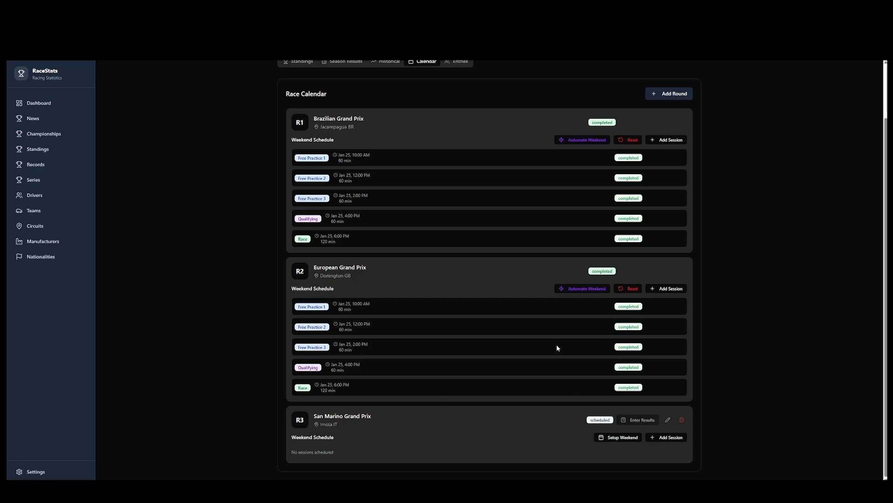
{"action": "left_click", "coordinate": [326, 306]}
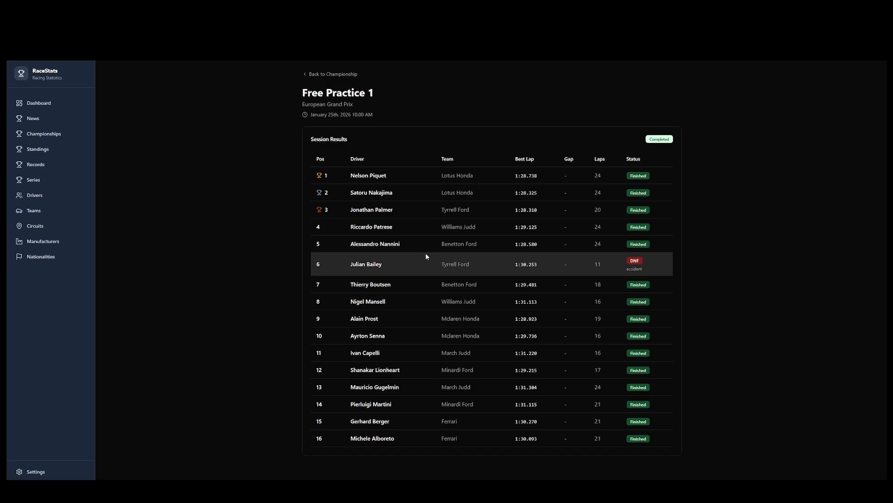
{"action": "left_click", "coordinate": [333, 75]}
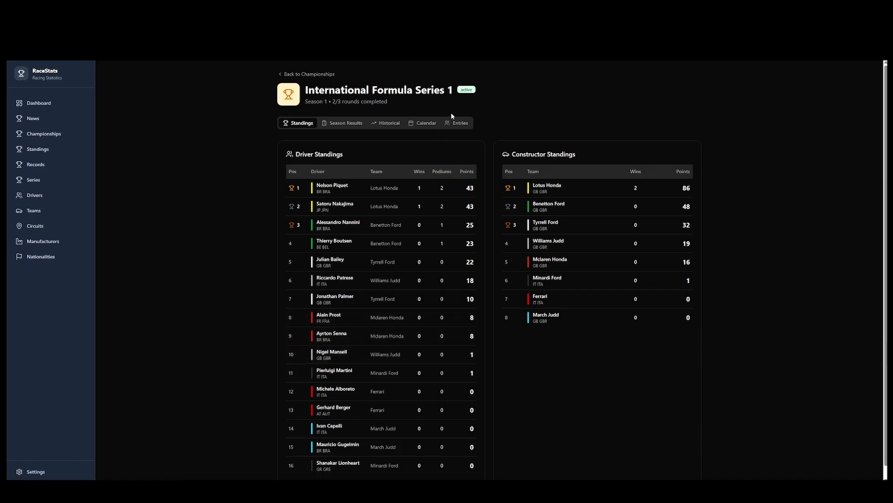
{"action": "left_click", "coordinate": [426, 124]}
{"action": "left_click", "coordinate": [311, 285]}
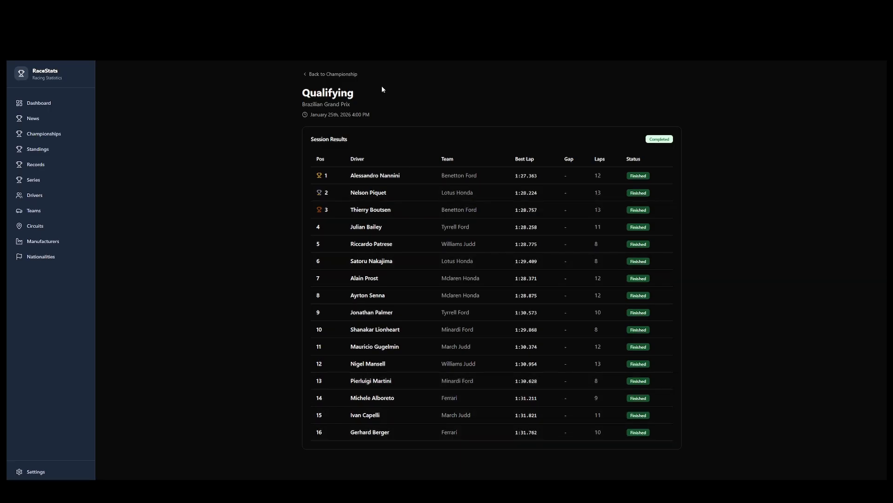
{"action": "left_click", "coordinate": [338, 74]}
{"action": "left_click", "coordinate": [425, 123]}
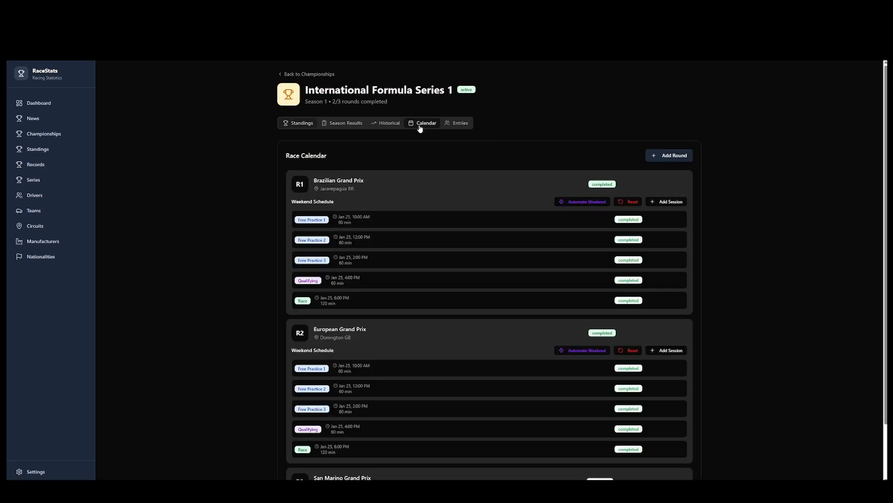
{"action": "scroll", "coordinate": [312, 398], "scroll_direction": "down", "scroll_amount": 2}
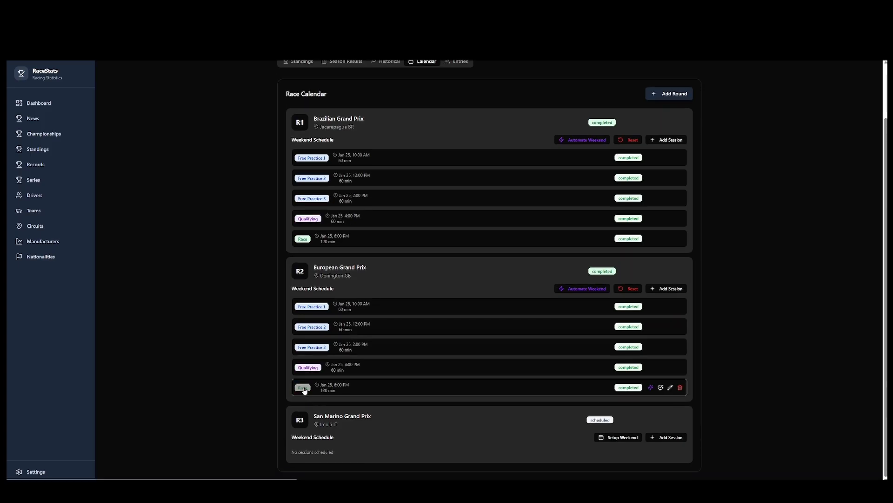
{"action": "left_click", "coordinate": [303, 386]}
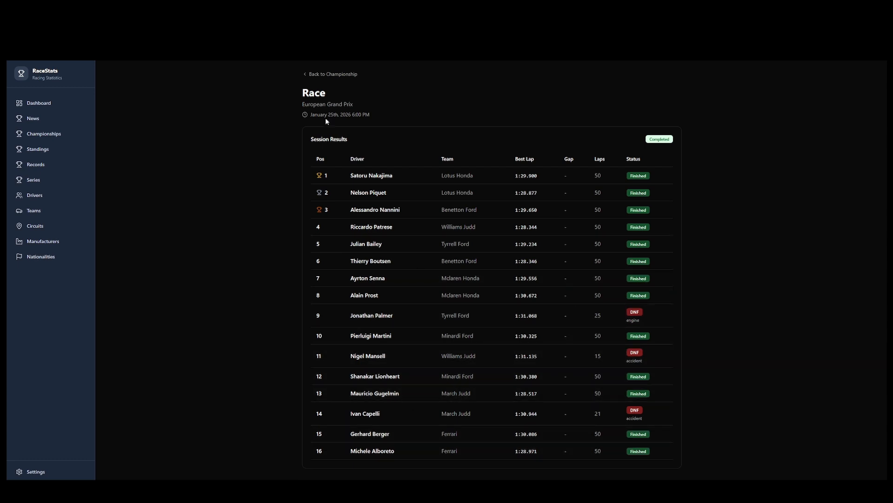
{"action": "left_click", "coordinate": [327, 77]}
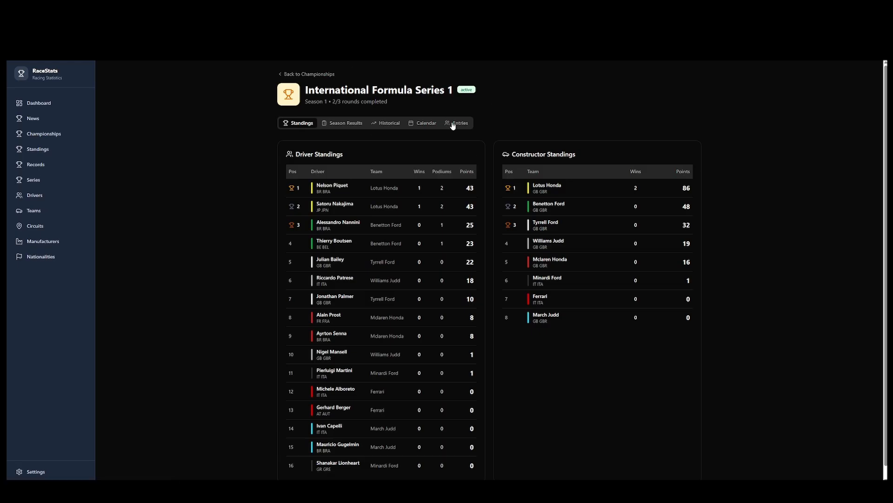
Open the European GP race results editor from the championship calendar.
{"action": "left_click", "coordinate": [422, 124]}
{"action": "scroll", "coordinate": [498, 276], "scroll_direction": "down", "scroll_amount": 2}
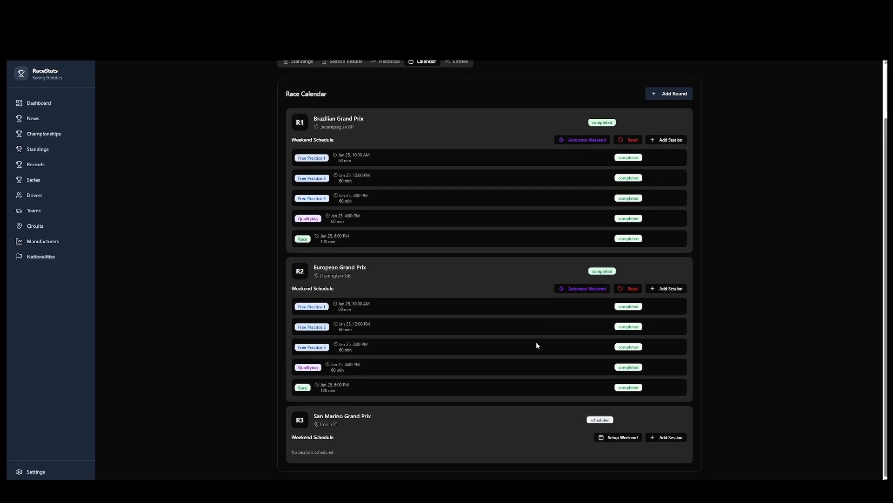
{"action": "left_click", "coordinate": [661, 387]}
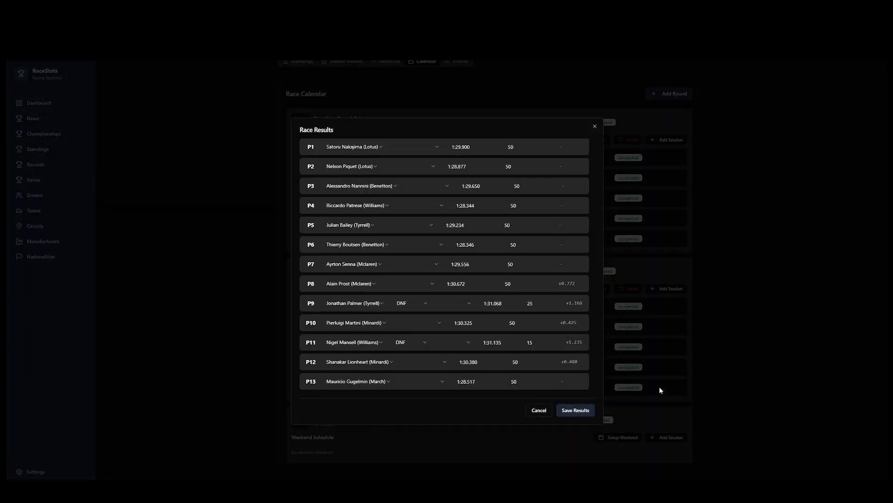
Set the P9, P11 and P14 finishing status to Completed.
{"action": "scroll", "coordinate": [418, 318], "scroll_direction": "down", "scroll_amount": 3}
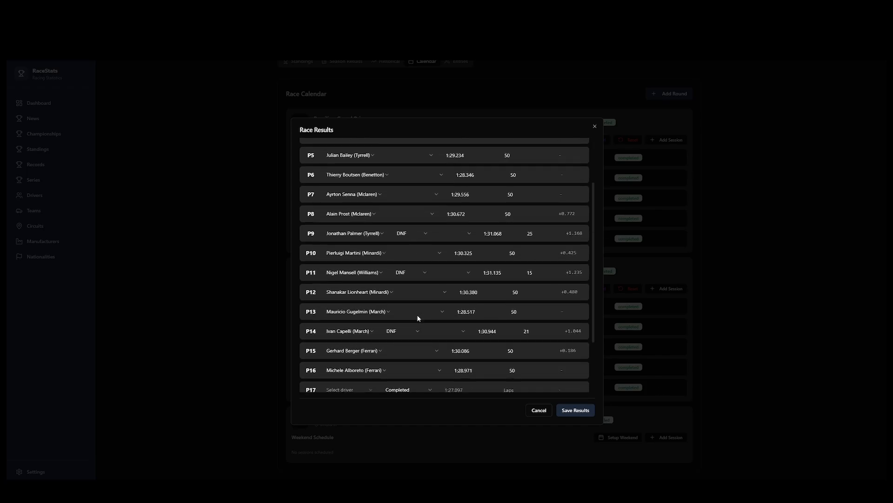
{"action": "left_click", "coordinate": [401, 164]}
{"action": "left_click", "coordinate": [403, 178]}
{"action": "left_click", "coordinate": [399, 203]}
{"action": "left_click", "coordinate": [401, 216]}
{"action": "left_click", "coordinate": [393, 262]}
{"action": "left_click", "coordinate": [398, 275]}
Mark positions P1 through P8 as Completed.
{"action": "scroll", "coordinate": [418, 229], "scroll_direction": "up", "scroll_amount": 3}
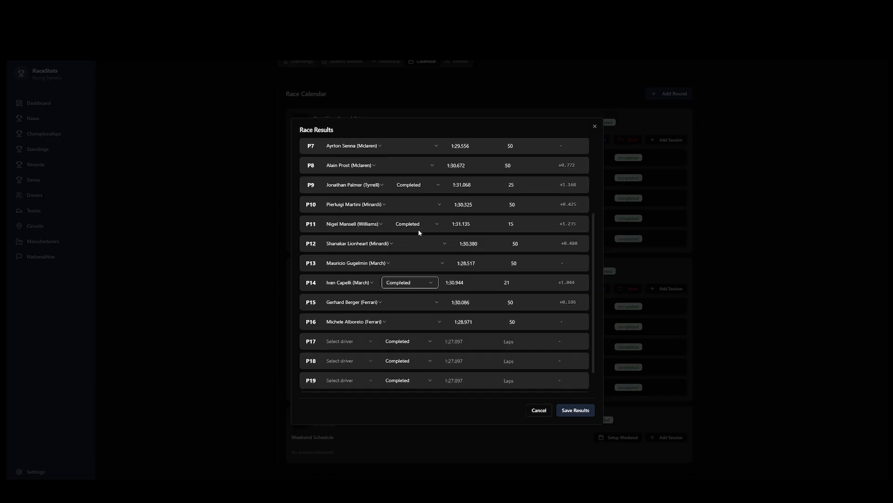
{"action": "left_click", "coordinate": [411, 147]}
{"action": "left_click", "coordinate": [408, 160]}
{"action": "left_click", "coordinate": [412, 166]}
{"action": "left_click", "coordinate": [414, 180]}
{"action": "left_click", "coordinate": [415, 186]}
{"action": "left_click", "coordinate": [415, 200]}
{"action": "left_click", "coordinate": [415, 205]}
{"action": "left_click", "coordinate": [410, 219]}
{"action": "left_click", "coordinate": [407, 225]}
{"action": "left_click", "coordinate": [410, 237]}
{"action": "left_click", "coordinate": [410, 244]}
{"action": "left_click", "coordinate": [412, 257]}
{"action": "left_click", "coordinate": [410, 264]}
{"action": "left_click", "coordinate": [409, 276]}
{"action": "left_click", "coordinate": [409, 284]}
{"action": "left_click", "coordinate": [413, 294]}
Correct the P9 and P11 lap counts to 50.
{"action": "left_click", "coordinate": [510, 302]}
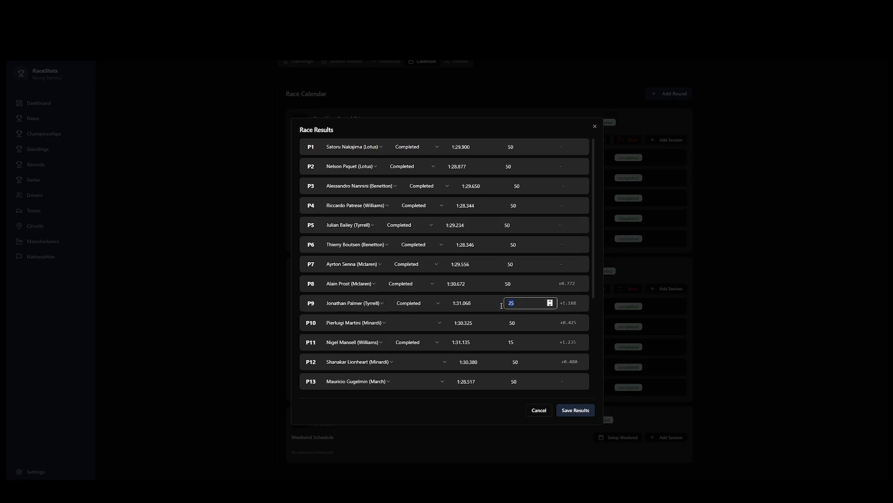
{"action": "type", "text": "50"}
{"action": "left_click", "coordinate": [512, 342]}
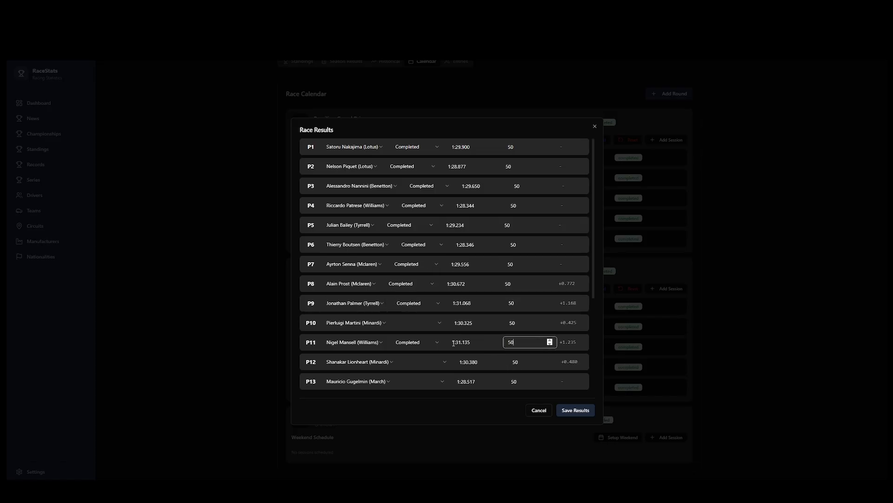
{"action": "scroll", "coordinate": [419, 303], "scroll_direction": "down", "scroll_amount": 2}
{"action": "scroll", "coordinate": [427, 277], "scroll_direction": "up", "scroll_amount": 2}
{"action": "scroll", "coordinate": [428, 273], "scroll_direction": "down", "scroll_amount": 3}
Mark P10, P12, P13, P15 and P16 as Completed.
{"action": "left_click", "coordinate": [408, 219]}
{"action": "left_click", "coordinate": [411, 231]}
{"action": "left_click", "coordinate": [411, 256]}
{"action": "left_click", "coordinate": [411, 271]}
{"action": "left_click", "coordinate": [412, 278]}
{"action": "left_click", "coordinate": [413, 290]}
{"action": "left_click", "coordinate": [413, 317]}
{"action": "left_click", "coordinate": [413, 329]}
{"action": "left_click", "coordinate": [414, 335]}
{"action": "left_click", "coordinate": [414, 348]}
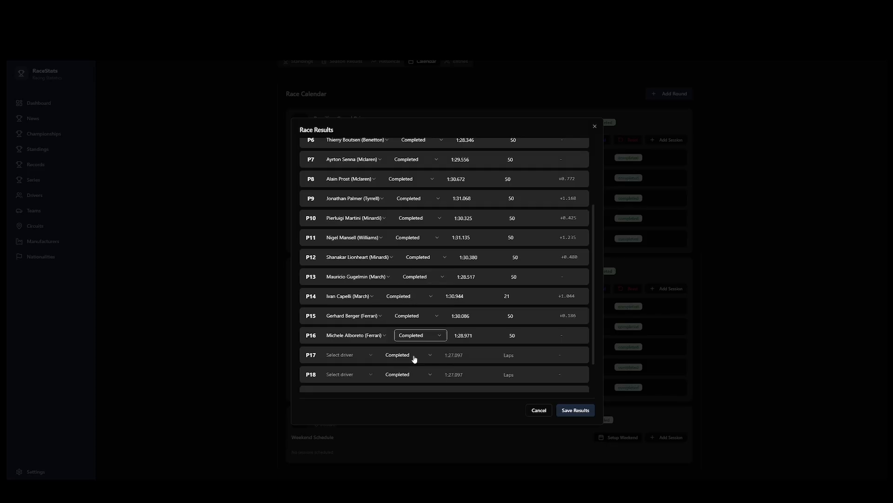
{"action": "scroll", "coordinate": [419, 359], "scroll_direction": "down", "scroll_amount": 1}
{"action": "scroll", "coordinate": [497, 324], "scroll_direction": "up", "scroll_amount": 1}
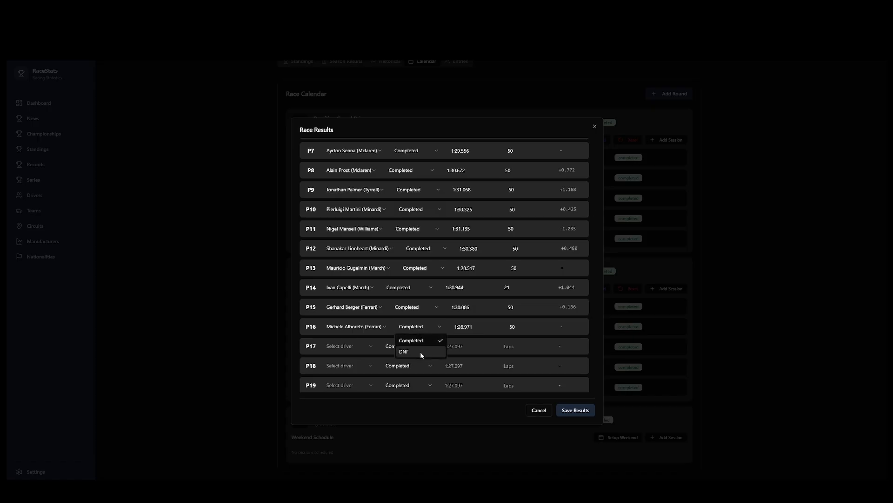
Mark P15 and P16 as DNF with reason Crash, each after 1 lap.
{"action": "left_click", "coordinate": [421, 353]}
{"action": "left_click", "coordinate": [405, 308]}
{"action": "left_click", "coordinate": [413, 332]}
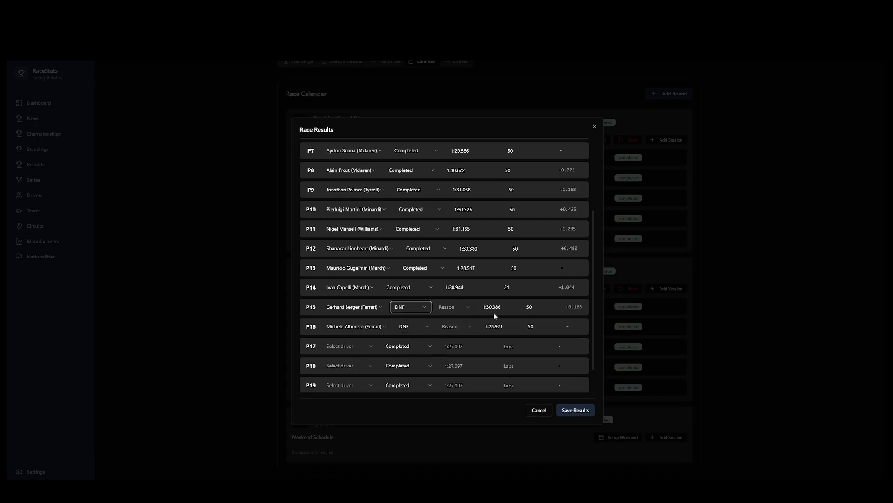
{"action": "left_click", "coordinate": [458, 307]}
{"action": "left_click", "coordinate": [449, 413]}
{"action": "left_click", "coordinate": [463, 326]}
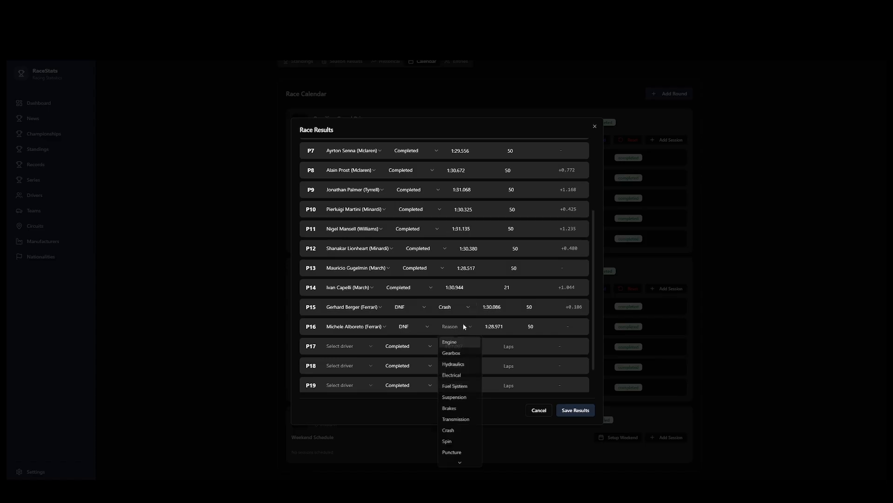
{"action": "left_click", "coordinate": [448, 431]}
{"action": "left_click_drag", "start_coordinate": [540, 307], "coordinate": [517, 308]}
{"action": "type", "text": "1"}
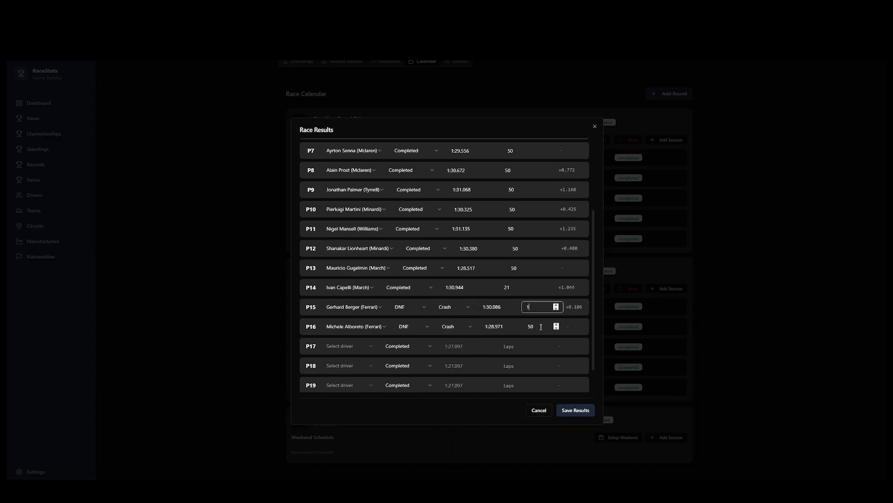
{"action": "double_click", "coordinate": [532, 328]}
{"action": "type", "text": "1"}
Mark P14 as DNF with Hydraulics as the retirement reason.
{"action": "left_click", "coordinate": [398, 288]}
{"action": "left_click", "coordinate": [399, 313]}
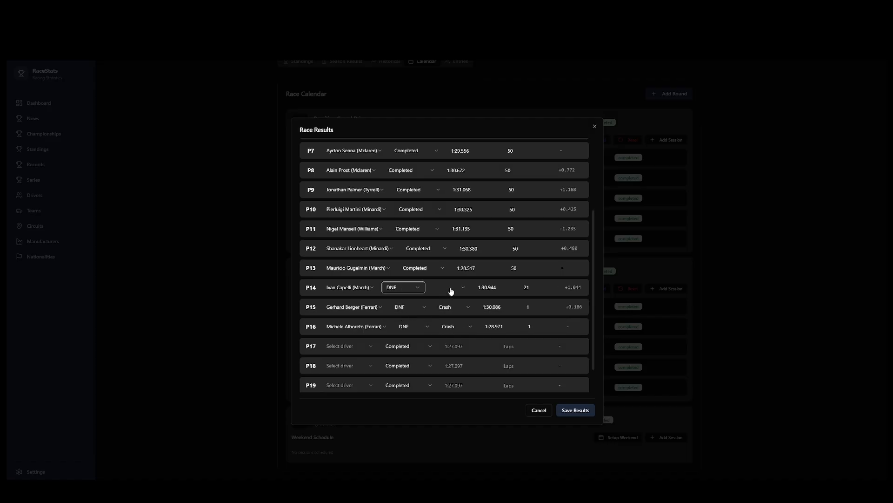
{"action": "left_click", "coordinate": [451, 290]}
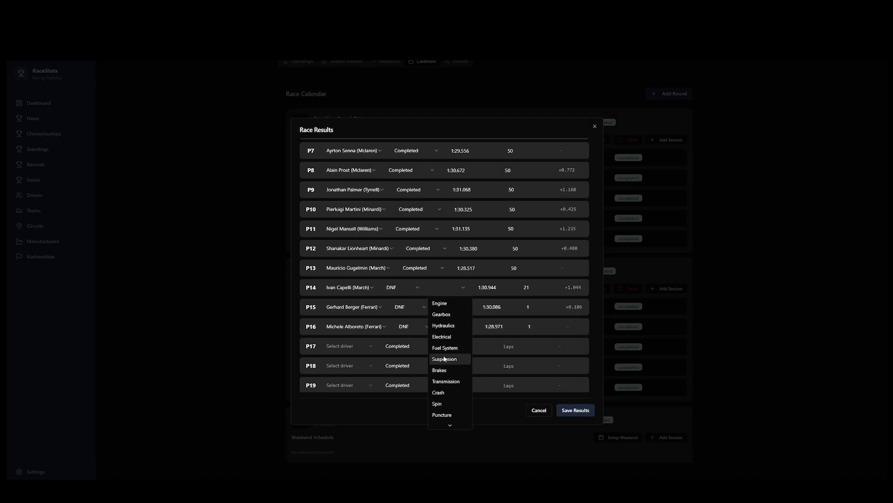
{"action": "left_click", "coordinate": [446, 326]}
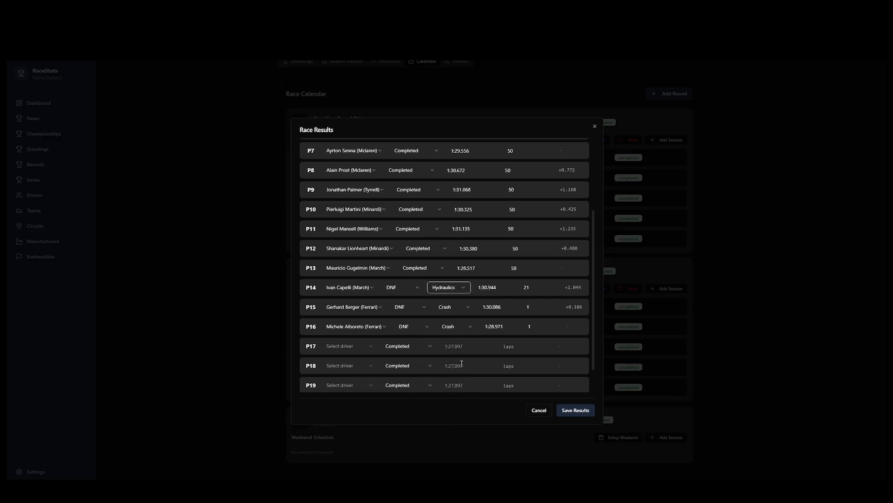
{"action": "left_click", "coordinate": [361, 271]}
Retire P13 with Engine after 23 laps, then save the results and close the editor.
{"action": "left_click", "coordinate": [424, 272]}
{"action": "left_click", "coordinate": [415, 289]}
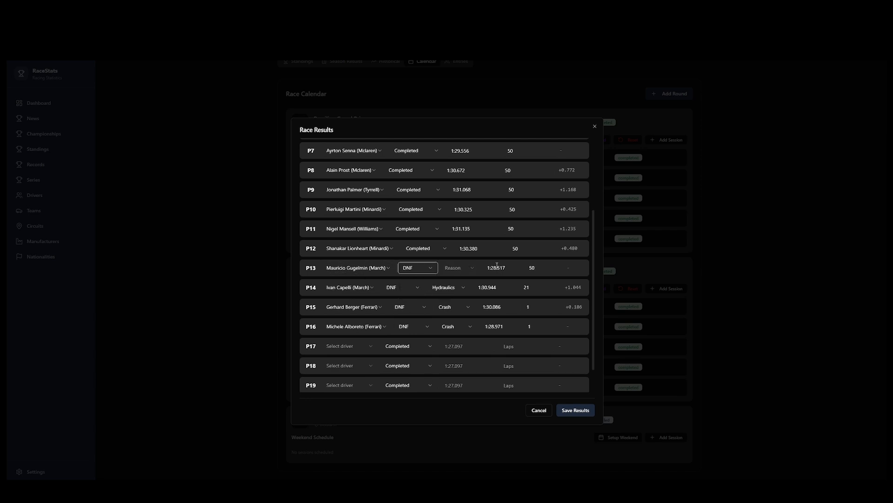
{"action": "left_click", "coordinate": [448, 270]}
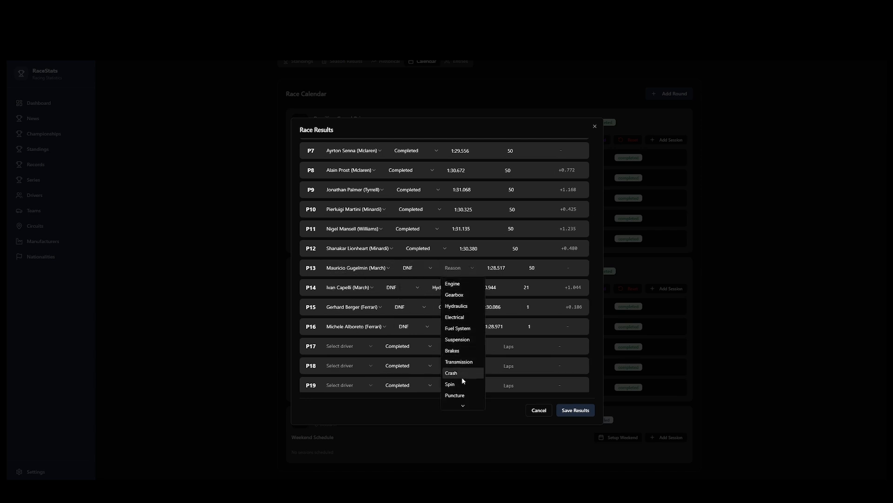
{"action": "left_click", "coordinate": [458, 286]}
{"action": "left_click", "coordinate": [532, 269]}
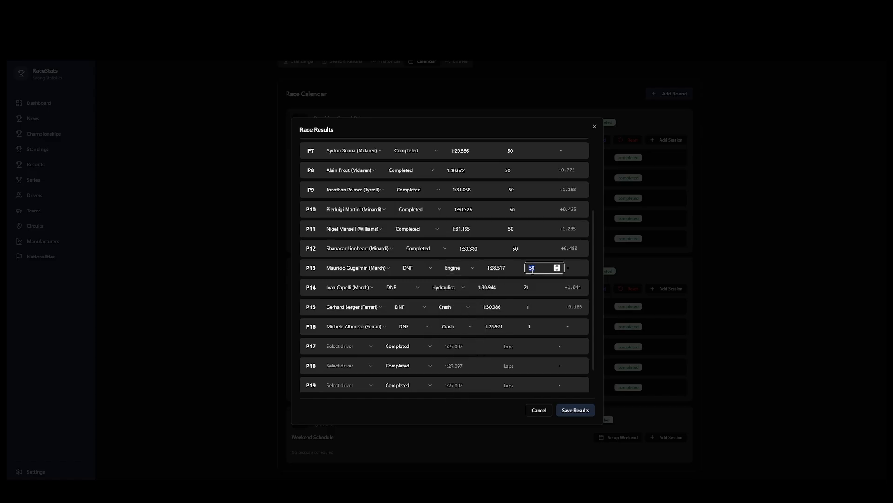
{"action": "type", "text": "23"}
{"action": "left_click", "coordinate": [575, 413]}
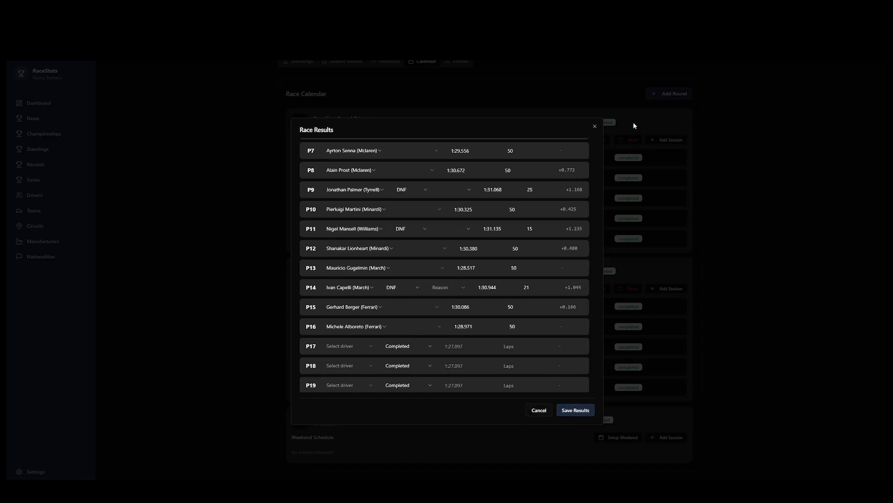
{"action": "left_click", "coordinate": [595, 127]}
Check the saved European GP race results from the calendar, then open the Drivers list.
{"action": "left_click", "coordinate": [303, 388]}
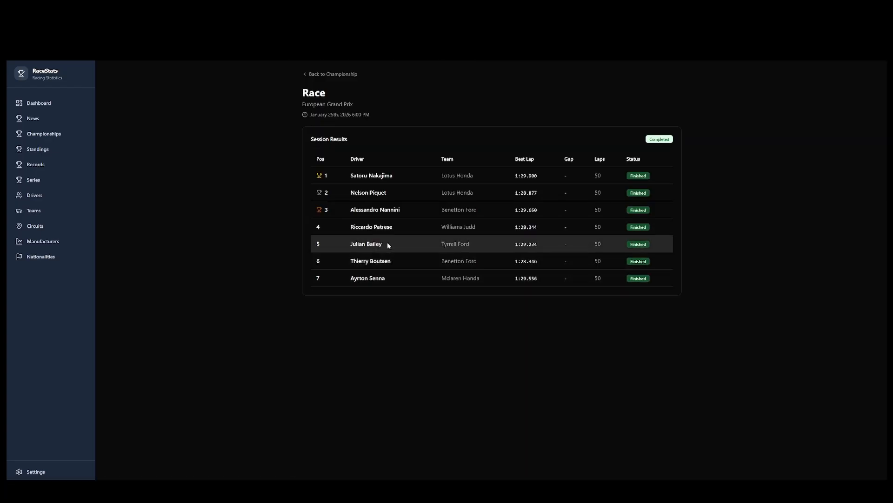
{"action": "left_click", "coordinate": [324, 75]}
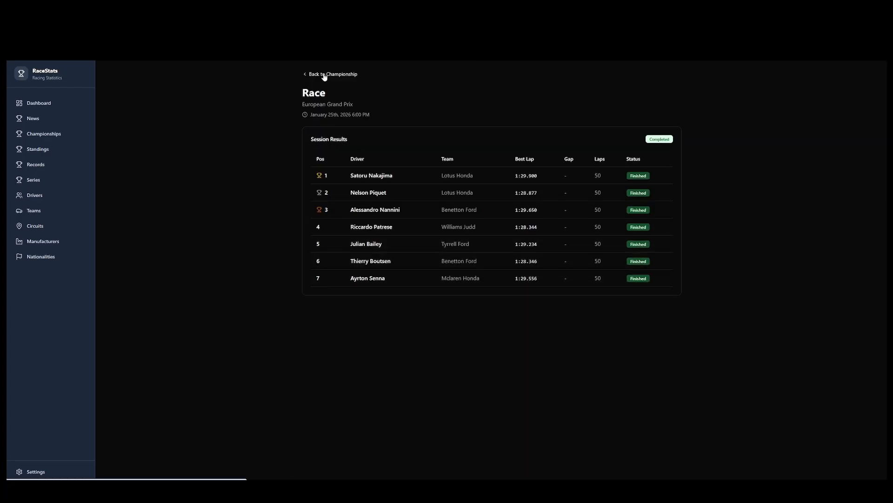
{"action": "left_click", "coordinate": [435, 123]}
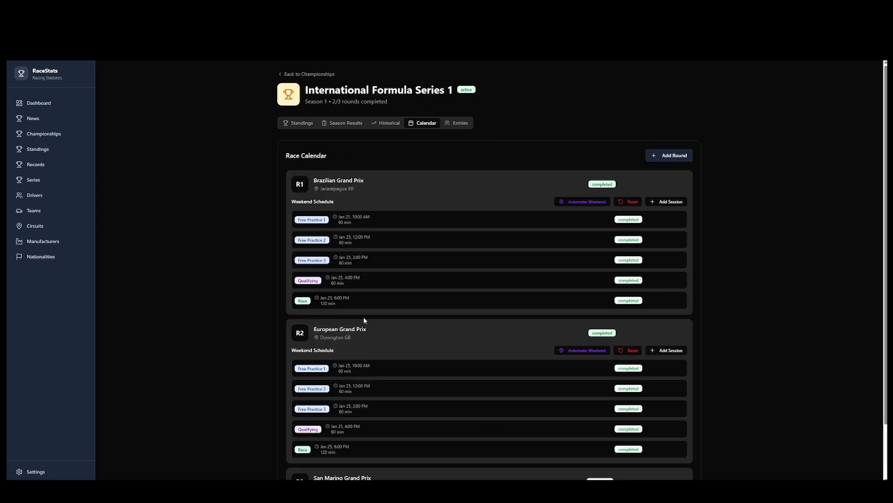
{"action": "scroll", "coordinate": [408, 230], "scroll_direction": "down", "scroll_amount": 1}
{"action": "left_click", "coordinate": [303, 393]}
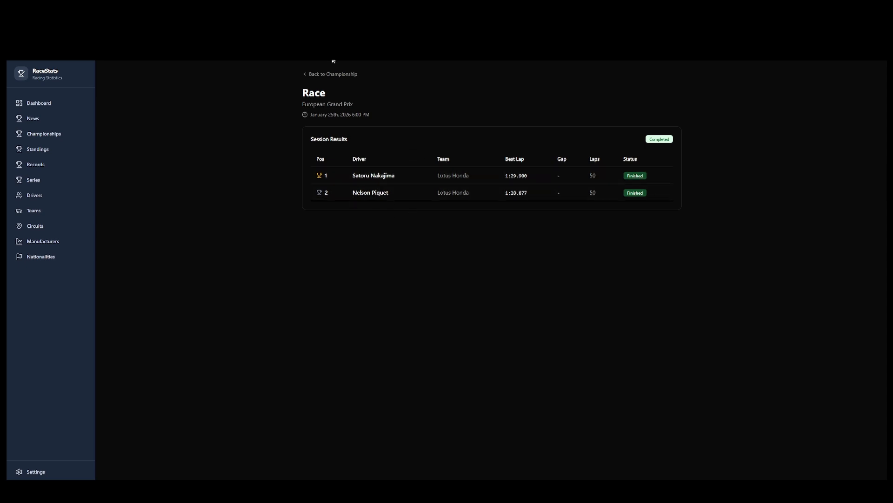
{"action": "left_click", "coordinate": [343, 75]}
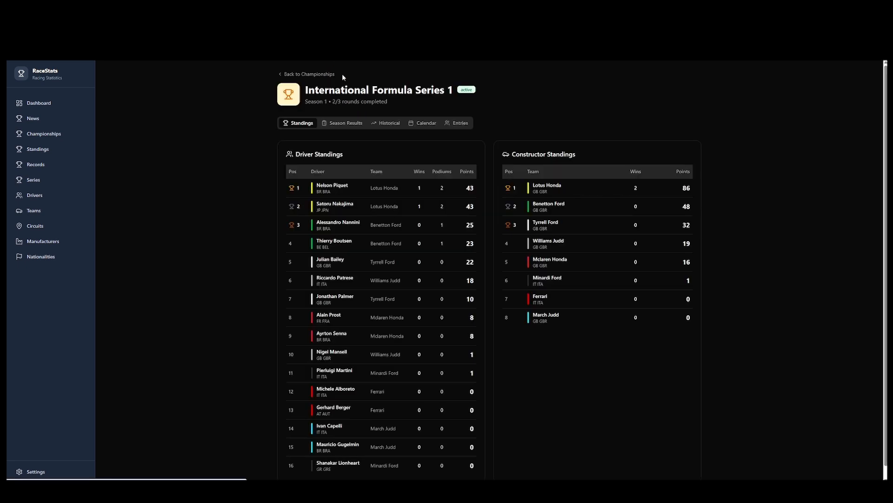
{"action": "left_click", "coordinate": [424, 123]}
{"action": "scroll", "coordinate": [374, 373], "scroll_direction": "down", "scroll_amount": 1}
{"action": "left_click", "coordinate": [375, 386]}
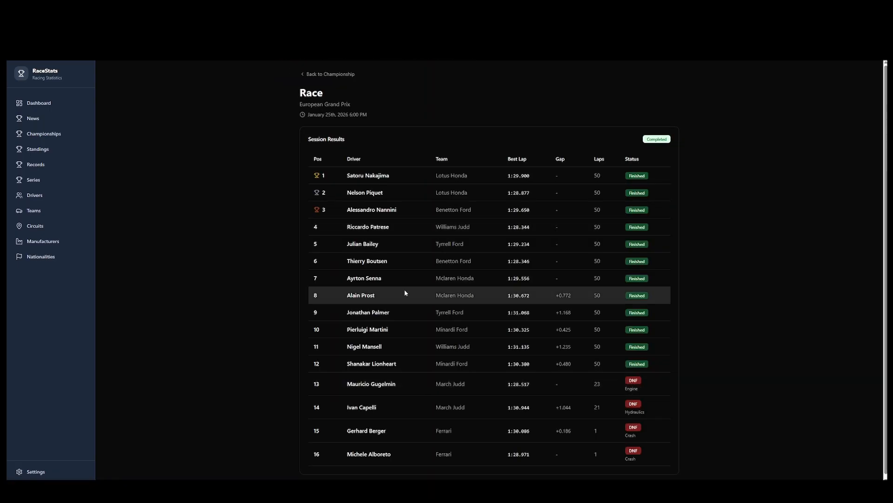
{"action": "scroll", "coordinate": [407, 291], "scroll_direction": "down", "scroll_amount": 1}
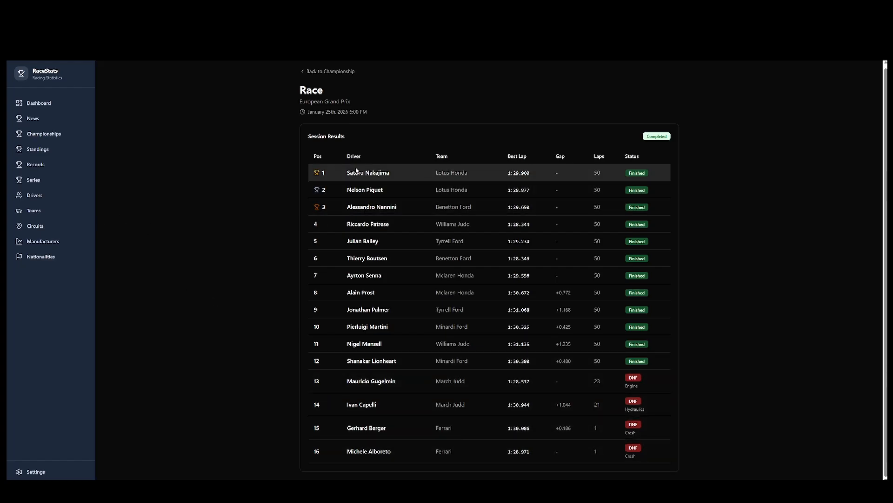
{"action": "left_click", "coordinate": [37, 181]}
{"action": "left_click", "coordinate": [37, 196]}
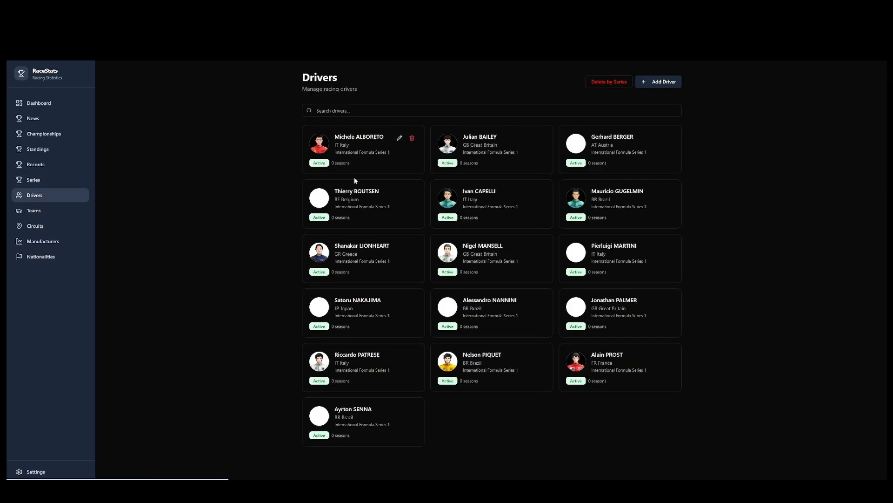
Compare Satoru Nakajima head-to-head with Nelson Piquet on his driver profile.
{"action": "left_click", "coordinate": [358, 301]}
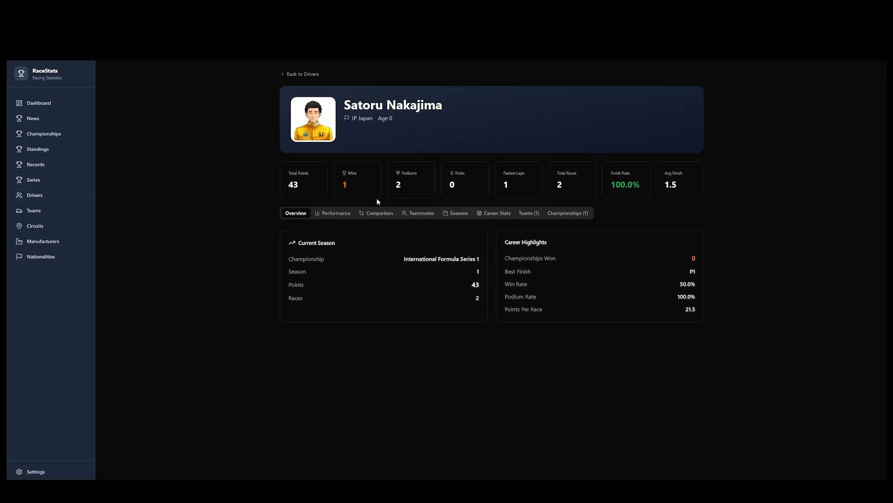
{"action": "left_click", "coordinate": [409, 216]}
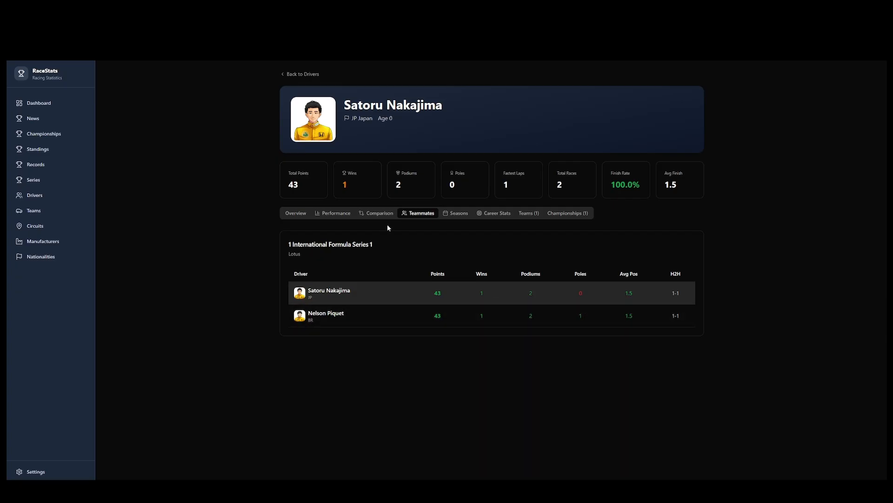
{"action": "left_click", "coordinate": [376, 213]}
{"action": "left_click", "coordinate": [388, 268]}
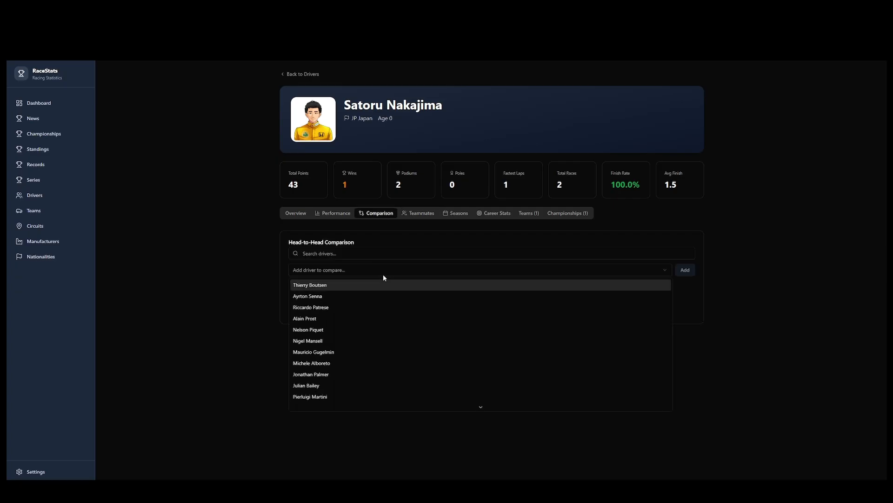
{"action": "left_click", "coordinate": [319, 331]}
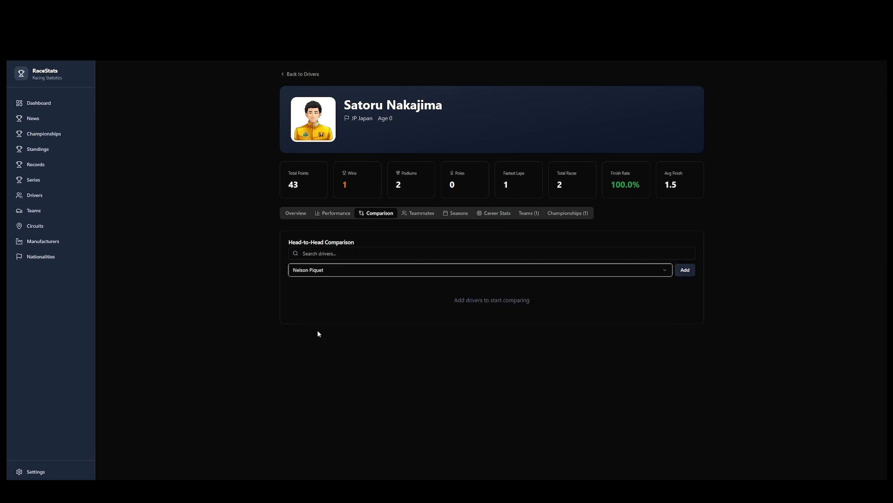
{"action": "left_click", "coordinate": [684, 270]}
{"action": "scroll", "coordinate": [511, 325], "scroll_direction": "down", "scroll_amount": 4}
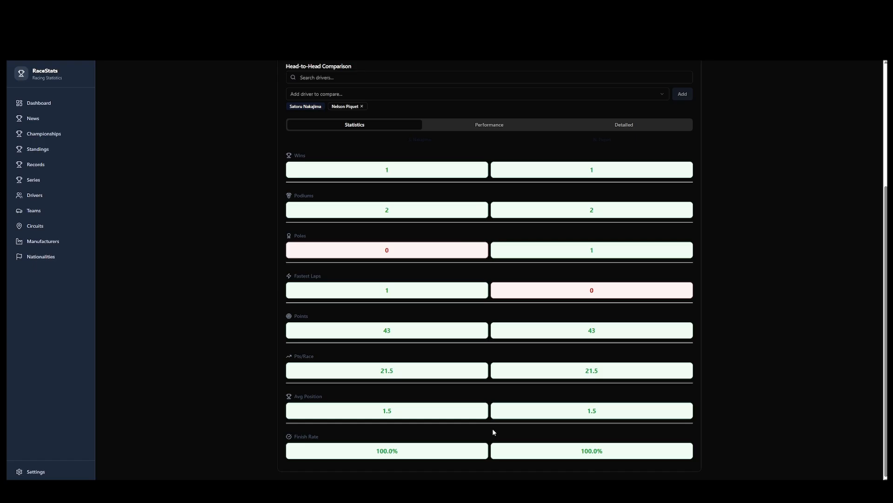
{"action": "scroll", "coordinate": [492, 429], "scroll_direction": "up", "scroll_amount": 4}
Browse his Teammates, Seasons and Career Stats, then open International Formula Series 1.
{"action": "left_click", "coordinate": [419, 217]}
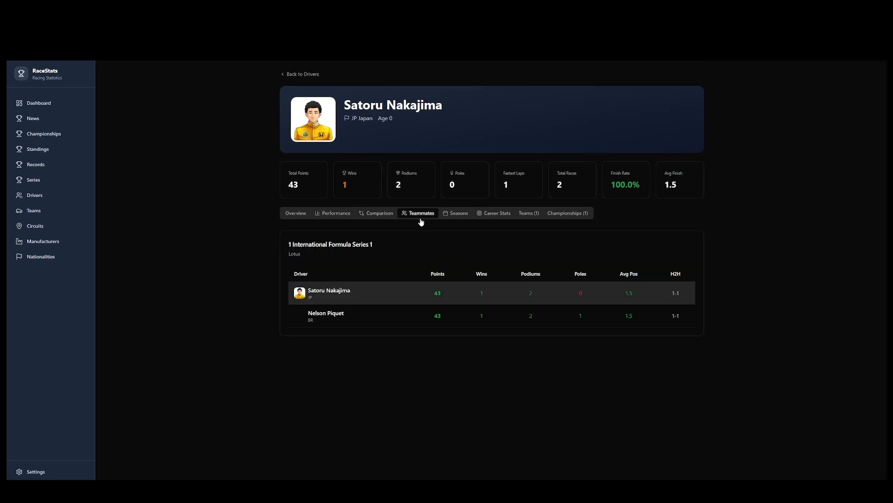
{"action": "left_click", "coordinate": [453, 216]}
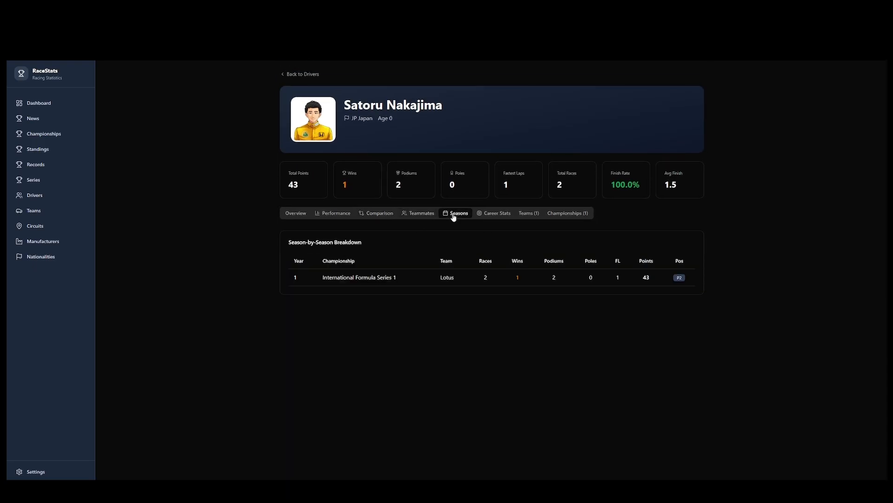
{"action": "left_click", "coordinate": [498, 217]}
{"action": "left_click", "coordinate": [302, 216]}
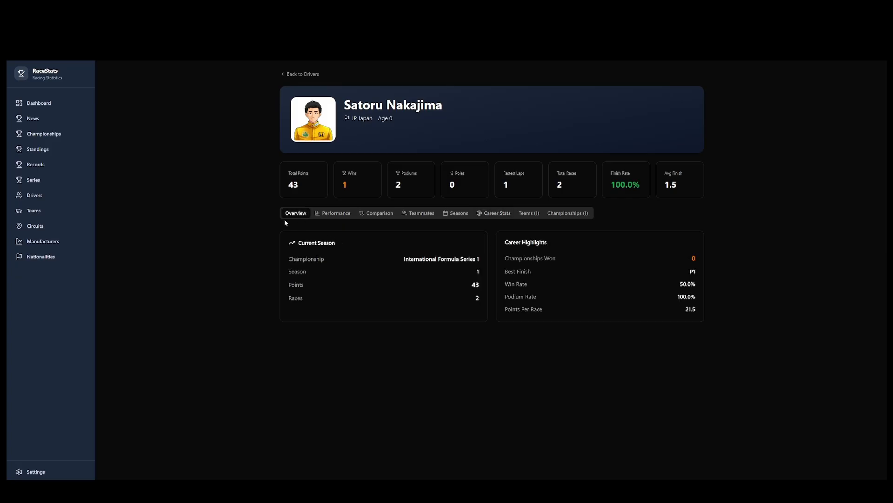
{"action": "left_click", "coordinate": [66, 135]}
{"action": "left_click", "coordinate": [390, 140]}
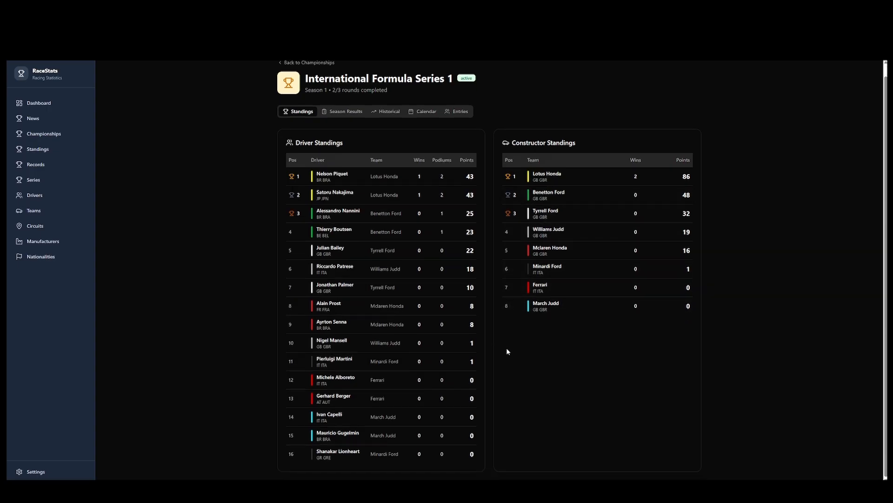
Review the Season Results Driver and Constructor tables for rounds 1 and 2.
{"action": "left_click", "coordinate": [355, 123]}
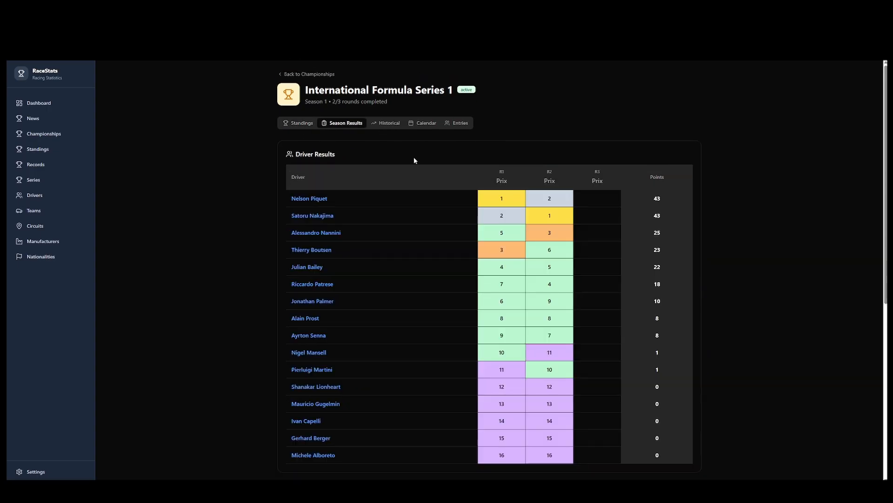
{"action": "scroll", "coordinate": [560, 387], "scroll_direction": "down", "scroll_amount": 3}
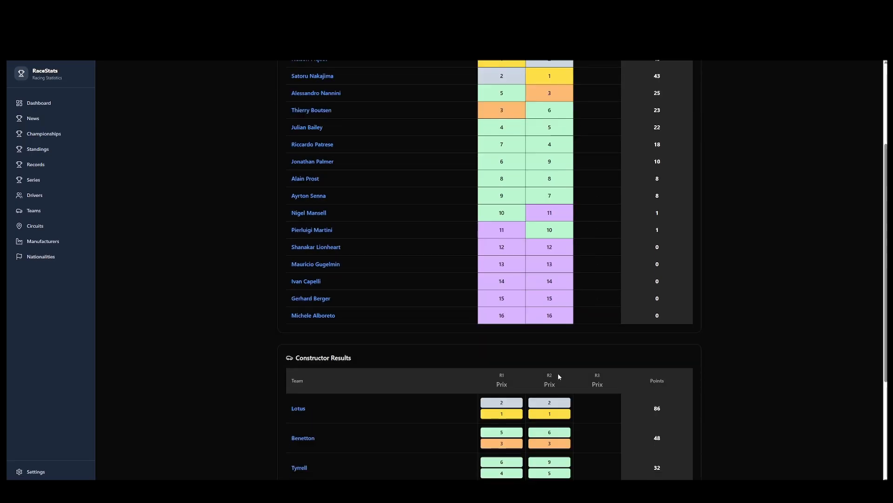
{"action": "scroll", "coordinate": [550, 302], "scroll_direction": "down", "scroll_amount": 4}
{"action": "scroll", "coordinate": [553, 306], "scroll_direction": "up", "scroll_amount": 3}
{"action": "scroll", "coordinate": [554, 308], "scroll_direction": "up", "scroll_amount": 2}
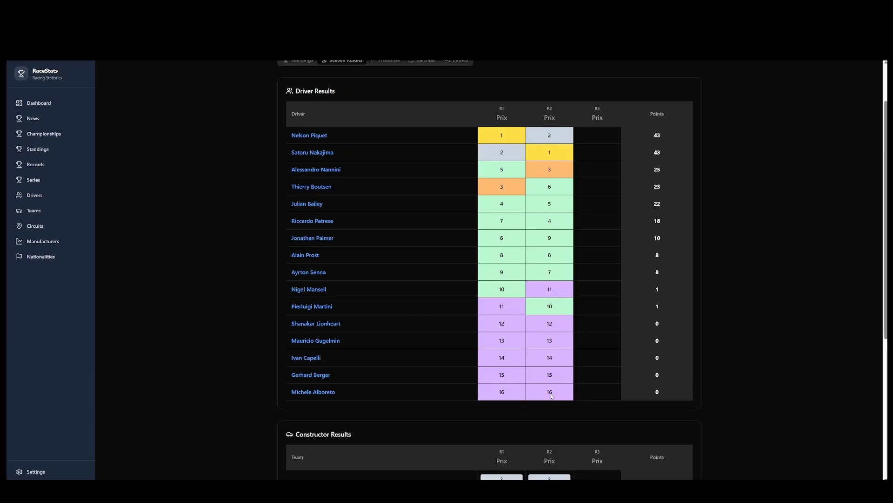
{"action": "scroll", "coordinate": [550, 339], "scroll_direction": "up", "scroll_amount": 1}
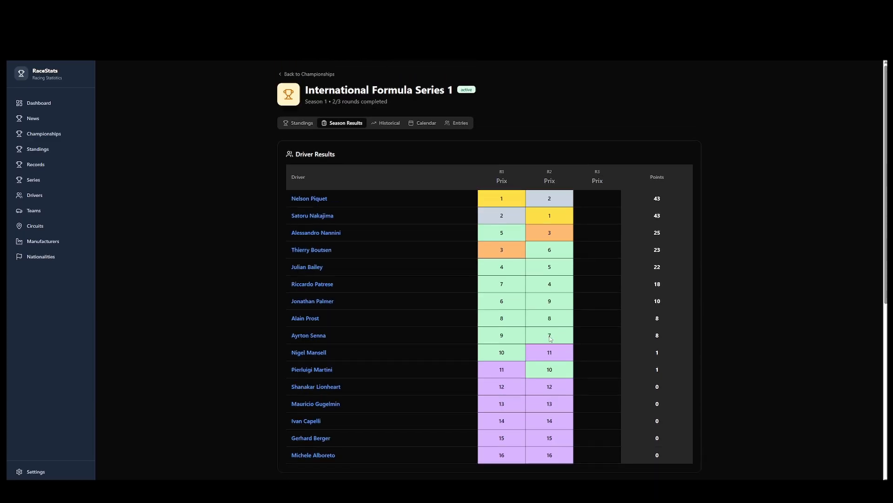
{"action": "scroll", "coordinate": [549, 333], "scroll_direction": "down", "scroll_amount": 2}
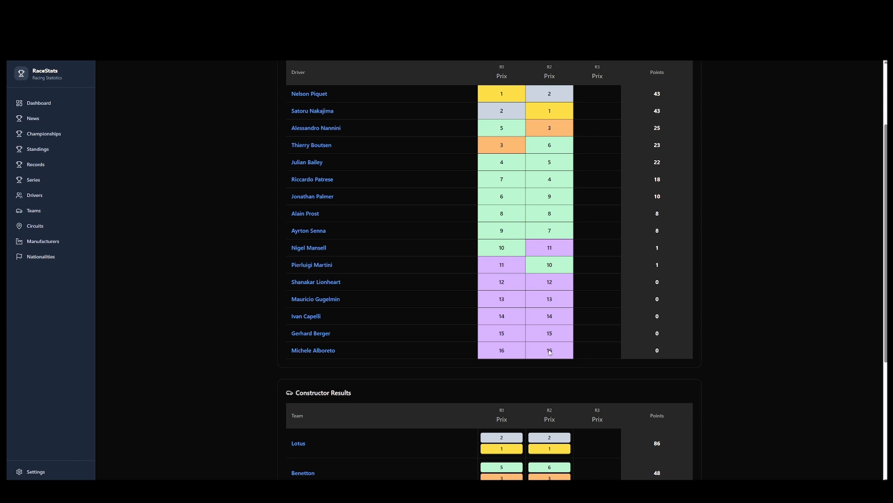
{"action": "scroll", "coordinate": [549, 348], "scroll_direction": "up", "scroll_amount": 2}
{"action": "scroll", "coordinate": [549, 347], "scroll_direction": "down", "scroll_amount": 2}
{"action": "scroll", "coordinate": [555, 330], "scroll_direction": "up", "scroll_amount": 2}
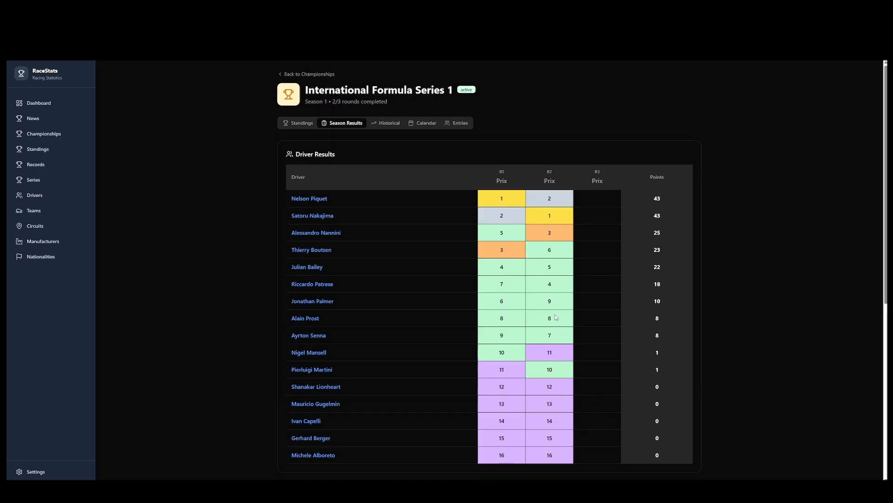
Add Palmer, Senna, Prost, Martini and Patrese to the Historical points chart, then view the Calendar.
{"action": "left_click", "coordinate": [388, 123]}
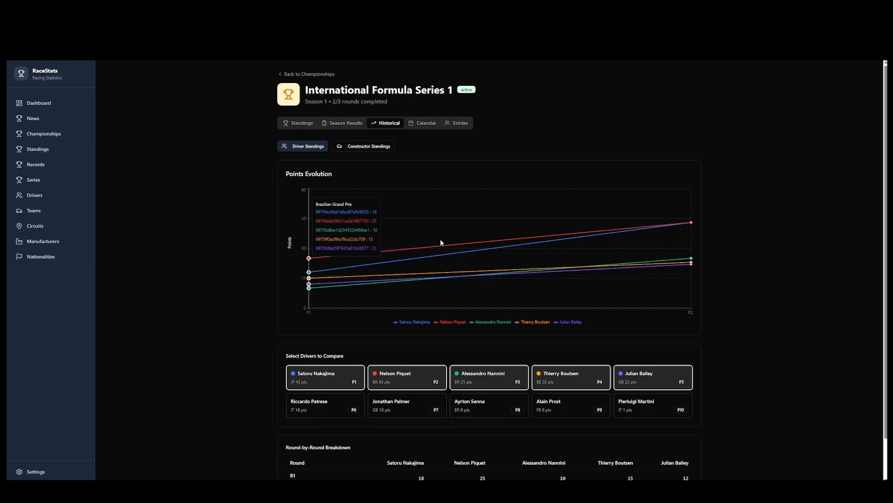
{"action": "scroll", "coordinate": [396, 341], "scroll_direction": "down", "scroll_amount": 1}
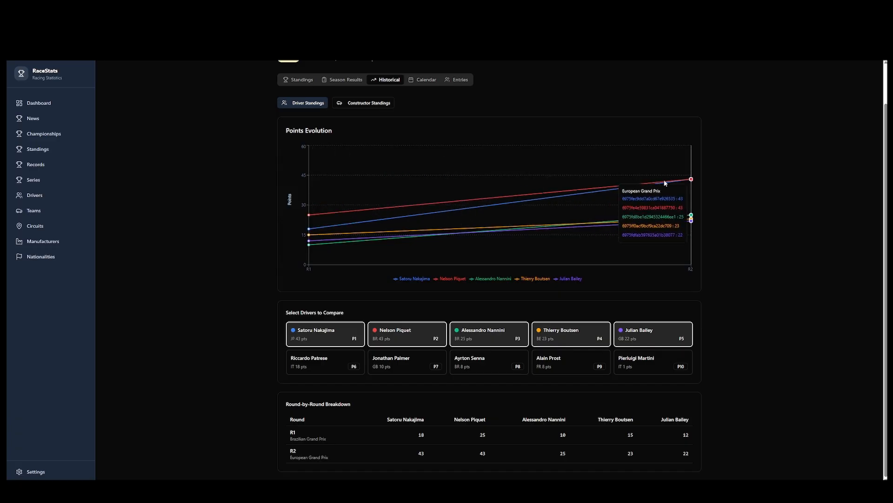
{"action": "left_click", "coordinate": [426, 367]}
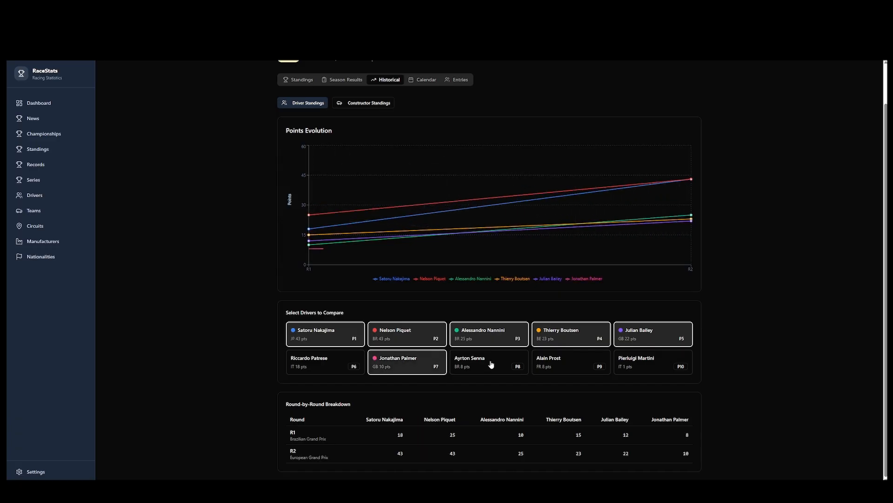
{"action": "left_click", "coordinate": [479, 365]}
{"action": "left_click", "coordinate": [564, 362]}
{"action": "left_click", "coordinate": [631, 358]}
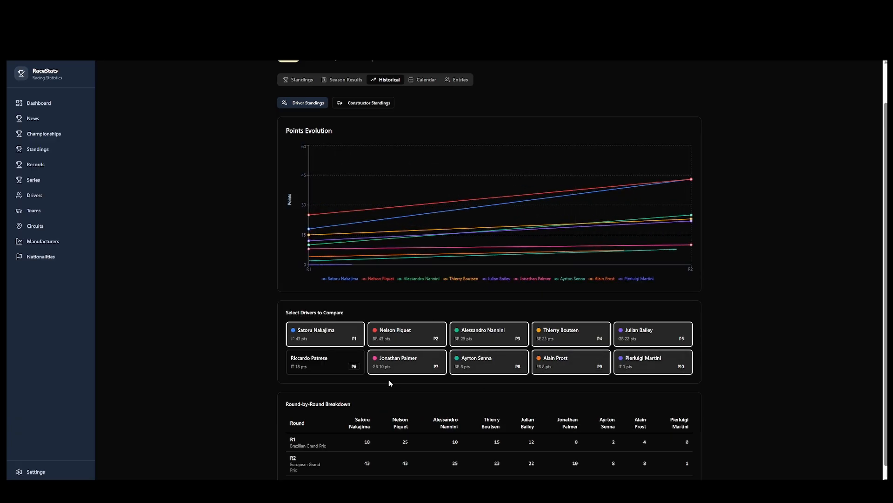
{"action": "left_click", "coordinate": [320, 366]}
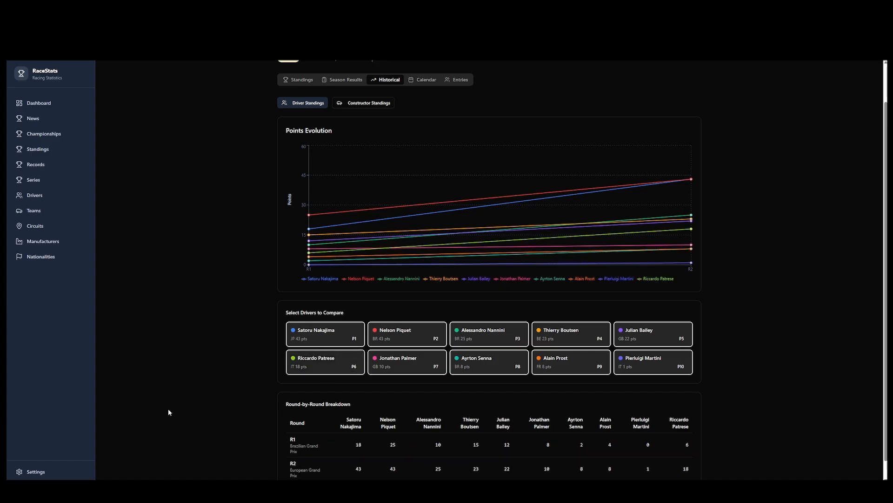
{"action": "scroll", "coordinate": [169, 411], "scroll_direction": "down", "scroll_amount": 1}
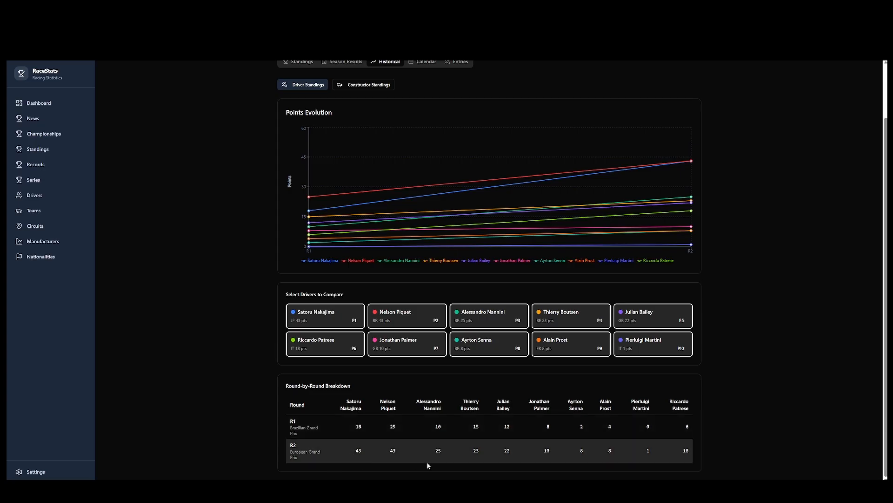
{"action": "scroll", "coordinate": [200, 296], "scroll_direction": "up", "scroll_amount": 3}
{"action": "left_click", "coordinate": [419, 126]}
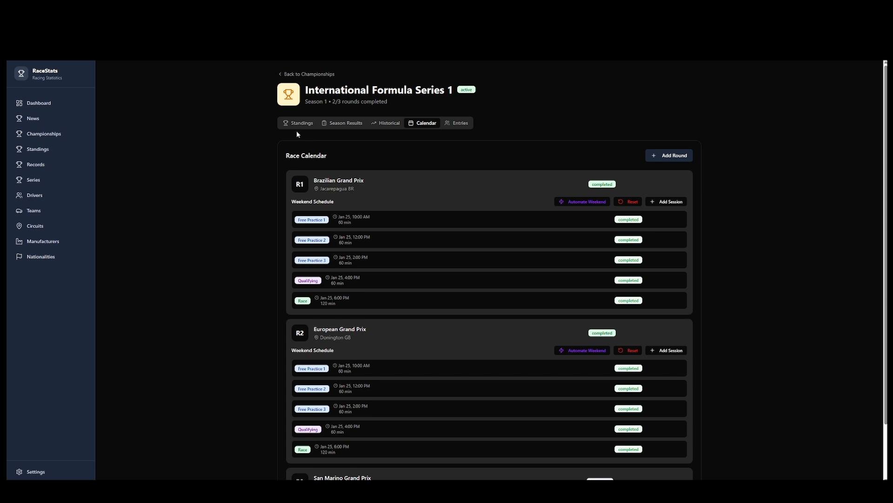
Review the calendar and season results, then go to the general Championship Standings page.
{"action": "scroll", "coordinate": [388, 303], "scroll_direction": "down", "scroll_amount": 3}
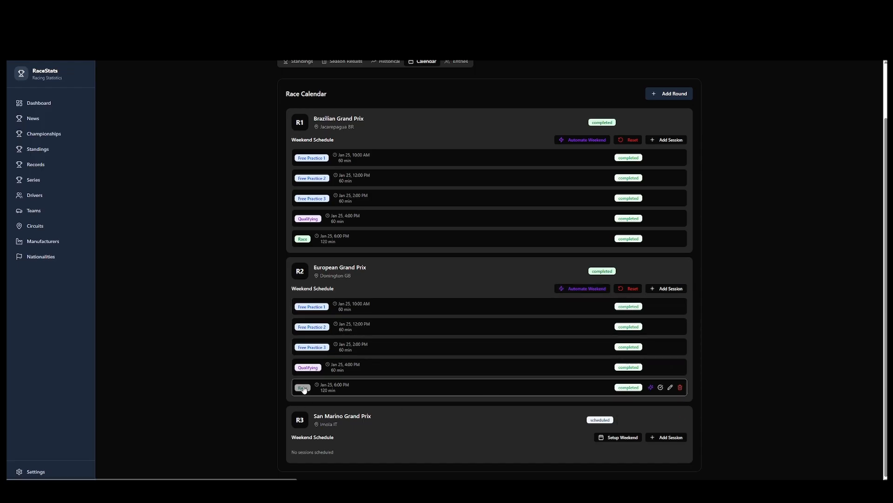
{"action": "scroll", "coordinate": [279, 202], "scroll_direction": "up", "scroll_amount": 2}
{"action": "left_click", "coordinate": [336, 126]}
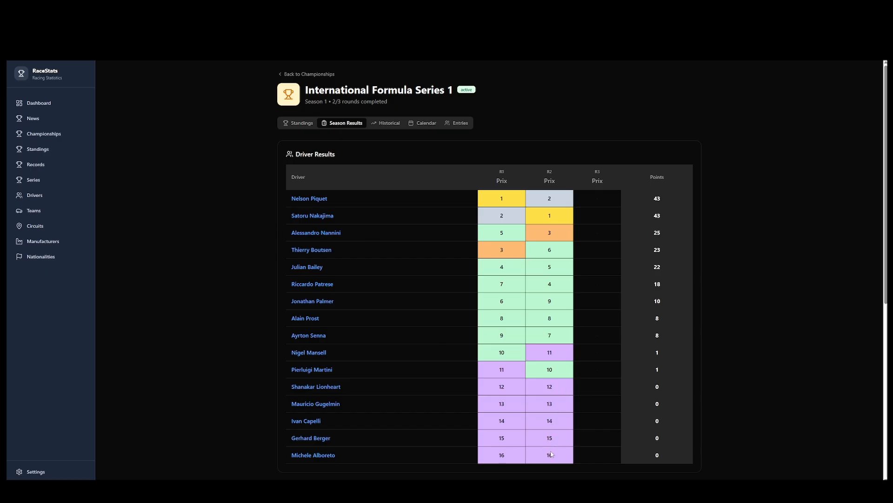
{"action": "scroll", "coordinate": [547, 456], "scroll_direction": "down", "scroll_amount": 6}
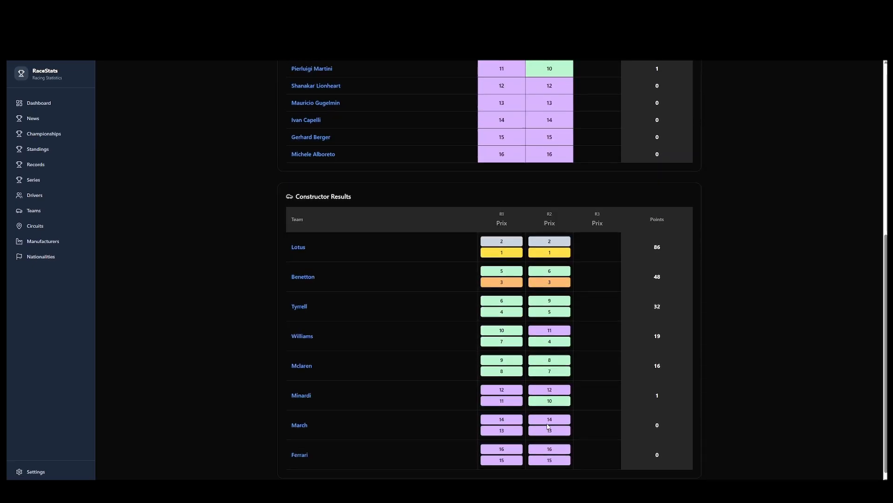
{"action": "scroll", "coordinate": [365, 284], "scroll_direction": "up", "scroll_amount": 6}
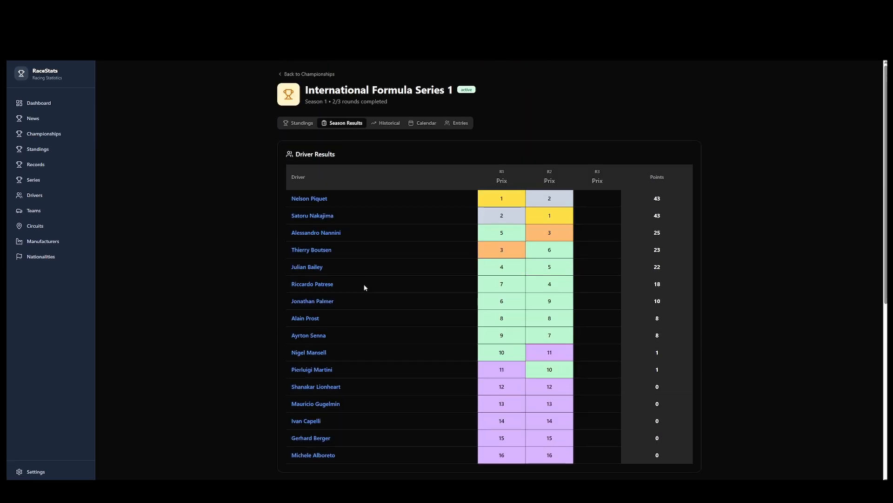
{"action": "left_click", "coordinate": [302, 124]}
{"action": "left_click", "coordinate": [43, 150]}
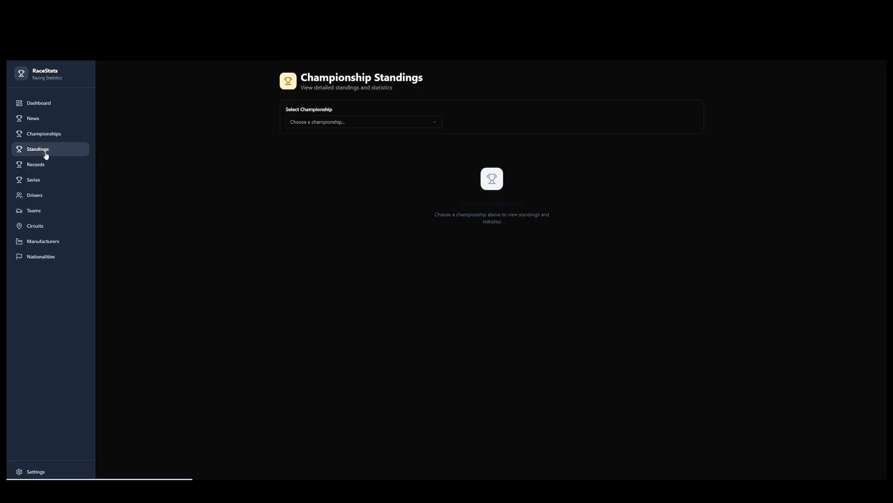
Load International Formula Series 1 standings, toggle constructor and driver views, then open Records.
{"action": "left_click", "coordinate": [341, 124]}
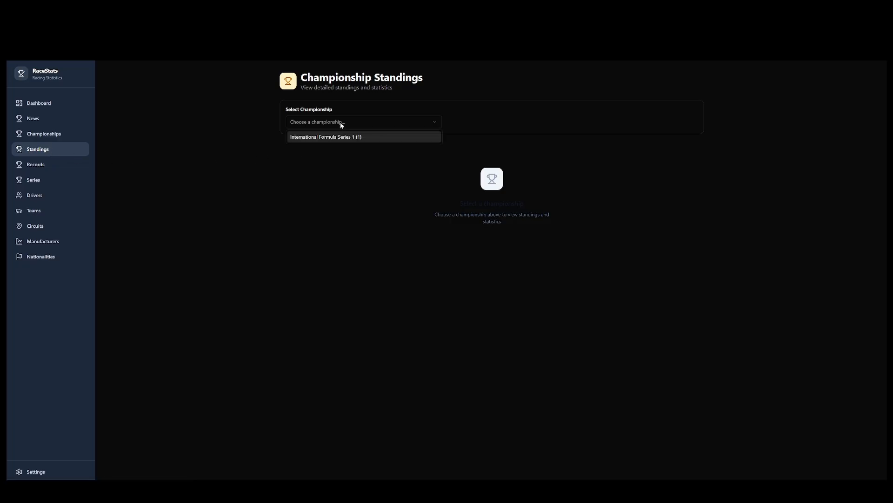
{"action": "left_click", "coordinate": [320, 137]}
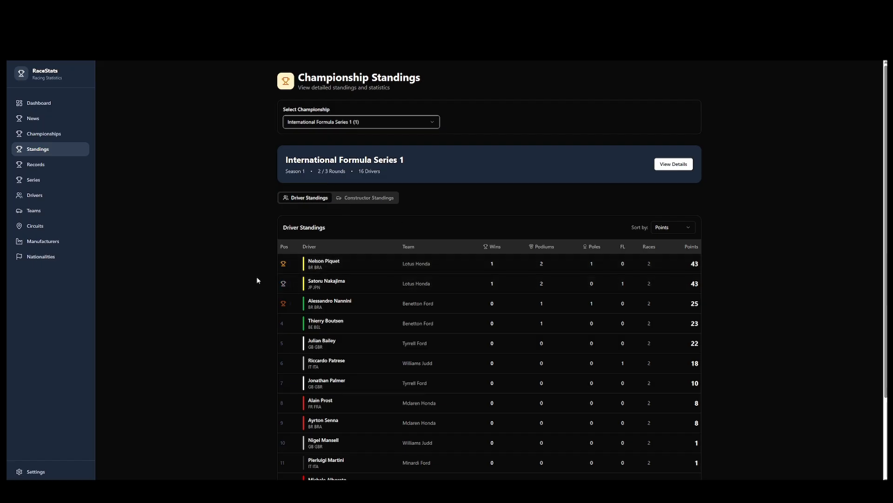
{"action": "scroll", "coordinate": [239, 322], "scroll_direction": "down", "scroll_amount": 3}
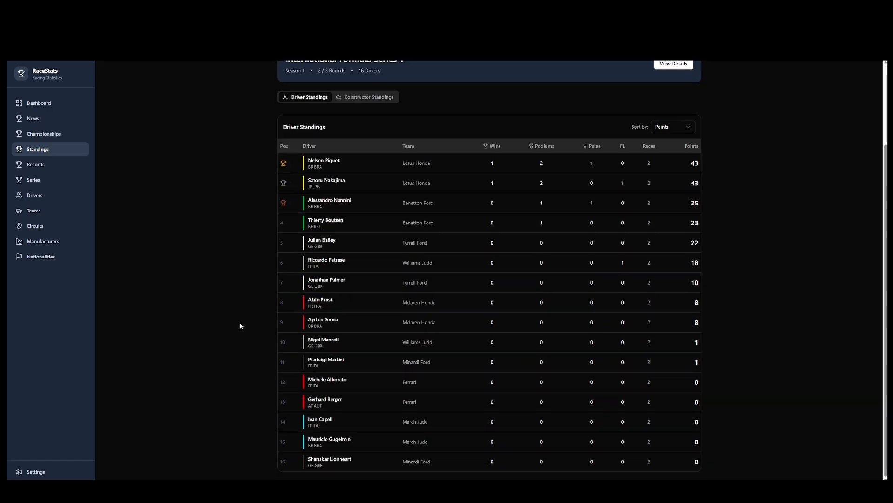
{"action": "scroll", "coordinate": [280, 237], "scroll_direction": "up", "scroll_amount": 3}
{"action": "left_click", "coordinate": [366, 198]}
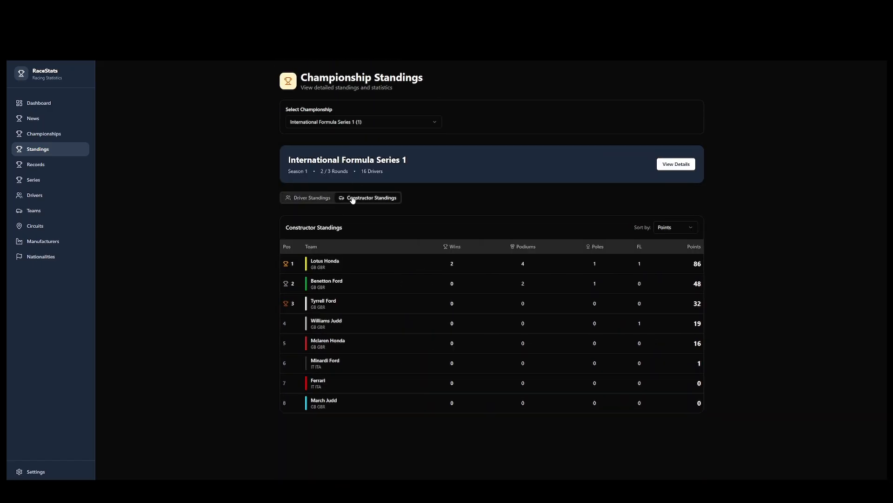
{"action": "left_click", "coordinate": [307, 198]}
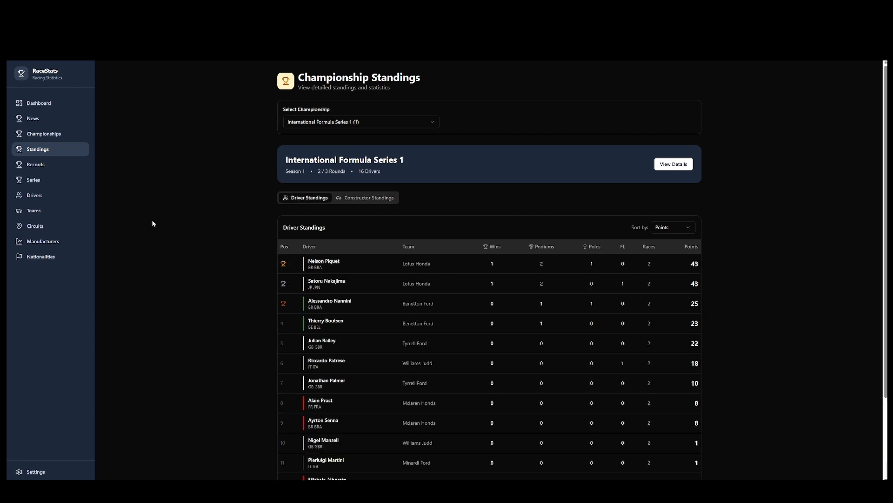
{"action": "left_click", "coordinate": [39, 167]}
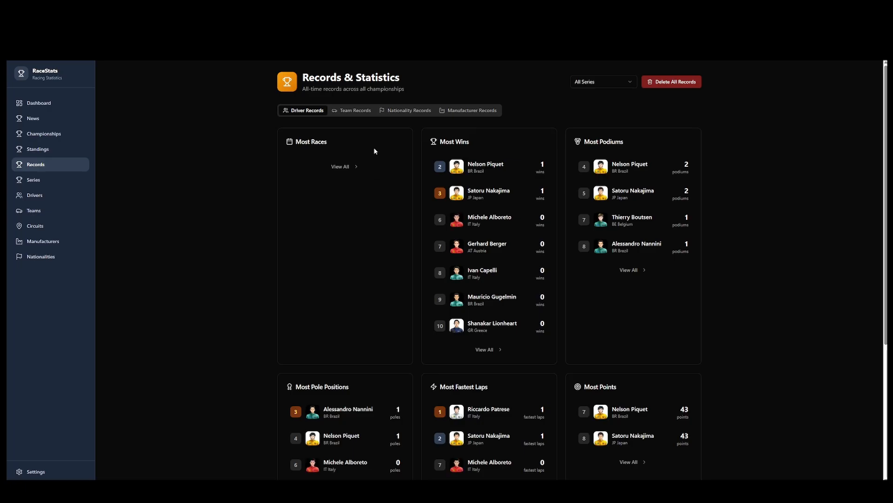
View the full Most Races driver list, then return to the records overview.
{"action": "scroll", "coordinate": [577, 205], "scroll_direction": "down", "scroll_amount": 3}
{"action": "scroll", "coordinate": [569, 312], "scroll_direction": "up", "scroll_amount": 3}
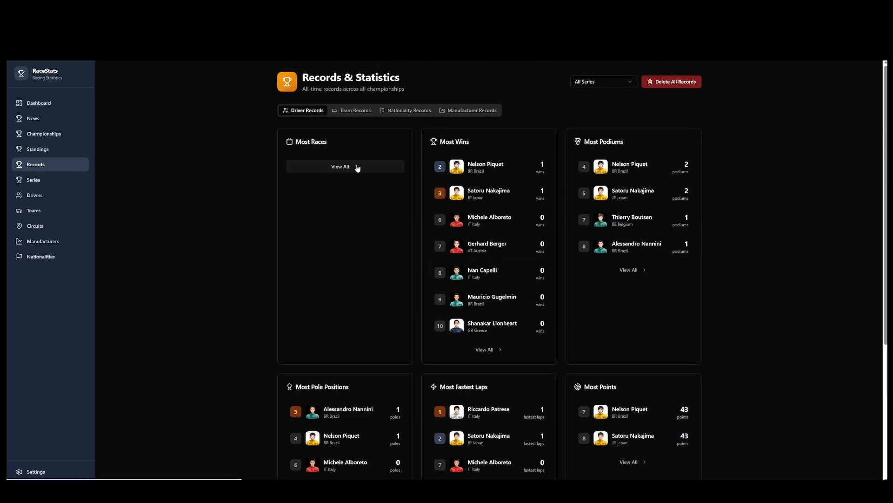
{"action": "left_click", "coordinate": [340, 168]}
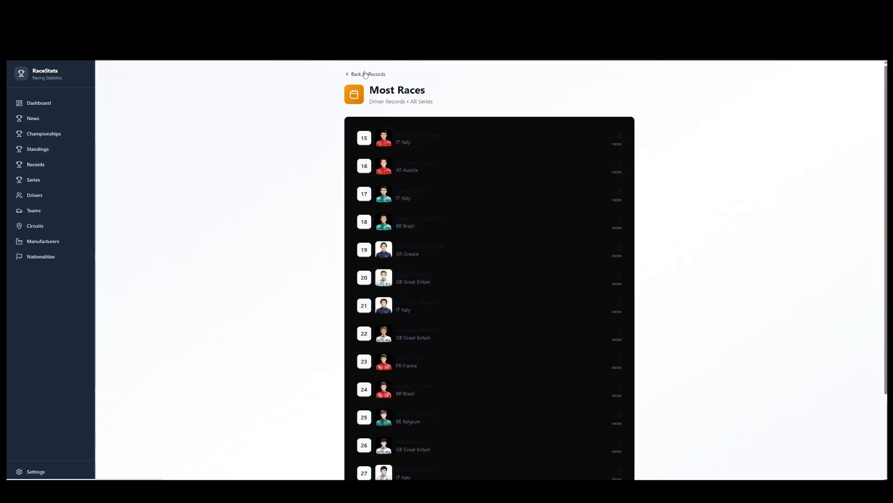
{"action": "left_click", "coordinate": [366, 75]}
{"action": "left_click", "coordinate": [38, 149]}
{"action": "left_click", "coordinate": [36, 166]}
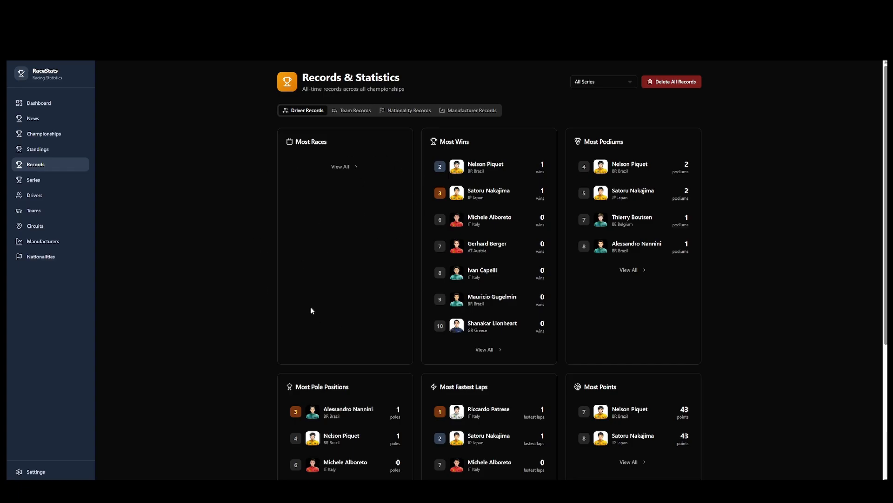
Look through the Series and Drivers lists, then return to Records and Statistics.
{"action": "scroll", "coordinate": [365, 331], "scroll_direction": "down", "scroll_amount": 5}
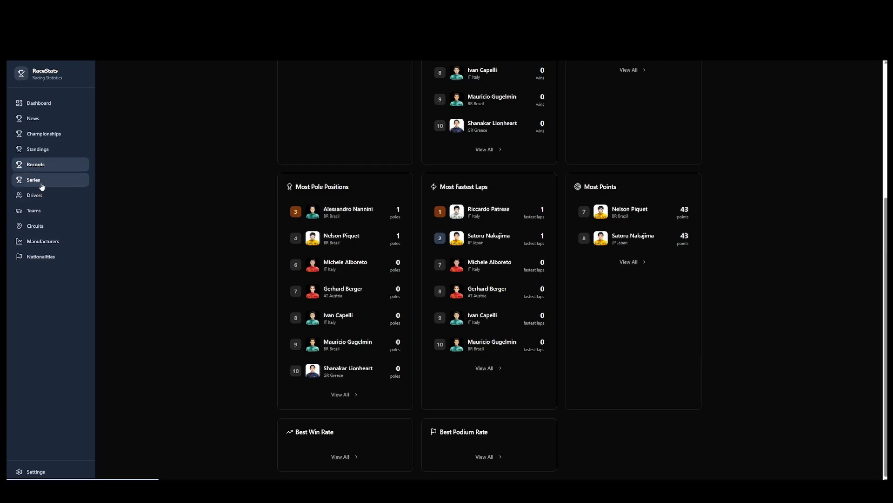
{"action": "scroll", "coordinate": [260, 314], "scroll_direction": "up", "scroll_amount": 5}
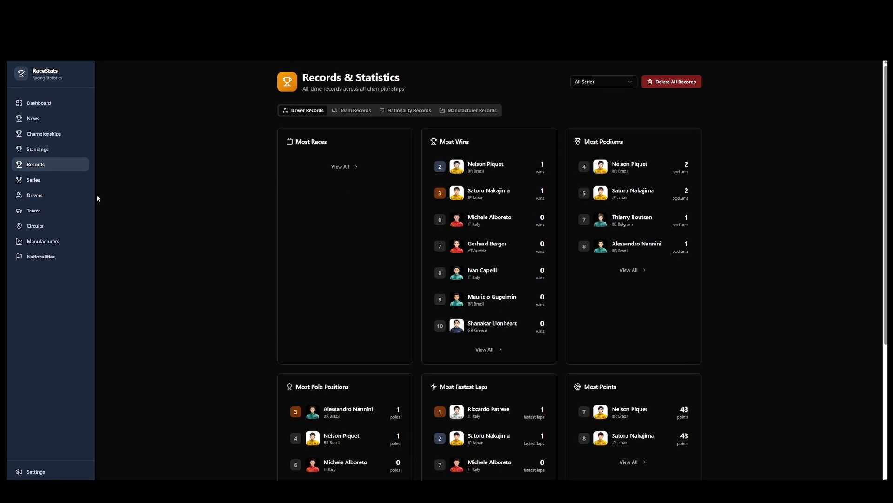
{"action": "left_click", "coordinate": [48, 180]}
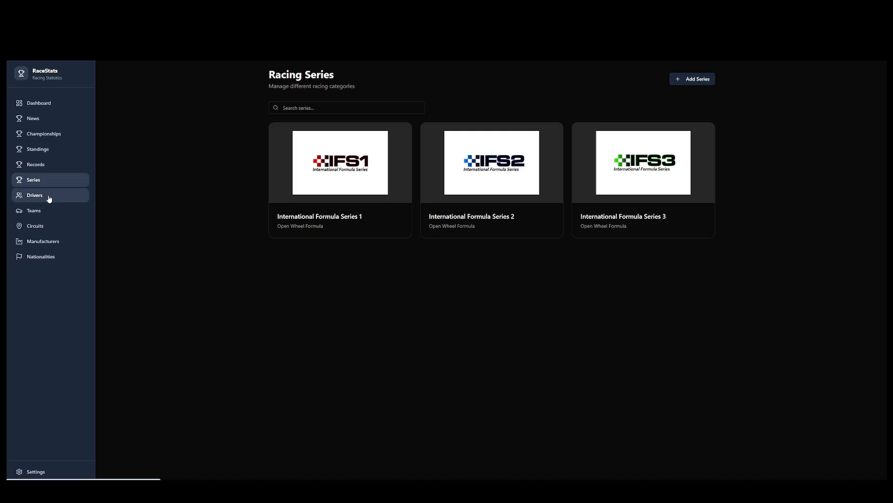
{"action": "left_click", "coordinate": [49, 197]}
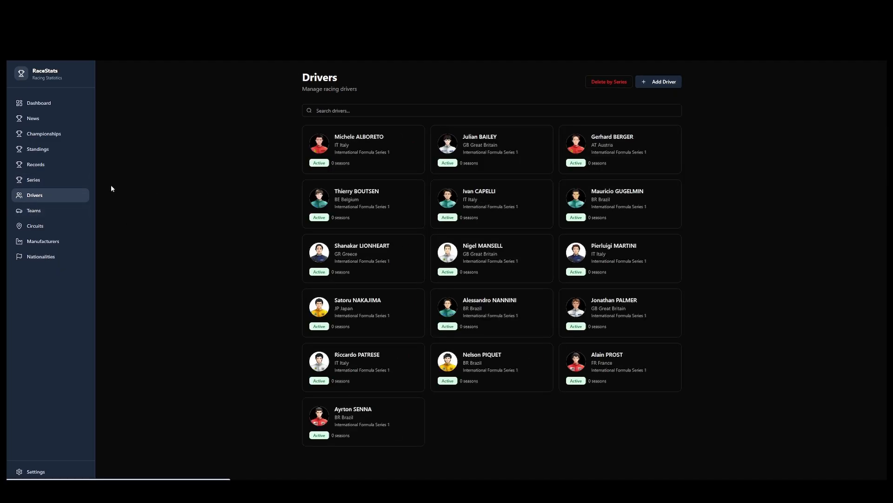
{"action": "left_click", "coordinate": [38, 165]}
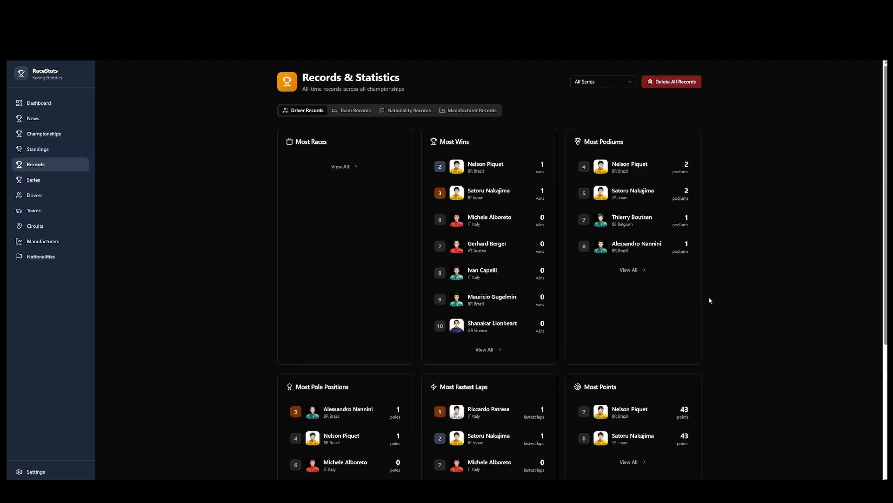
Compare the driver, team, nationality and manufacturer record tabs, ending on driver records.
{"action": "scroll", "coordinate": [721, 304], "scroll_direction": "down", "scroll_amount": 4}
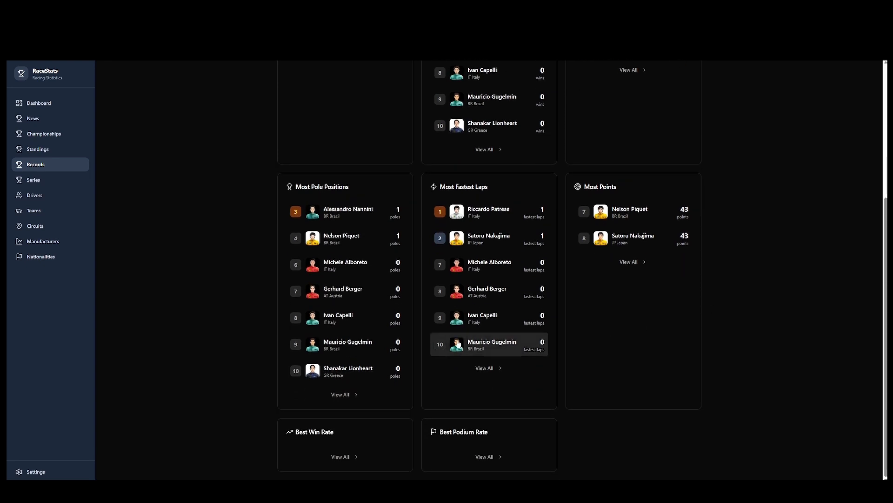
{"action": "scroll", "coordinate": [434, 284], "scroll_direction": "up", "scroll_amount": 4}
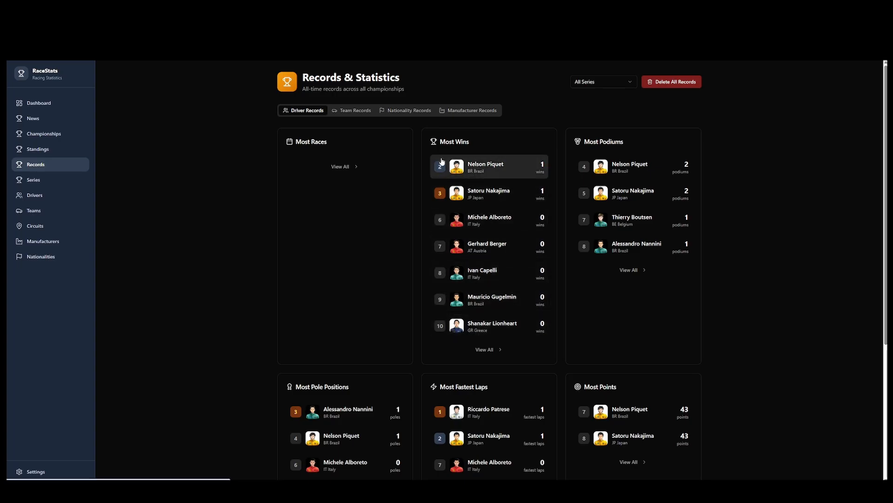
{"action": "left_click", "coordinate": [364, 113]}
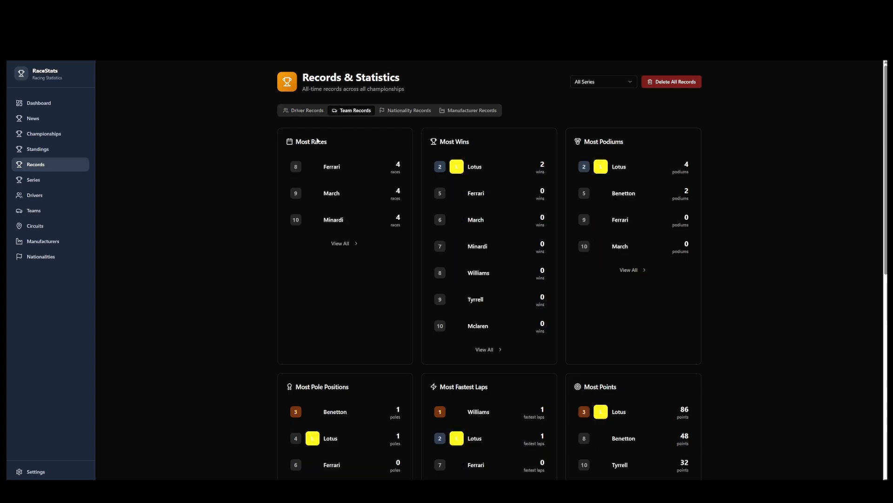
{"action": "left_click", "coordinate": [314, 114]}
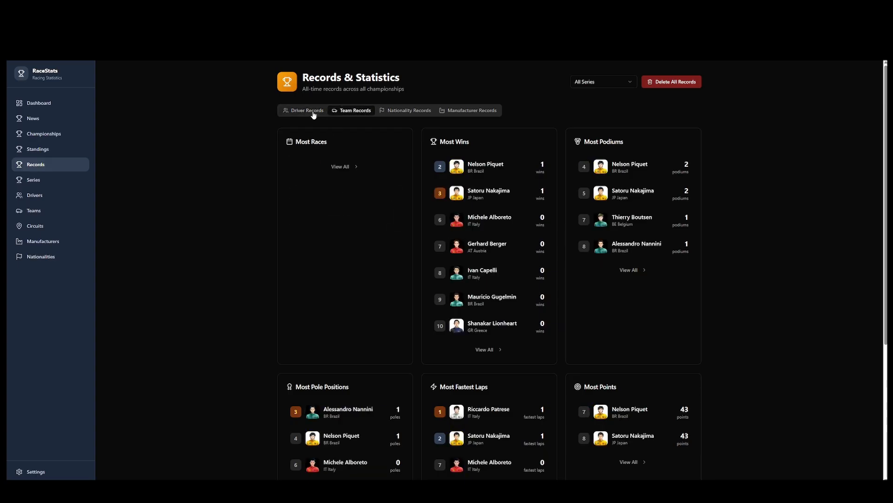
{"action": "left_click", "coordinate": [404, 111]}
{"action": "left_click", "coordinate": [473, 111]}
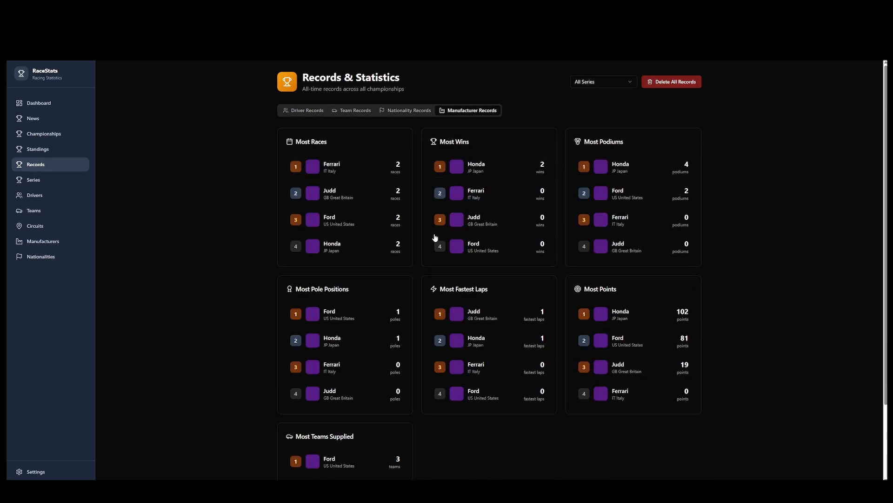
{"action": "left_click", "coordinate": [304, 110]}
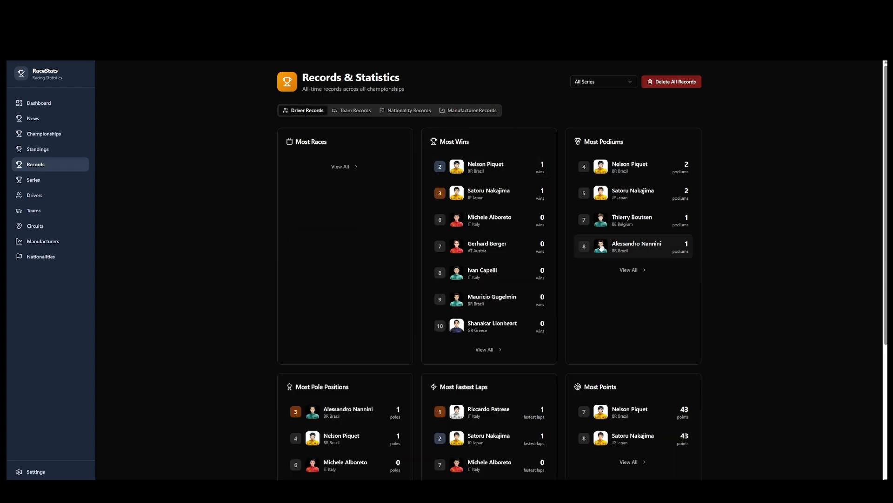
{"action": "scroll", "coordinate": [527, 349], "scroll_direction": "down", "scroll_amount": 4}
{"action": "scroll", "coordinate": [365, 350], "scroll_direction": "up", "scroll_amount": 4}
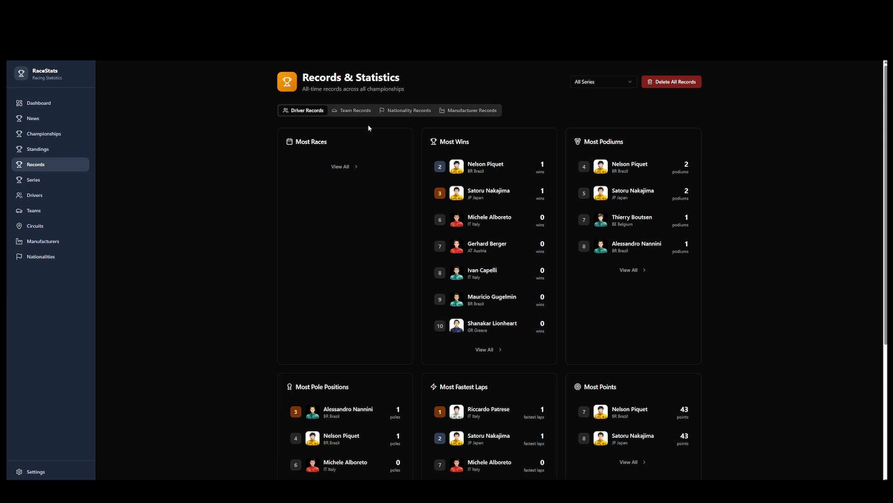
Check the nationality records, with Brazil leading on 76 points, then go to Championship Standings.
{"action": "scroll", "coordinate": [512, 302], "scroll_direction": "down", "scroll_amount": 3}
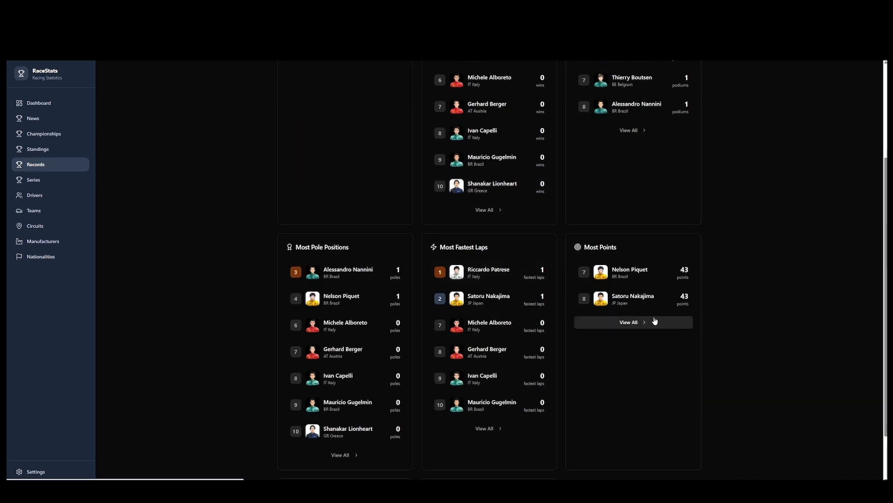
{"action": "scroll", "coordinate": [613, 376], "scroll_direction": "down", "scroll_amount": 1}
{"action": "scroll", "coordinate": [612, 376], "scroll_direction": "up", "scroll_amount": 3}
{"action": "scroll", "coordinate": [487, 369], "scroll_direction": "down", "scroll_amount": 4}
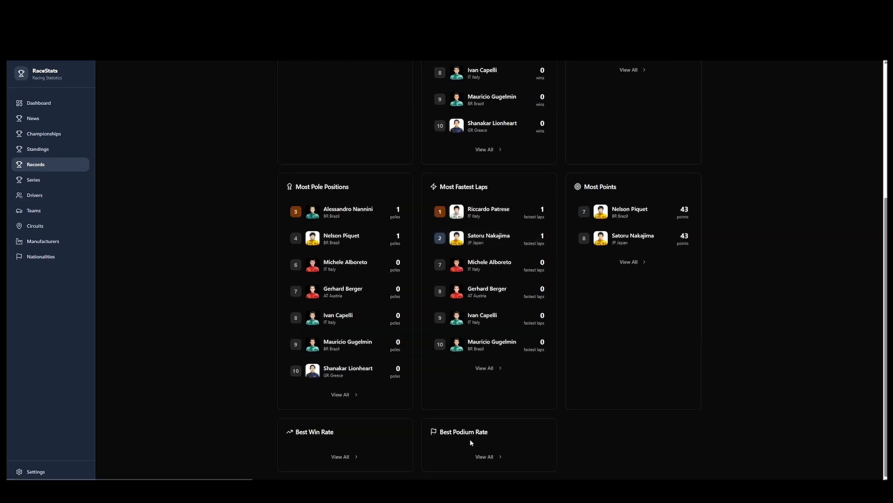
{"action": "scroll", "coordinate": [414, 180], "scroll_direction": "up", "scroll_amount": 5}
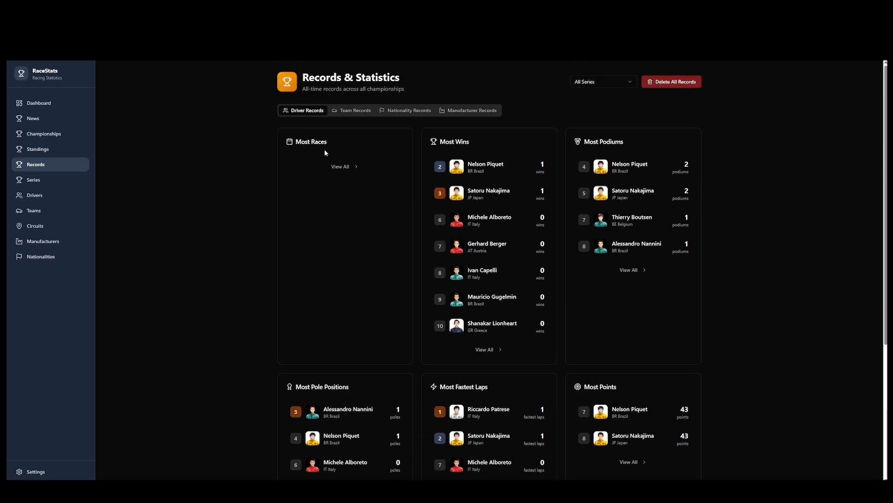
{"action": "left_click", "coordinate": [355, 110]}
{"action": "left_click", "coordinate": [410, 111]}
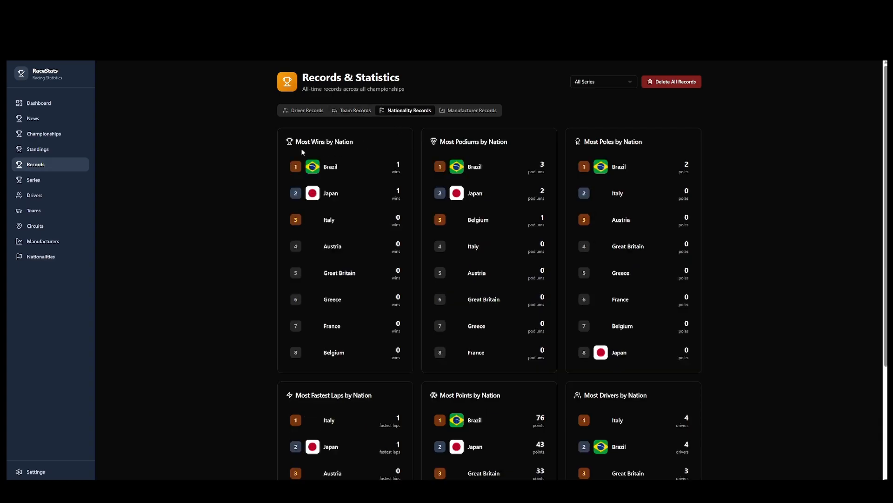
{"action": "left_click", "coordinate": [42, 150]}
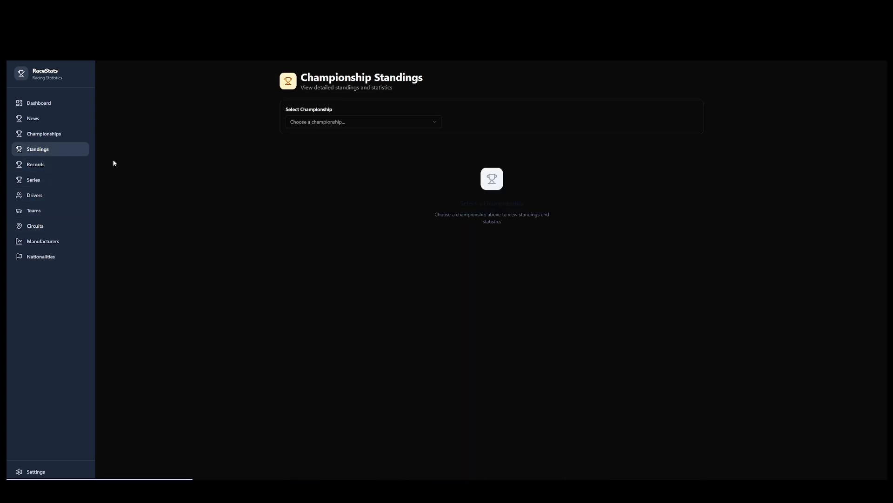
Go via the Championships list to the Dashboard showing 1 championship, 16 drivers, 8 teams.
{"action": "left_click", "coordinate": [67, 134]}
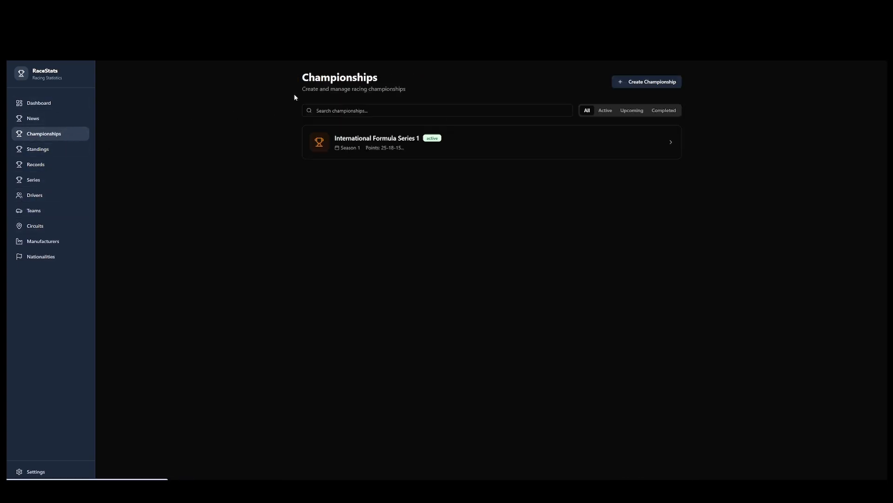
{"action": "left_click", "coordinate": [46, 104]}
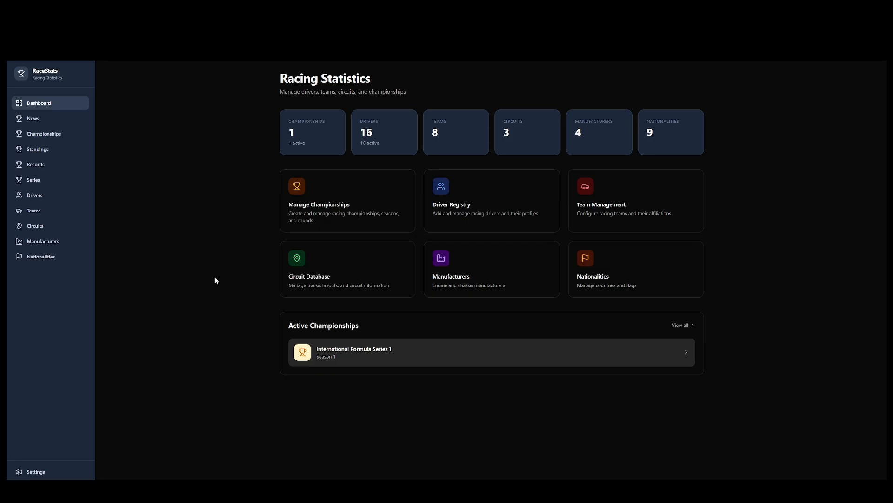
{"action": "left_click", "coordinate": [36, 471]}
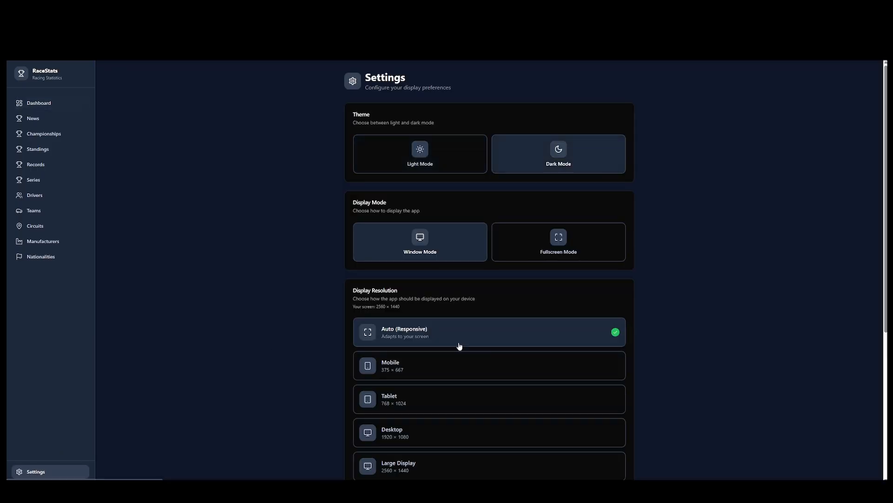
{"action": "scroll", "coordinate": [452, 344], "scroll_direction": "down", "scroll_amount": 5}
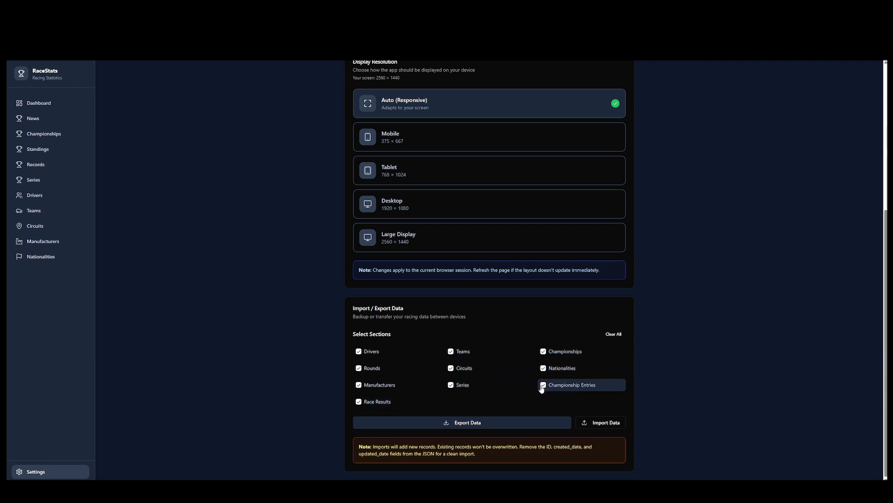
{"action": "left_click", "coordinate": [468, 386]}
{"action": "left_click", "coordinate": [460, 371]}
{"action": "left_click", "coordinate": [462, 354]}
{"action": "left_click", "coordinate": [370, 352]}
{"action": "left_click", "coordinate": [372, 385]}
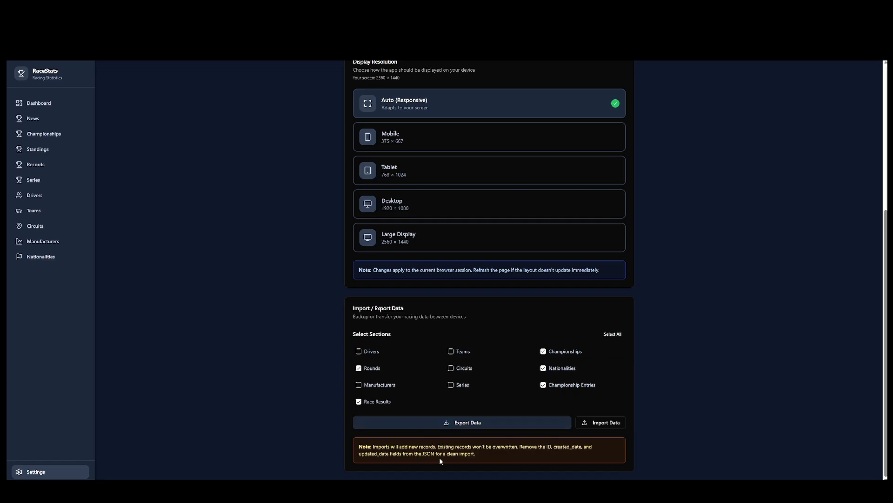
{"action": "left_click", "coordinate": [397, 385]}
{"action": "left_click", "coordinate": [373, 352]}
{"action": "left_click", "coordinate": [463, 365]}
{"action": "left_click", "coordinate": [462, 352]}
{"action": "left_click", "coordinate": [449, 385]}
{"action": "scroll", "coordinate": [491, 311], "scroll_direction": "up", "scroll_amount": 5}
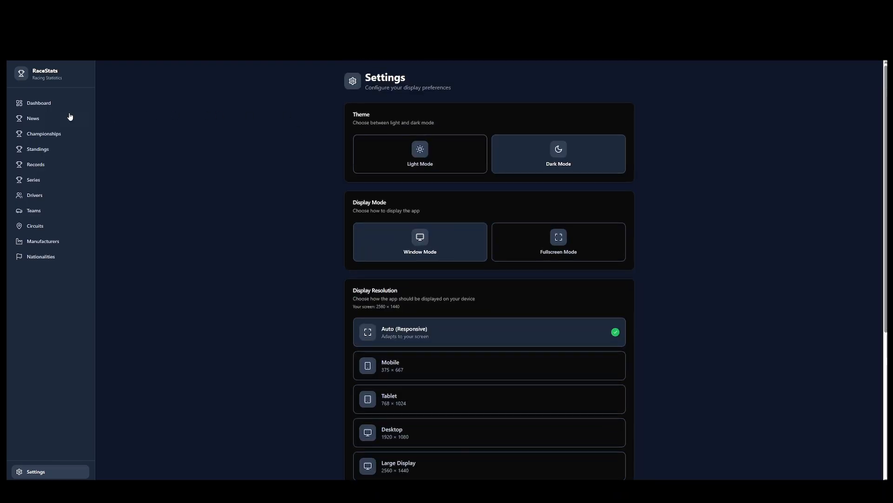
{"action": "left_click", "coordinate": [44, 108]}
{"action": "left_click", "coordinate": [65, 104]}
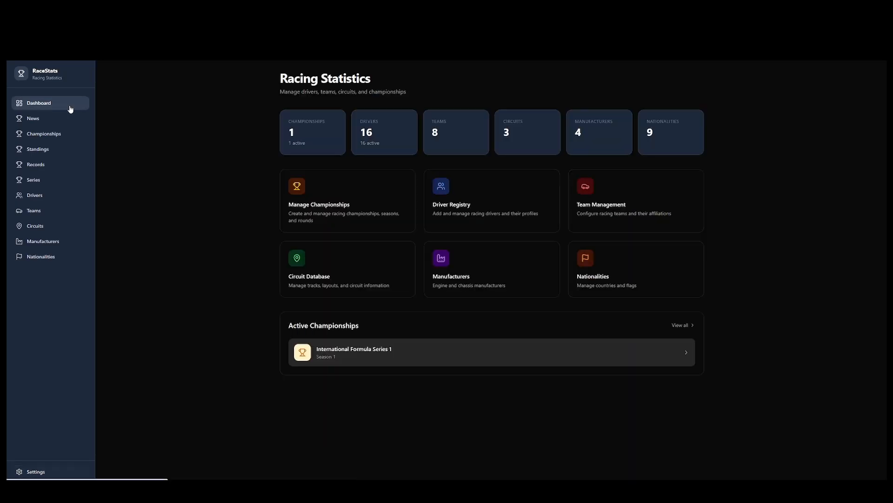